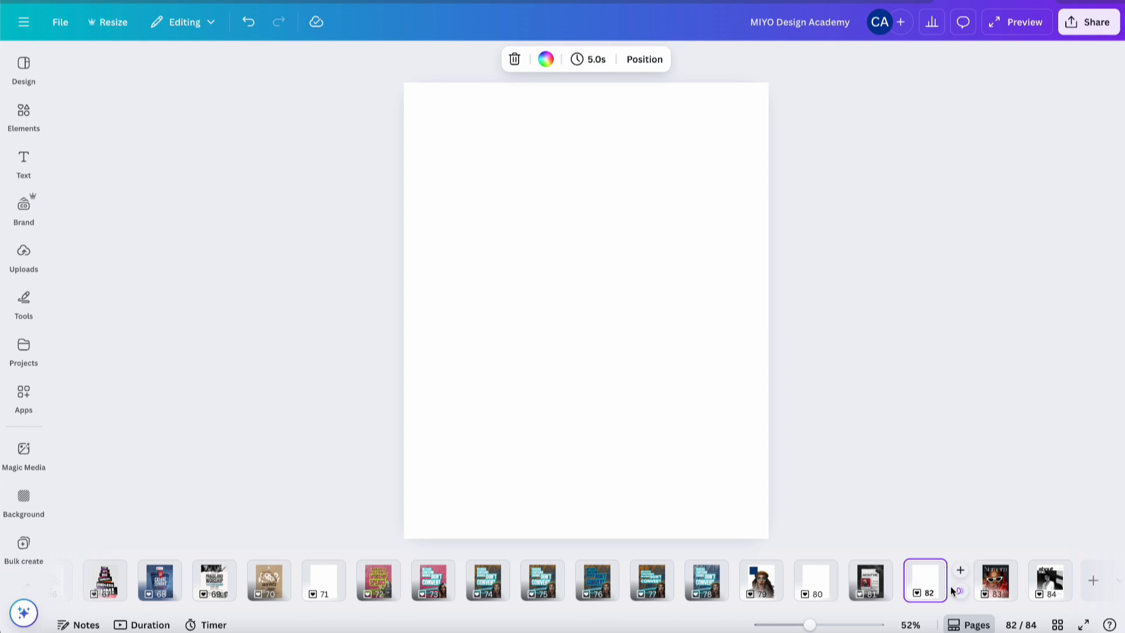
- Duplicate page 83 (Numera Elevations cover) and page 84 (about me.) as pages 85 and 86
{"action": "left_click", "coordinate": [992, 587]}
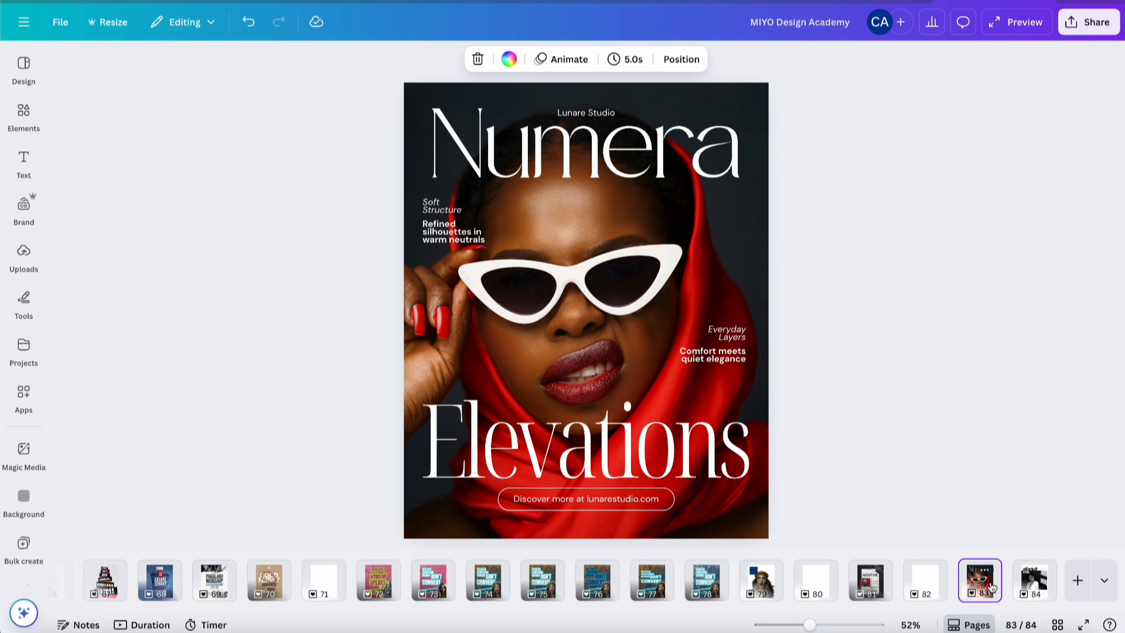
{"action": "left_click", "coordinate": [1034, 587]}
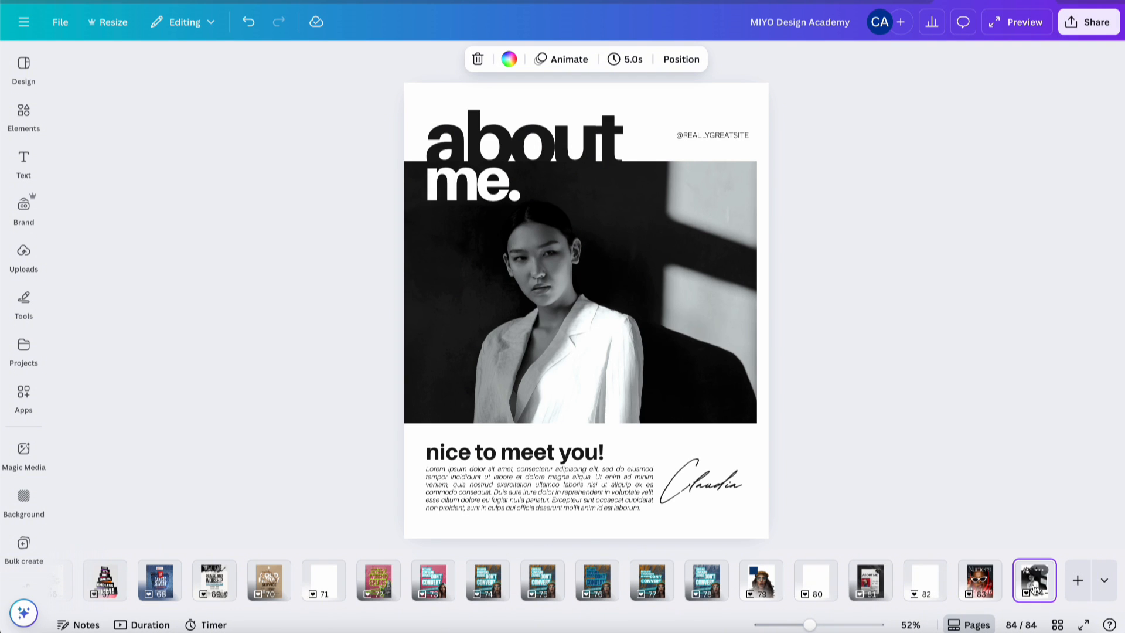
{"action": "left_click", "coordinate": [977, 588], "text": "shift"}
{"action": "key", "text": "ctrl+d"}
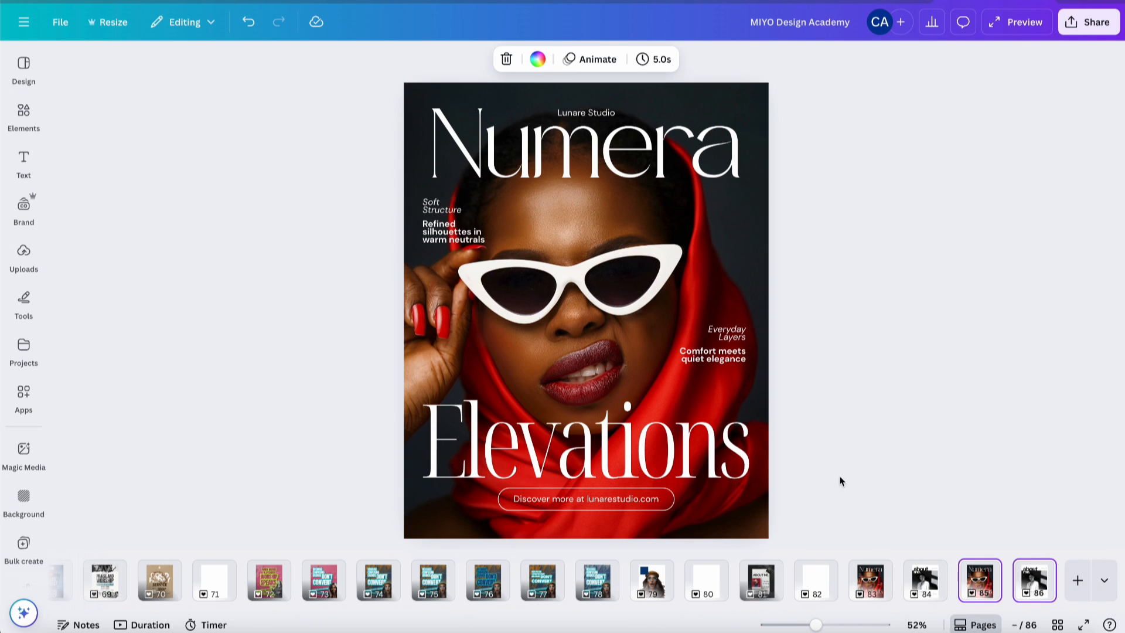
- Delete the Numera and Elevations headings from page 85
{"action": "left_click", "coordinate": [1030, 571]}
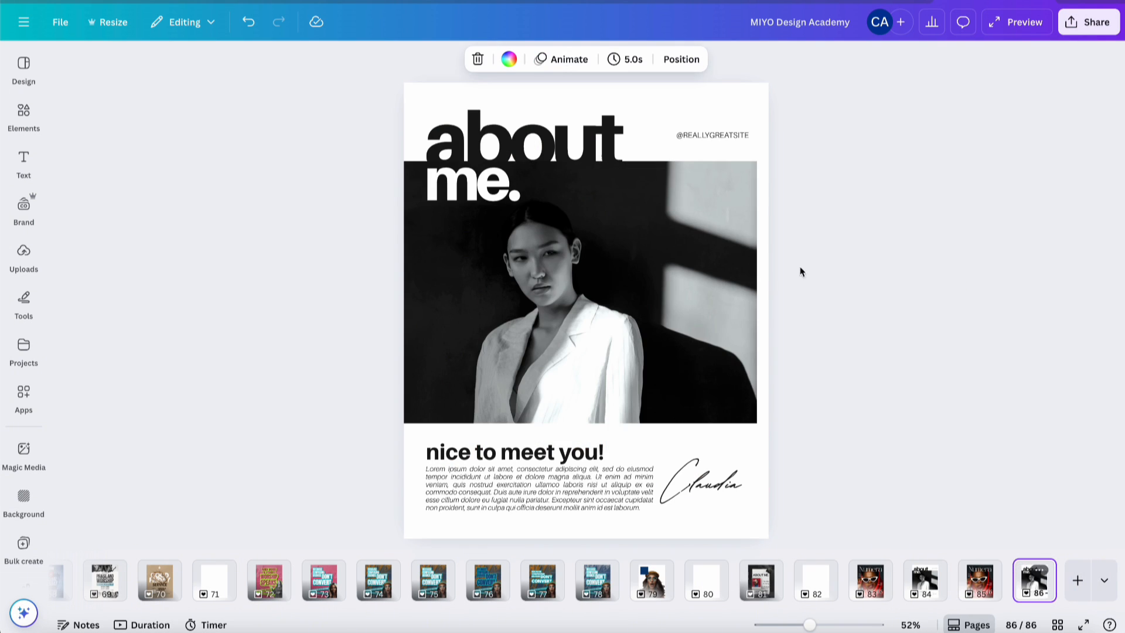
{"action": "left_click", "coordinate": [534, 138]}
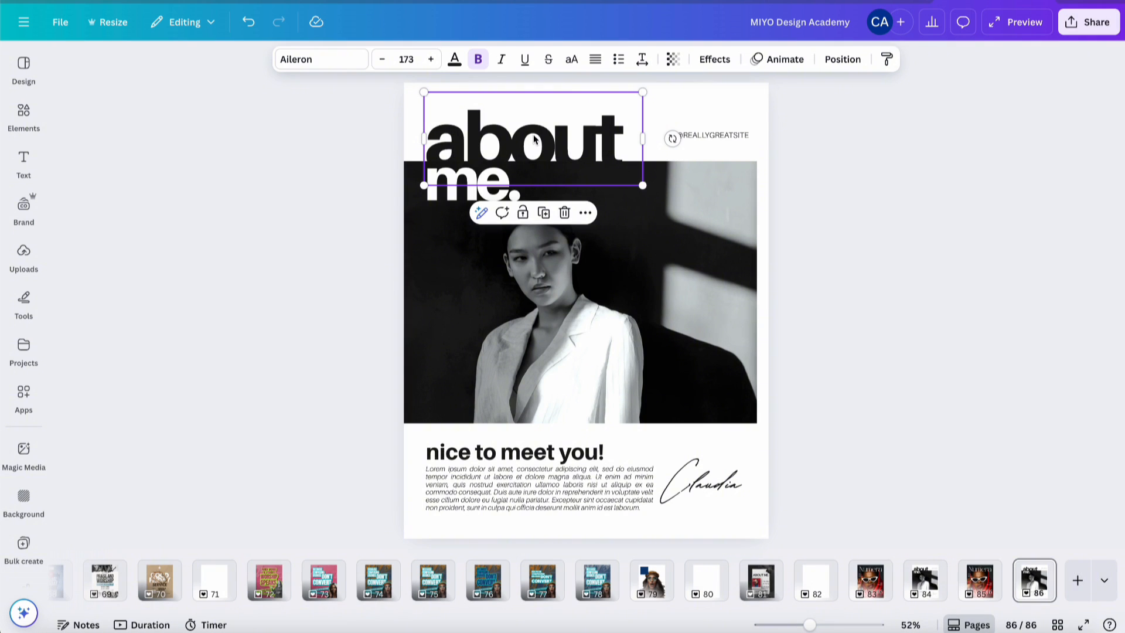
{"action": "left_click", "coordinate": [459, 193]}
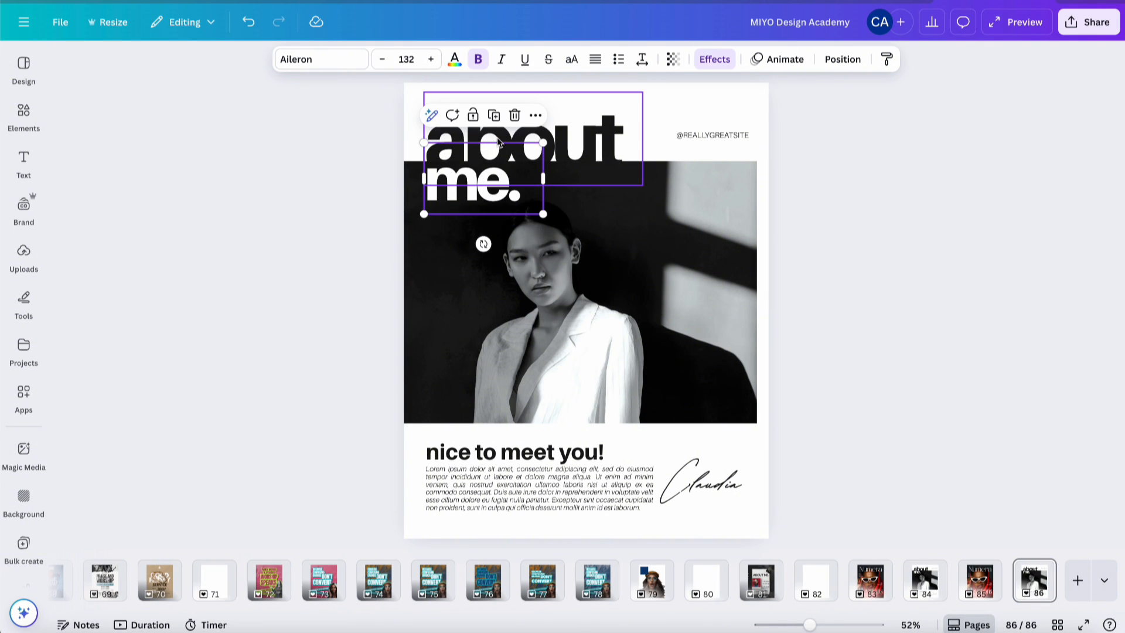
{"action": "left_click", "coordinate": [589, 151]}
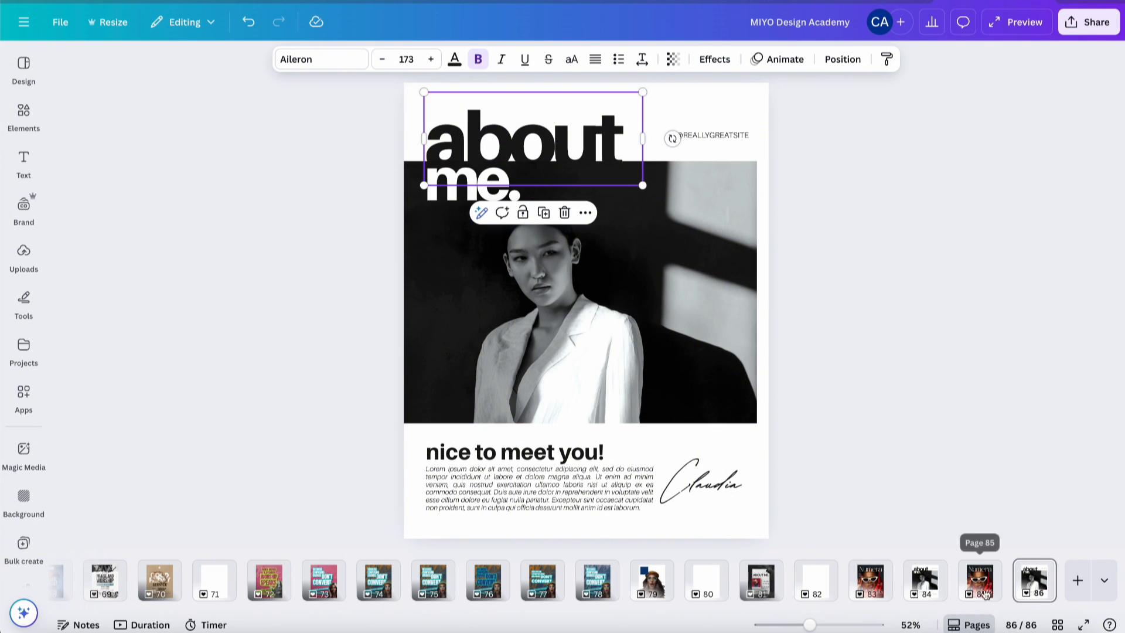
{"action": "left_click", "coordinate": [983, 592]}
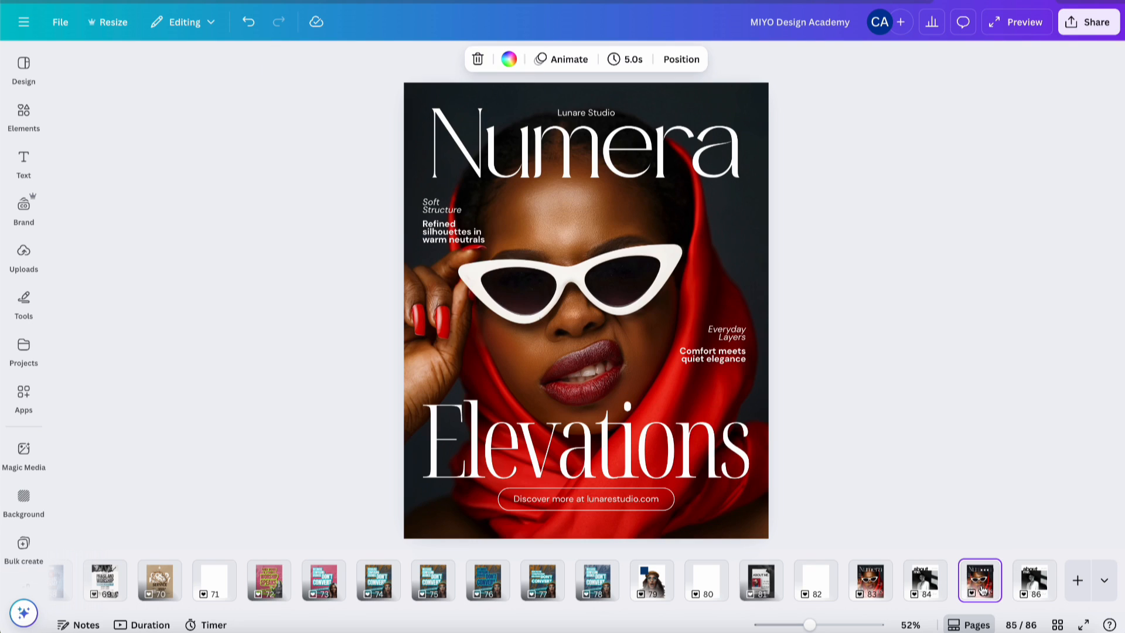
{"action": "left_click", "coordinate": [689, 157]}
{"action": "left_click", "coordinate": [703, 433], "text": "shift"}
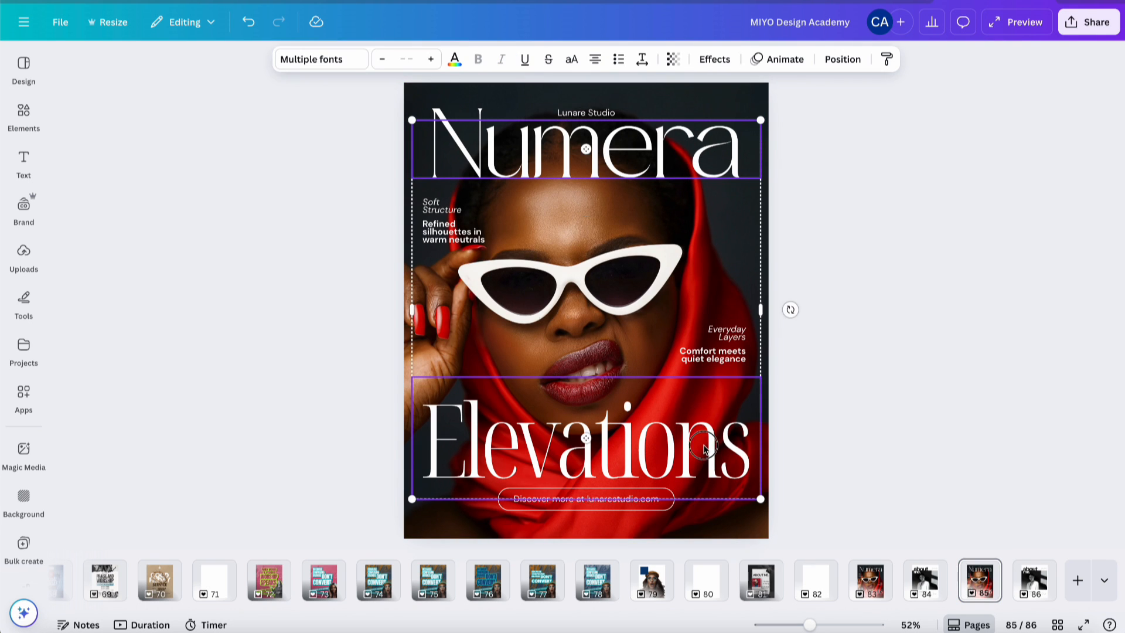
{"action": "key", "text": "Delete"}
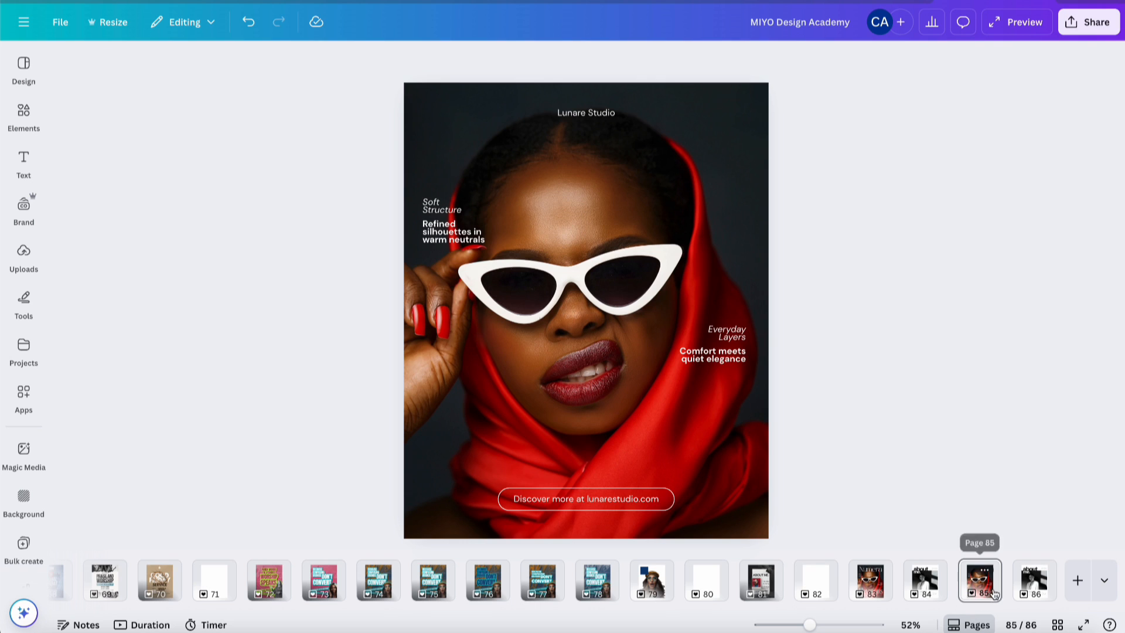
- Copy the about me. title from page 86 and paste it onto page 85
{"action": "left_click", "coordinate": [1052, 578]}
{"action": "left_click", "coordinate": [468, 176]}
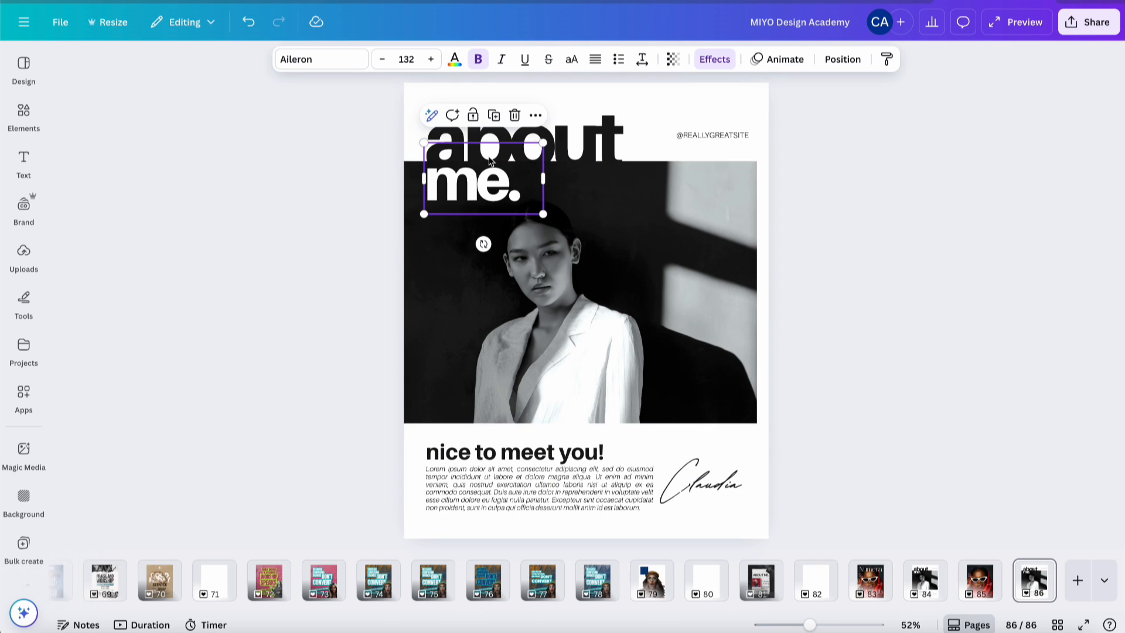
{"action": "left_click", "coordinate": [565, 139], "text": "shift"}
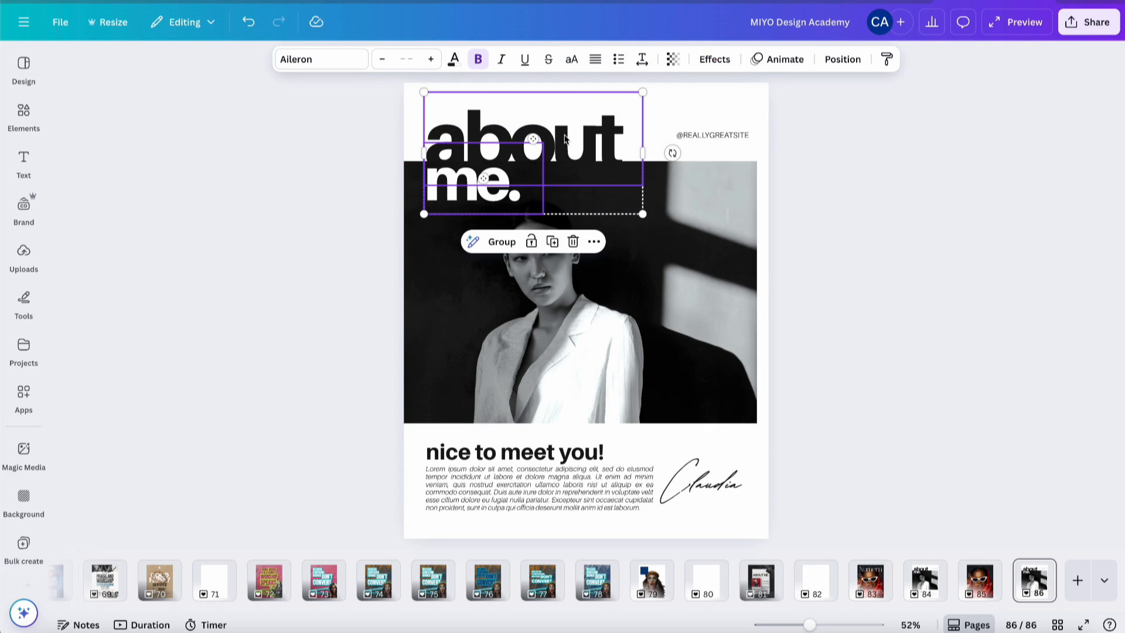
{"action": "left_click", "coordinate": [977, 584]}
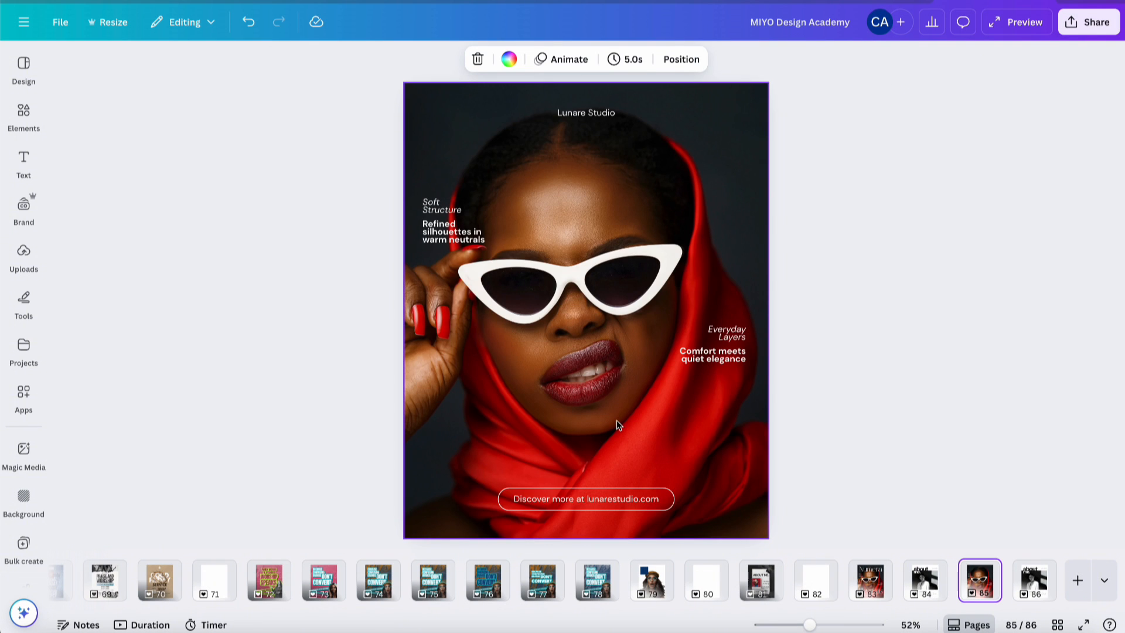
{"action": "key", "text": "ctrl+v"}
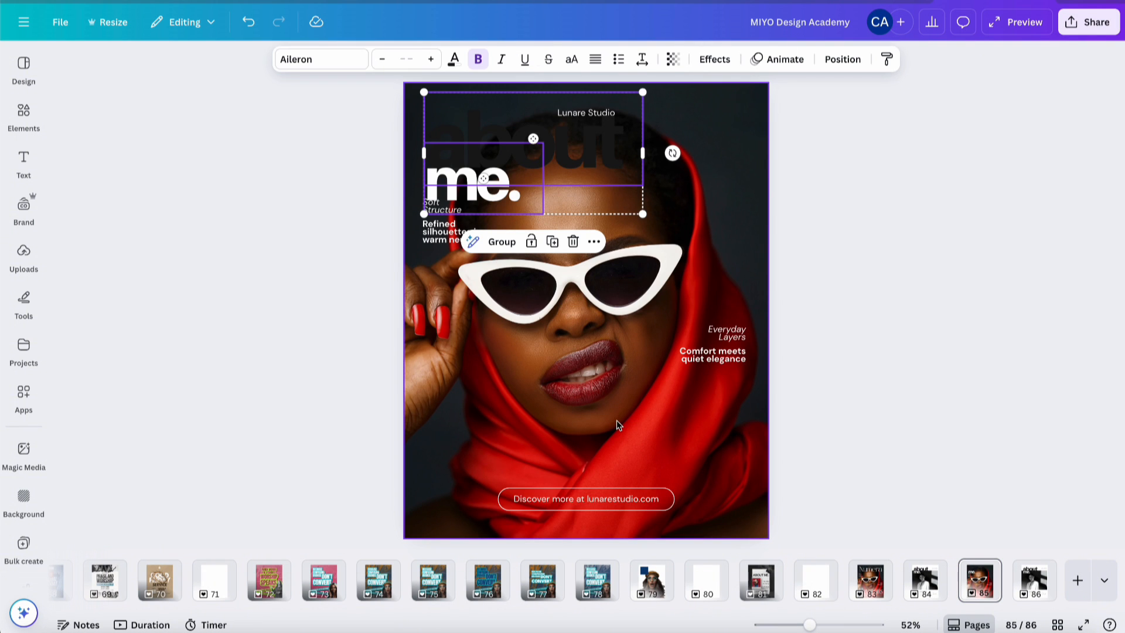
{"action": "left_click", "coordinate": [600, 117]}
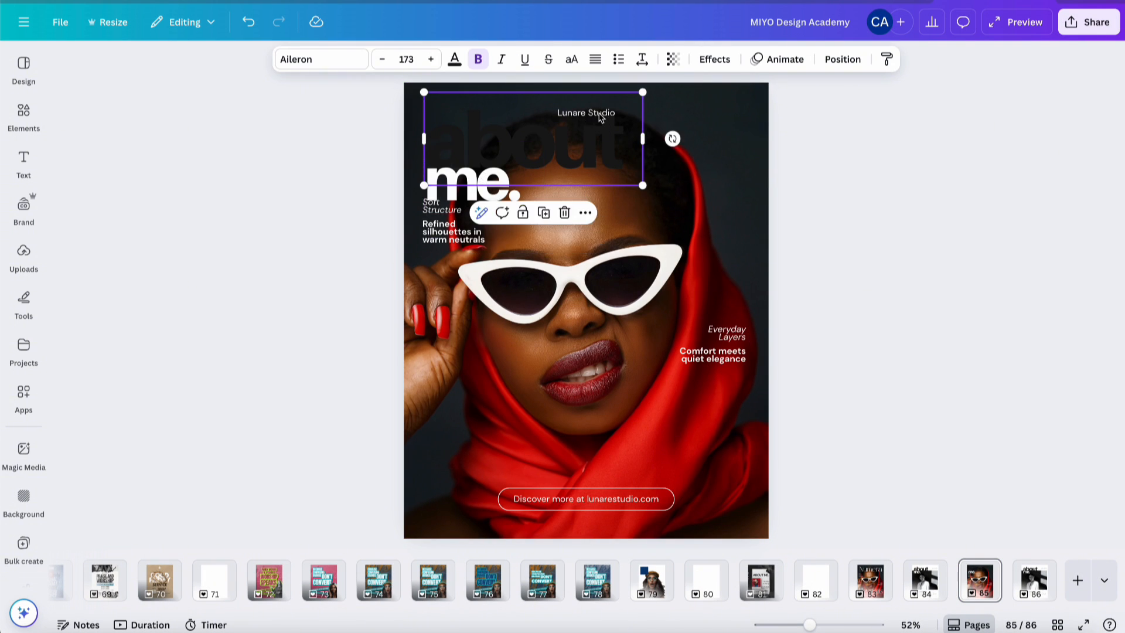
- Select Lunare Studio from the Layers list and drag it to page 85's top-right corner
{"action": "left_click", "coordinate": [842, 59]}
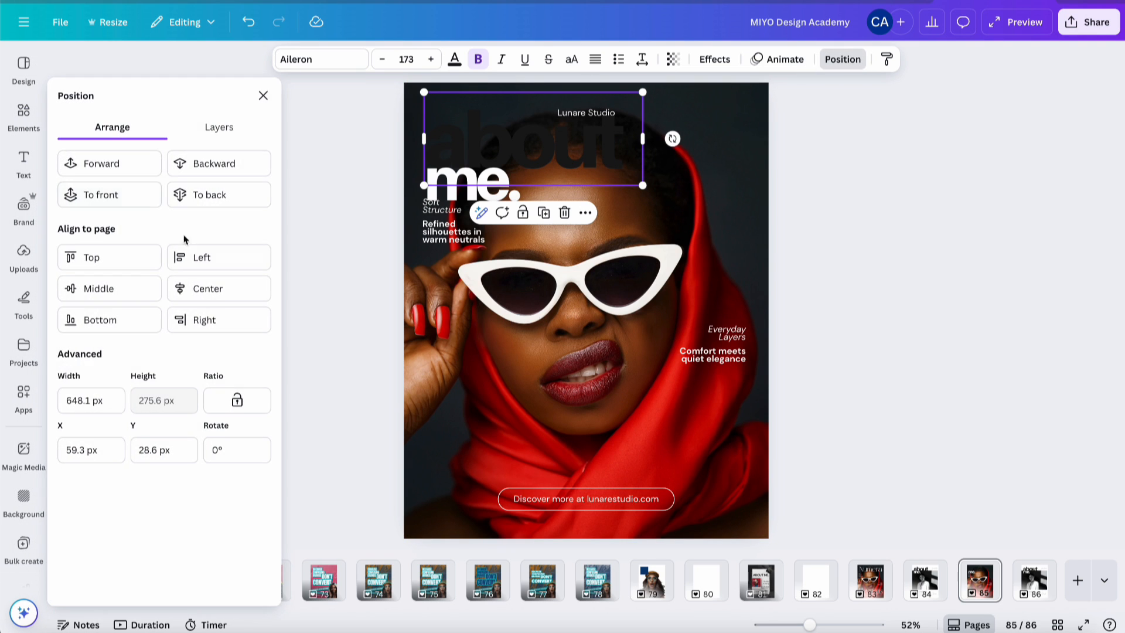
{"action": "left_click", "coordinate": [219, 127]}
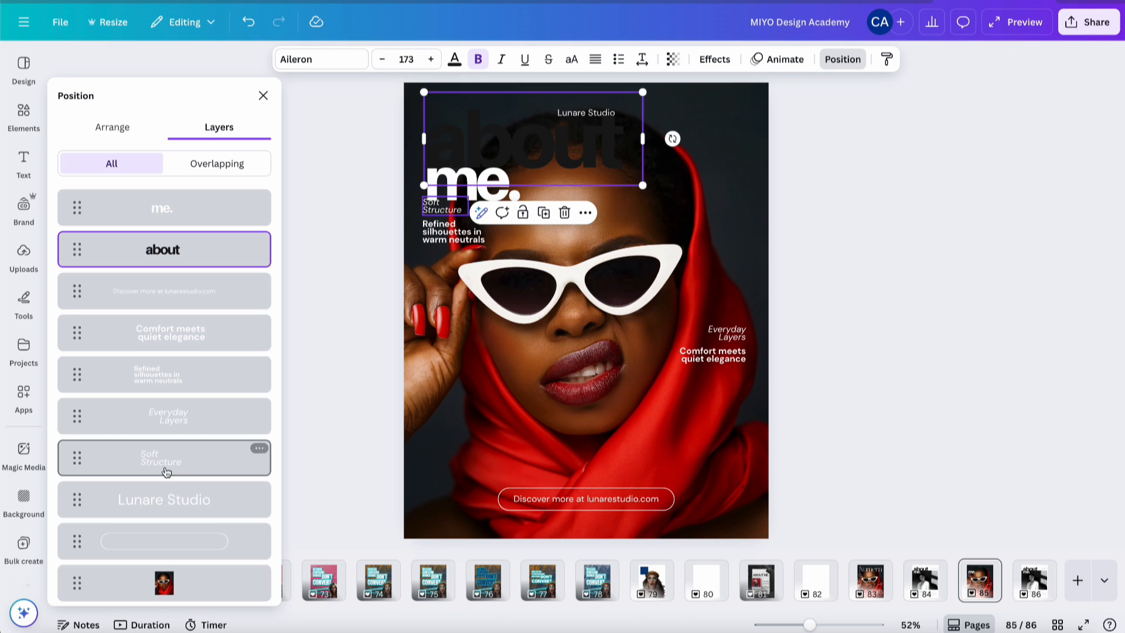
{"action": "left_click", "coordinate": [151, 500]}
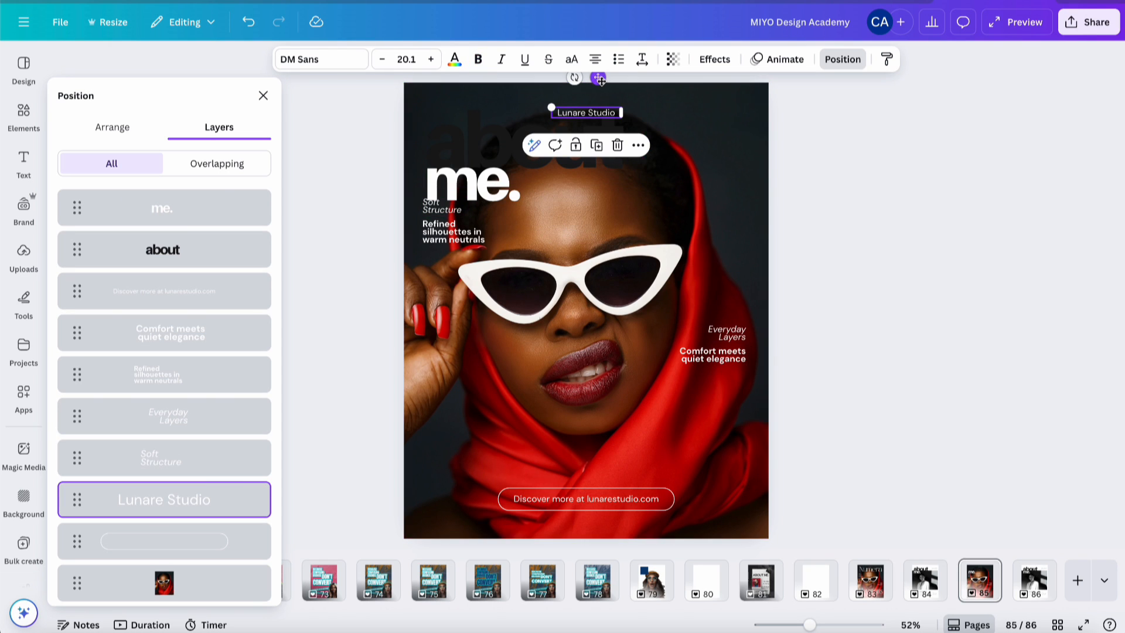
{"action": "left_click_drag", "start_coordinate": [600, 80], "coordinate": [732, 85]}
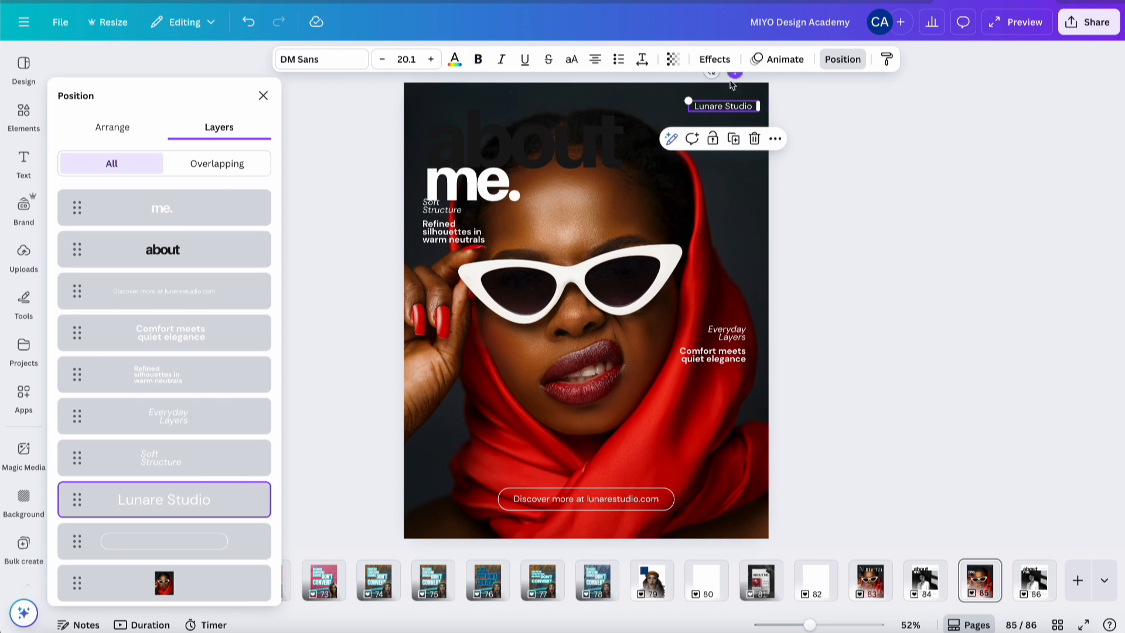
{"action": "double_click", "coordinate": [568, 151]}
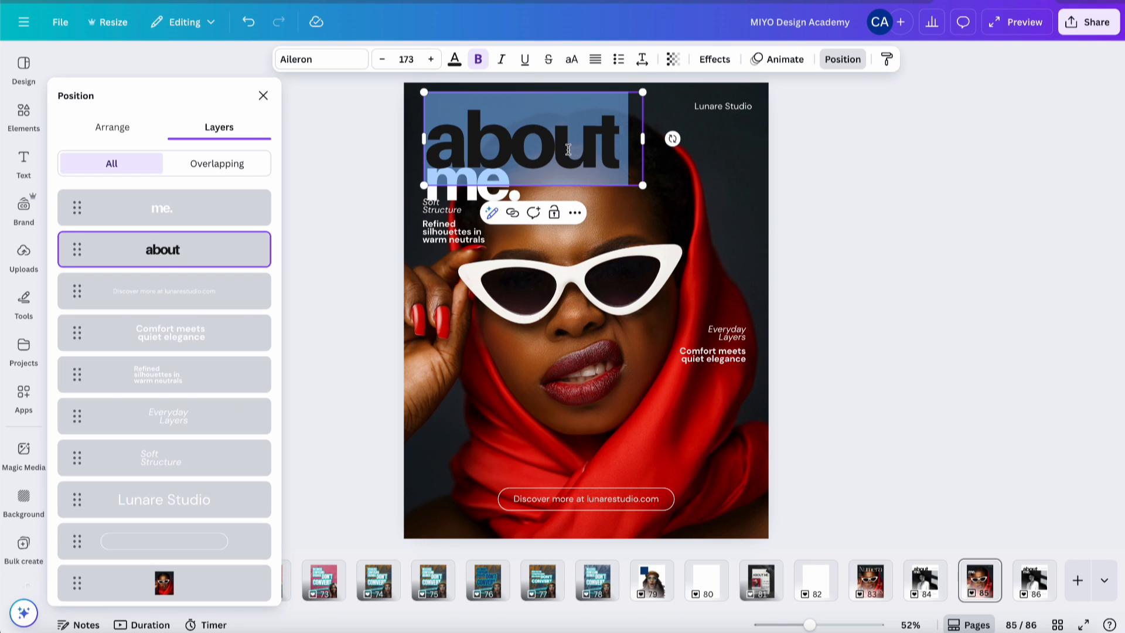
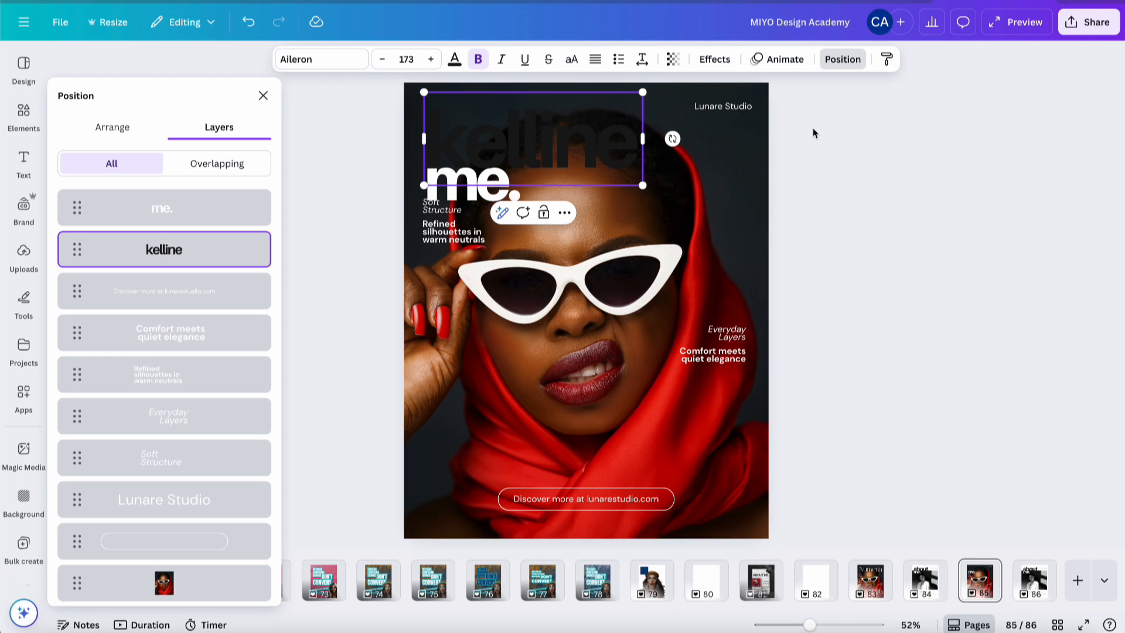
{"action": "double_click", "coordinate": [495, 193]}
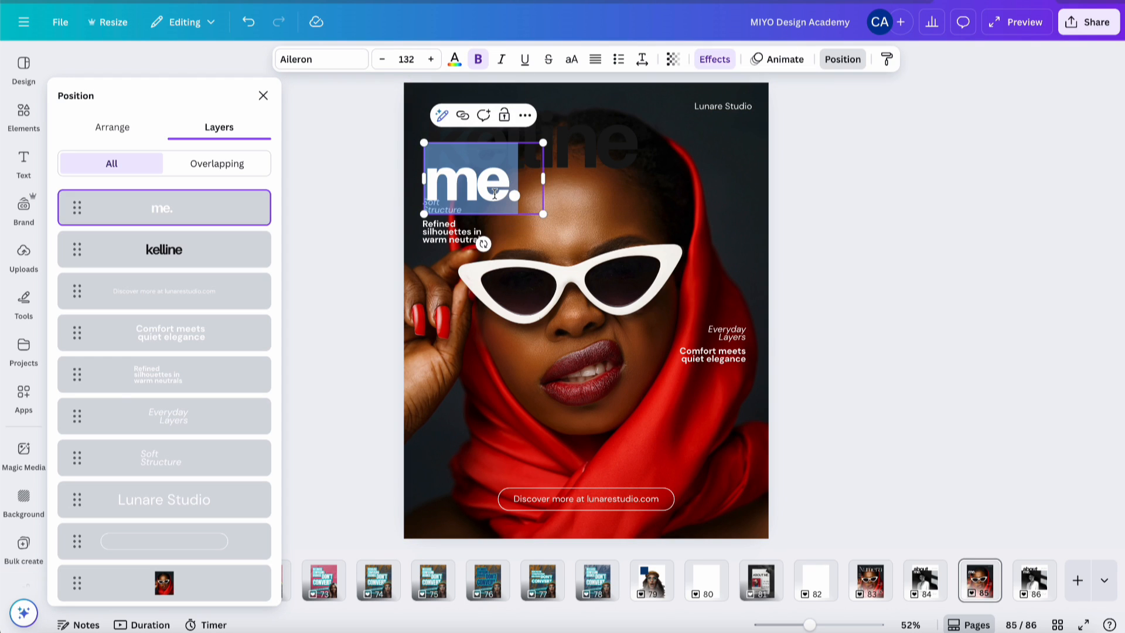
{"action": "left_click_drag", "start_coordinate": [543, 179], "coordinate": [604, 179]}
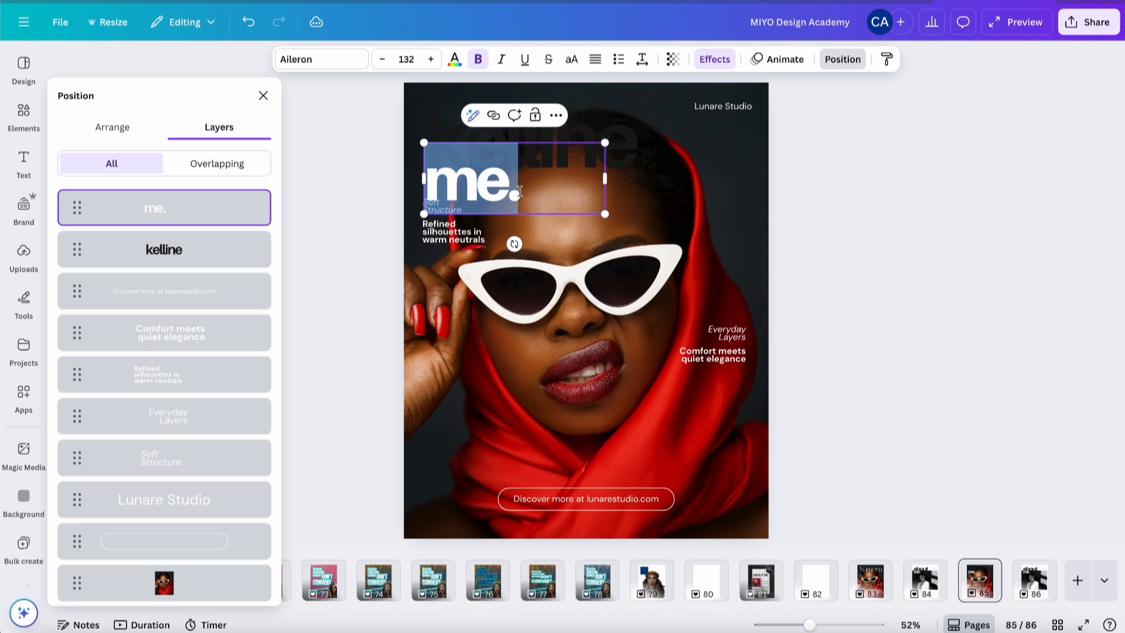
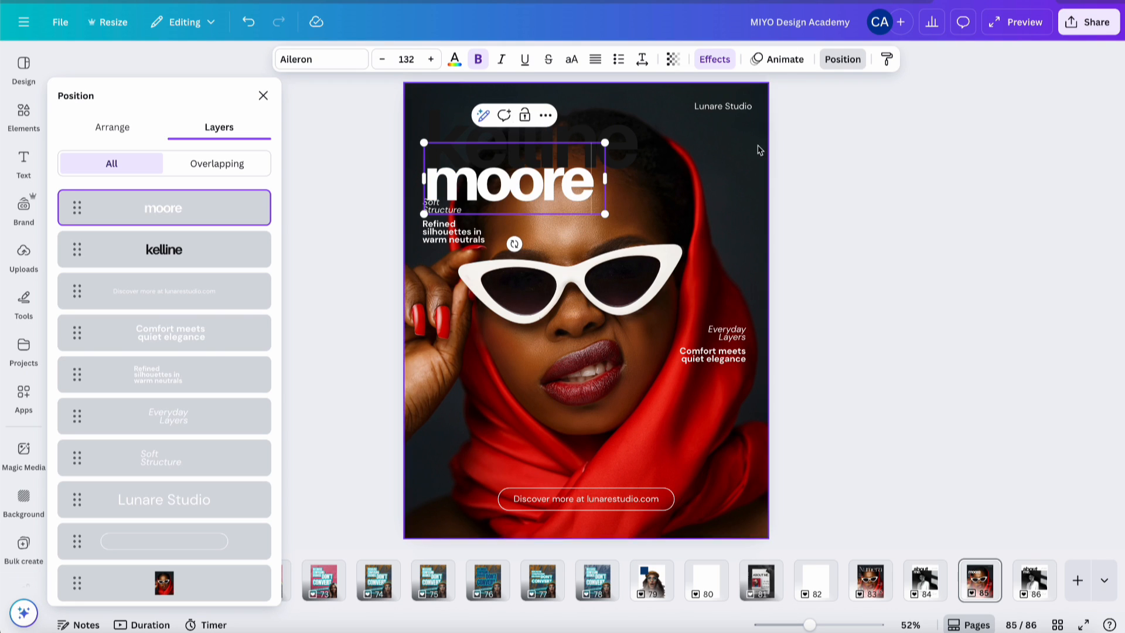
{"action": "left_click", "coordinate": [868, 193]}
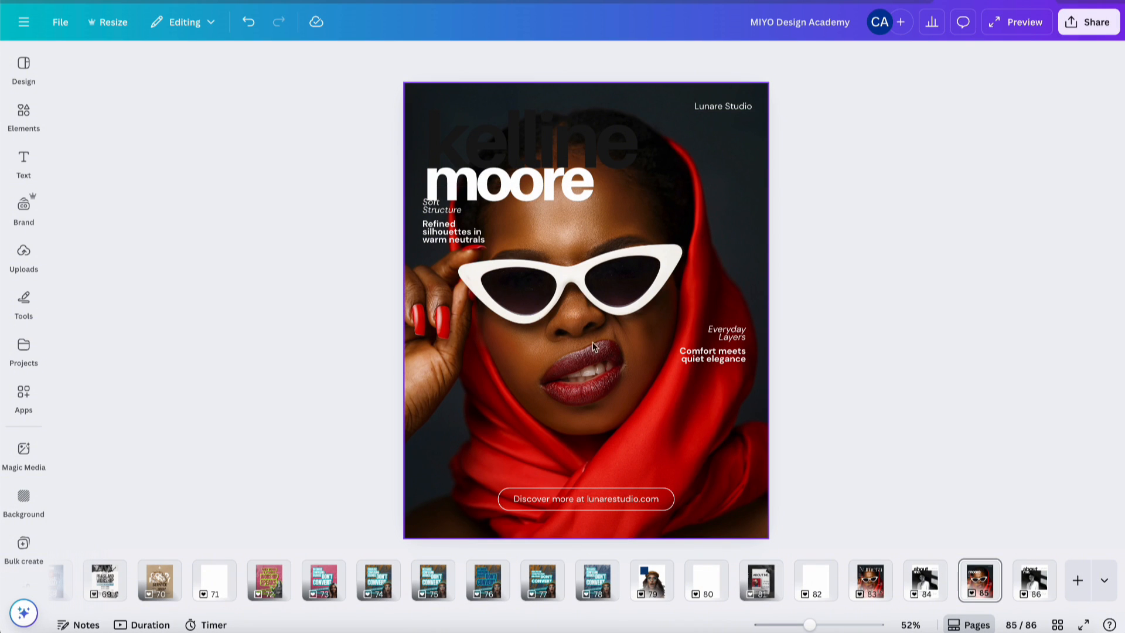
- Search Elements photos for 'picture of an african-american women'
{"action": "left_click", "coordinate": [15, 77]}
{"action": "left_click", "coordinate": [24, 114]}
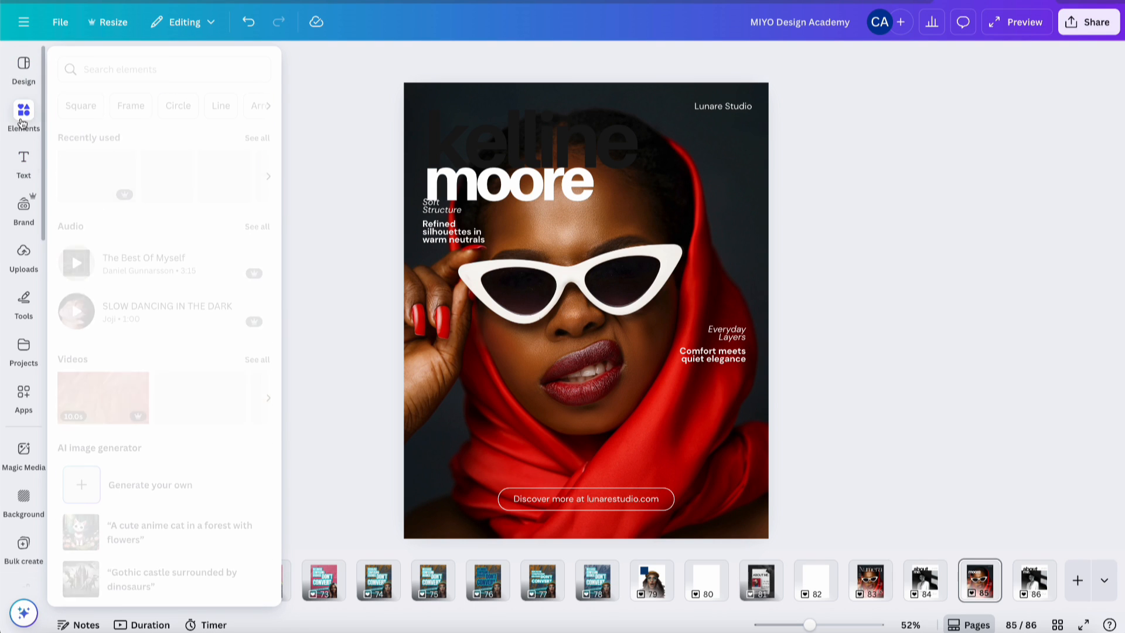
{"action": "left_click", "coordinate": [141, 62]}
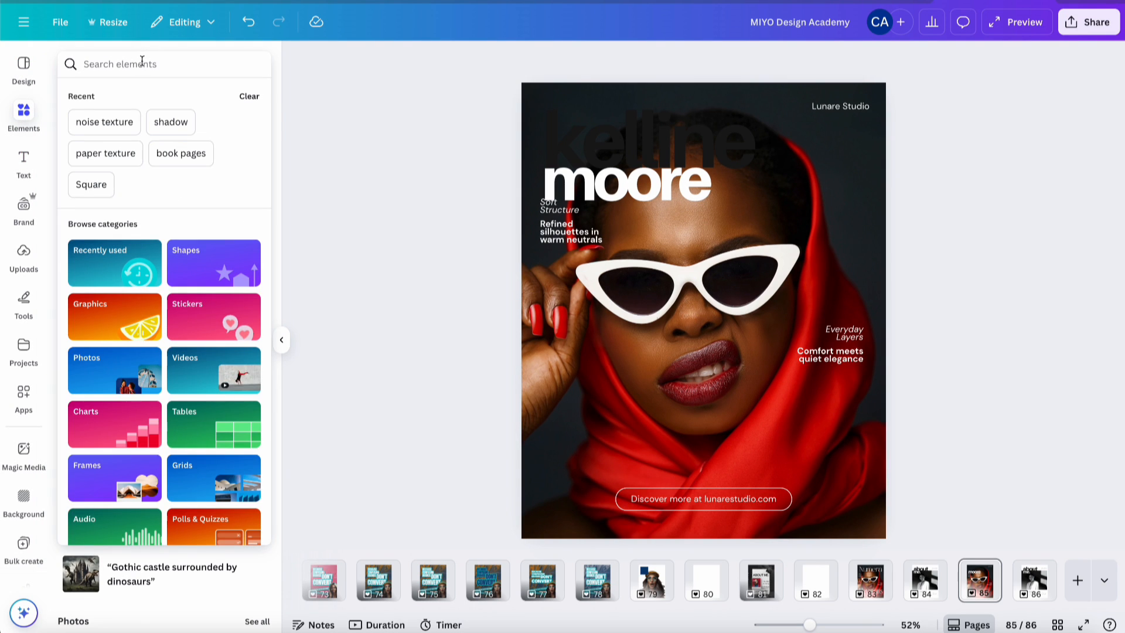
{"action": "type", "text": "pict"}
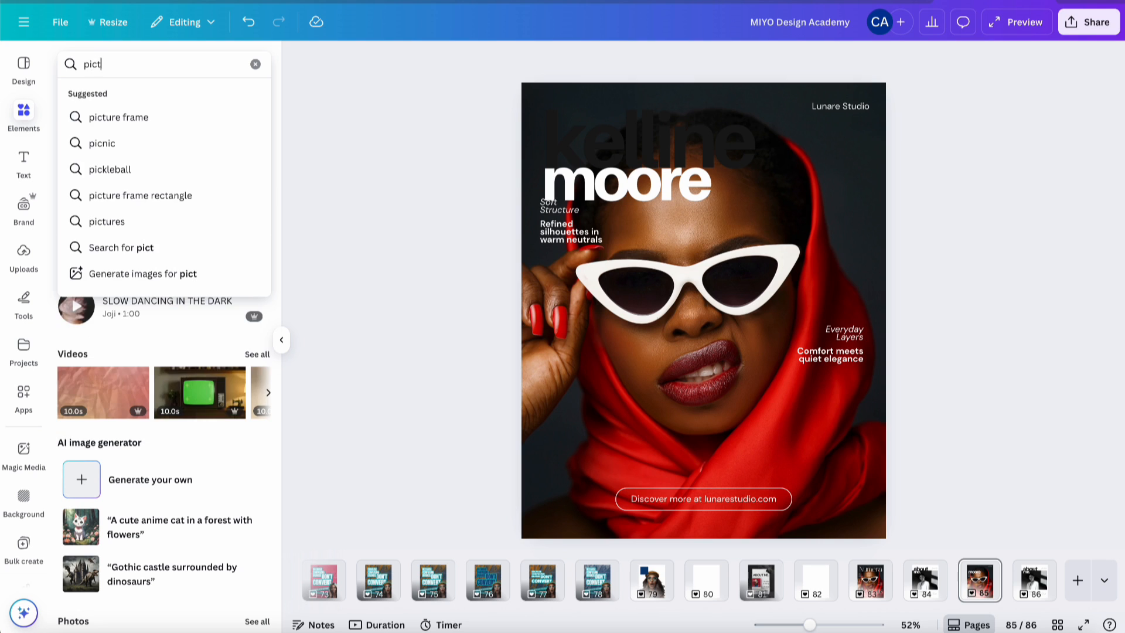
{"action": "type", "text": "ure of an afric"}
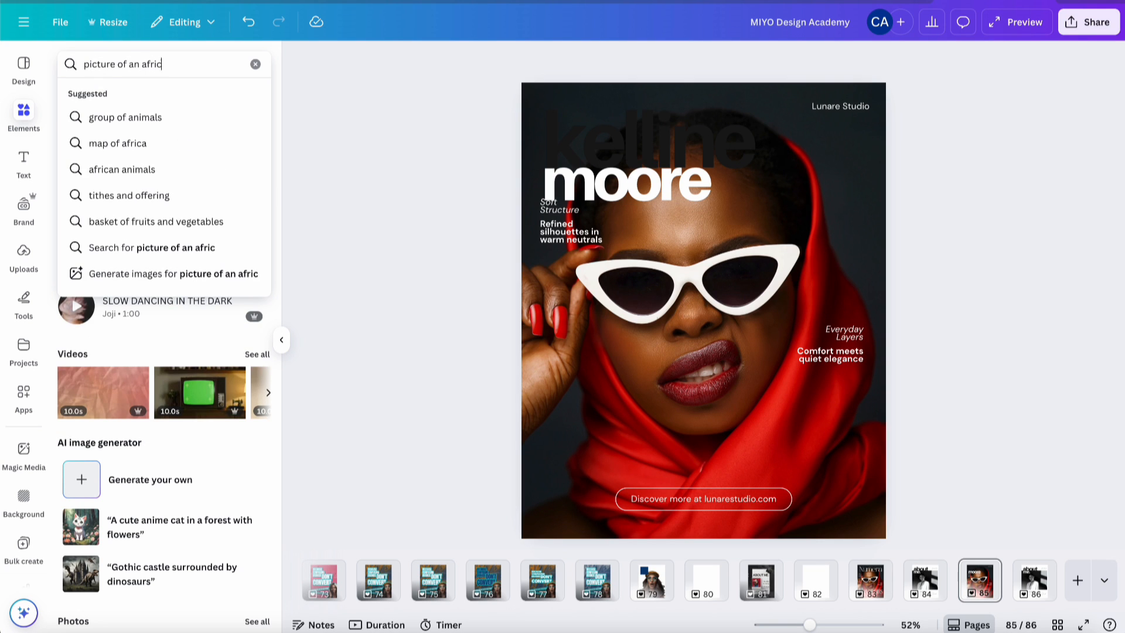
{"action": "type", "text": "an-american women"}
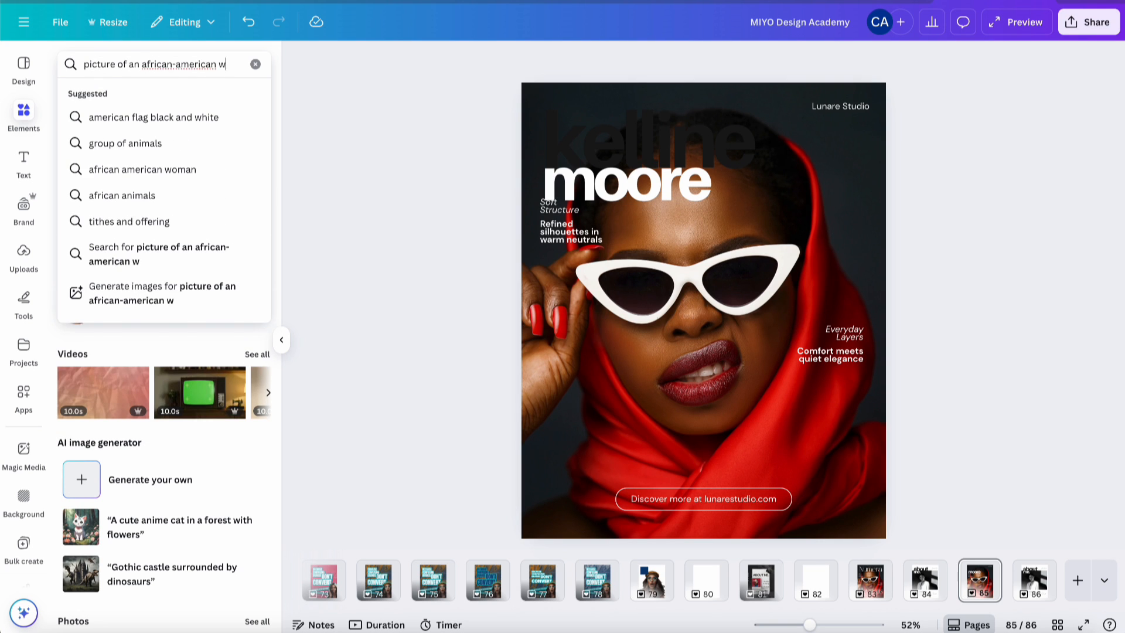
{"action": "key", "text": "Return"}
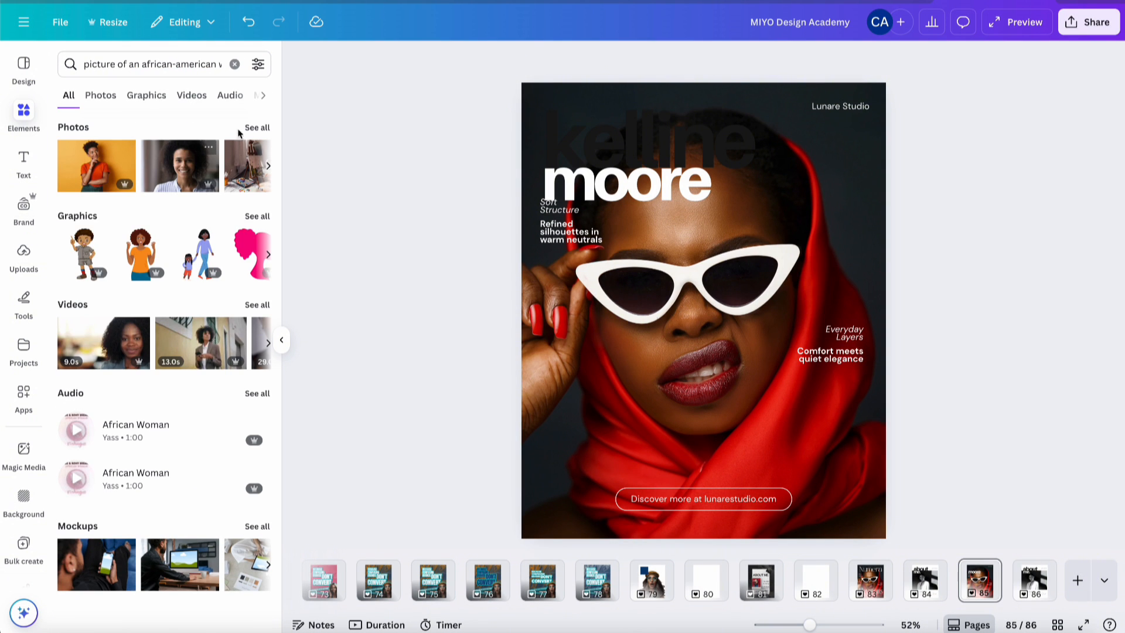
{"action": "left_click", "coordinate": [256, 127]}
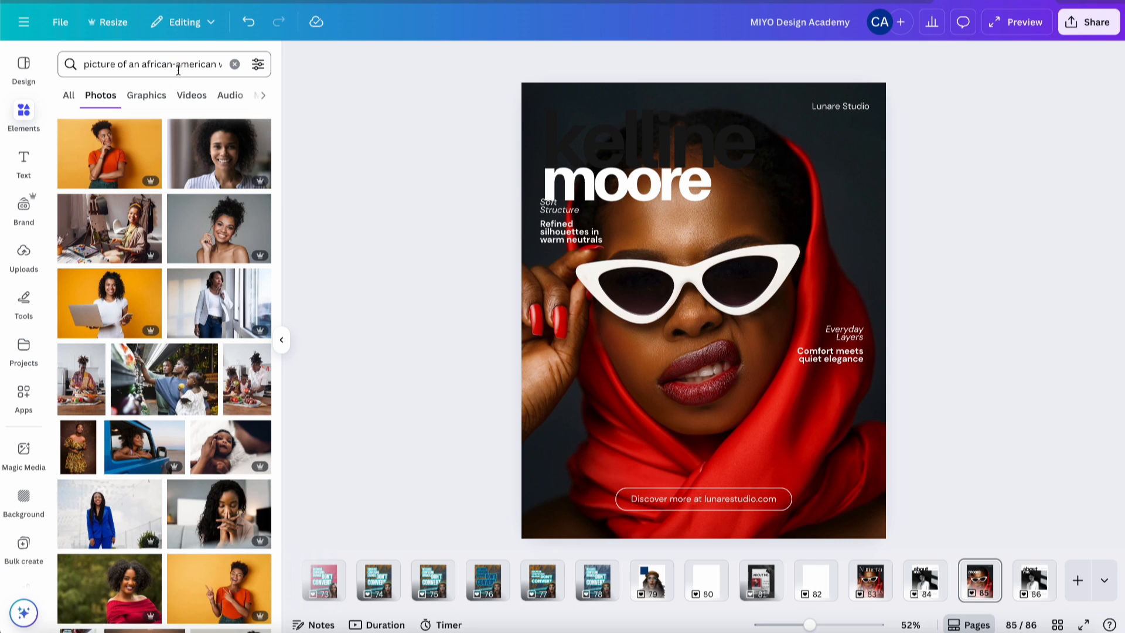
- Refine the search to 'african-american model' and scroll through the photo results
{"action": "left_click_drag", "start_coordinate": [143, 64], "coordinate": [84, 64]}
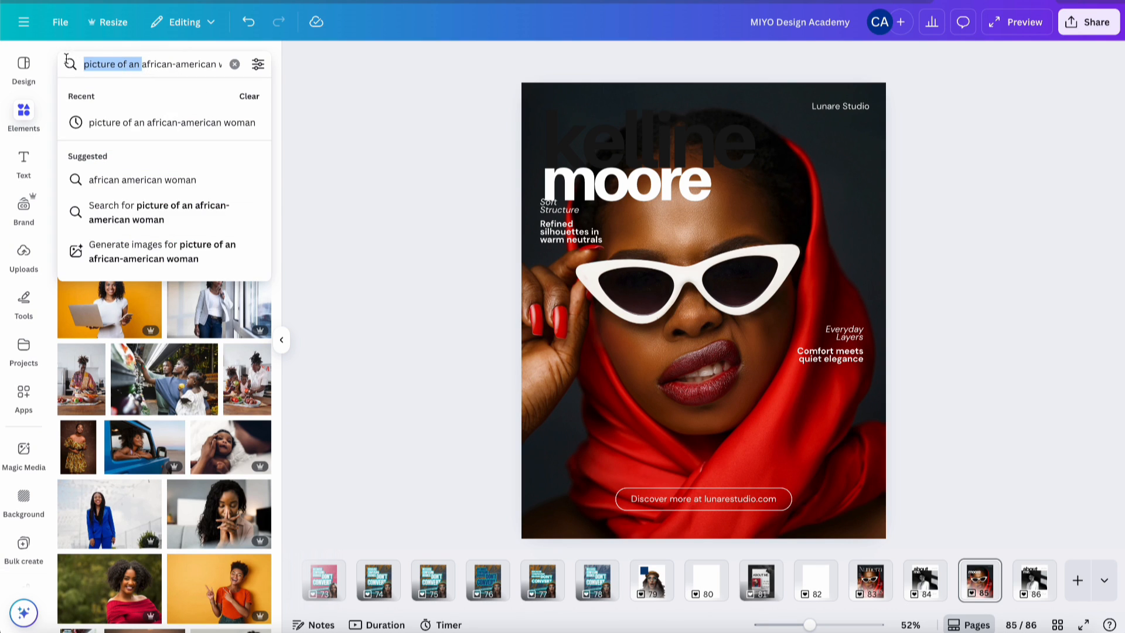
{"action": "key", "text": "BackSpace"}
{"action": "double_click", "coordinate": [174, 65]}
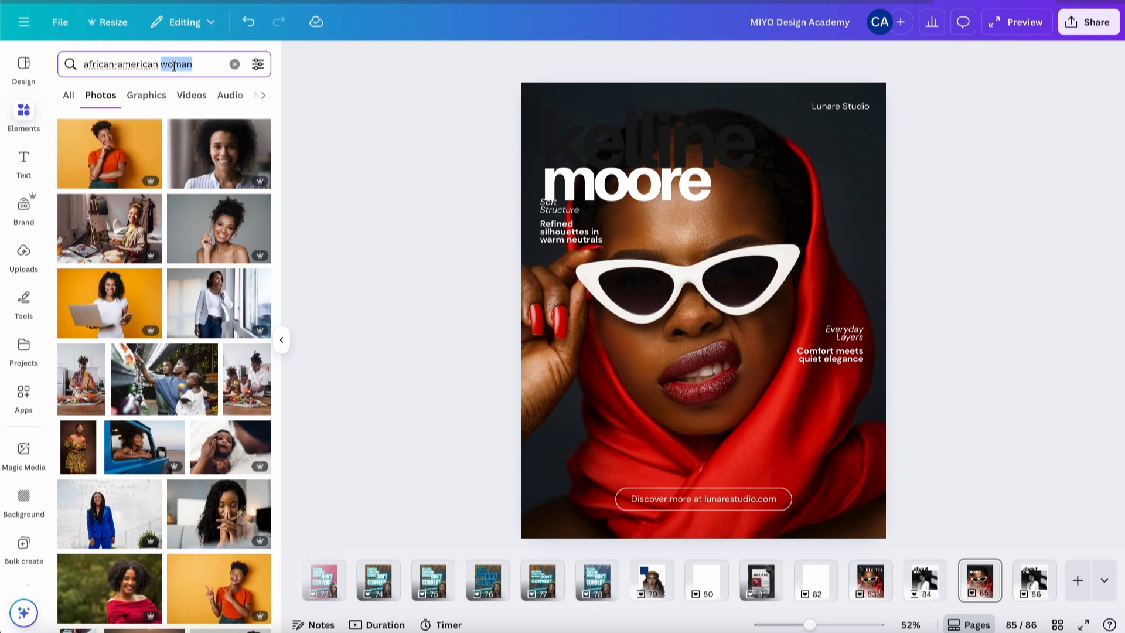
{"action": "type", "text": "model"}
{"action": "key", "text": "Return"}
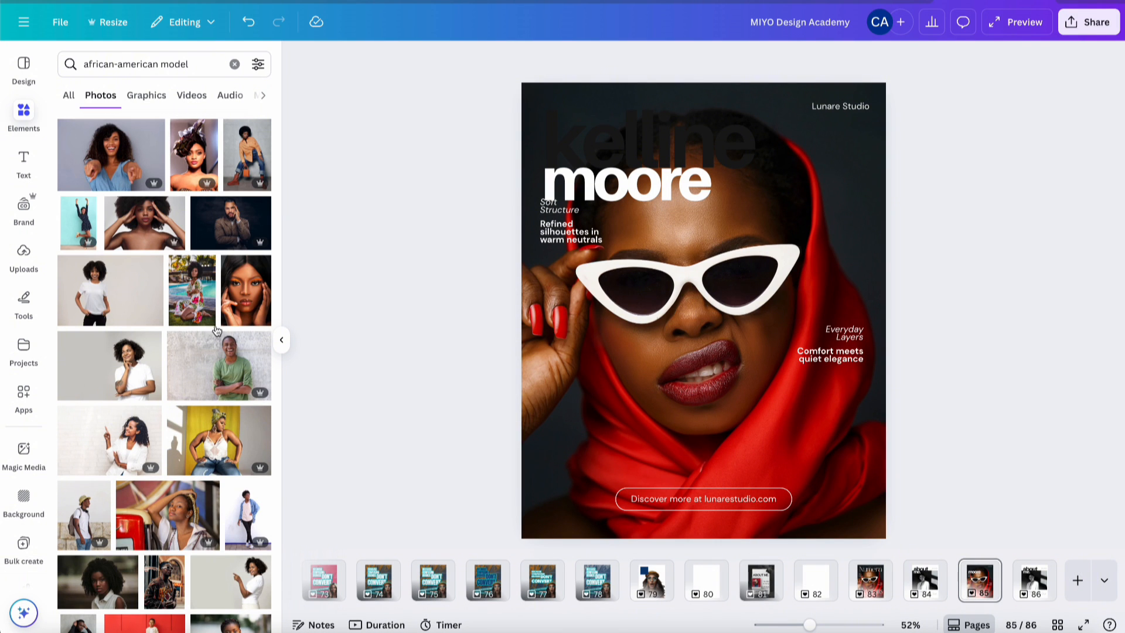
{"action": "scroll", "coordinate": [156, 427], "scroll_direction": "down", "scroll_amount": 3}
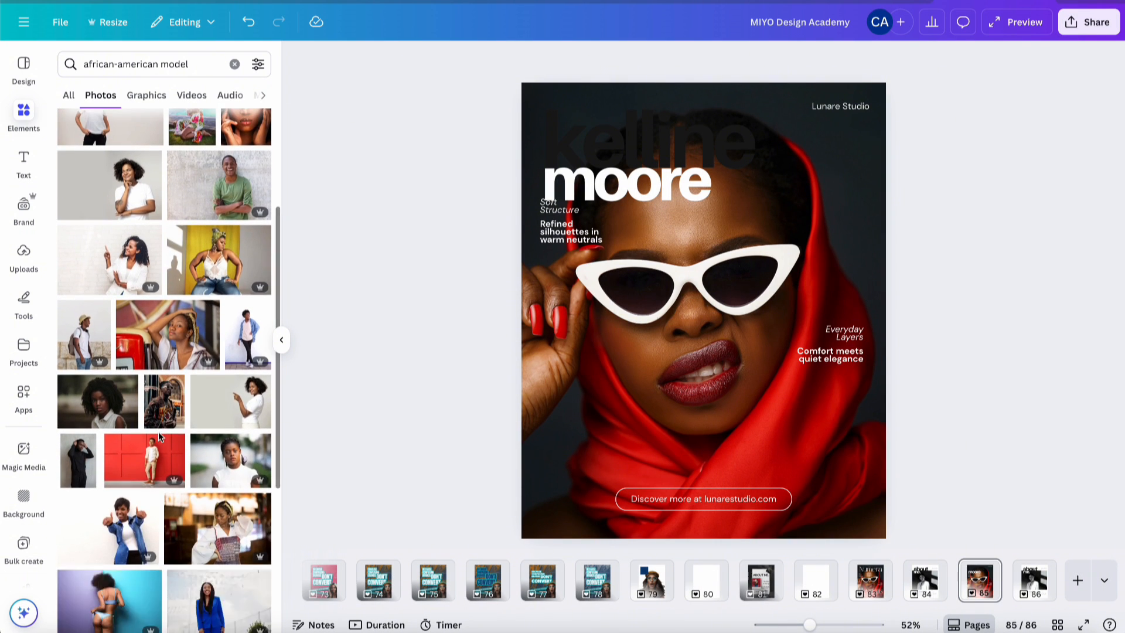
{"action": "scroll", "coordinate": [159, 436], "scroll_direction": "down", "scroll_amount": 10}
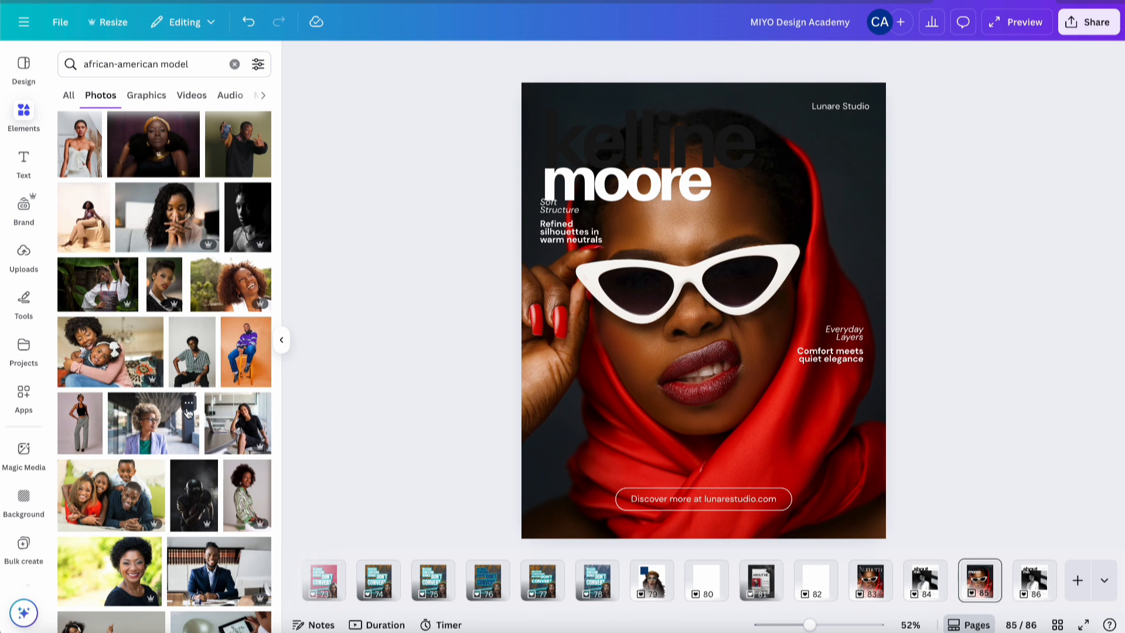
{"action": "scroll", "coordinate": [188, 413], "scroll_direction": "down", "scroll_amount": 3}
{"action": "scroll", "coordinate": [187, 413], "scroll_direction": "down", "scroll_amount": 3}
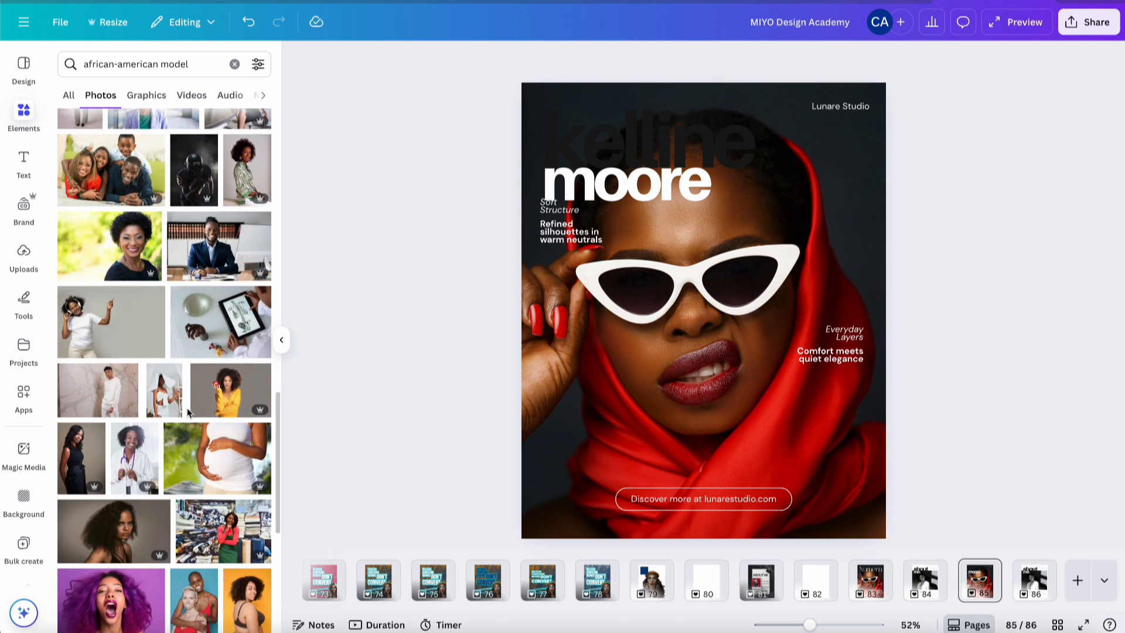
- Drag the yellow-sweater, red-apple model photo onto the cover's background image
{"action": "left_click_drag", "start_coordinate": [240, 395], "coordinate": [529, 367]}
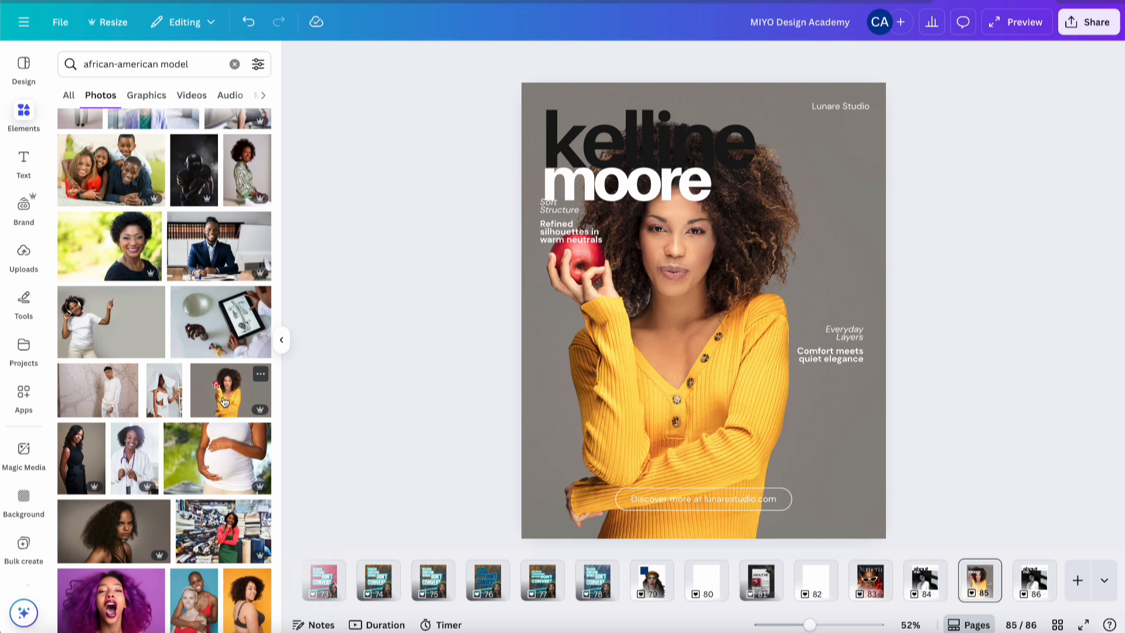
{"action": "scroll", "coordinate": [224, 410], "scroll_direction": "down", "scroll_amount": 4}
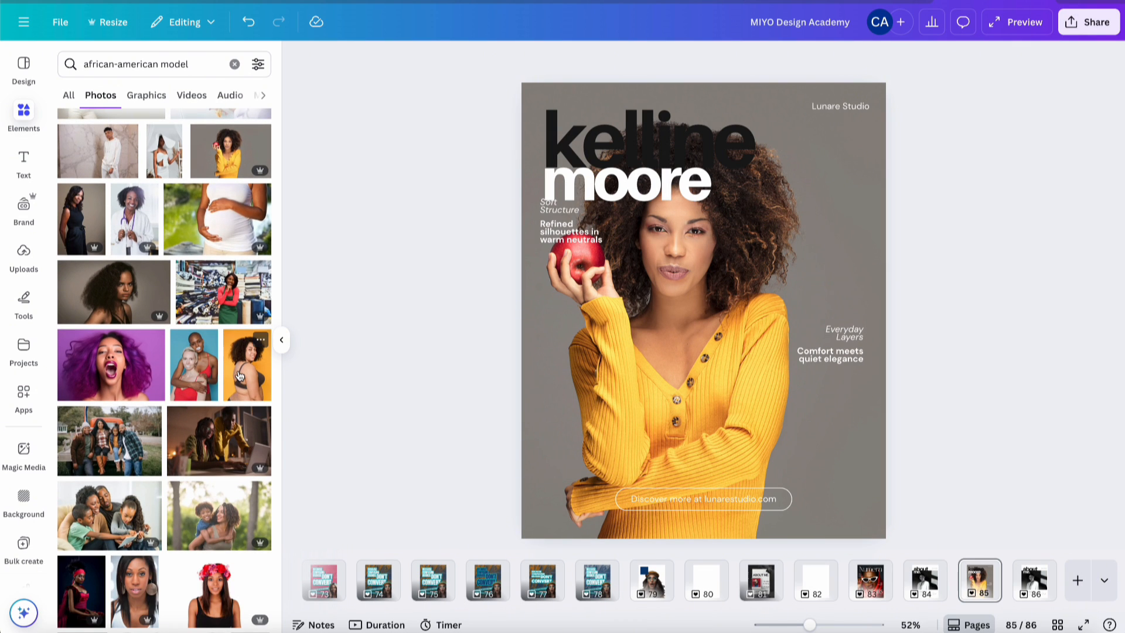
{"action": "scroll", "coordinate": [238, 416], "scroll_direction": "down", "scroll_amount": 6}
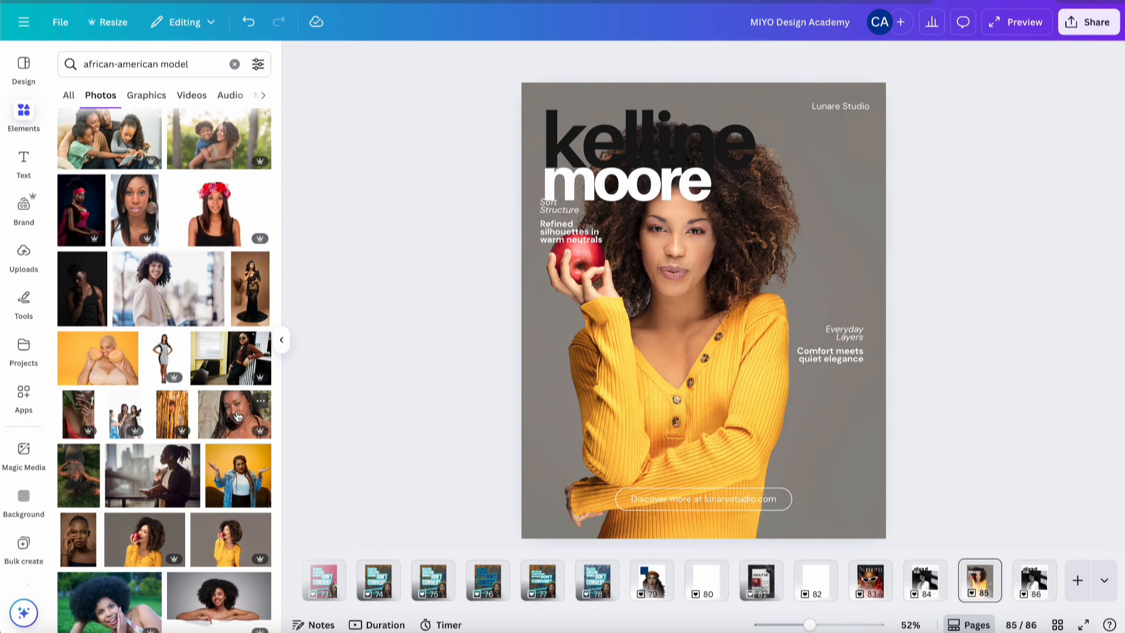
{"action": "scroll", "coordinate": [237, 415], "scroll_direction": "down", "scroll_amount": 2}
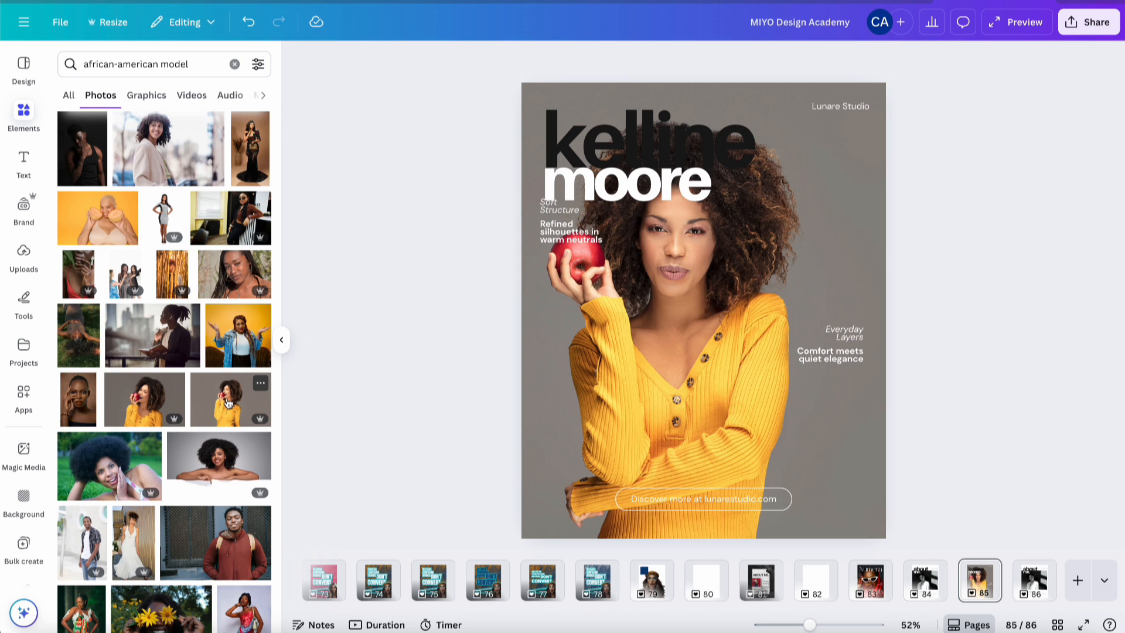
- Try the apple-model and sunflower-eyes photos on the page, deleting each again
{"action": "left_click", "coordinate": [229, 403]}
{"action": "key", "text": "Delete"}
{"action": "scroll", "coordinate": [175, 467], "scroll_direction": "down", "scroll_amount": 3}
{"action": "left_click", "coordinate": [176, 447]}
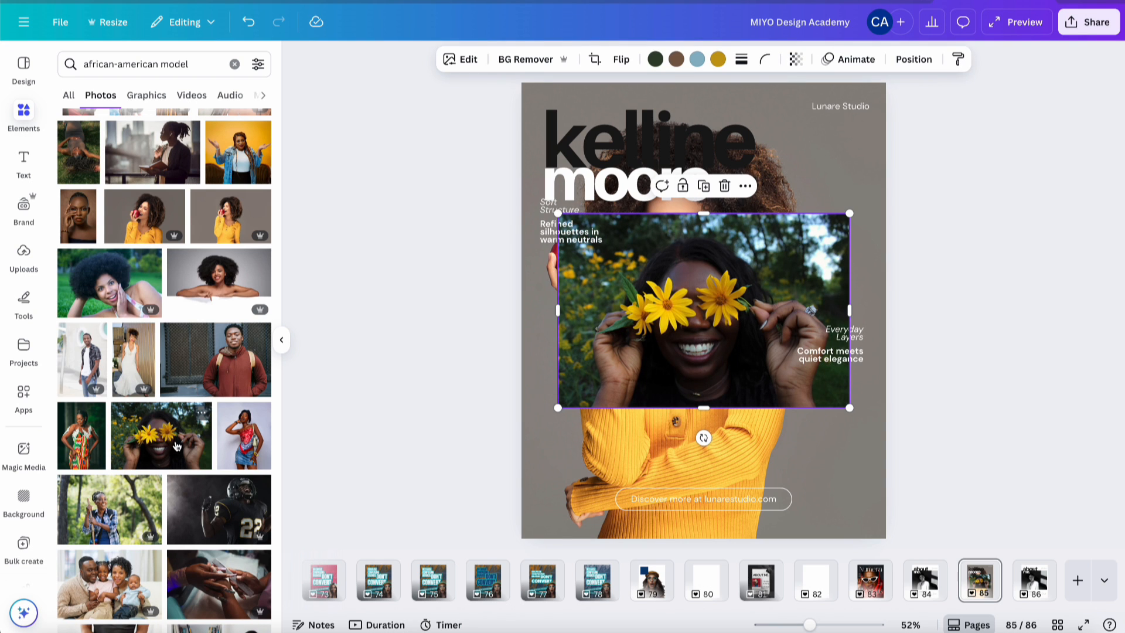
{"action": "key", "text": "Delete"}
{"action": "scroll", "coordinate": [175, 410], "scroll_direction": "down", "scroll_amount": 4}
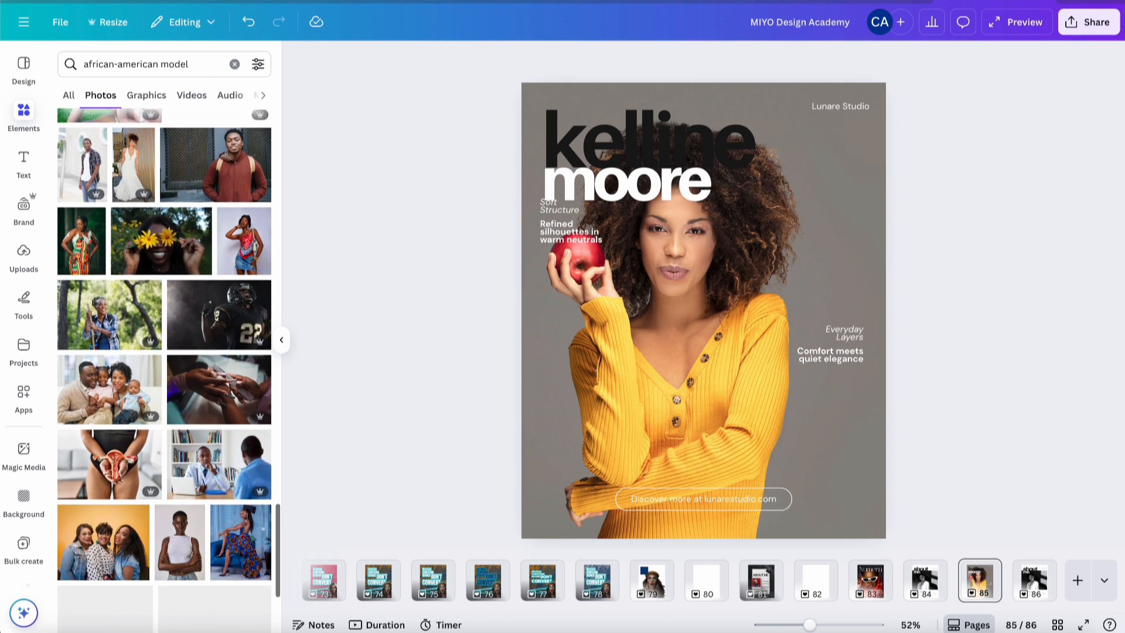
{"action": "scroll", "coordinate": [232, 420], "scroll_direction": "down", "scroll_amount": 6}
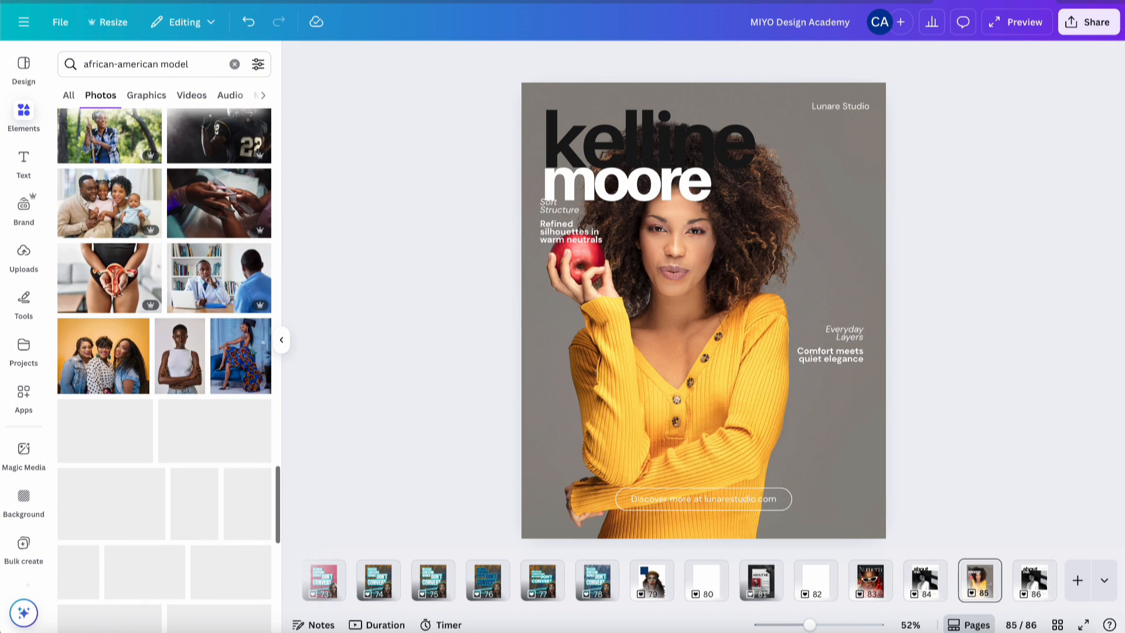
{"action": "scroll", "coordinate": [232, 420], "scroll_direction": "up", "scroll_amount": 6}
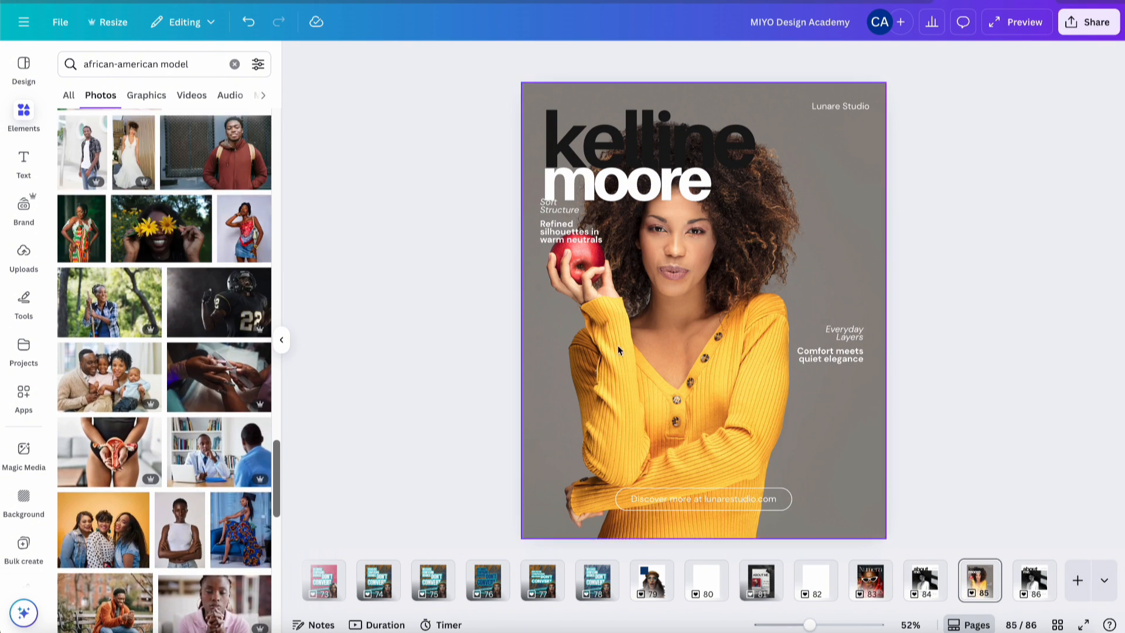
- Crop the cover photo, scaling it up and shifting it upward inside the frame
{"action": "double_click", "coordinate": [696, 376]}
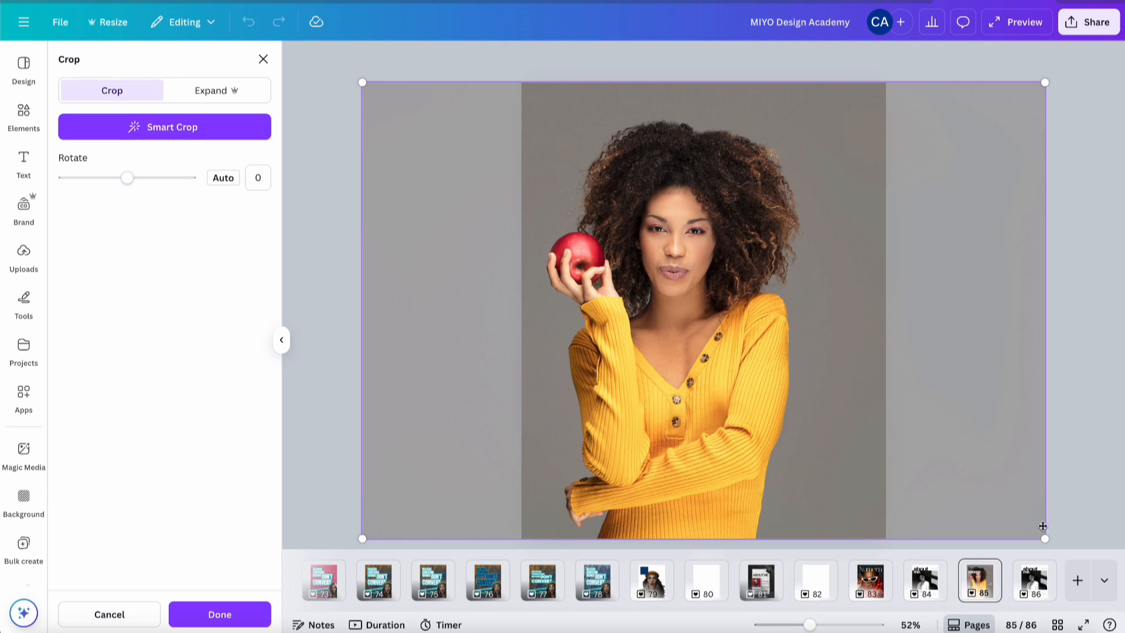
{"action": "left_click_drag", "start_coordinate": [1045, 537], "coordinate": [1124, 611]}
{"action": "left_click_drag", "start_coordinate": [750, 418], "coordinate": [752, 396]}
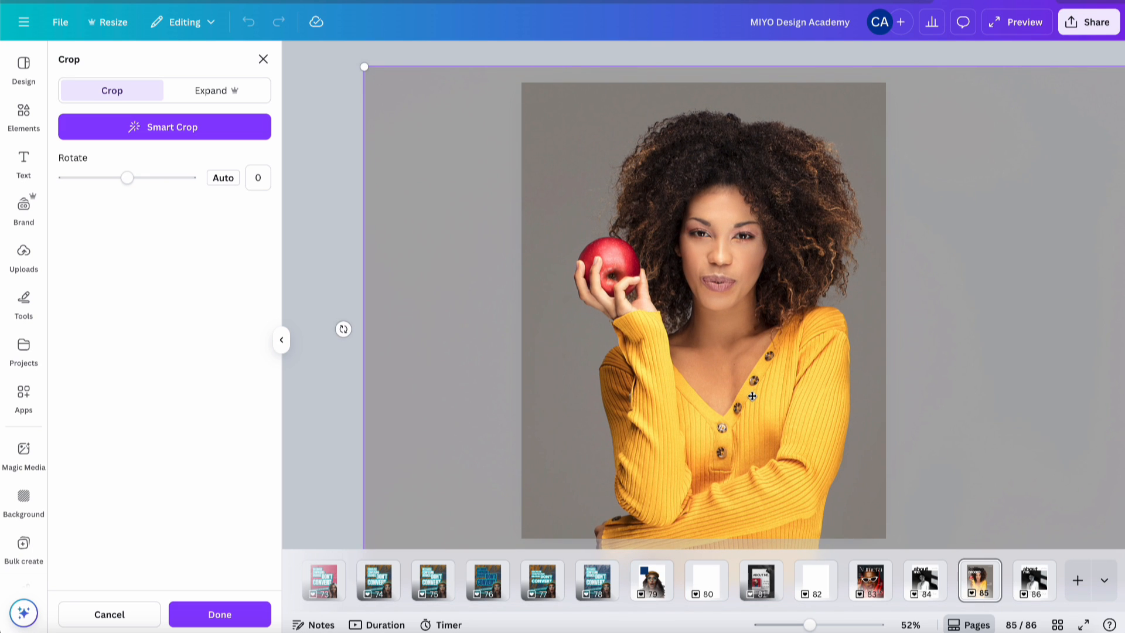
{"action": "left_click", "coordinate": [855, 55]}
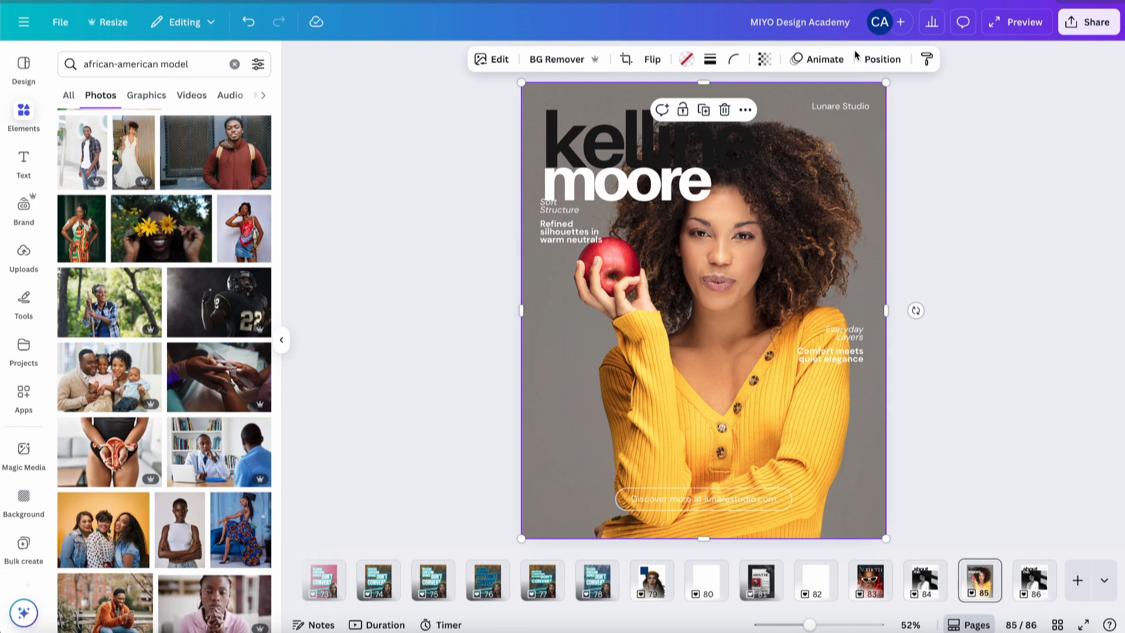
- Colour the word 'kelline' with the sweater's yellow from the photo colours
{"action": "left_click", "coordinate": [741, 163]}
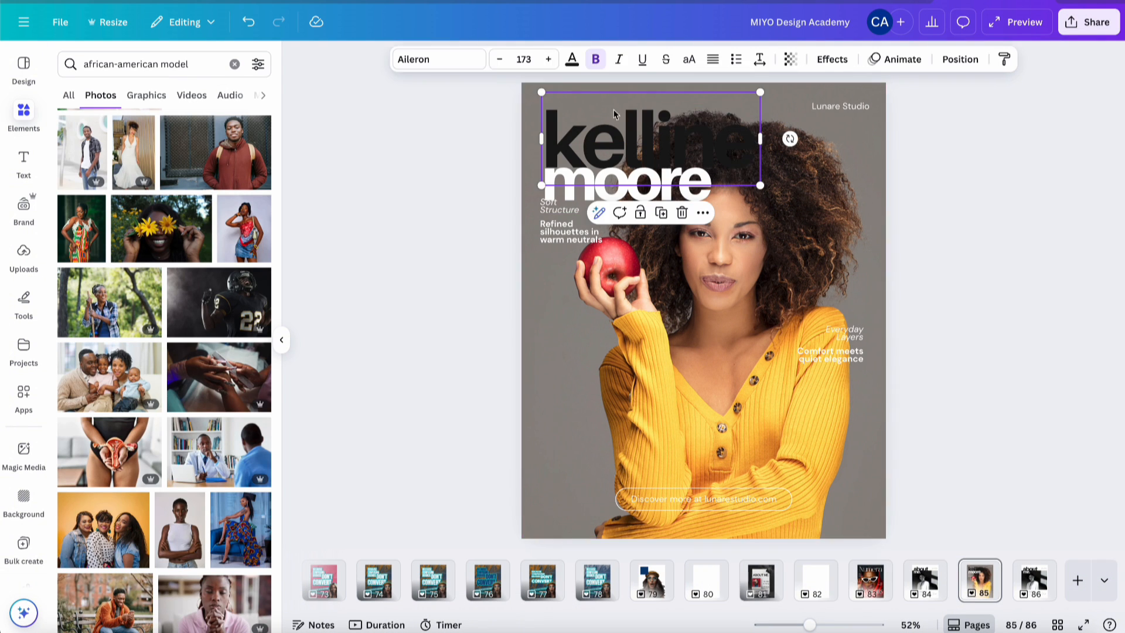
{"action": "left_click", "coordinate": [572, 59]}
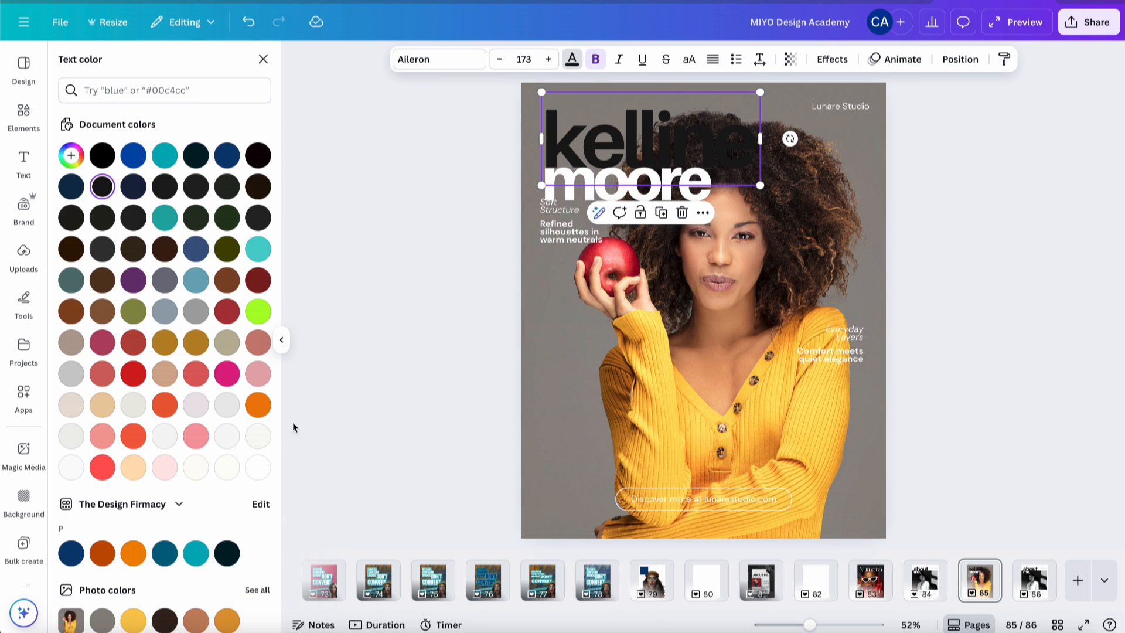
{"action": "scroll", "coordinate": [214, 456], "scroll_direction": "down", "scroll_amount": 2}
{"action": "left_click", "coordinate": [134, 501]}
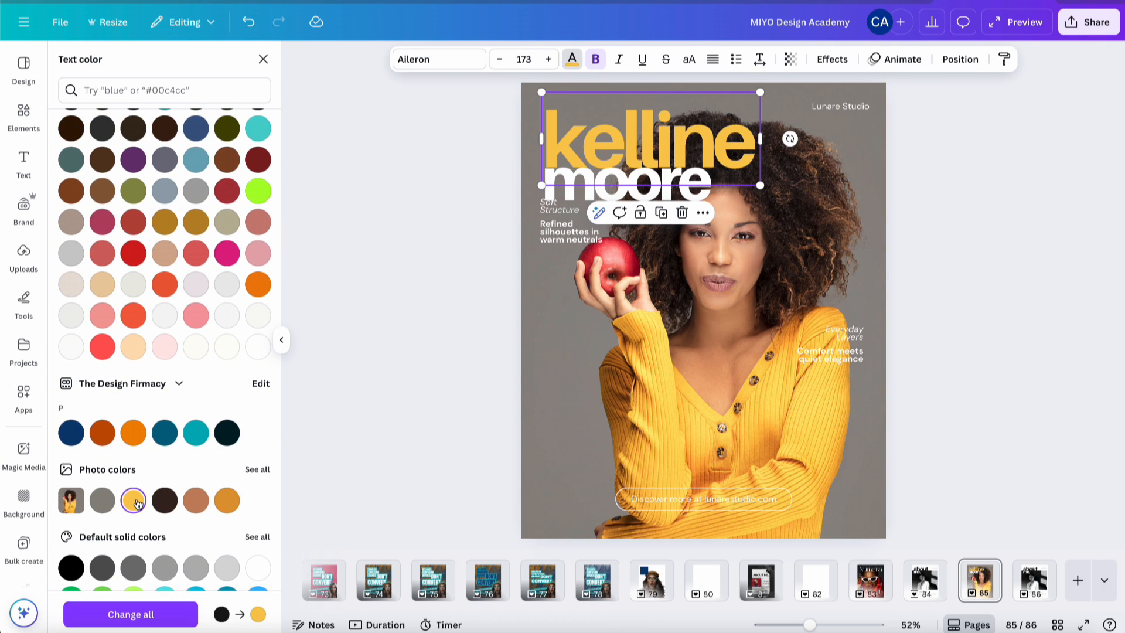
{"action": "left_click", "coordinate": [919, 190]}
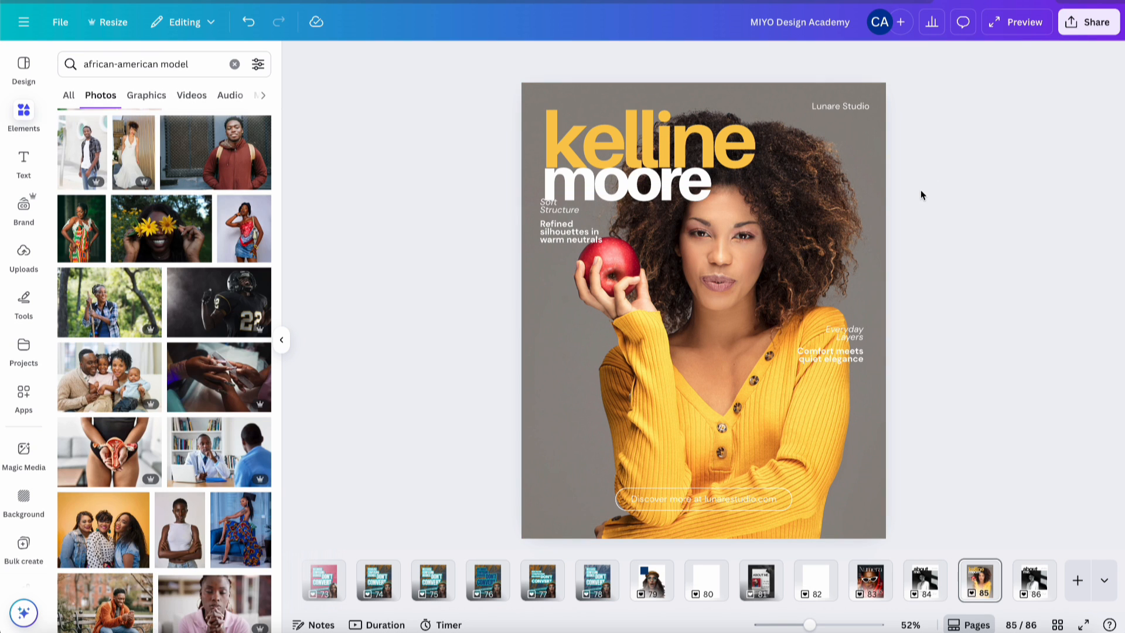
- Nudge the cover photo slightly down and right within its crop frame
{"action": "double_click", "coordinate": [740, 281]}
{"action": "left_click_drag", "start_coordinate": [739, 279], "coordinate": [752, 322]}
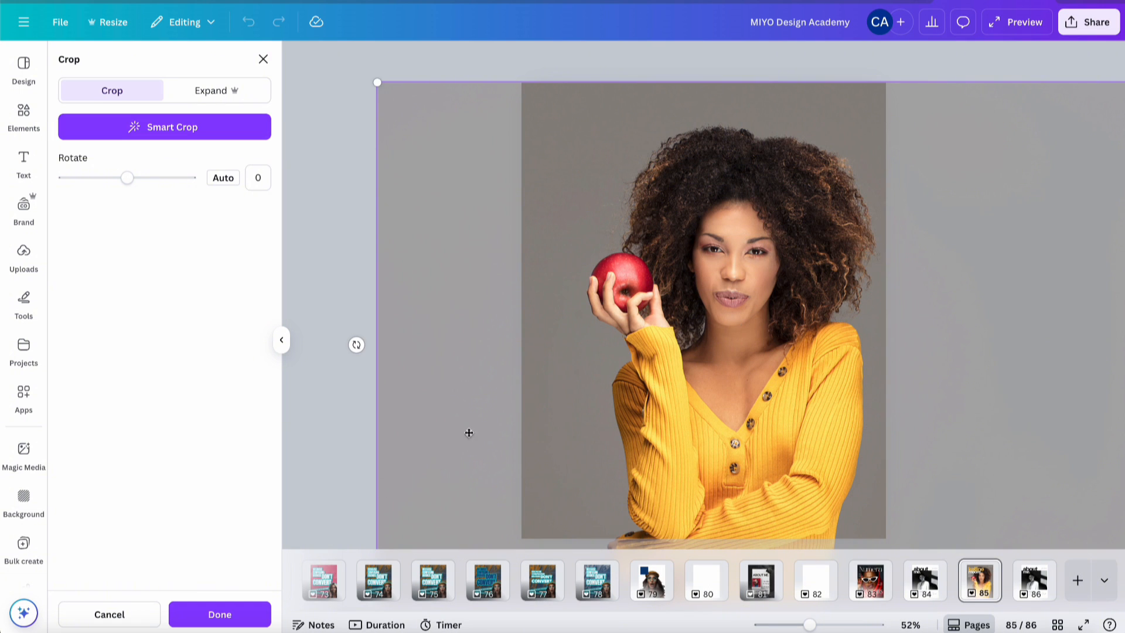
{"action": "left_click", "coordinate": [220, 614]}
{"action": "left_click", "coordinate": [928, 234]}
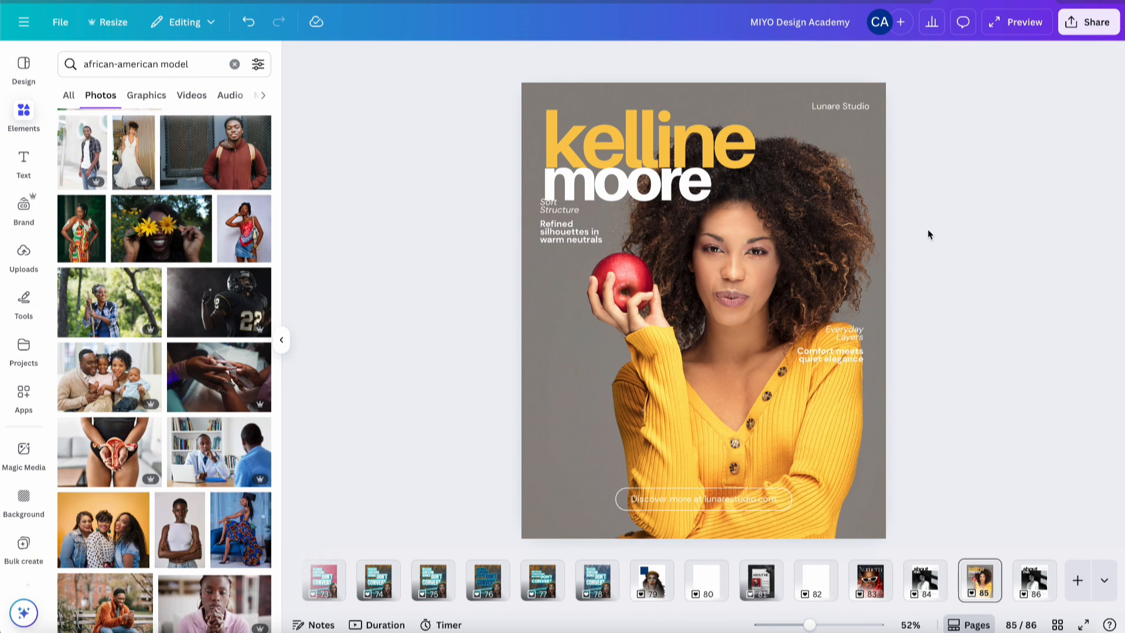
{"action": "left_click", "coordinate": [706, 186]}
{"action": "left_click_drag", "start_coordinate": [734, 179], "coordinate": [737, 180]}
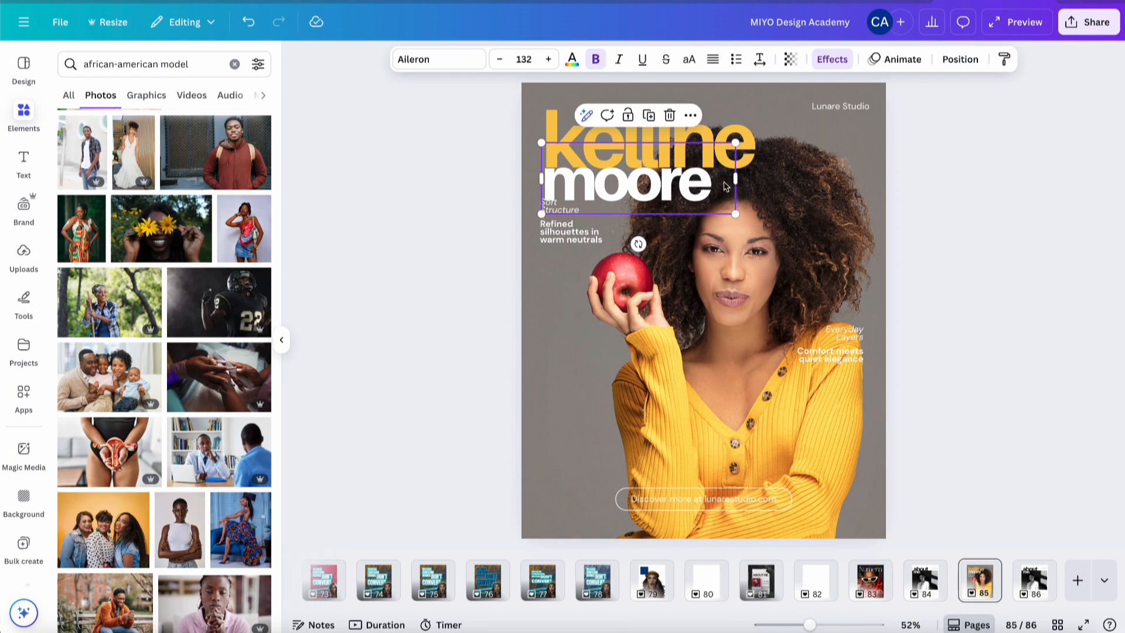
{"action": "left_click", "coordinate": [716, 188]}
{"action": "type", "text": "."}
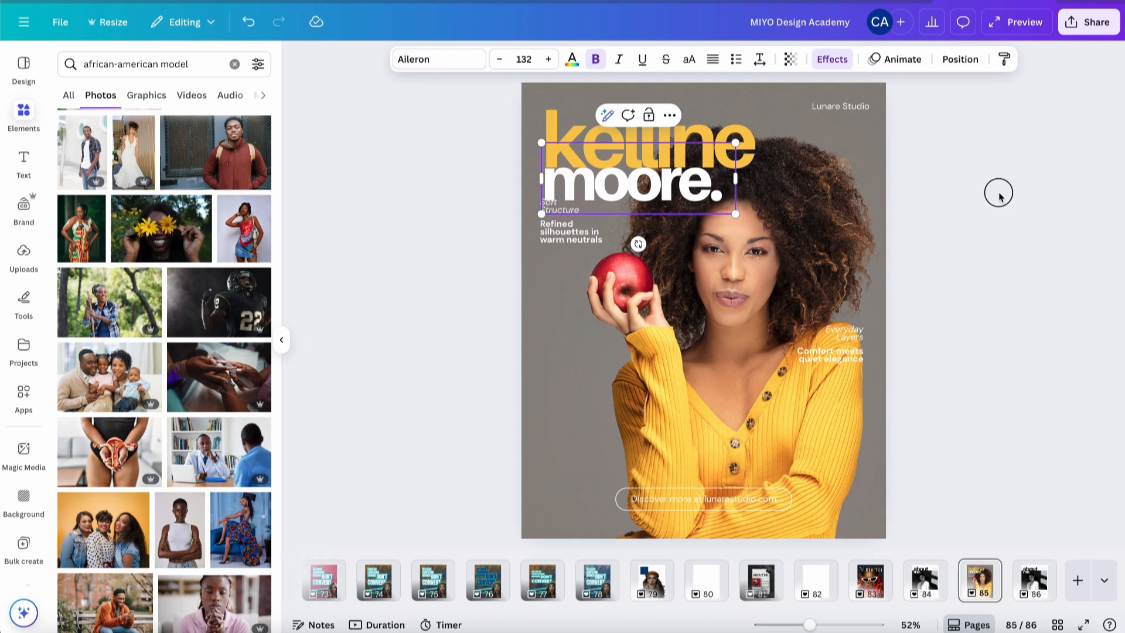
{"action": "left_click", "coordinate": [997, 193]}
- Nudge the Soft Structure and Refined silhouettes captions down, and the heading slightly left
{"action": "left_click", "coordinate": [546, 212]}
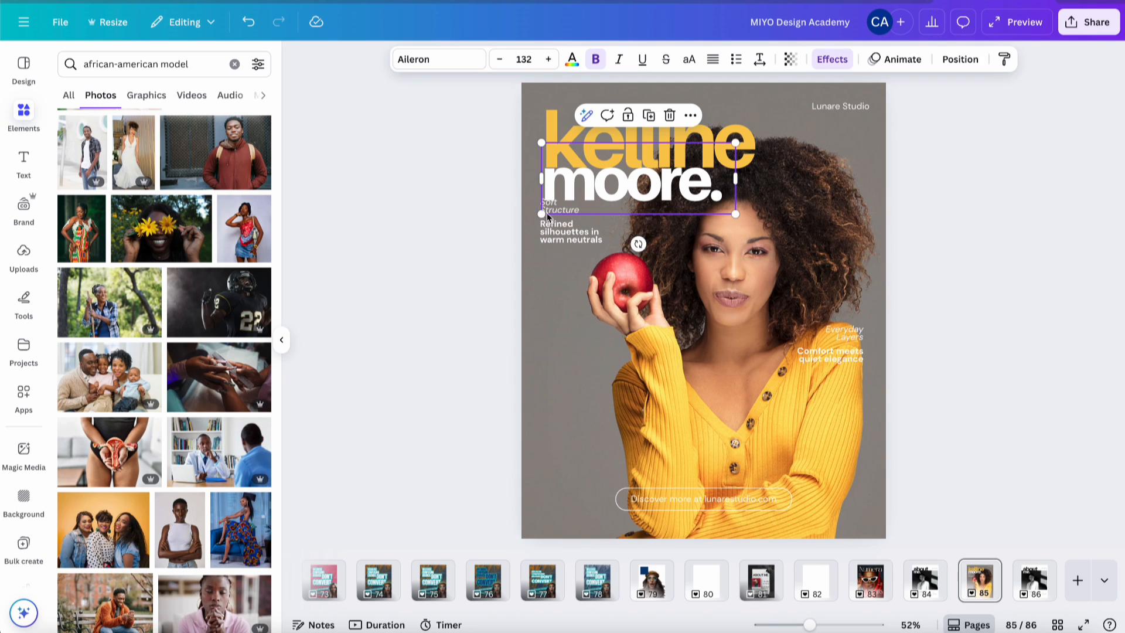
{"action": "left_click", "coordinate": [507, 210]}
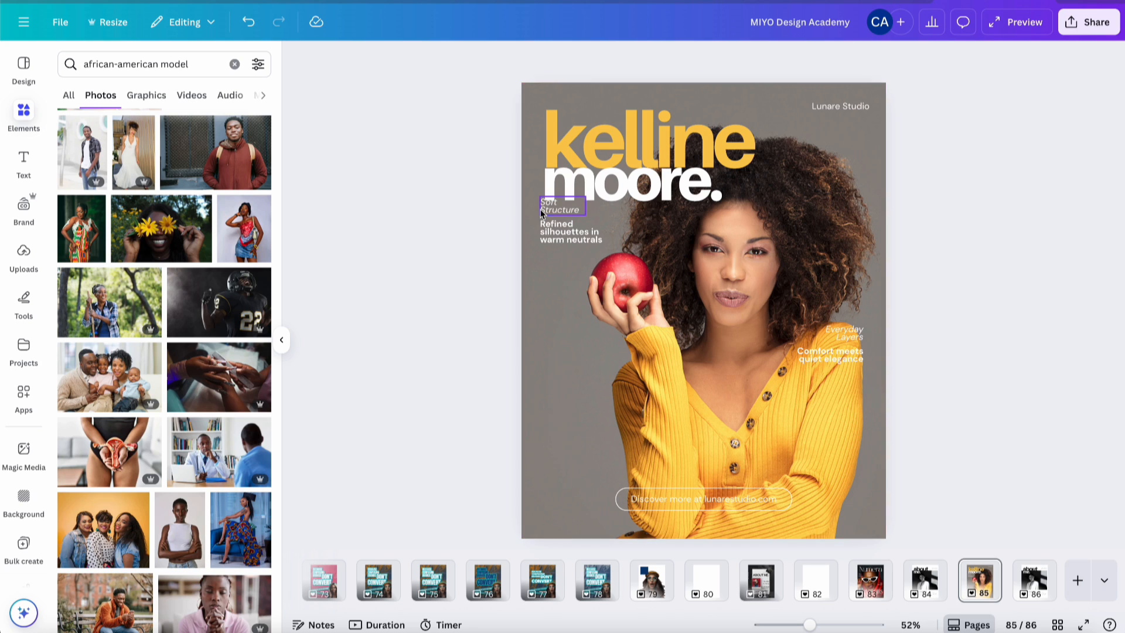
{"action": "left_click", "coordinate": [542, 210]}
{"action": "left_click", "coordinate": [543, 235], "text": "shift"}
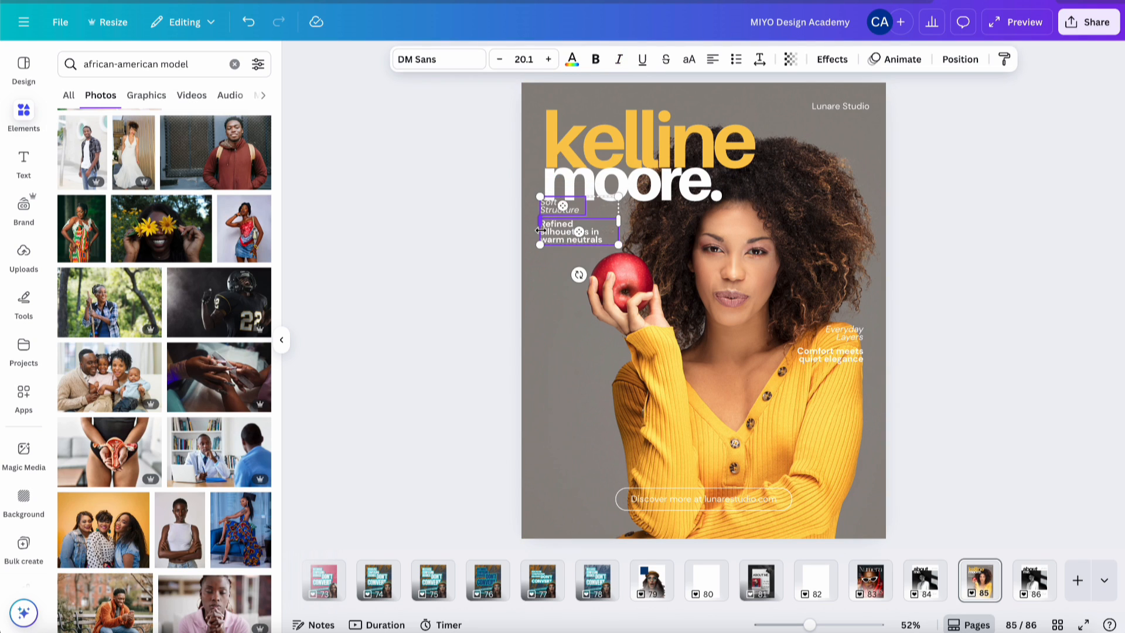
{"action": "key", "text": "Down"}
{"action": "key", "text": "Down"}
{"action": "key", "text": "Down"}
{"action": "key", "text": "Down"}
{"action": "key", "text": "Down"}
{"action": "key", "text": "Down"}
{"action": "key", "text": "Down"}
{"action": "key", "text": "Down"}
{"action": "key", "text": "Down"}
{"action": "key", "text": "Down"}
{"action": "key", "text": "Down"}
{"action": "key", "text": "Down"}
{"action": "key", "text": "Down"}
{"action": "key", "text": "Down"}
{"action": "key", "text": "Down"}
{"action": "key", "text": "Down"}
{"action": "key", "text": "Down"}
{"action": "key", "text": "Down"}
{"action": "key", "text": "Down"}
{"action": "key", "text": "Down"}
{"action": "key", "text": "Down"}
{"action": "key", "text": "Down"}
{"action": "key", "text": "Down"}
{"action": "key", "text": "Down"}
{"action": "key", "text": "Down"}
{"action": "key", "text": "Down"}
{"action": "key", "text": "Down"}
{"action": "key", "text": "Down"}
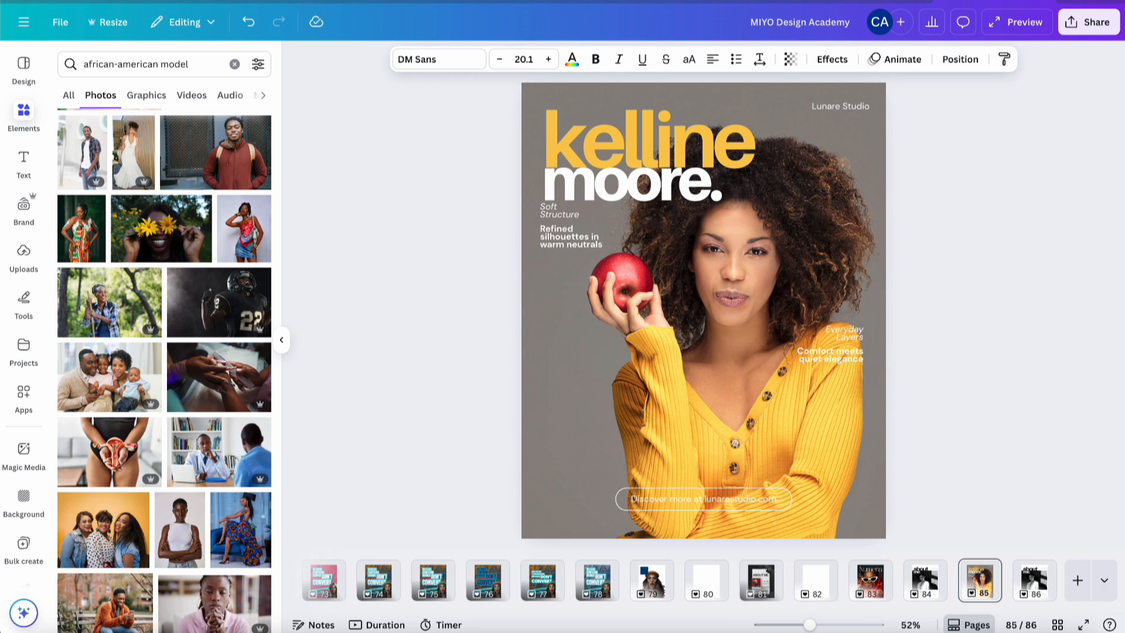
{"action": "key", "text": "Down"}
{"action": "key", "text": "Down"}
{"action": "key", "text": "Down"}
{"action": "key", "text": "Down"}
{"action": "key", "text": "Down"}
{"action": "key", "text": "Down"}
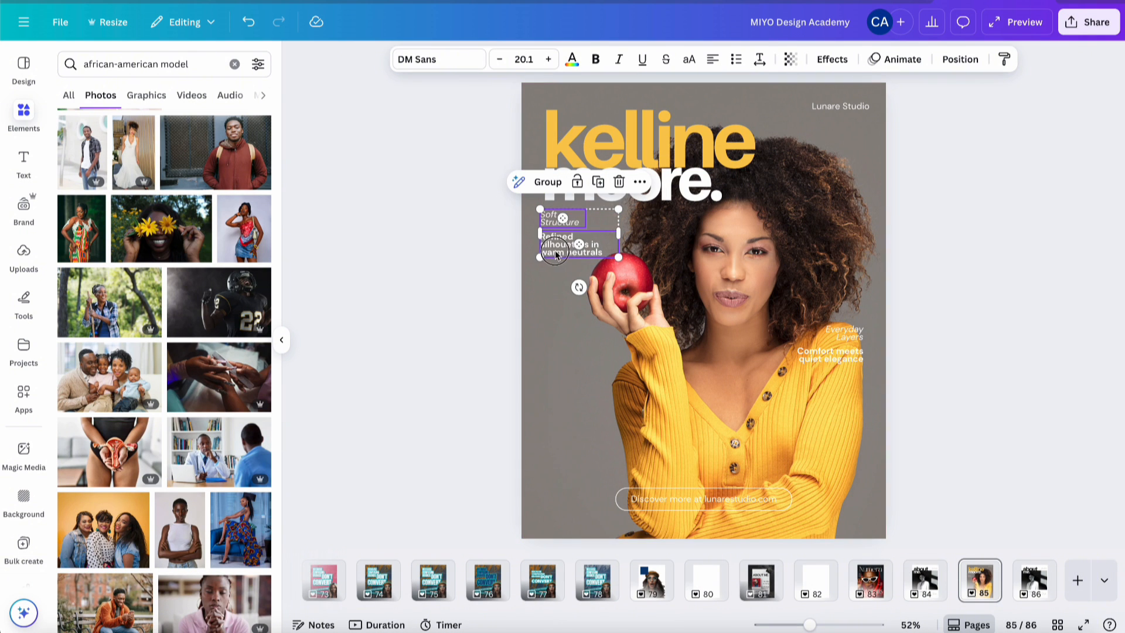
{"action": "left_click_drag", "start_coordinate": [557, 251], "coordinate": [557, 252]}
{"action": "left_click", "coordinate": [566, 127]}
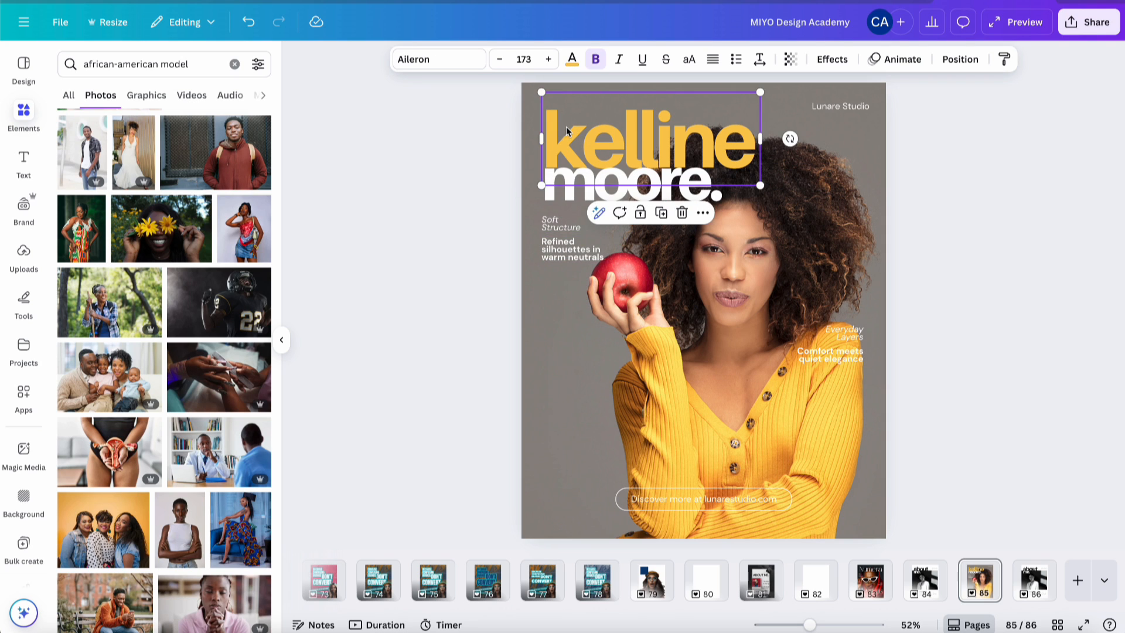
{"action": "key", "text": "Left"}
{"action": "key", "text": "Left"}
{"action": "key", "text": "Left"}
{"action": "key", "text": "Left"}
{"action": "key", "text": "Left"}
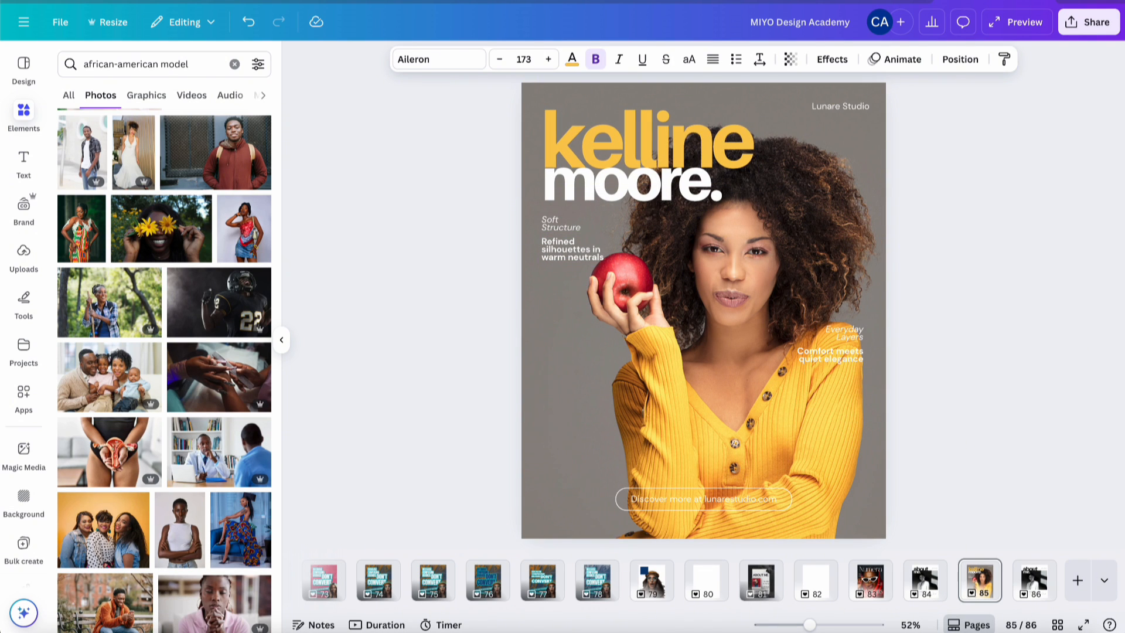
- Delete the Soft Structure caption from the cover
{"action": "left_click", "coordinate": [553, 225]}
{"action": "key", "text": "Delete"}
{"action": "left_click", "coordinate": [554, 249]}
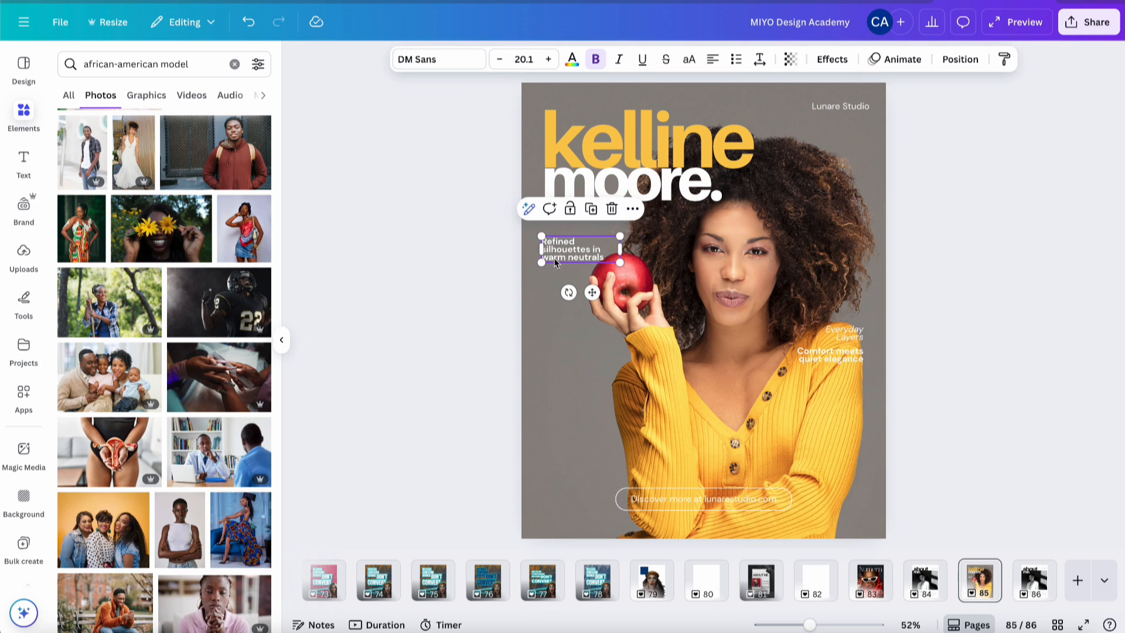
- Set the Refined silhouettes tagline font to Aileron Regular
{"action": "left_click", "coordinate": [449, 69]}
{"action": "left_click", "coordinate": [96, 214]}
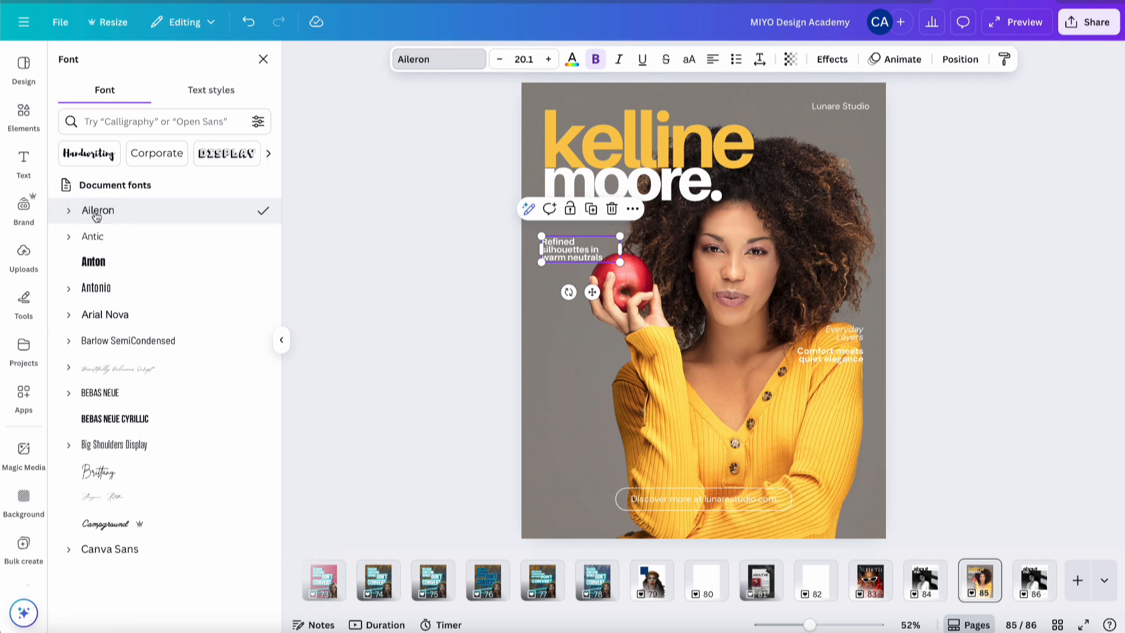
{"action": "left_click", "coordinate": [69, 212]}
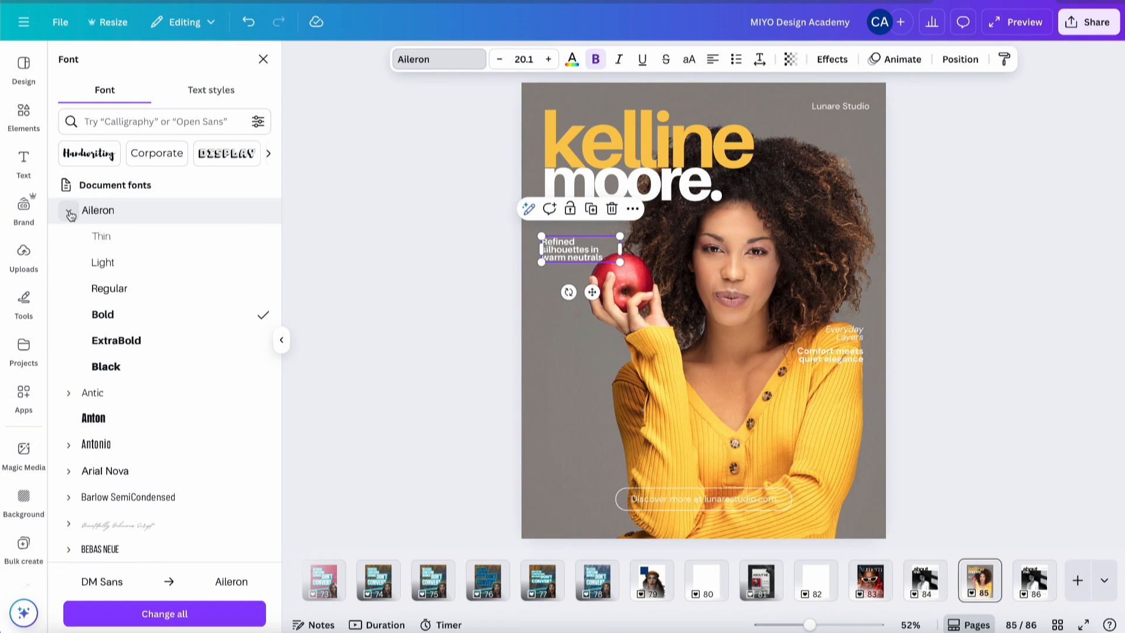
{"action": "left_click", "coordinate": [107, 289]}
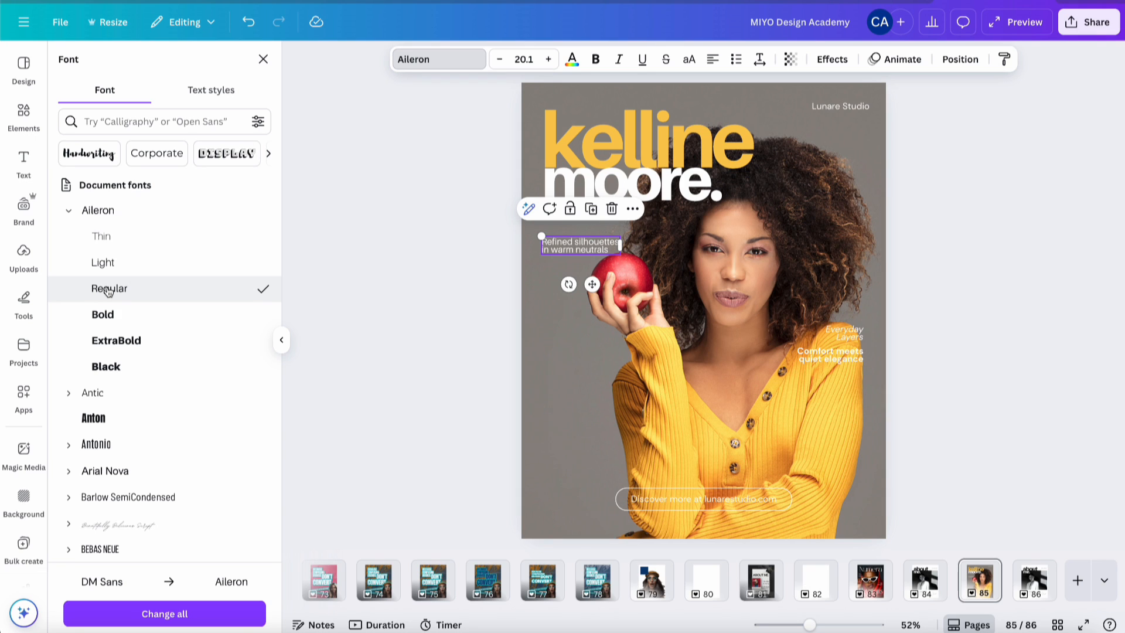
- Apply Aileron Regular to Comfort meets quiet elegance, Everyday Layers, Lunare Studio and Discover more
{"action": "left_click", "coordinate": [816, 356], "text": "shift"}
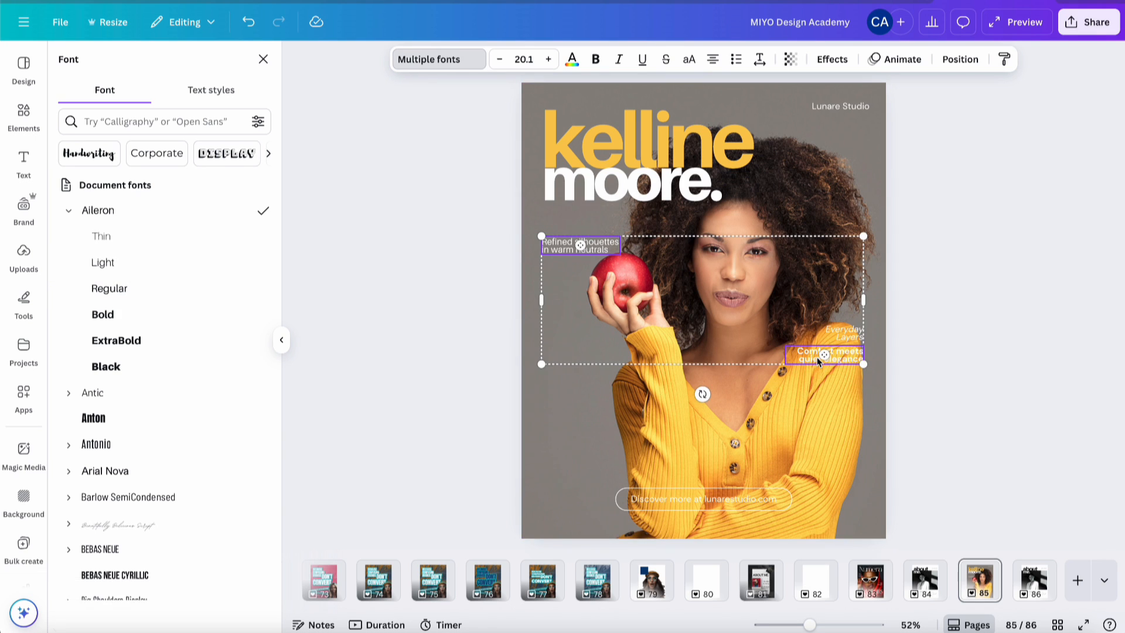
{"action": "left_click", "coordinate": [842, 333], "text": "shift"}
{"action": "left_click", "coordinate": [840, 106], "text": "shift"}
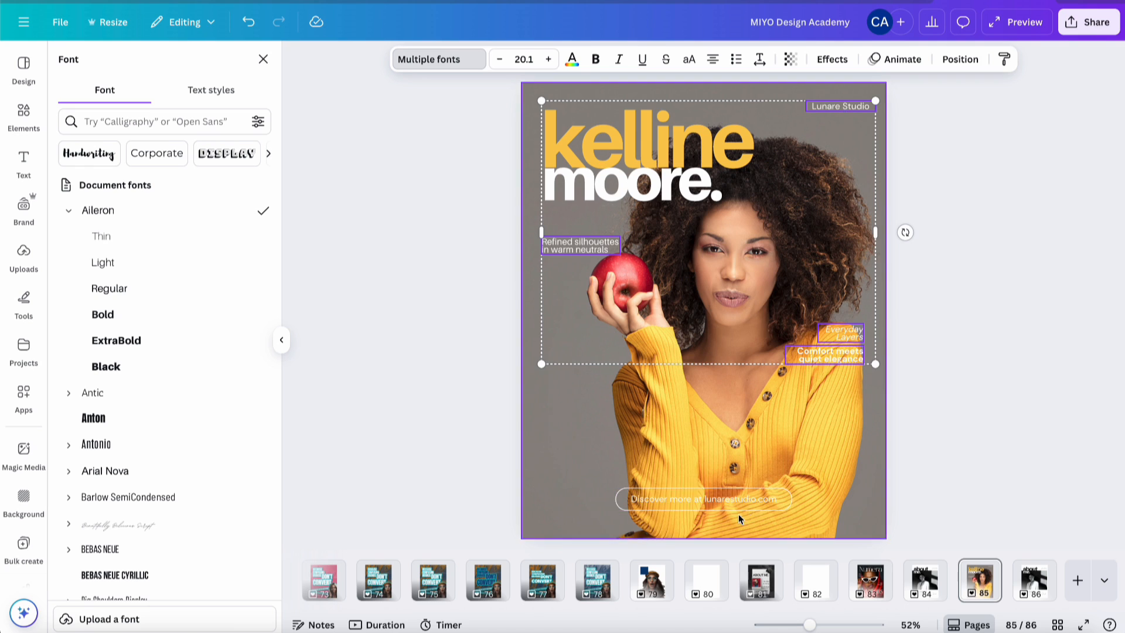
{"action": "left_click", "coordinate": [725, 500], "text": "shift"}
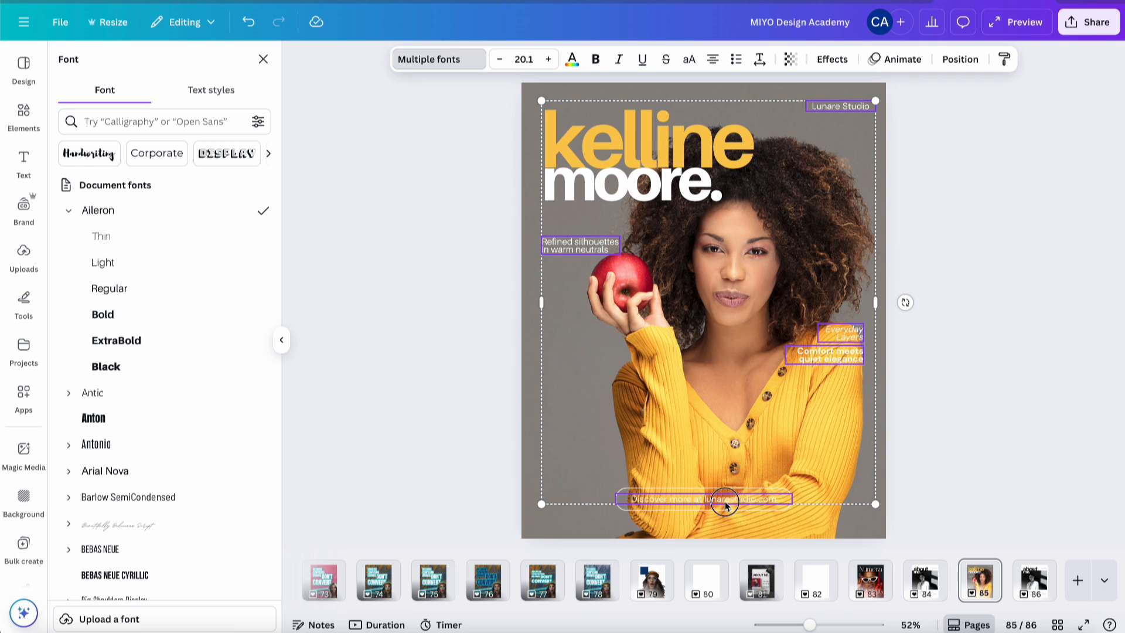
{"action": "left_click", "coordinate": [159, 294]}
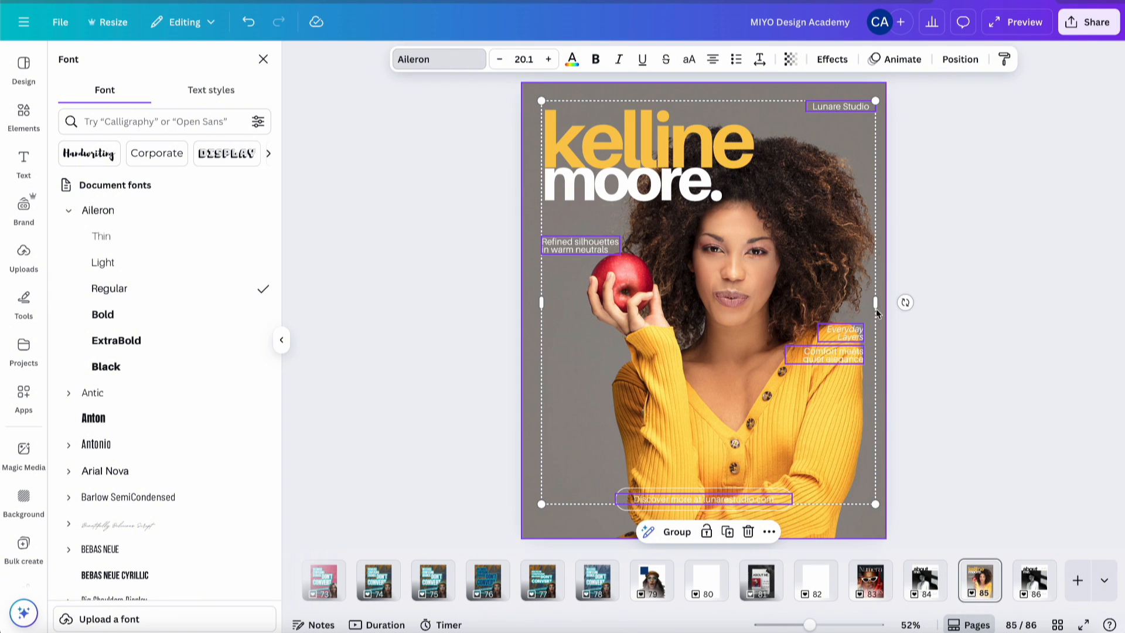
{"action": "left_click", "coordinate": [931, 313]}
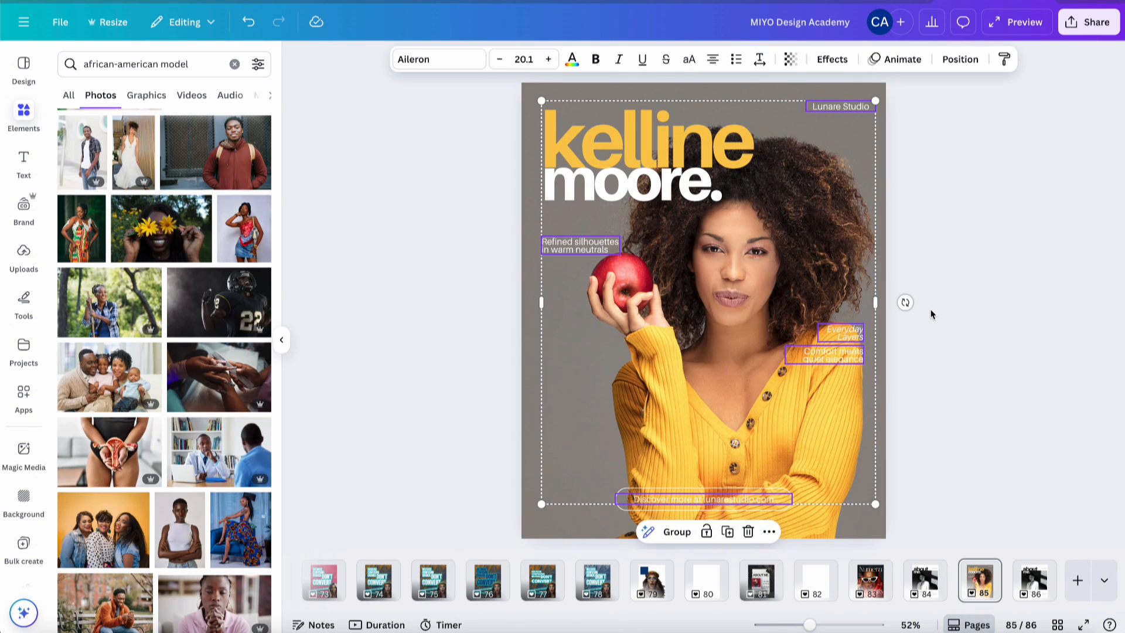
- Give the 'Discover more at lunarestudio.com' caption box a white background
{"action": "left_click", "coordinate": [784, 505]}
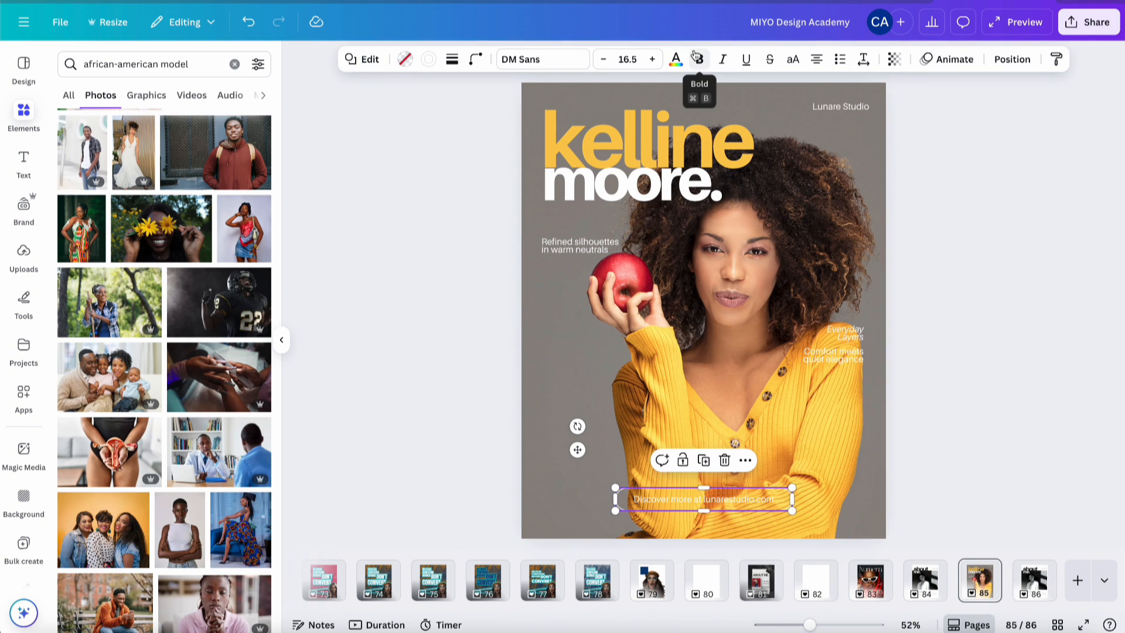
{"action": "left_click", "coordinate": [404, 59]}
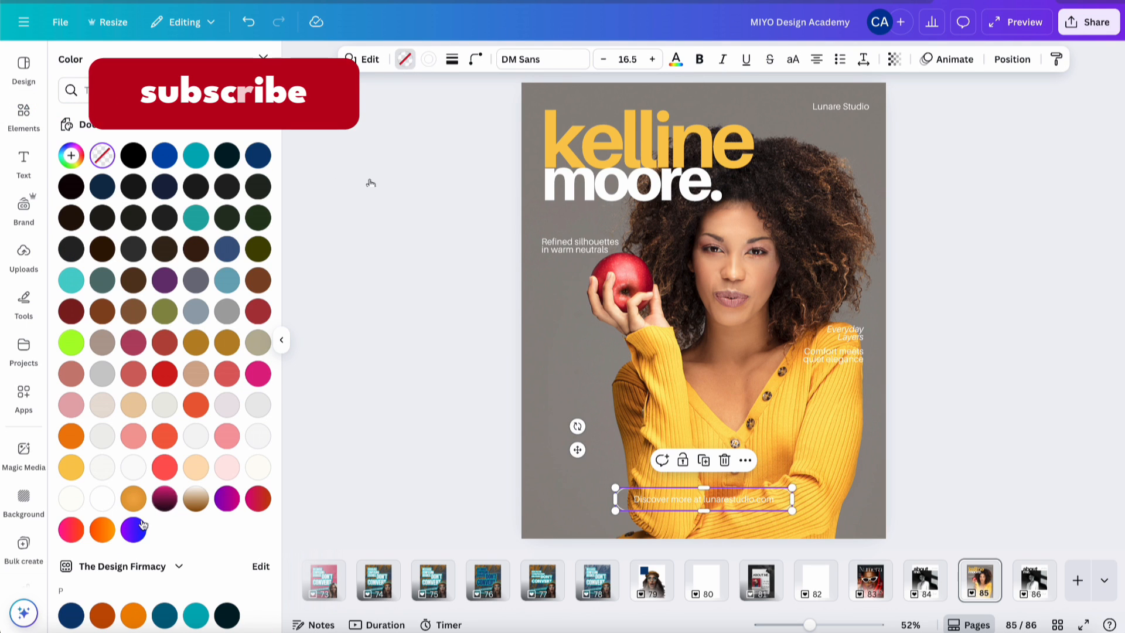
{"action": "left_click", "coordinate": [96, 500]}
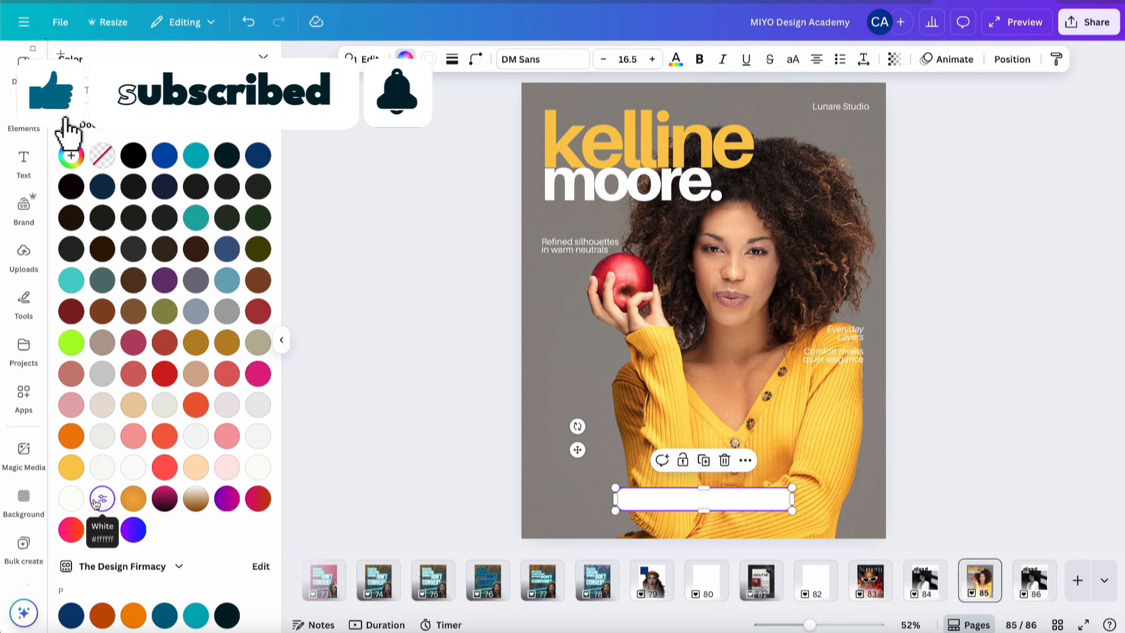
- Make the caption text bold and vivid red, picked from the photo colours
{"action": "left_click", "coordinate": [705, 504]}
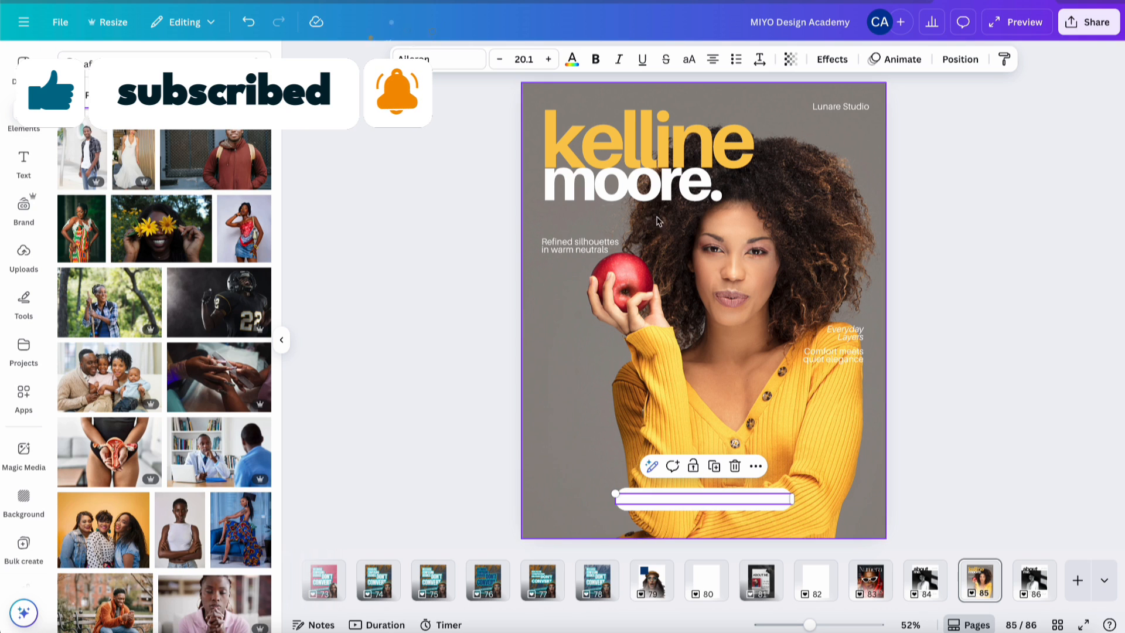
{"action": "left_click", "coordinate": [571, 59]}
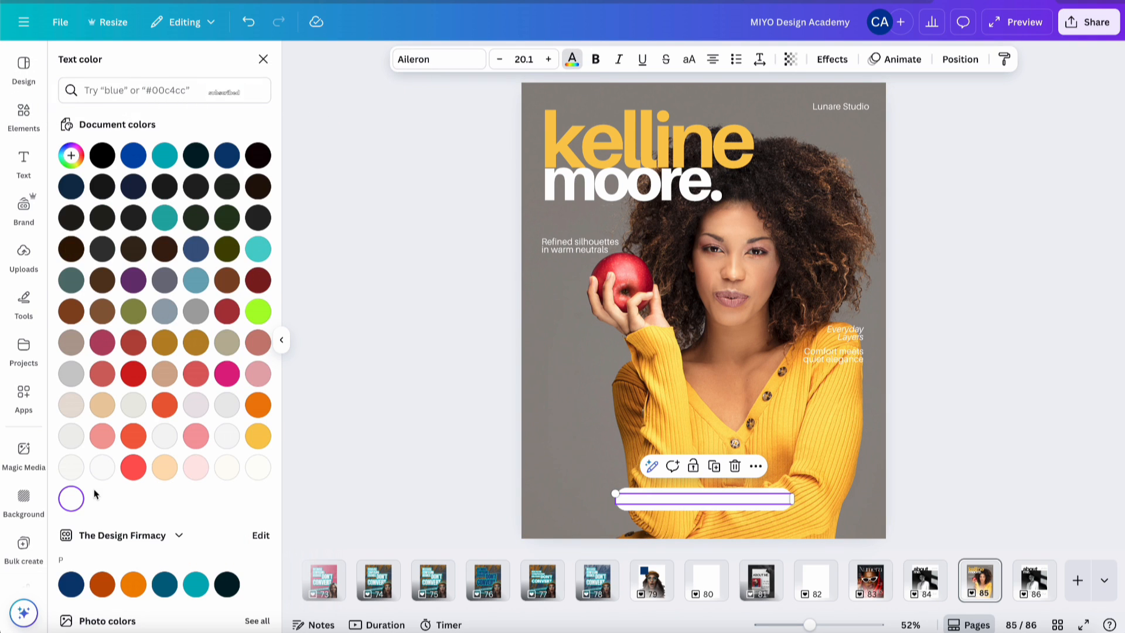
{"action": "scroll", "coordinate": [96, 494], "scroll_direction": "down", "scroll_amount": 3}
{"action": "scroll", "coordinate": [95, 494], "scroll_direction": "up", "scroll_amount": 1}
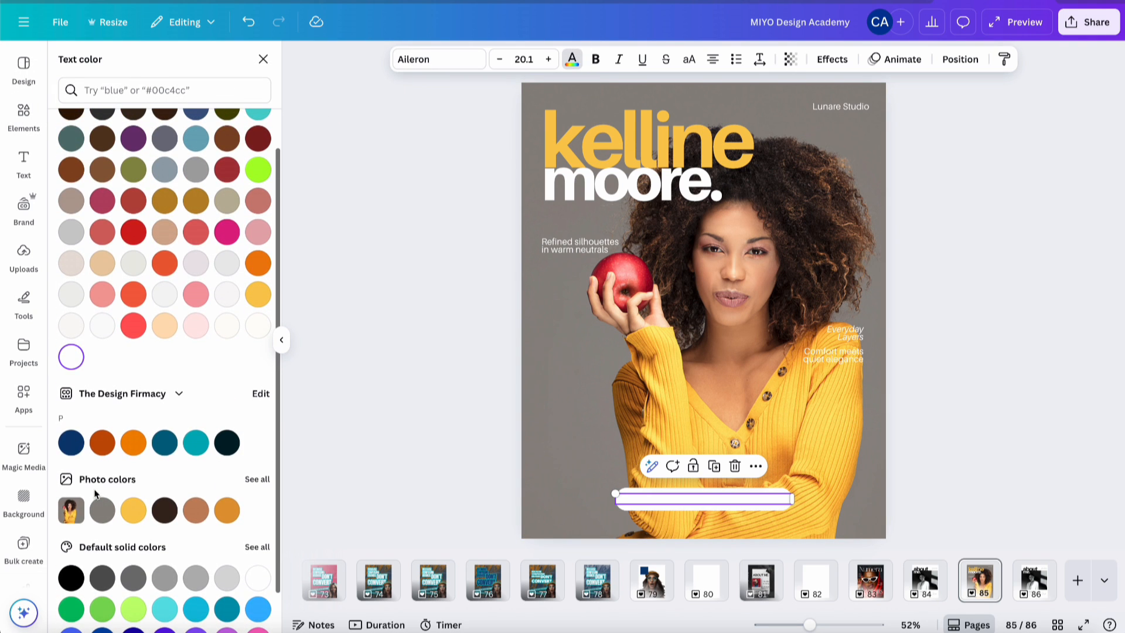
{"action": "left_click", "coordinate": [196, 509]}
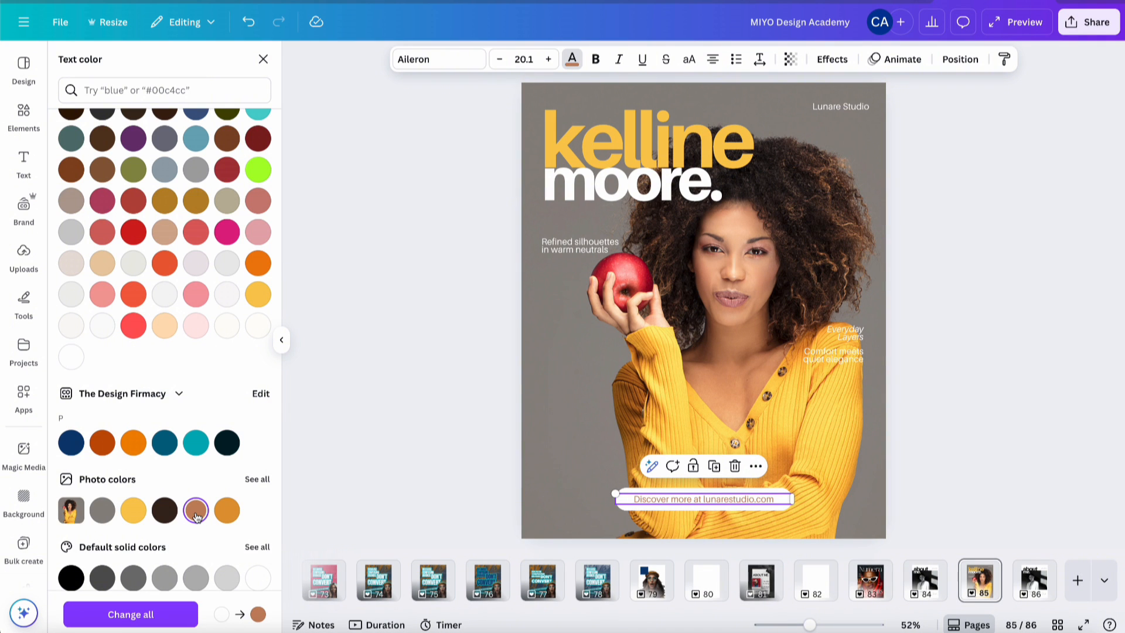
{"action": "scroll", "coordinate": [196, 305], "scroll_direction": "down", "scroll_amount": 2}
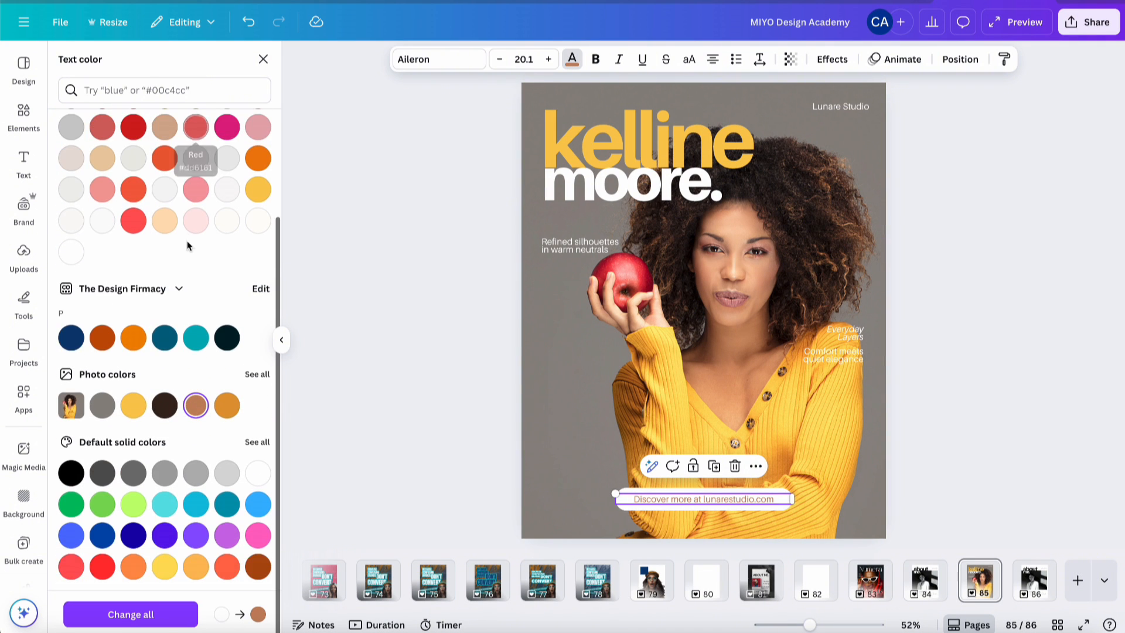
{"action": "left_click", "coordinate": [257, 374]}
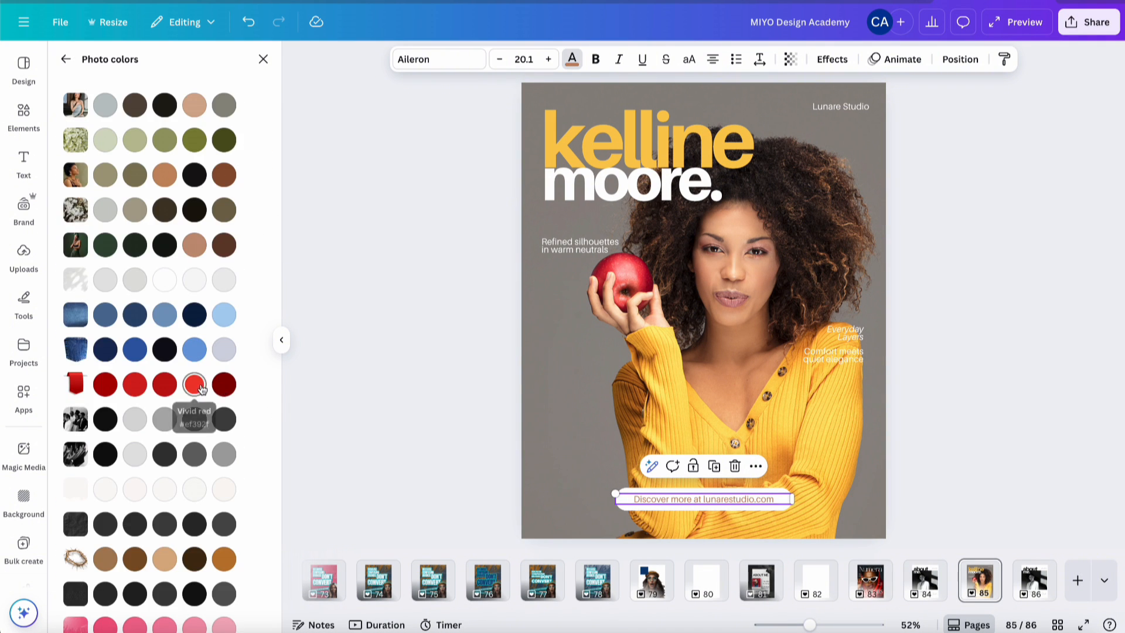
{"action": "scroll", "coordinate": [200, 389], "scroll_direction": "down", "scroll_amount": 5}
{"action": "scroll", "coordinate": [197, 208], "scroll_direction": "up", "scroll_amount": 2}
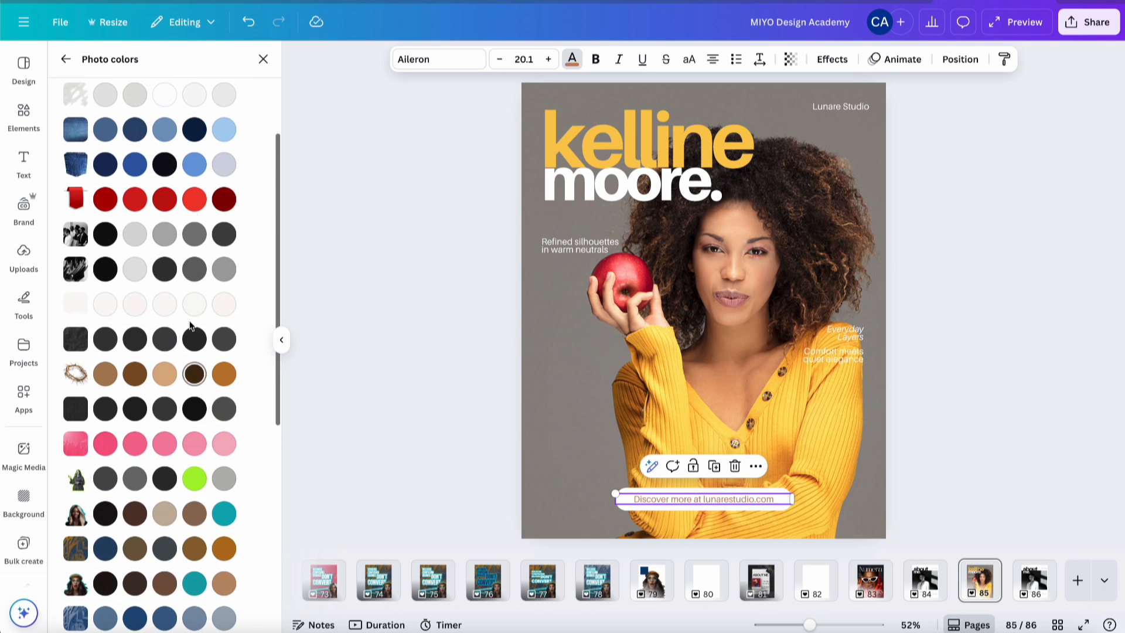
{"action": "left_click", "coordinate": [196, 204]}
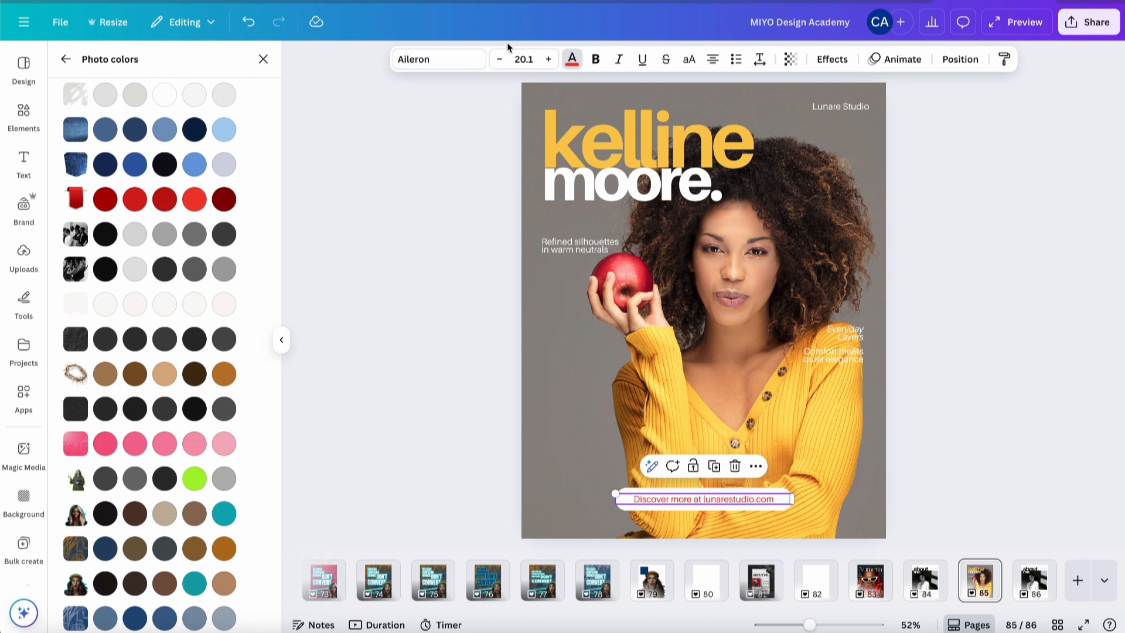
{"action": "left_click", "coordinate": [595, 60]}
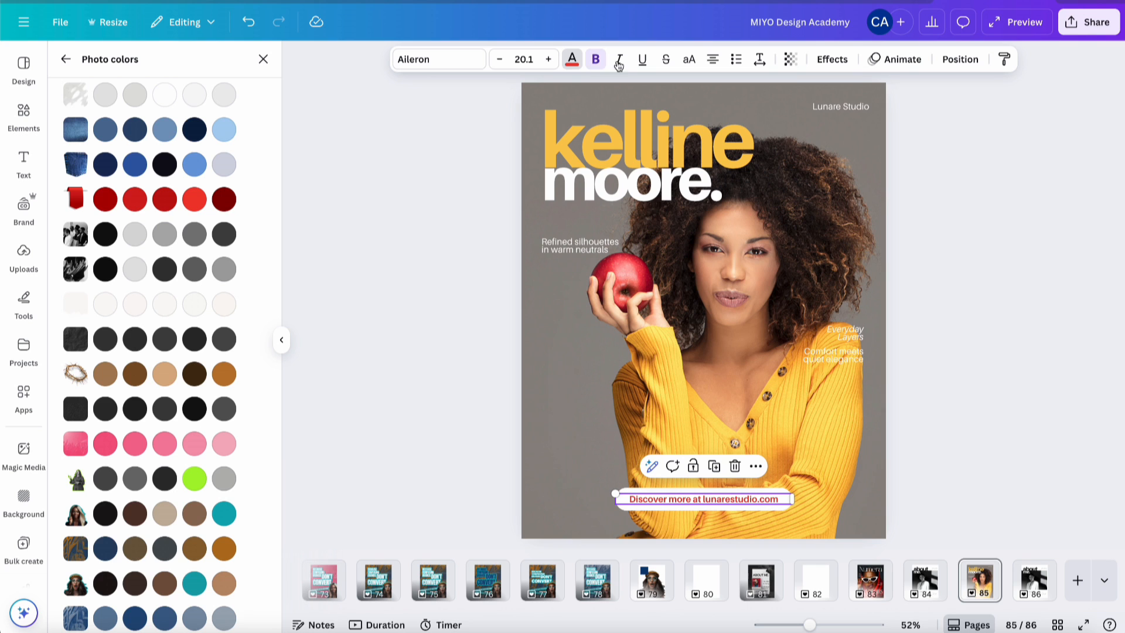
{"action": "left_click", "coordinate": [937, 438]}
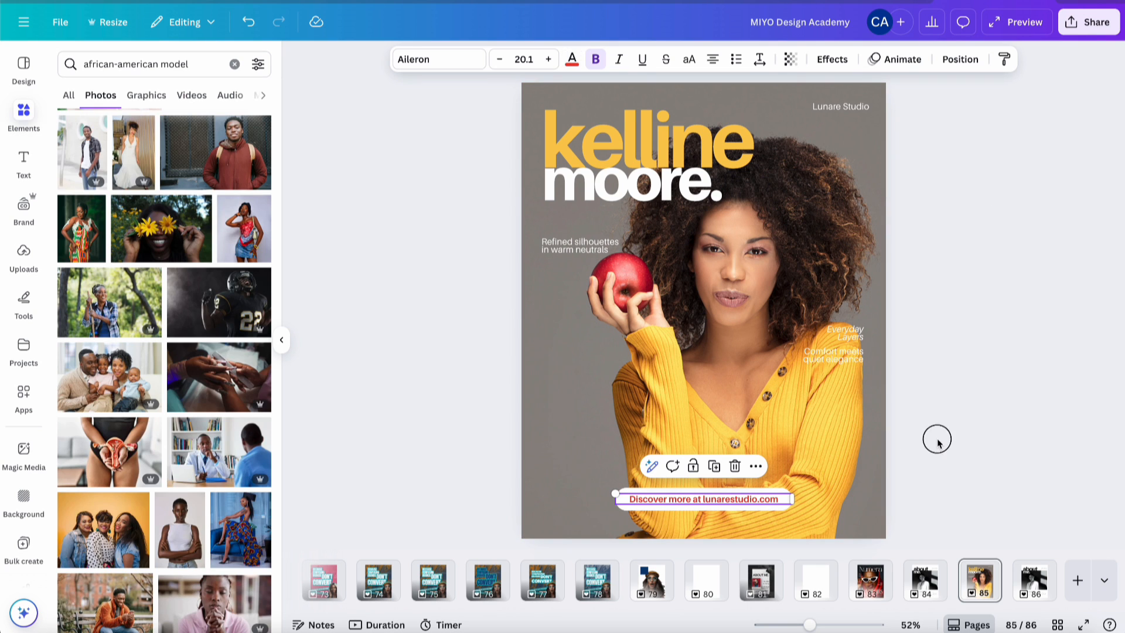
- Replace the 'Discover more at lunarestudio.com' caption with 'Swipe to learn more'
{"action": "left_click", "coordinate": [740, 498]}
{"action": "left_click", "coordinate": [739, 499]}
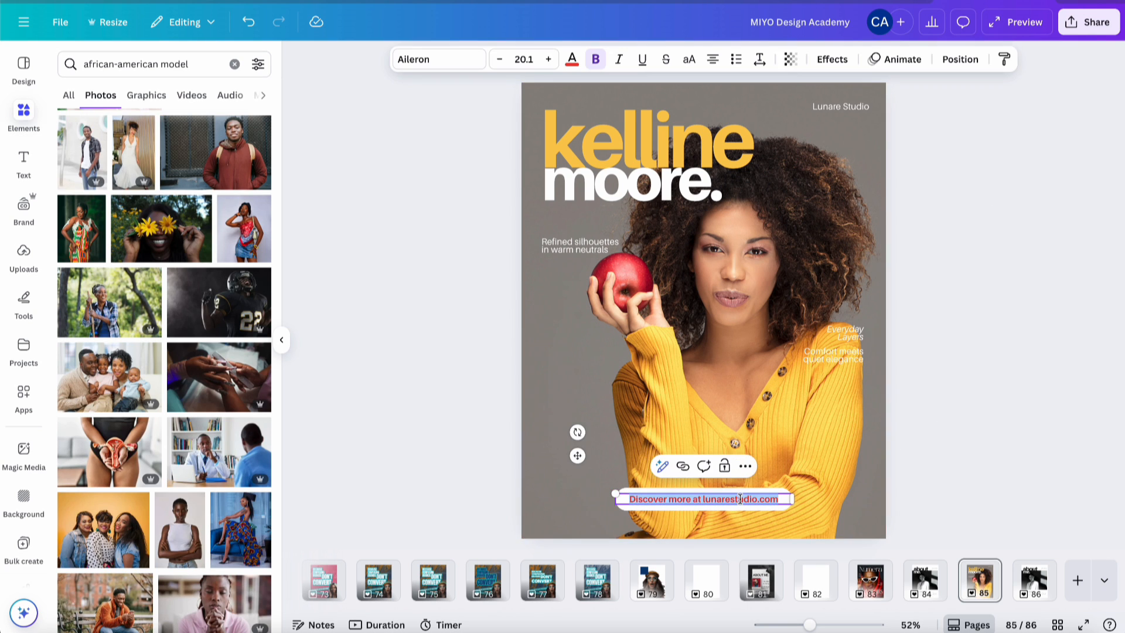
{"action": "type", "text": "Sw"}
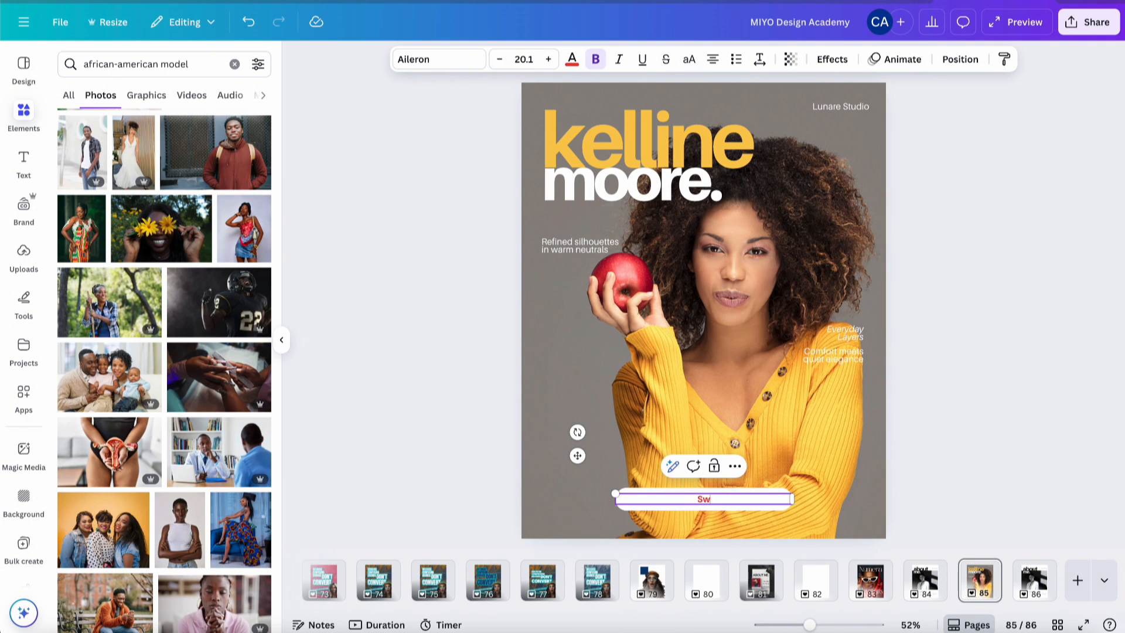
{"action": "type", "text": "ipe to learn more"}
{"action": "left_click", "coordinate": [949, 412]}
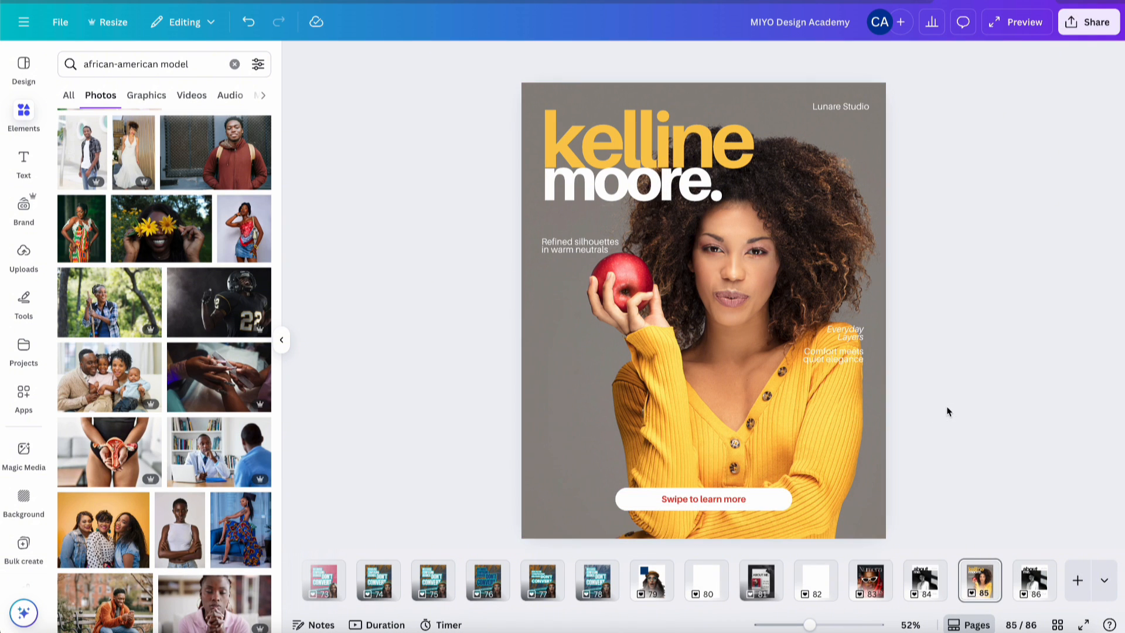
{"action": "double_click", "coordinate": [575, 246]}
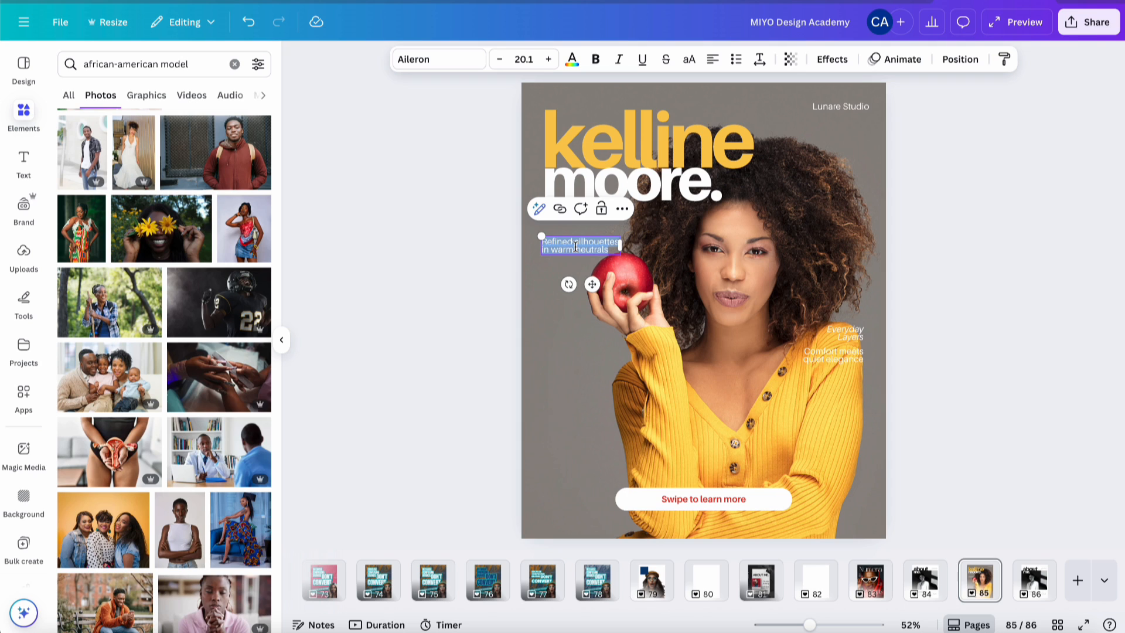
- Retype the tagline as 'Holistic nutrition and wellness therapist', fixing the mistyped capital O
{"action": "type", "text": "HOL"}
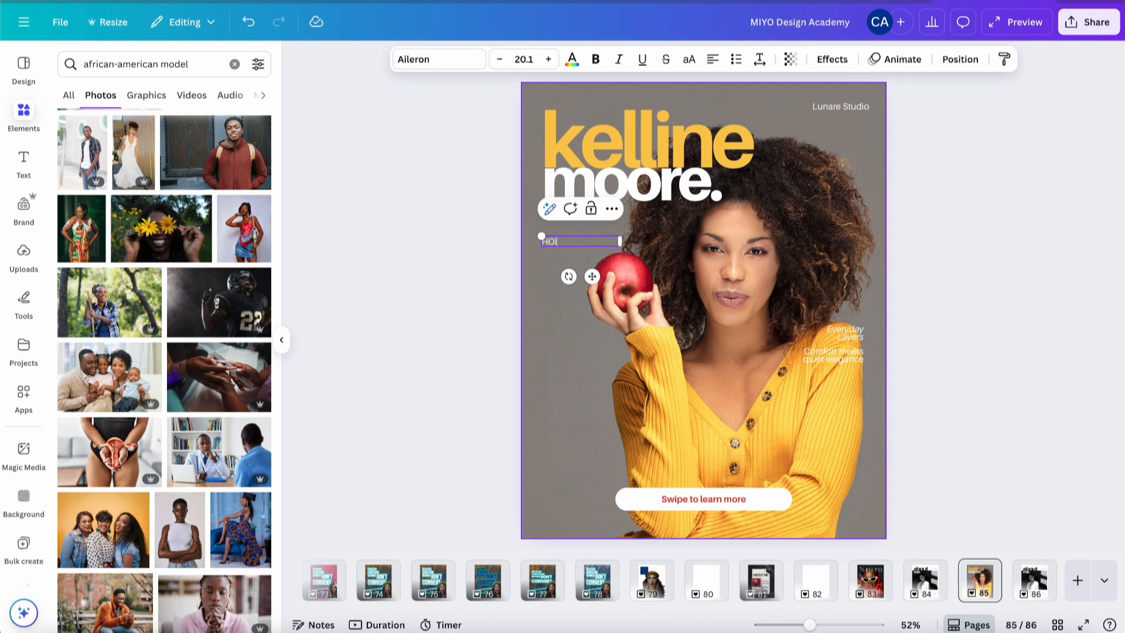
{"action": "type", "text": "istic nutrition and wellness"}
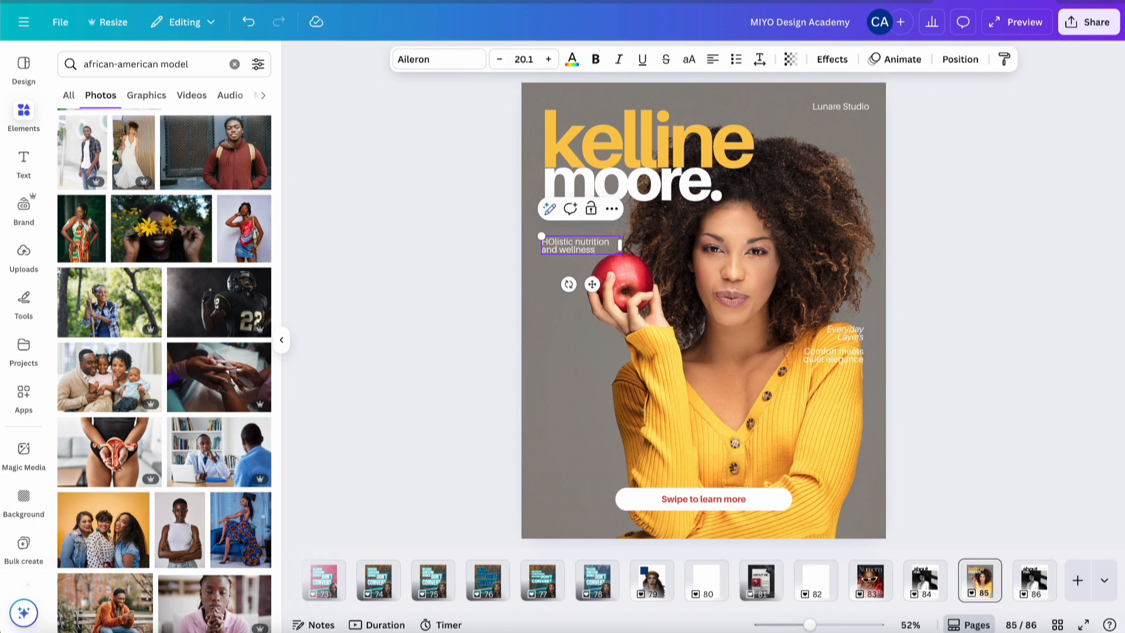
{"action": "type", "text": " therapist"}
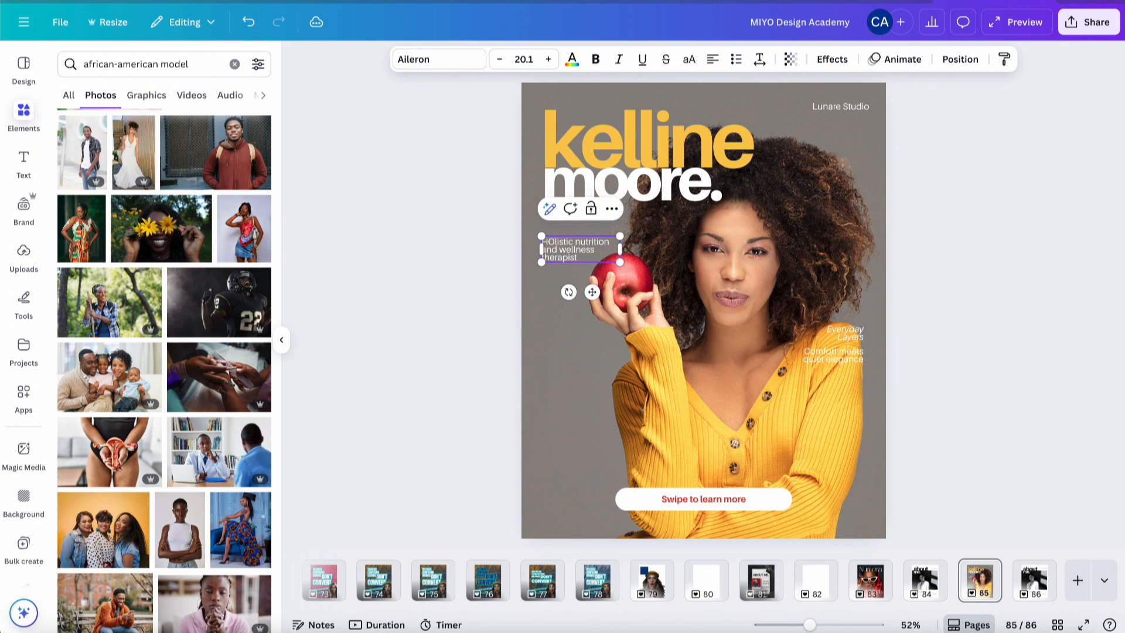
{"action": "left_click", "coordinate": [555, 241]}
{"action": "key", "text": "BackSpace"}
{"action": "type", "text": "o"}
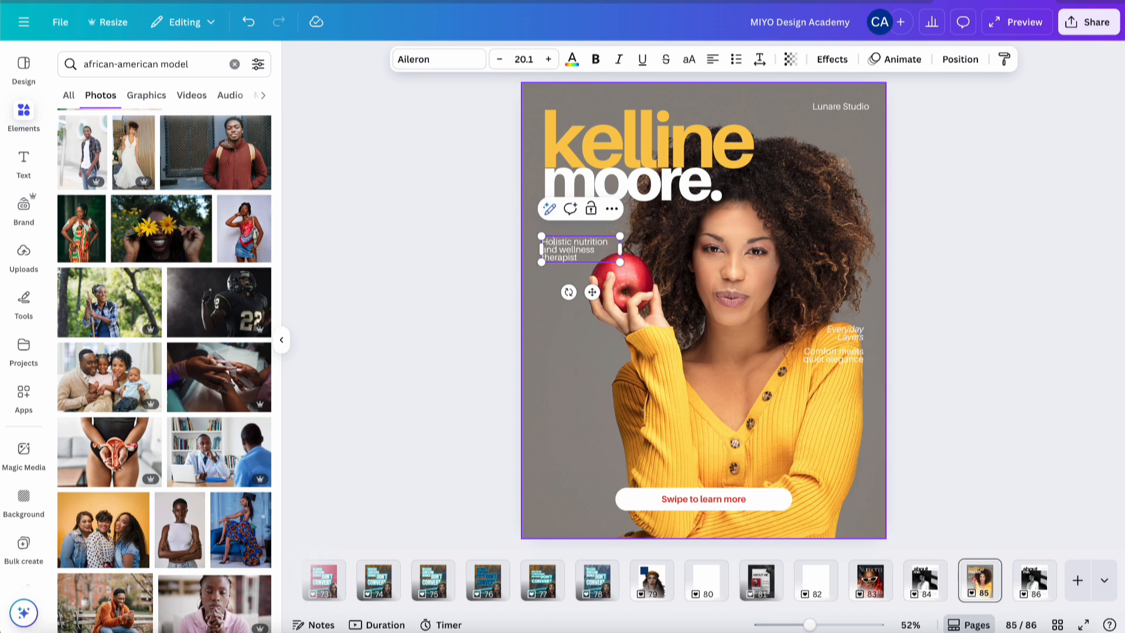
{"action": "left_click", "coordinate": [998, 281]}
{"action": "left_click", "coordinate": [576, 252]}
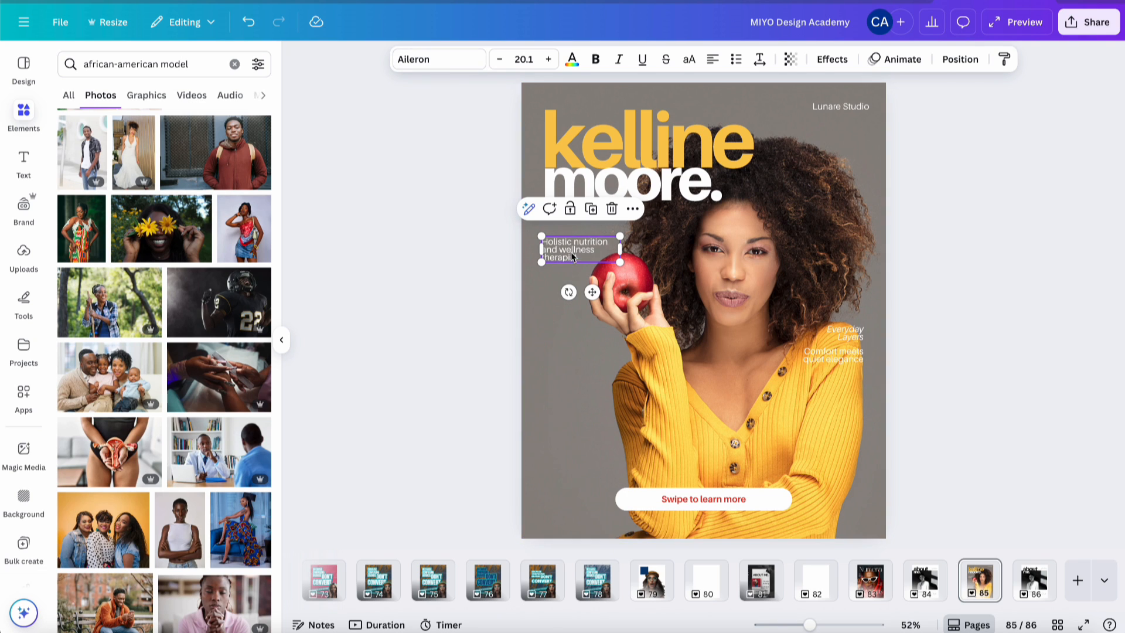
- Delete the 'Comfort meets quiet elegance' and 'Everyday Layers' text boxes
{"action": "left_click", "coordinate": [849, 359]}
{"action": "left_click", "coordinate": [852, 336], "text": "shift"}
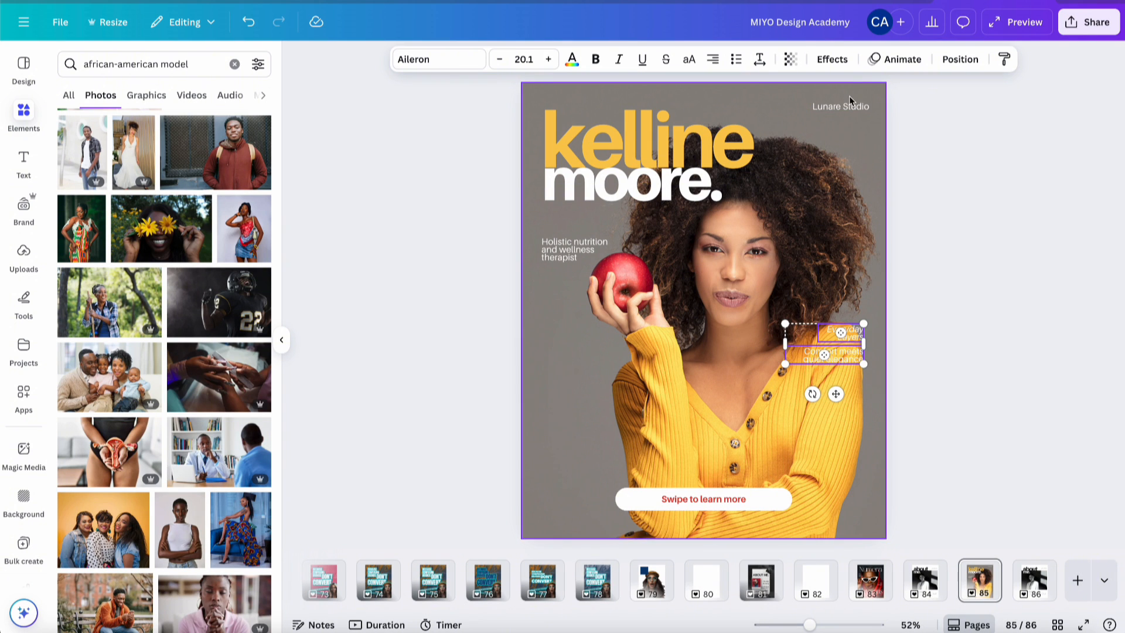
{"action": "key", "text": "Delete"}
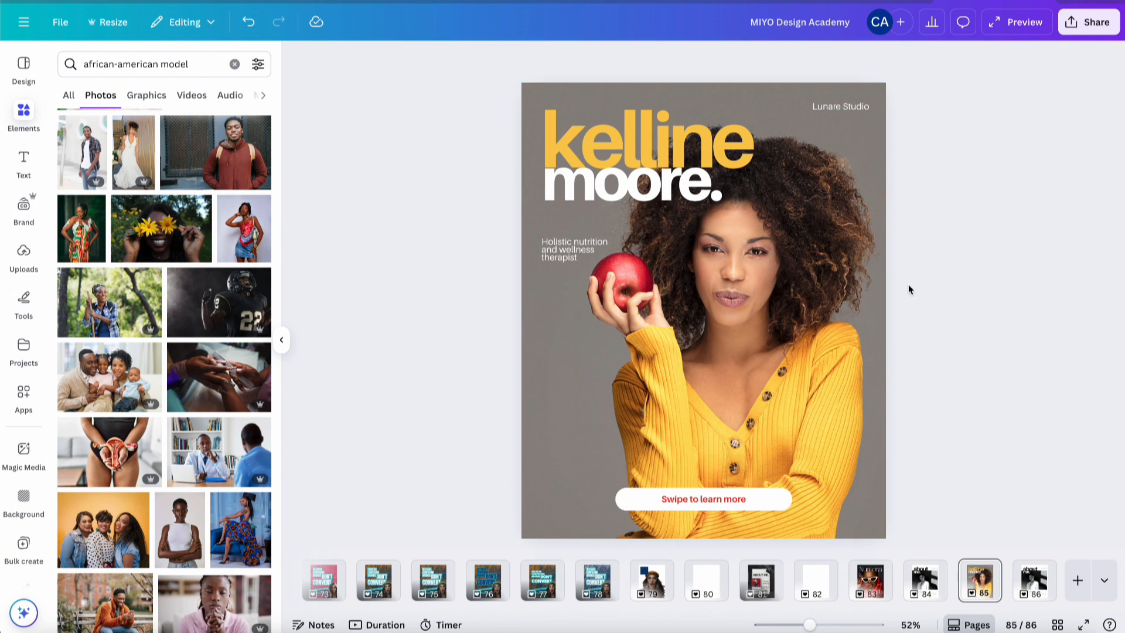
- Shift the cover photo rightward within its frame
{"action": "double_click", "coordinate": [747, 339]}
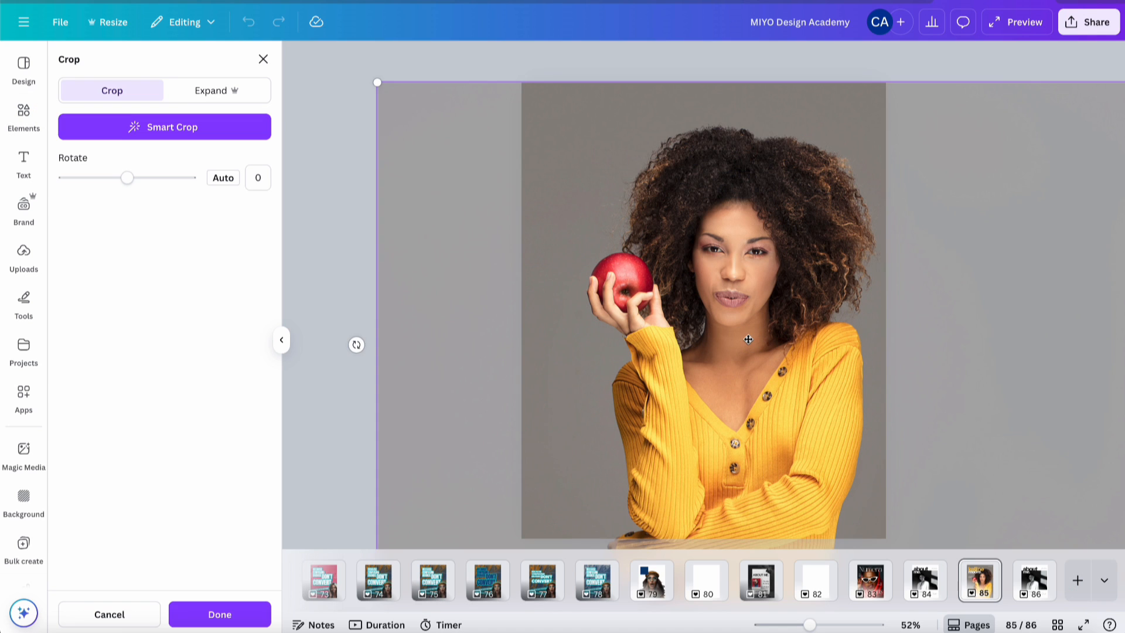
{"action": "left_click_drag", "start_coordinate": [748, 339], "coordinate": [781, 340]}
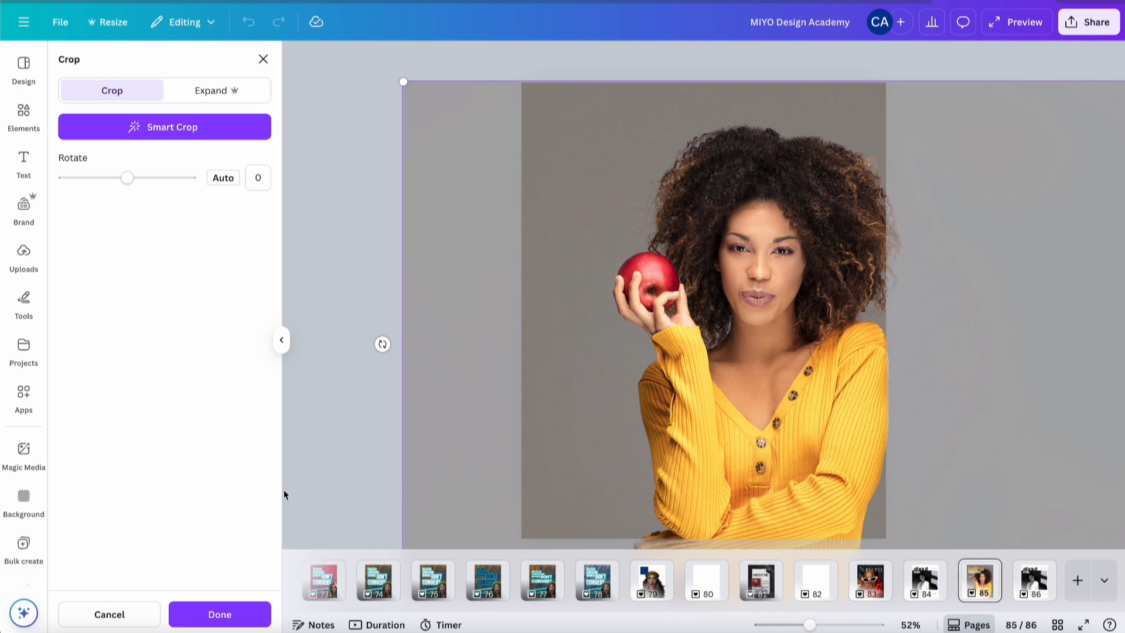
{"action": "left_click", "coordinate": [330, 479]}
- Enlarge the tagline text box by dragging its corner
{"action": "left_click", "coordinate": [562, 257]}
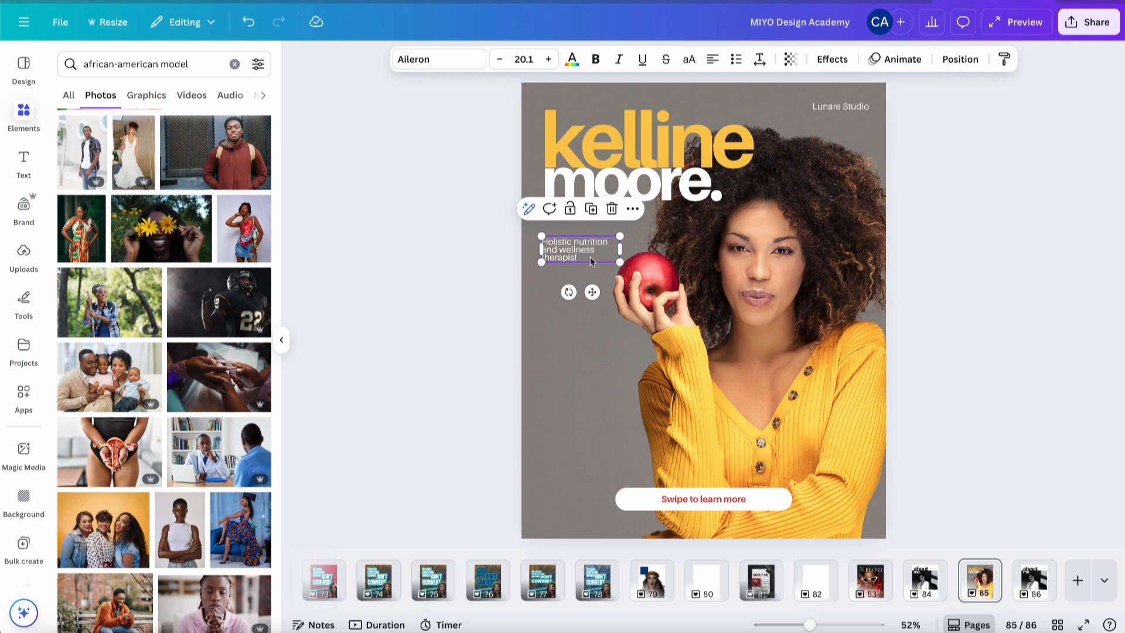
{"action": "left_click_drag", "start_coordinate": [619, 262], "coordinate": [649, 284]}
{"action": "left_click", "coordinate": [910, 265]}
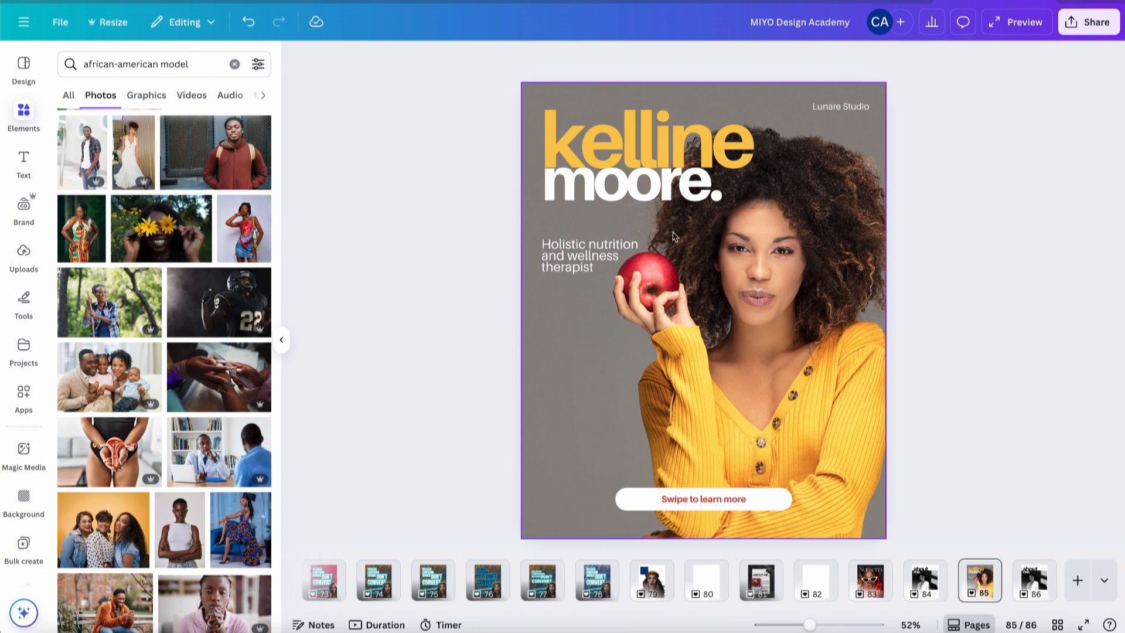
- Capitalise the tagline to 'Holistic Nutrition and Wellness Therapist'
{"action": "left_click", "coordinate": [599, 247]}
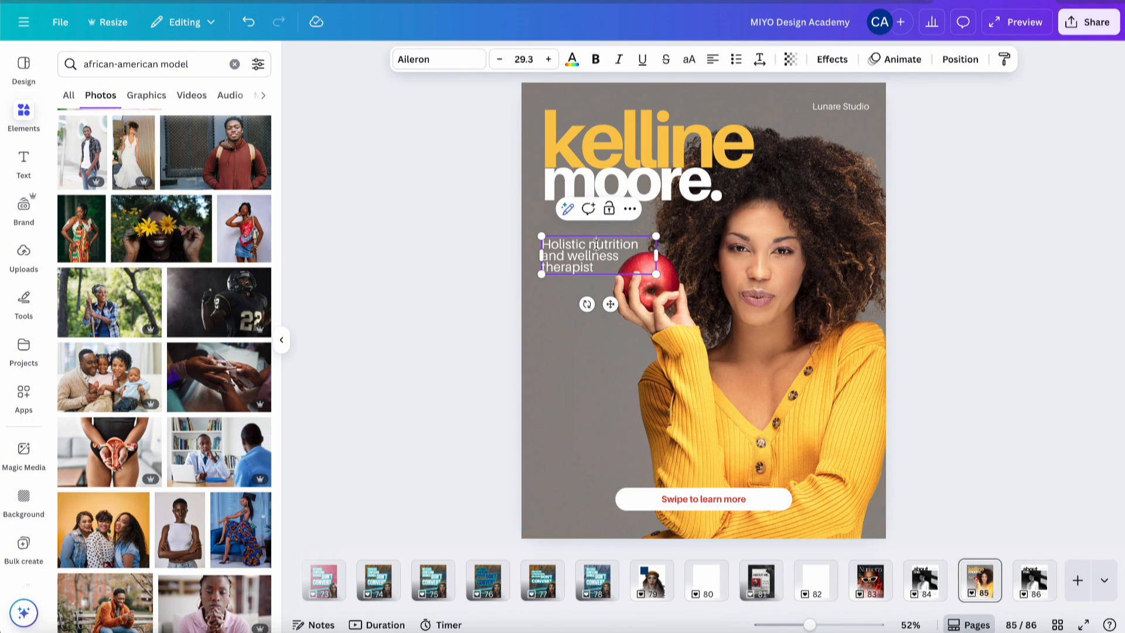
{"action": "left_click", "coordinate": [596, 244]}
{"action": "key", "text": "BackSpace"}
{"action": "type", "text": "N"}
{"action": "left_click", "coordinate": [576, 256]}
{"action": "key", "text": "BackSpace"}
{"action": "type", "text": "W"}
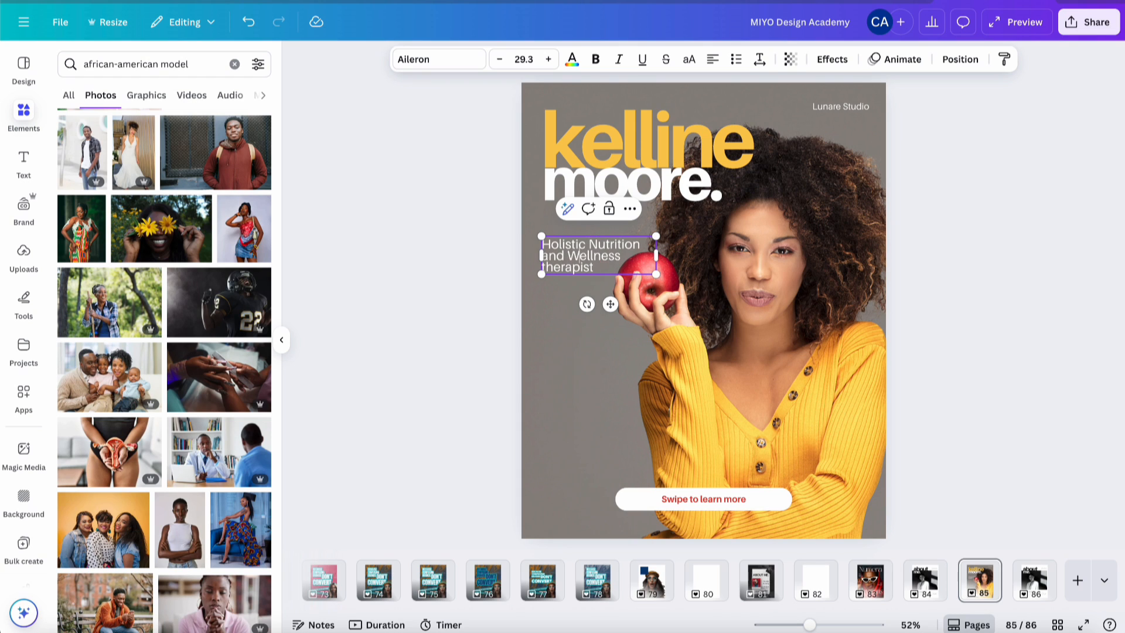
{"action": "left_click", "coordinate": [546, 266]}
{"action": "key", "text": "BackSpace"}
{"action": "type", "text": "T"}
{"action": "left_click", "coordinate": [990, 199]}
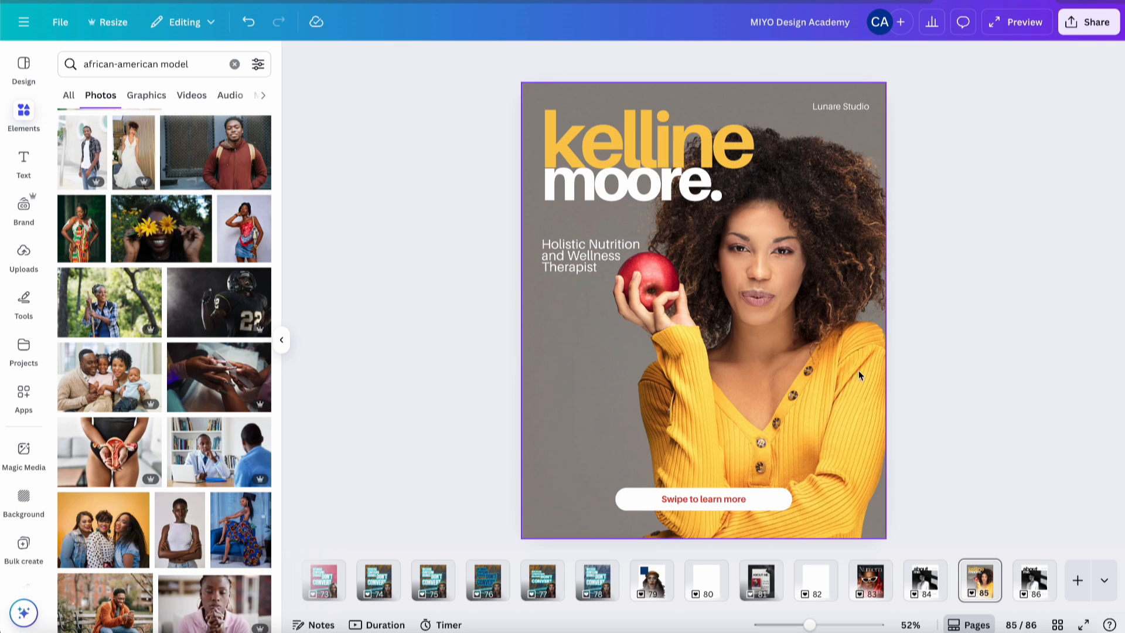
{"action": "left_click", "coordinate": [735, 500]}
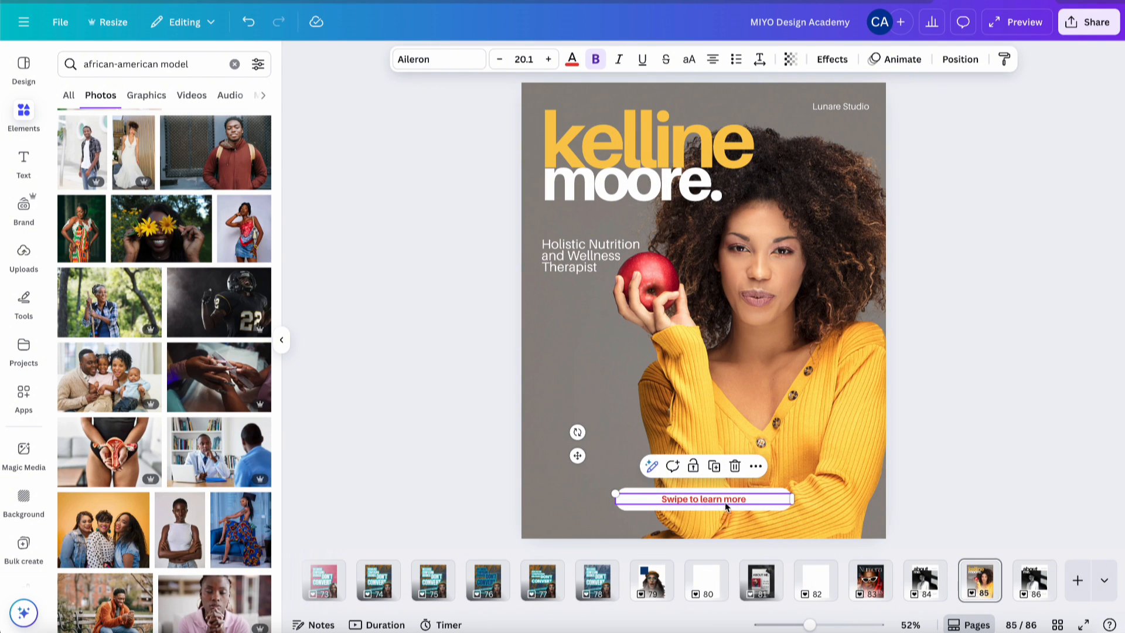
- Increase the 'Swipe to learn more' font size to 27.1 and nudge it back into place
{"action": "left_click", "coordinate": [722, 507], "text": "shift"}
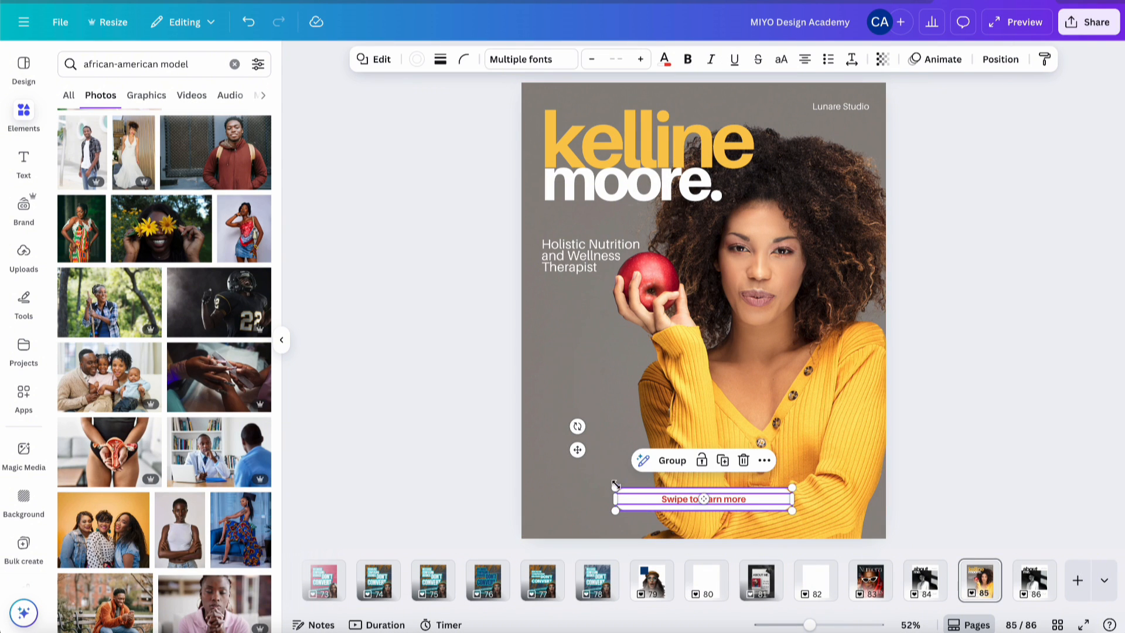
{"action": "left_click", "coordinate": [999, 395]}
{"action": "left_click", "coordinate": [703, 499]}
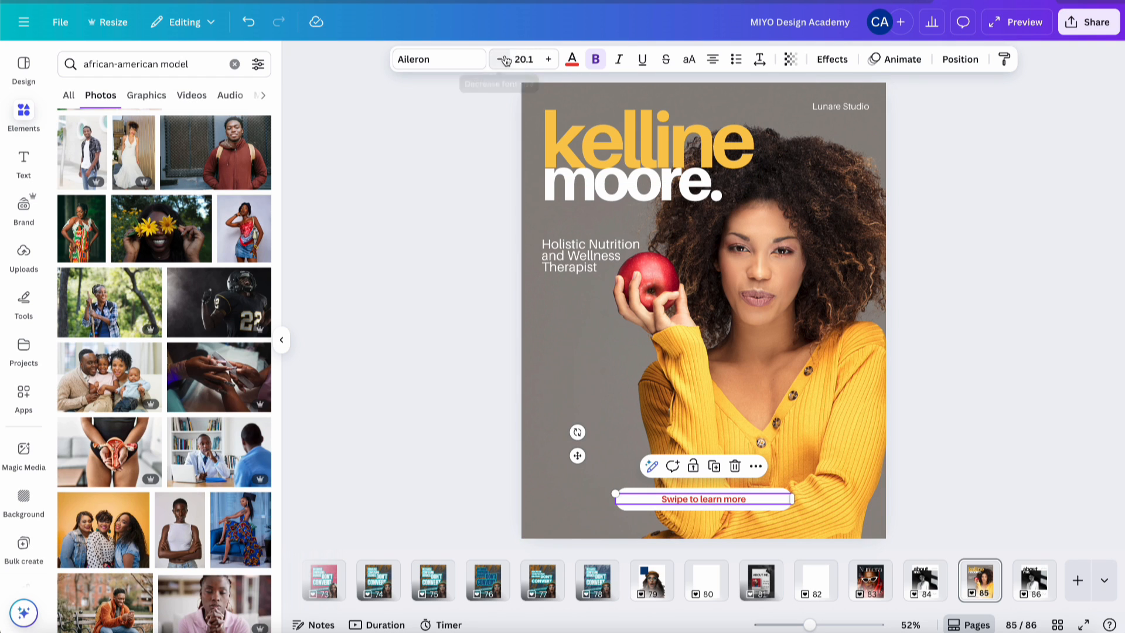
{"action": "left_click", "coordinate": [549, 60]}
{"action": "left_click", "coordinate": [549, 60]}
{"action": "left_click", "coordinate": [549, 60]}
{"action": "left_click", "coordinate": [549, 60]}
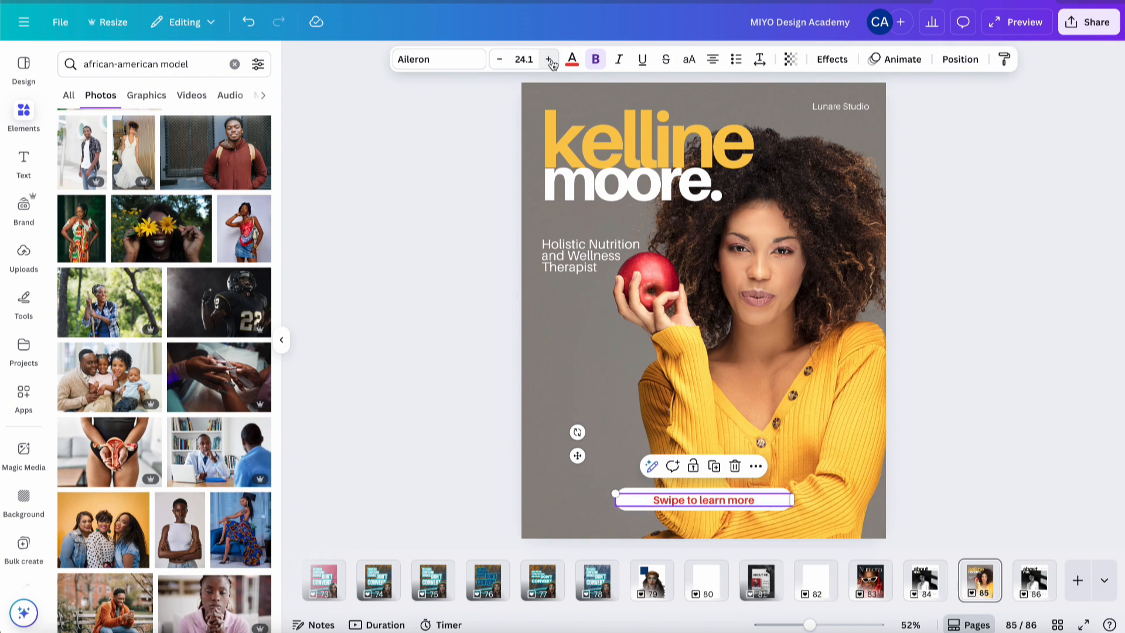
{"action": "left_click", "coordinate": [549, 60]}
{"action": "left_click", "coordinate": [549, 60]}
{"action": "left_click", "coordinate": [549, 59]}
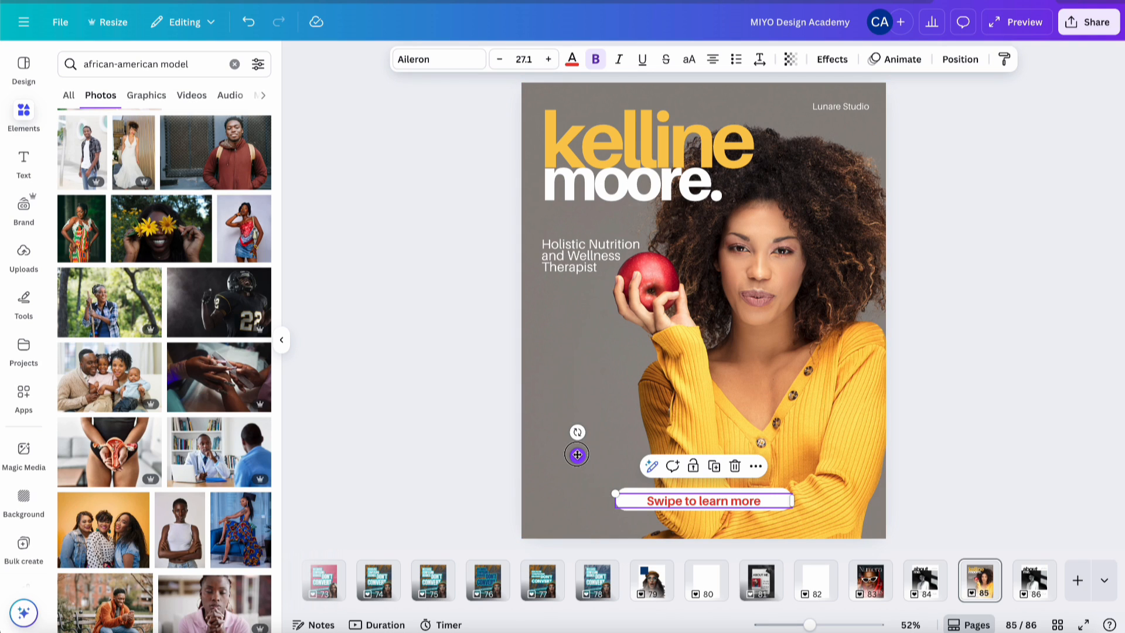
{"action": "left_click_drag", "start_coordinate": [577, 455], "coordinate": [574, 452]}
- Delete the 'Lunare Studio' label from the cover
{"action": "left_click", "coordinate": [1003, 288]}
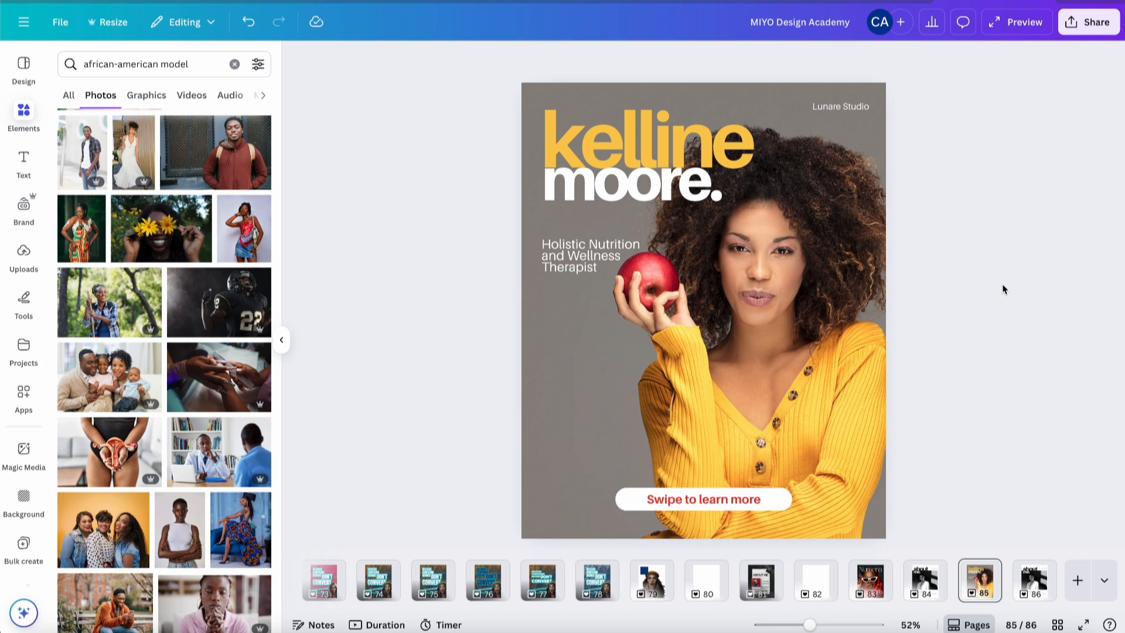
{"action": "left_click", "coordinate": [849, 111]}
{"action": "key", "text": "Delete"}
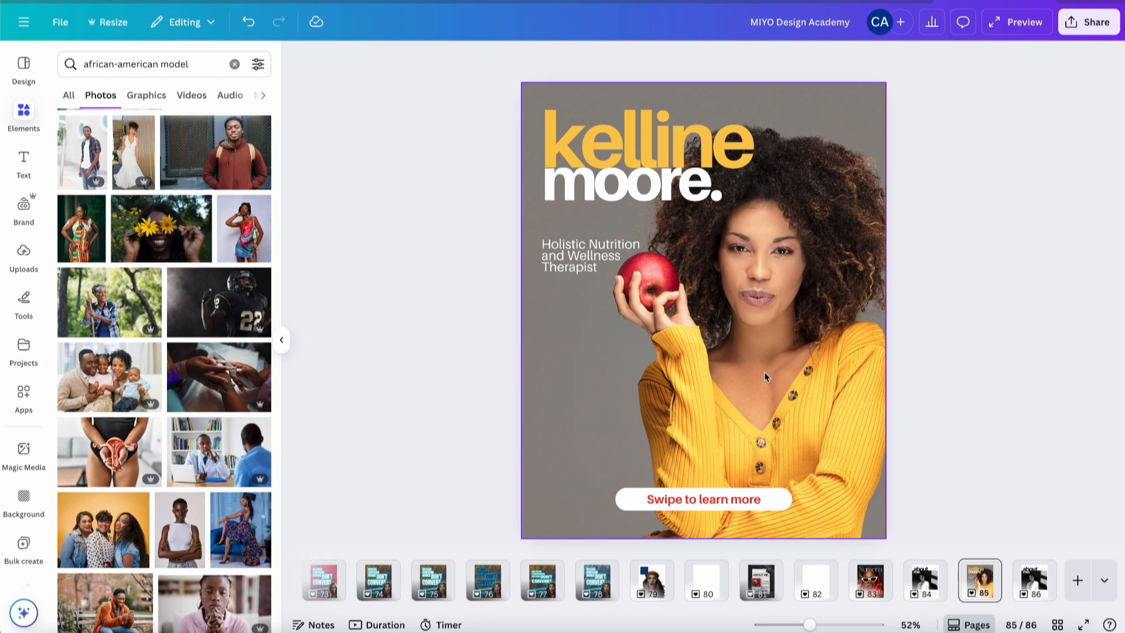
- On the about me. page, change the script signature wording to 'Kelline M'
{"action": "left_click", "coordinate": [1035, 585]}
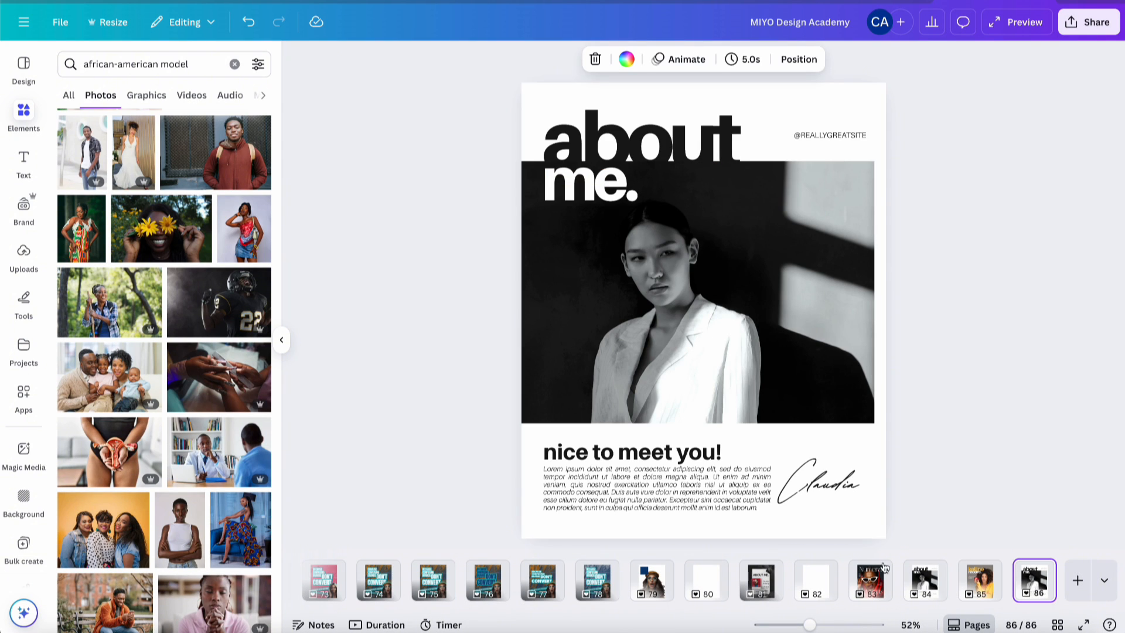
{"action": "left_click", "coordinate": [659, 504]}
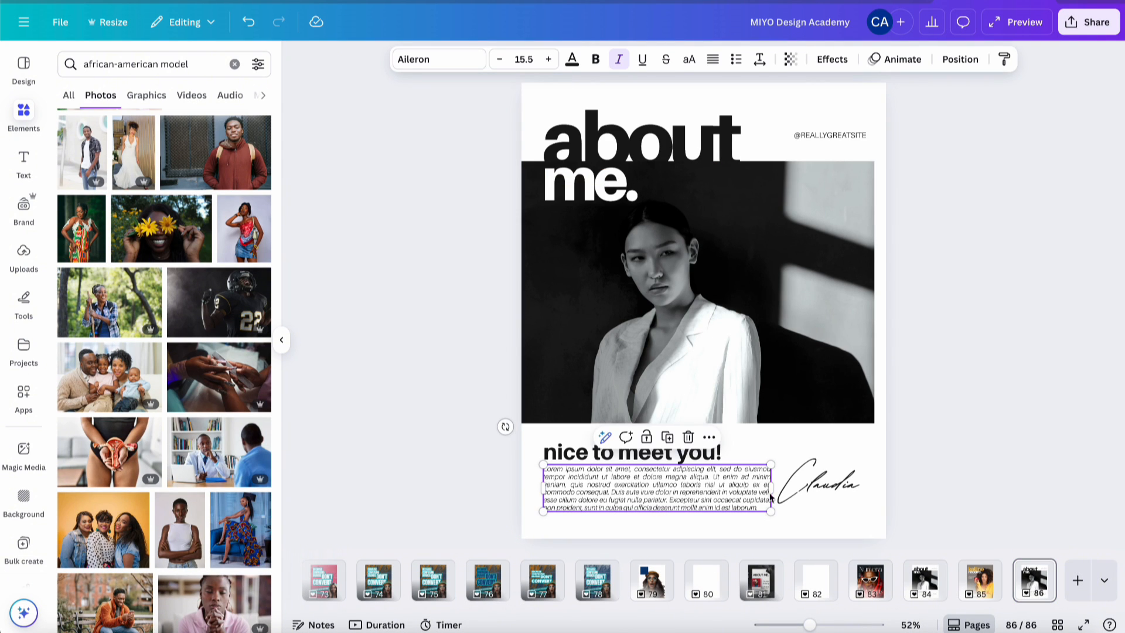
{"action": "left_click", "coordinate": [794, 502]}
{"action": "double_click", "coordinate": [806, 492]}
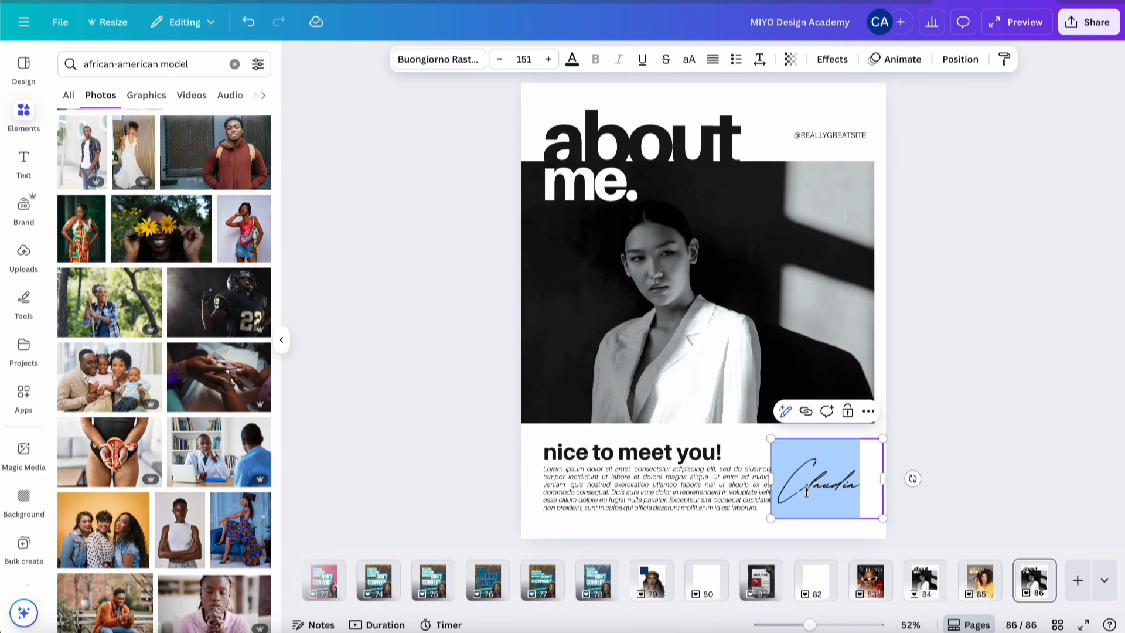
{"action": "type", "text": "Kelline"}
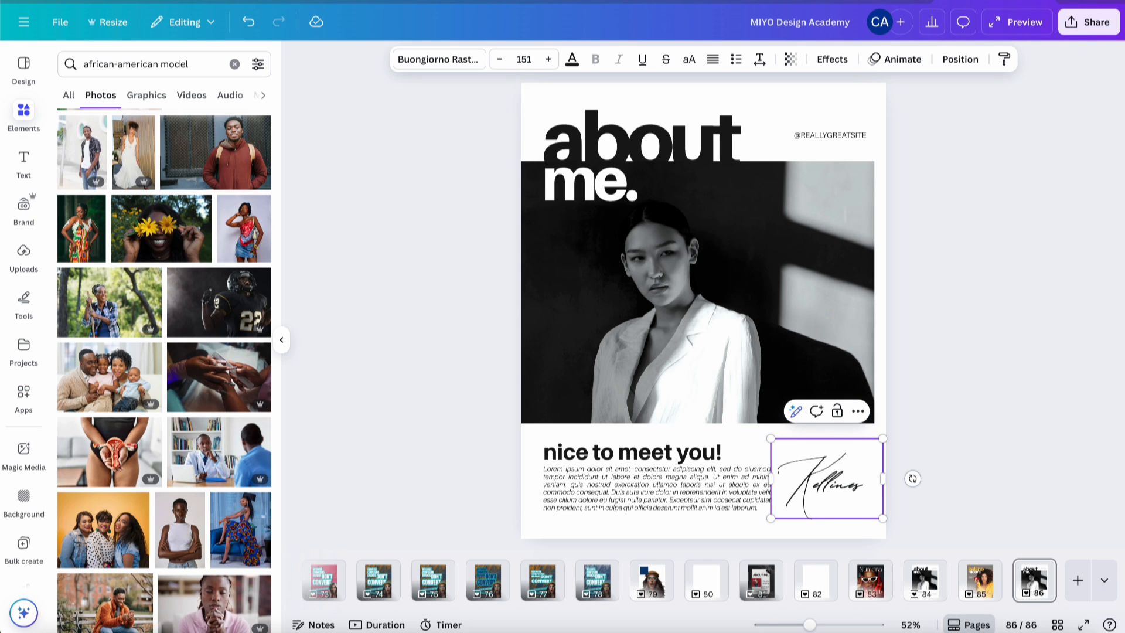
{"action": "key", "text": "BackSpace"}
{"action": "type", "text": "M"}
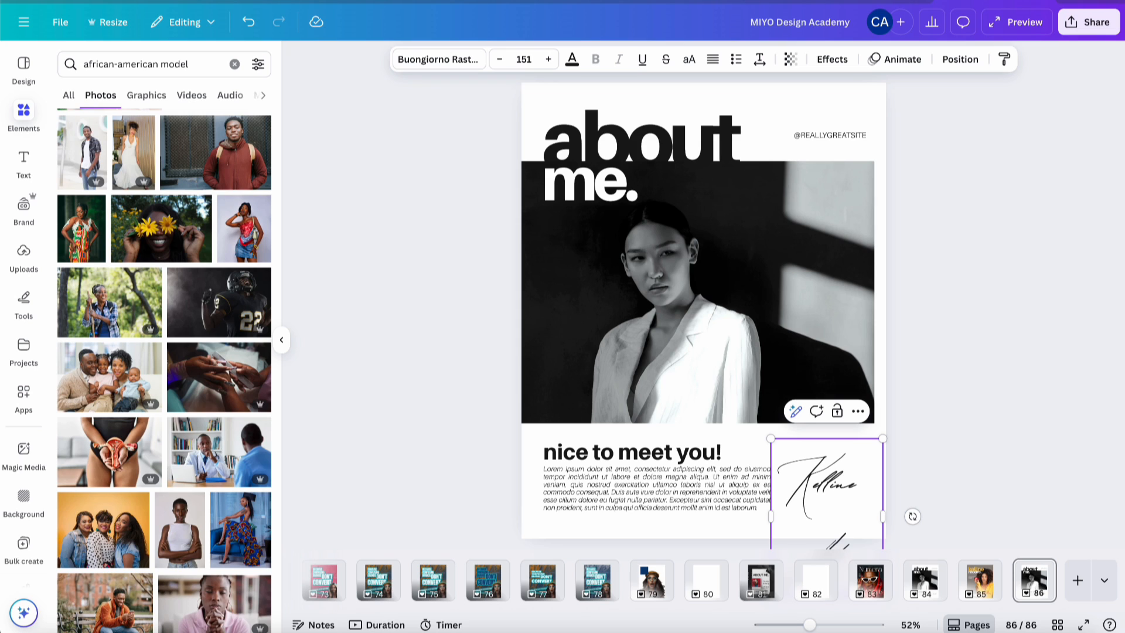
{"action": "left_click", "coordinate": [968, 373]}
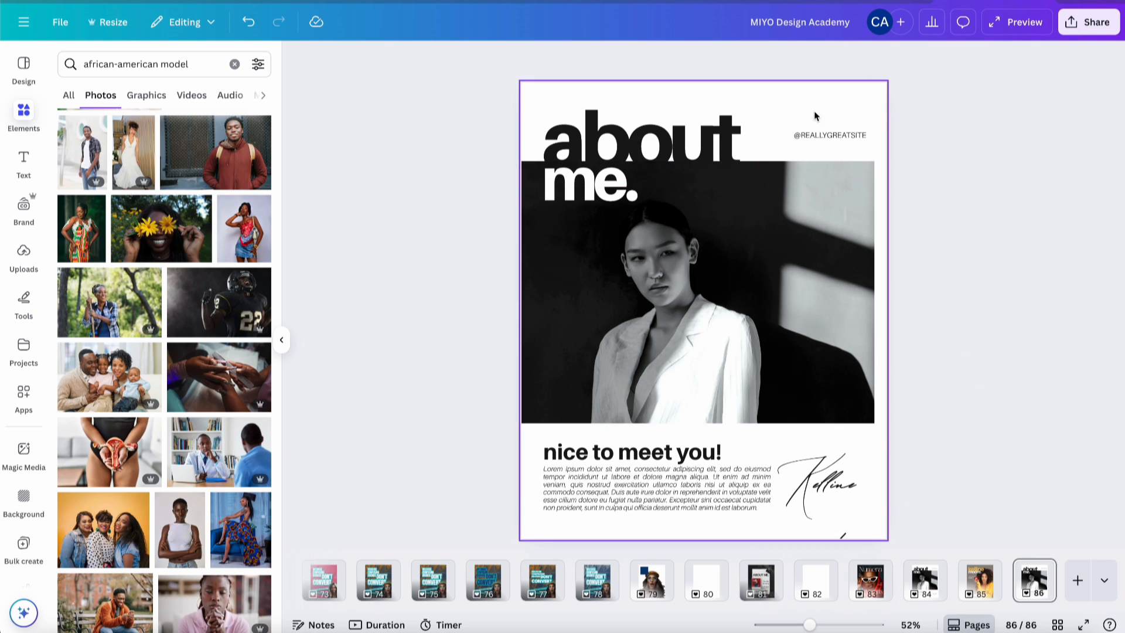
{"action": "left_click", "coordinate": [830, 136]}
- Colour the word 'about' in the heading vivid red #EF392F
{"action": "left_click", "coordinate": [956, 177]}
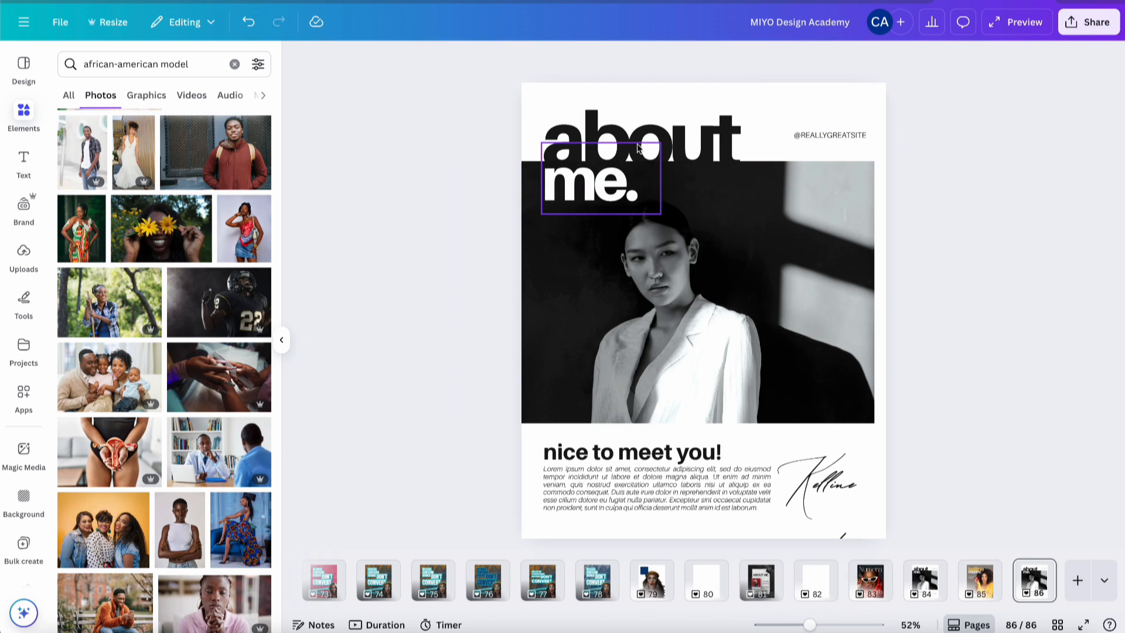
{"action": "left_click", "coordinate": [679, 144]}
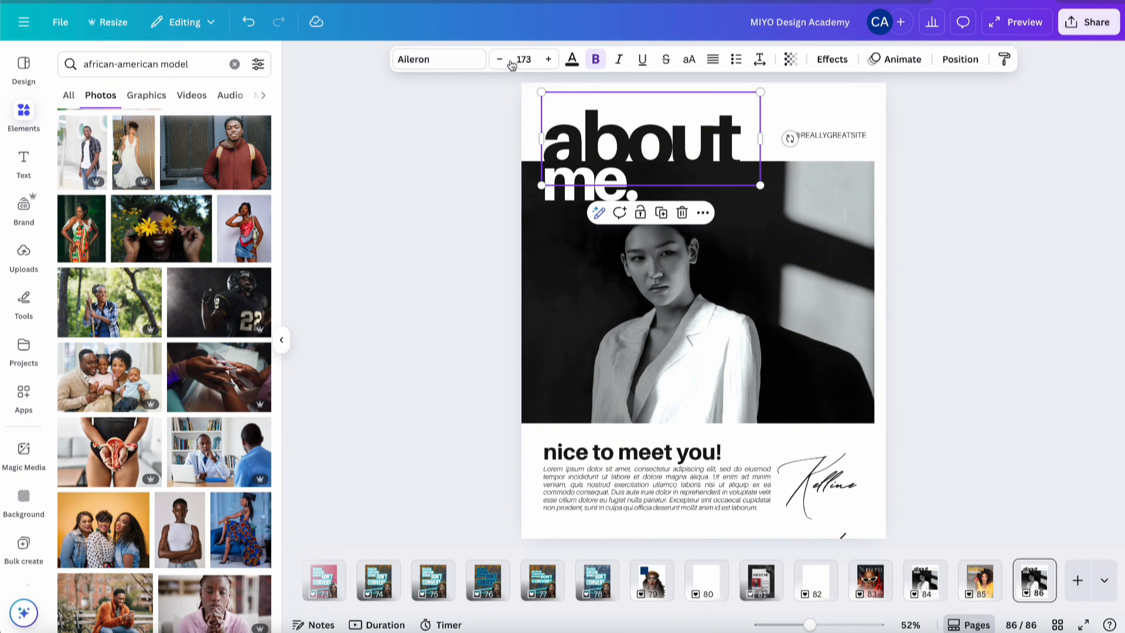
{"action": "left_click", "coordinate": [571, 58]}
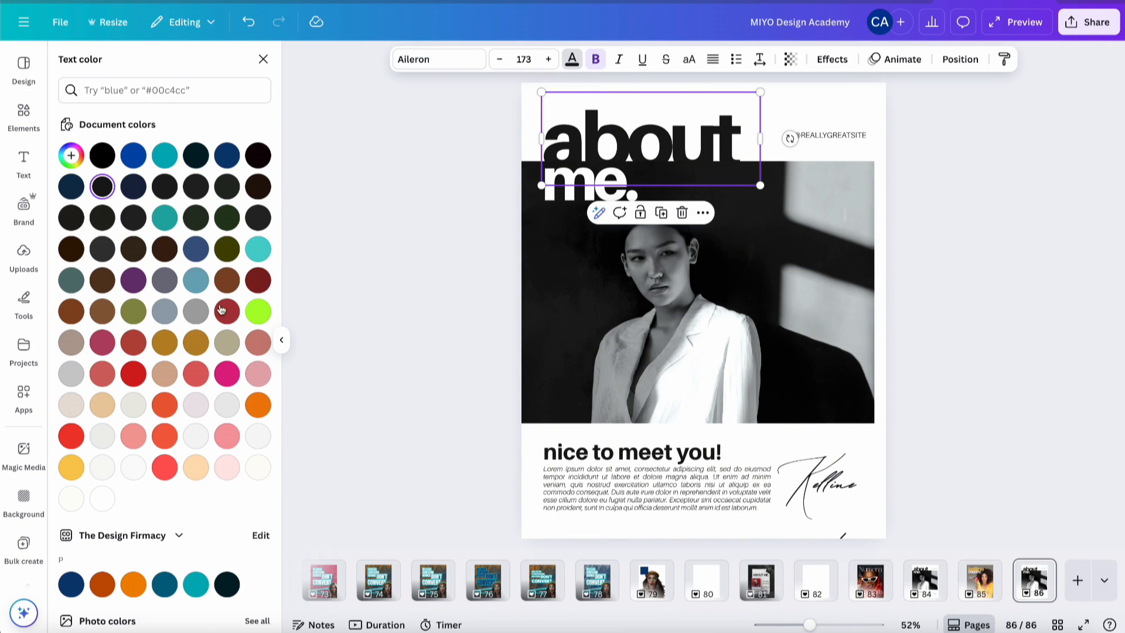
{"action": "left_click", "coordinate": [72, 437]}
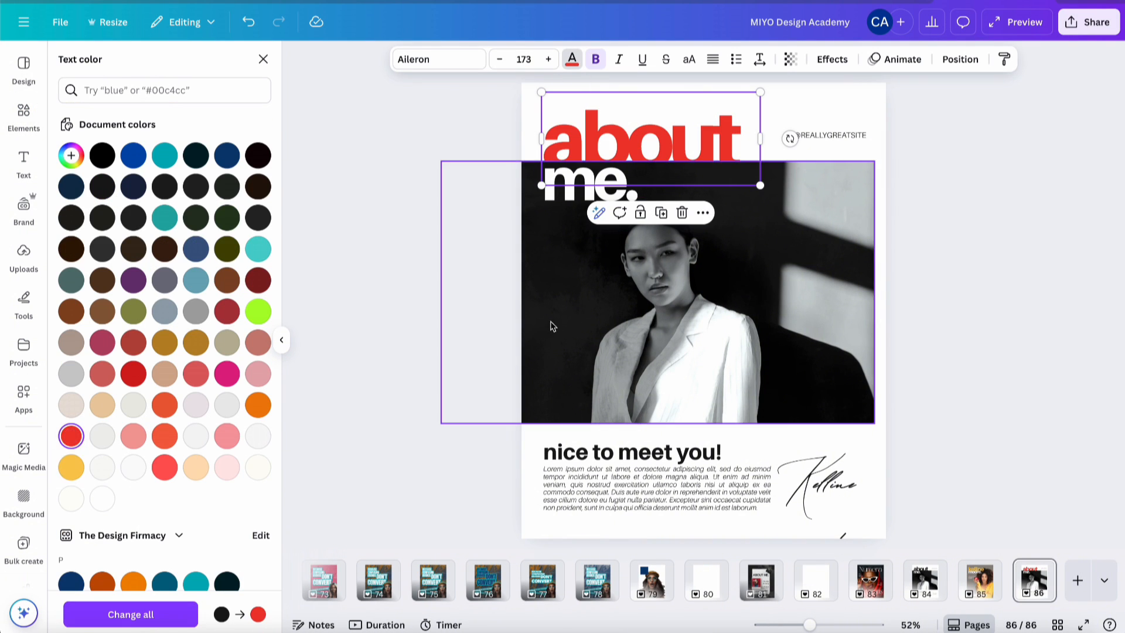
{"action": "left_click", "coordinate": [71, 155]}
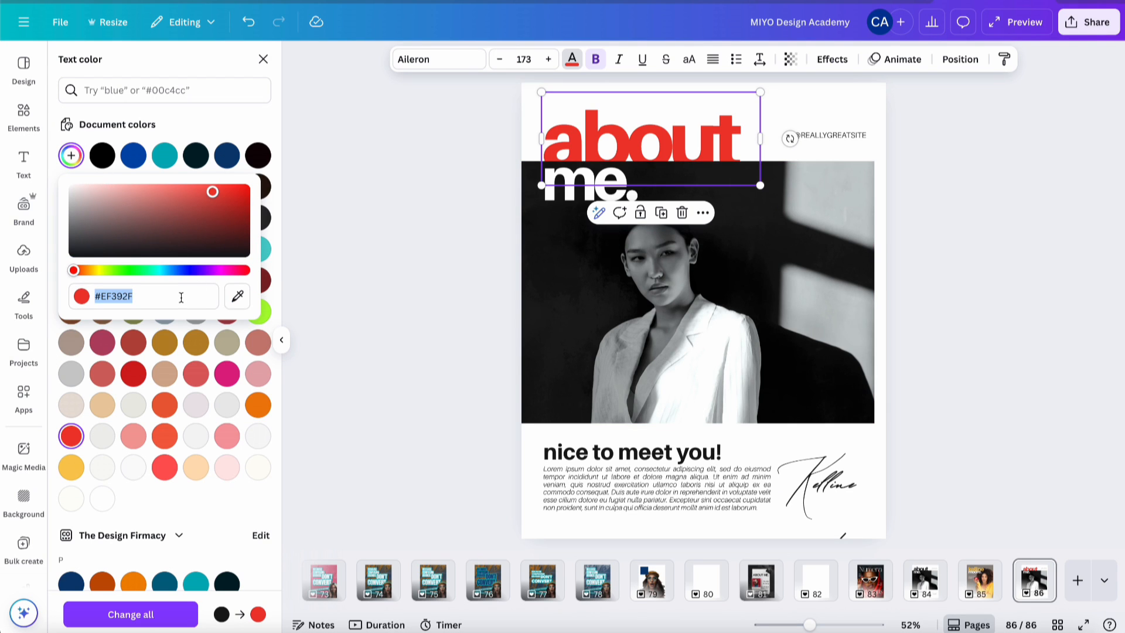
{"action": "left_click", "coordinate": [505, 273]}
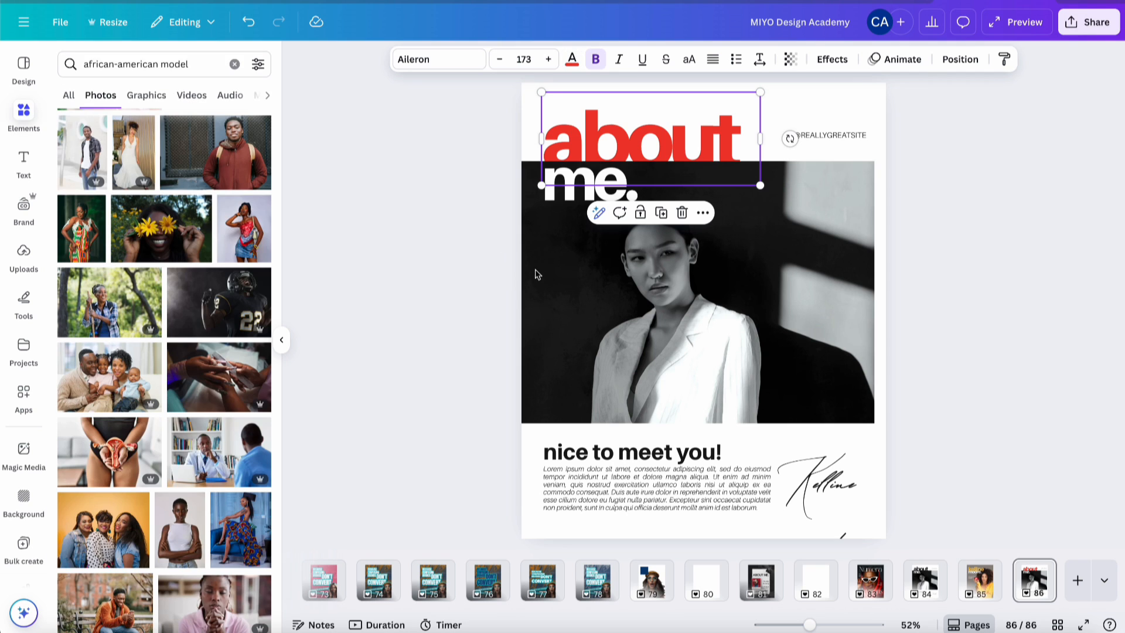
{"action": "left_click", "coordinate": [679, 293]}
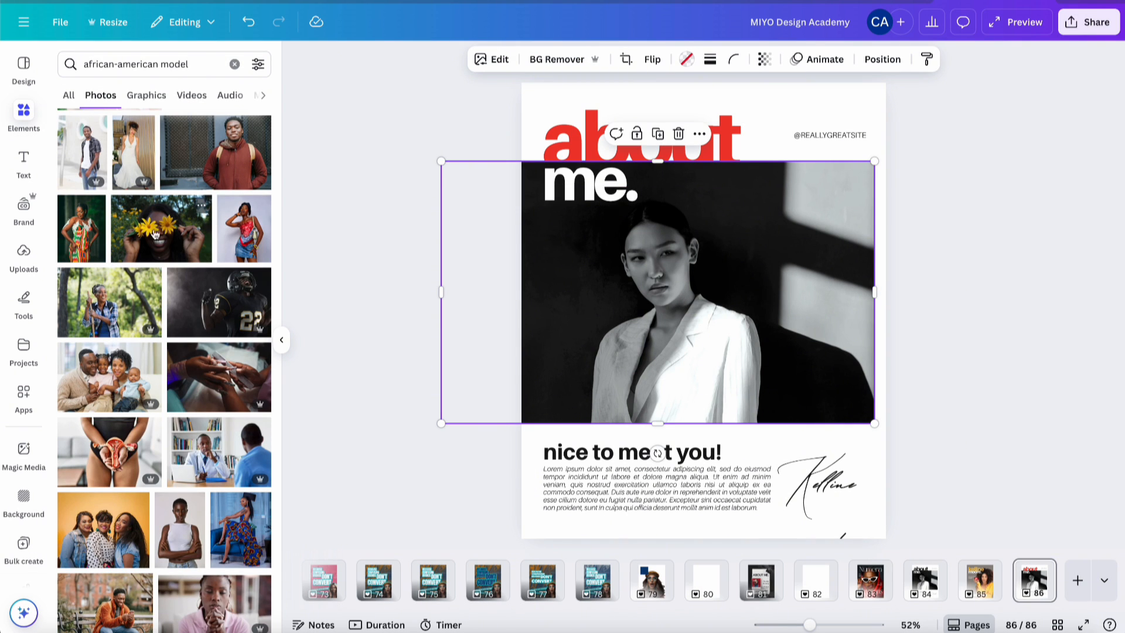
- Filter the Elements photos to NeonShot's collection and browse them
{"action": "scroll", "coordinate": [132, 205], "scroll_direction": "up", "scroll_amount": 6}
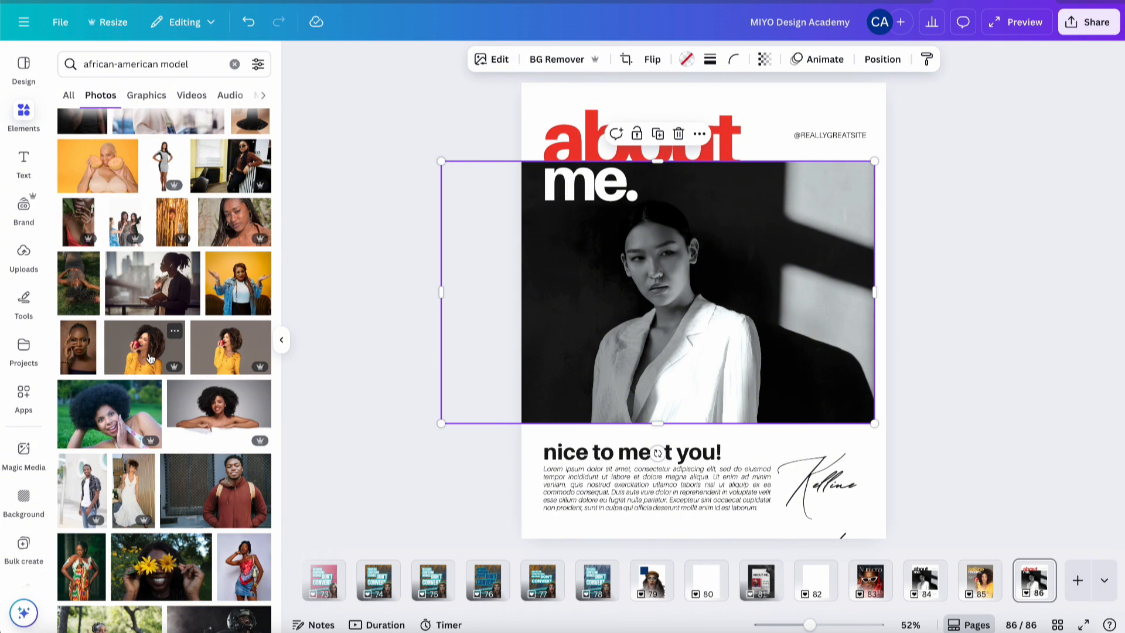
{"action": "left_click", "coordinate": [175, 331]}
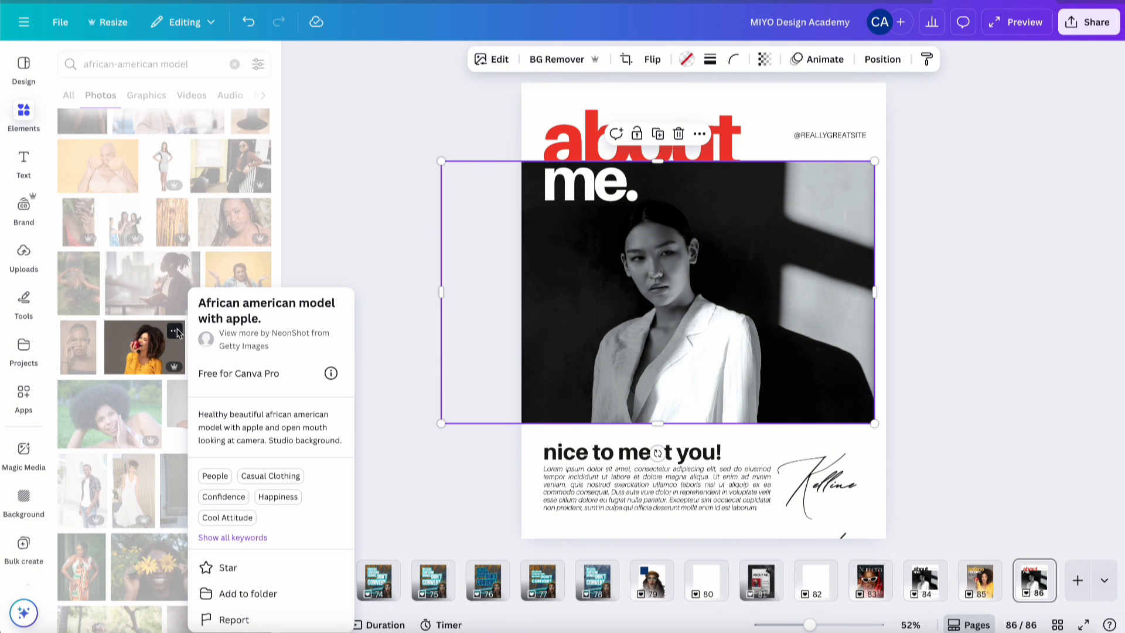
{"action": "left_click", "coordinate": [277, 334]}
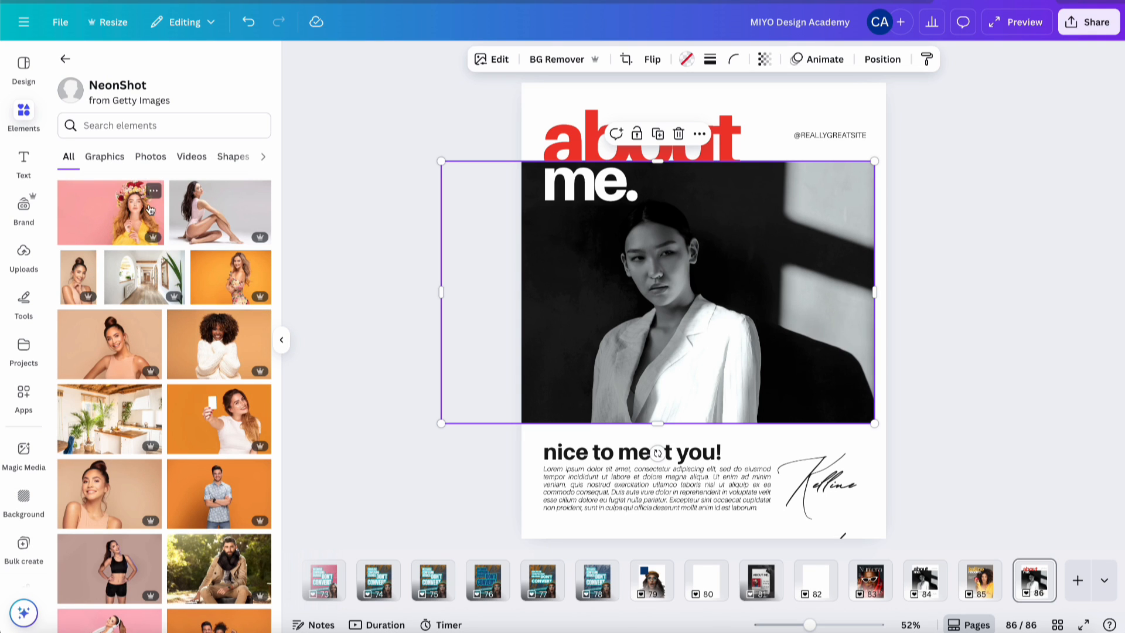
{"action": "left_click", "coordinate": [146, 159]}
{"action": "scroll", "coordinate": [204, 393], "scroll_direction": "down", "scroll_amount": 10}
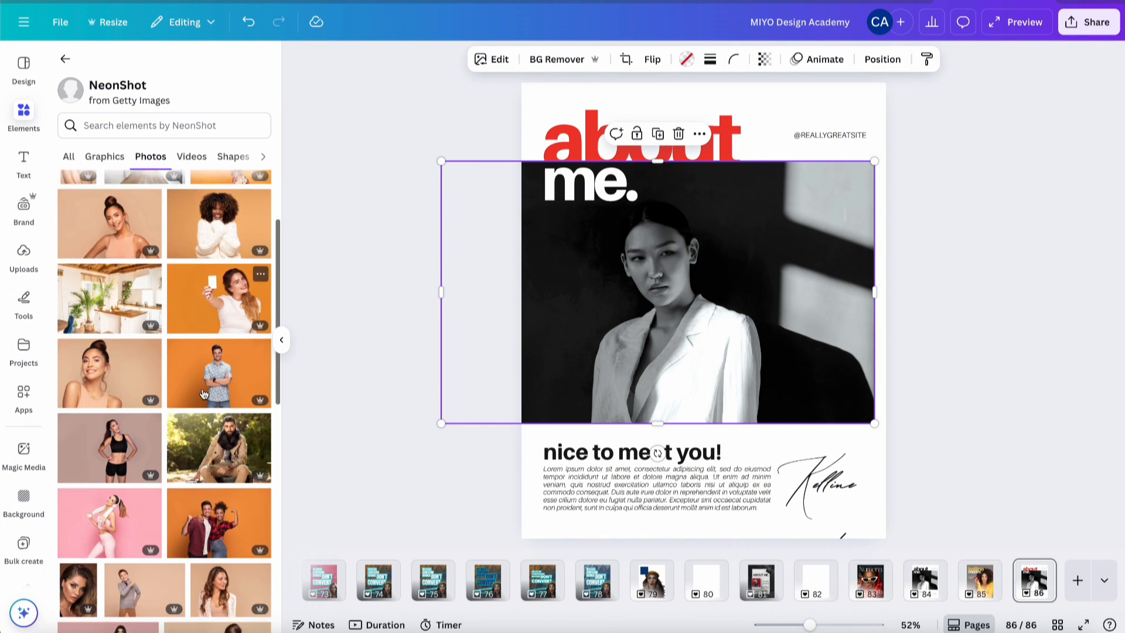
{"action": "scroll", "coordinate": [204, 393], "scroll_direction": "down", "scroll_amount": 4}
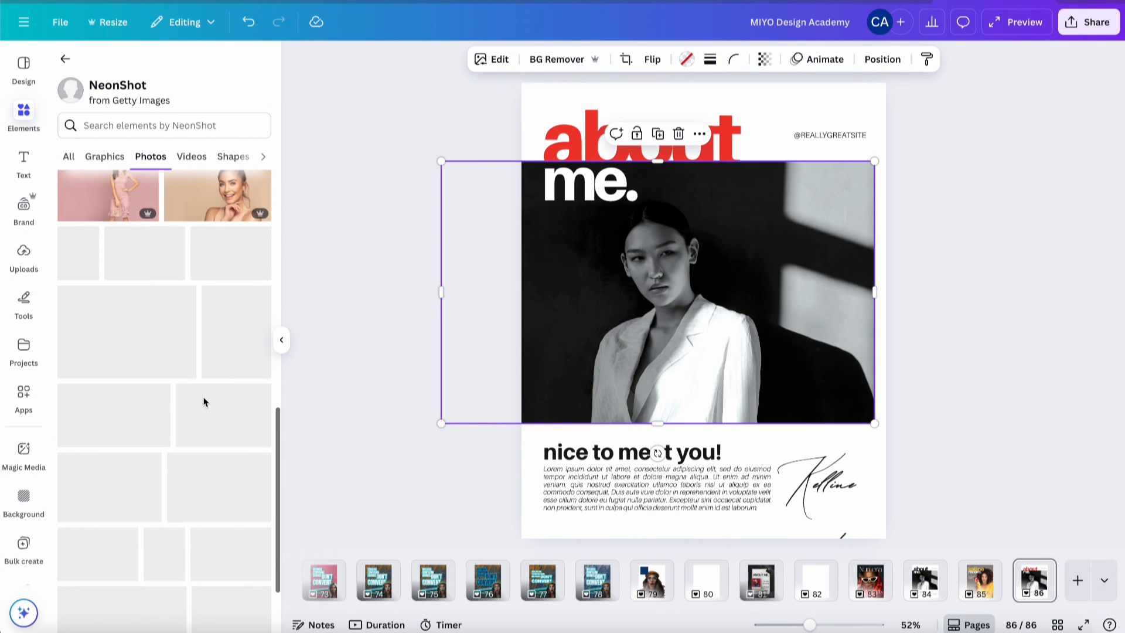
{"action": "scroll", "coordinate": [203, 401], "scroll_direction": "down", "scroll_amount": 7}
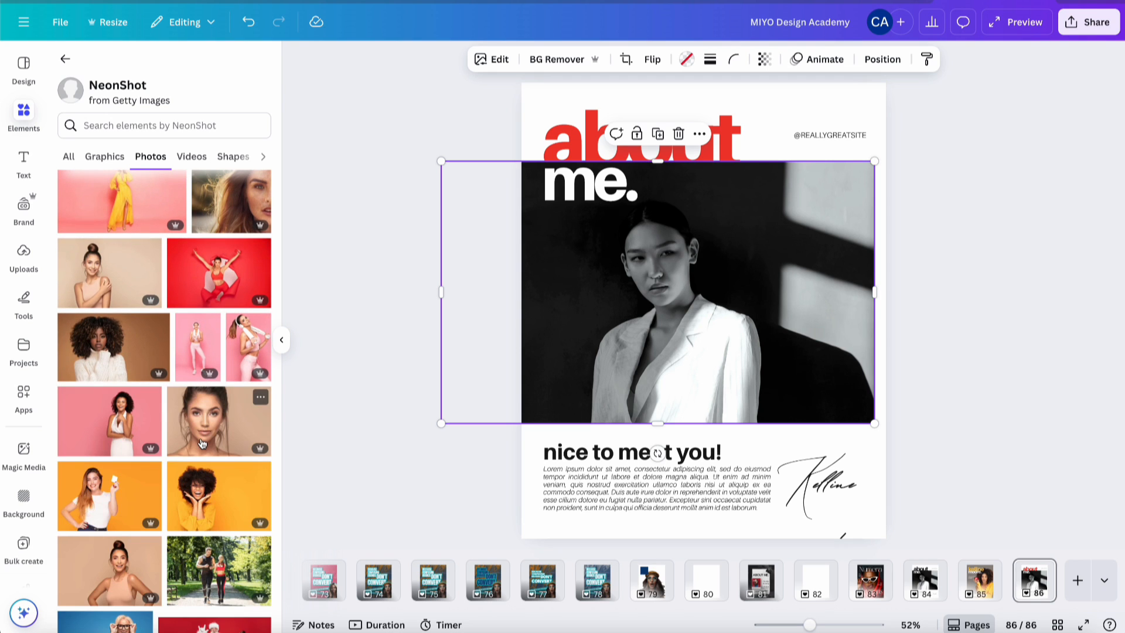
{"action": "scroll", "coordinate": [204, 402], "scroll_direction": "down", "scroll_amount": 4}
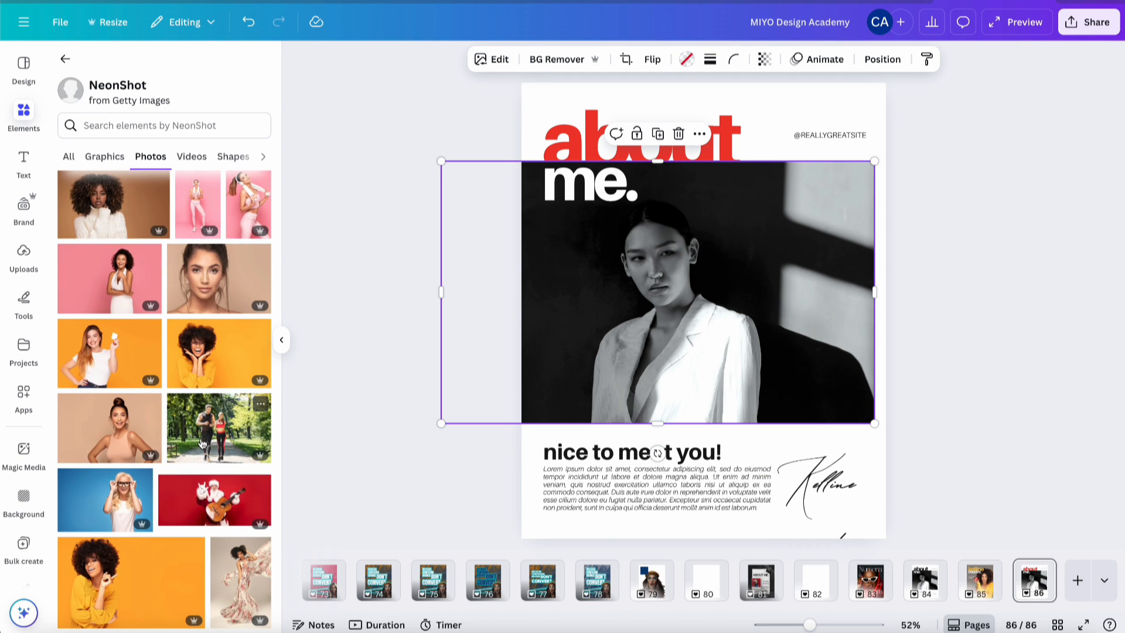
{"action": "left_click", "coordinate": [985, 585]}
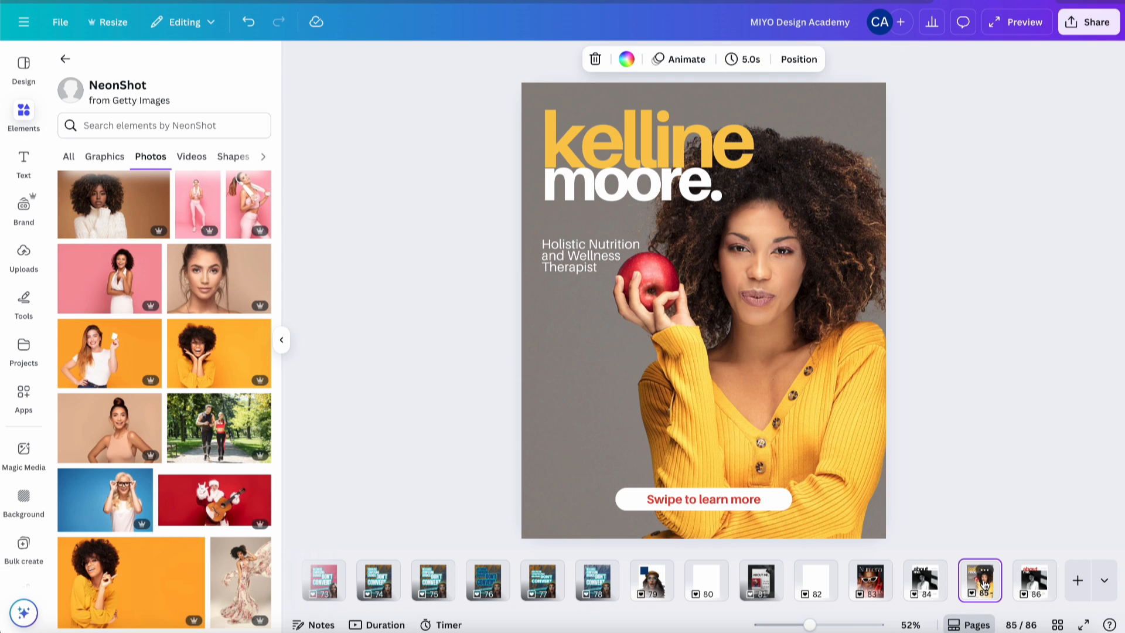
{"action": "left_click", "coordinate": [1035, 586]}
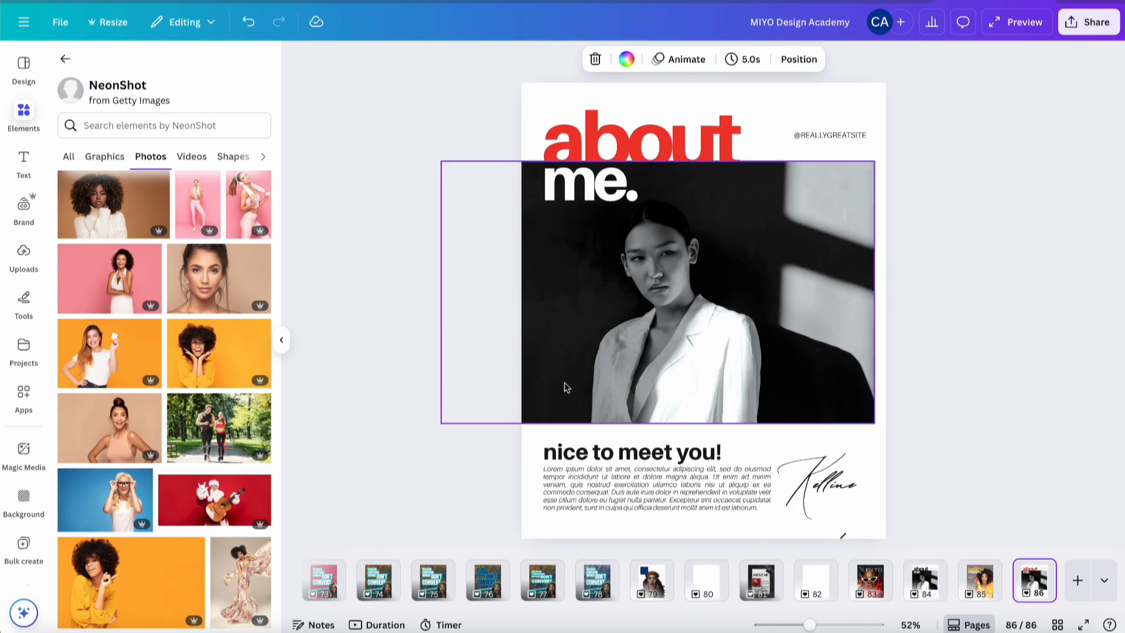
- Try four NeonShot photos on the about me. page, then delete the stacked trial photos
{"action": "left_click", "coordinate": [208, 363]}
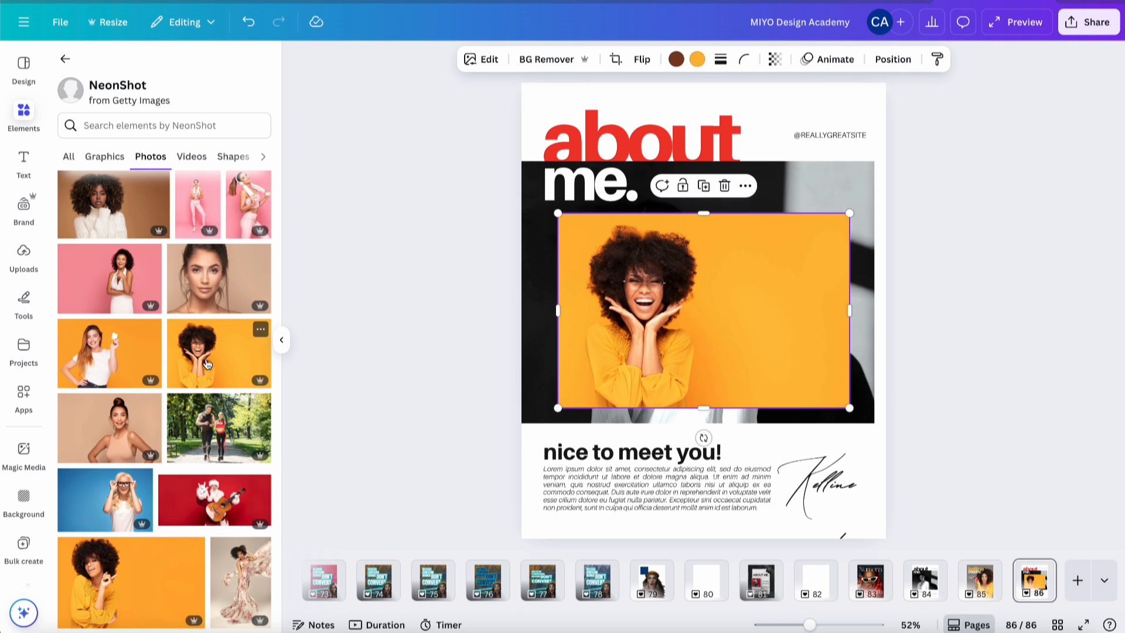
{"action": "scroll", "coordinate": [199, 375], "scroll_direction": "down", "scroll_amount": 3}
{"action": "left_click", "coordinate": [151, 433]}
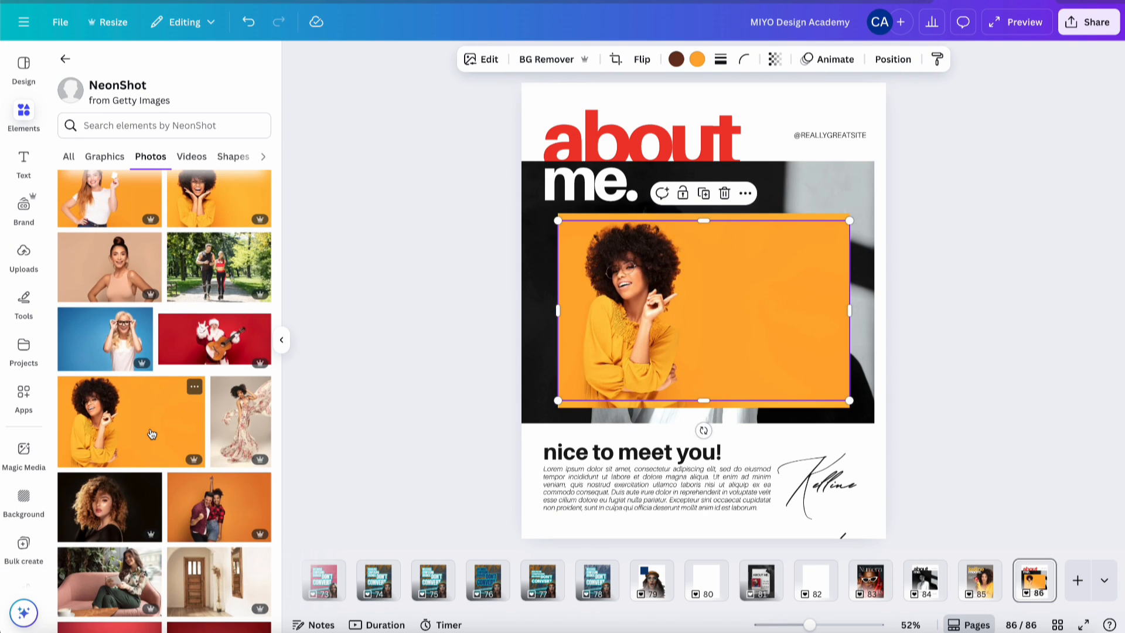
{"action": "scroll", "coordinate": [151, 433], "scroll_direction": "down", "scroll_amount": 10}
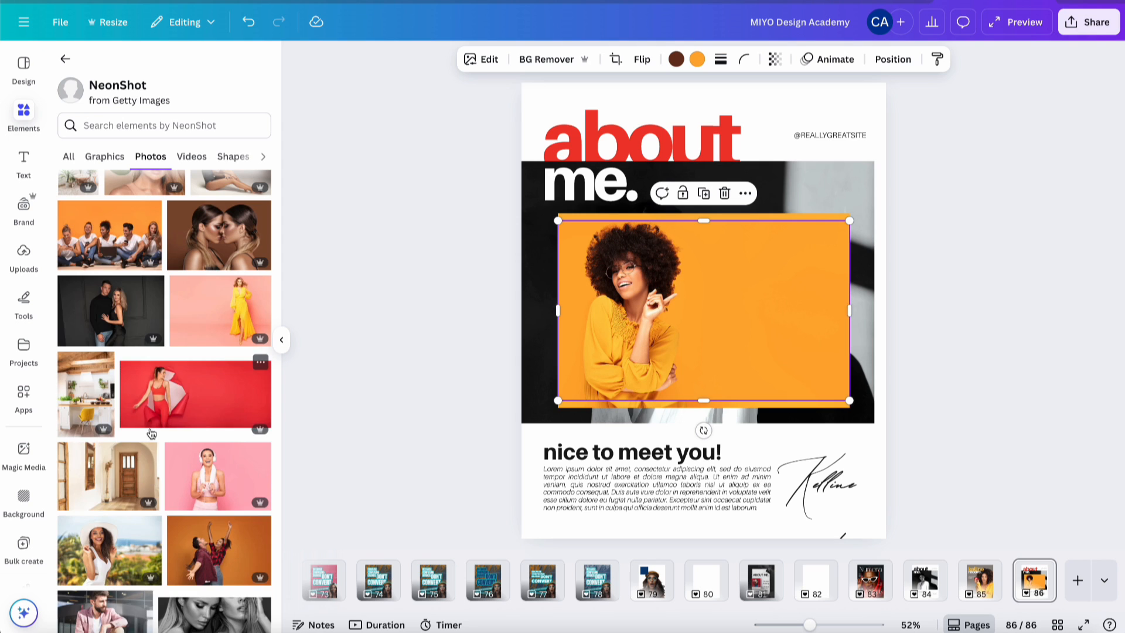
{"action": "scroll", "coordinate": [151, 433], "scroll_direction": "down", "scroll_amount": 10}
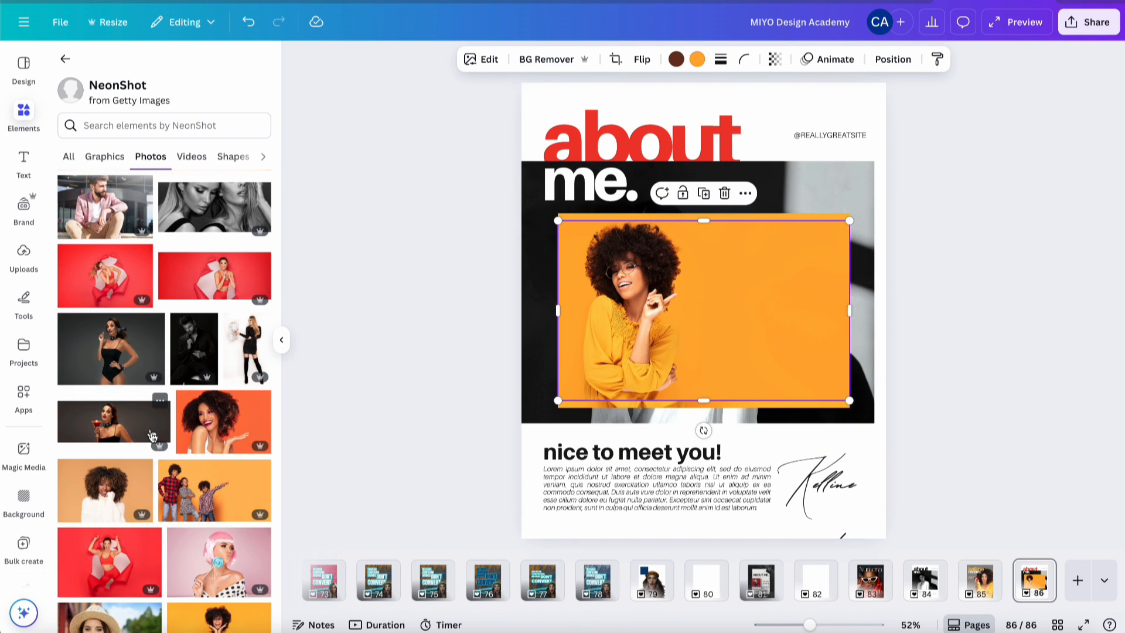
{"action": "scroll", "coordinate": [152, 434], "scroll_direction": "down", "scroll_amount": 3}
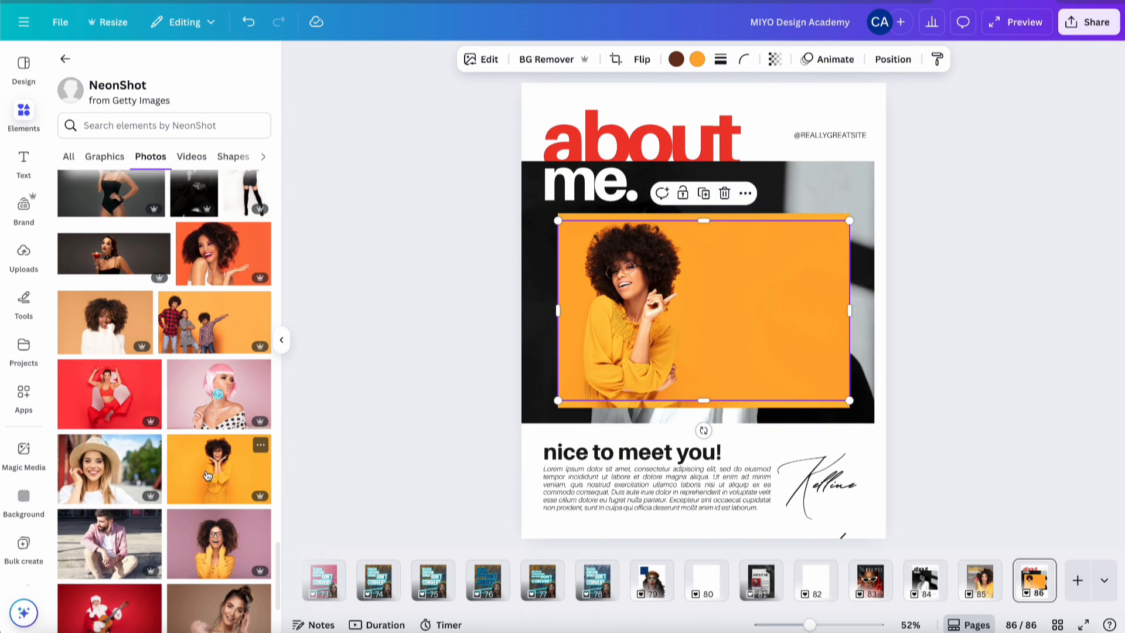
{"action": "left_click", "coordinate": [207, 475]}
{"action": "scroll", "coordinate": [208, 475], "scroll_direction": "down", "scroll_amount": 5}
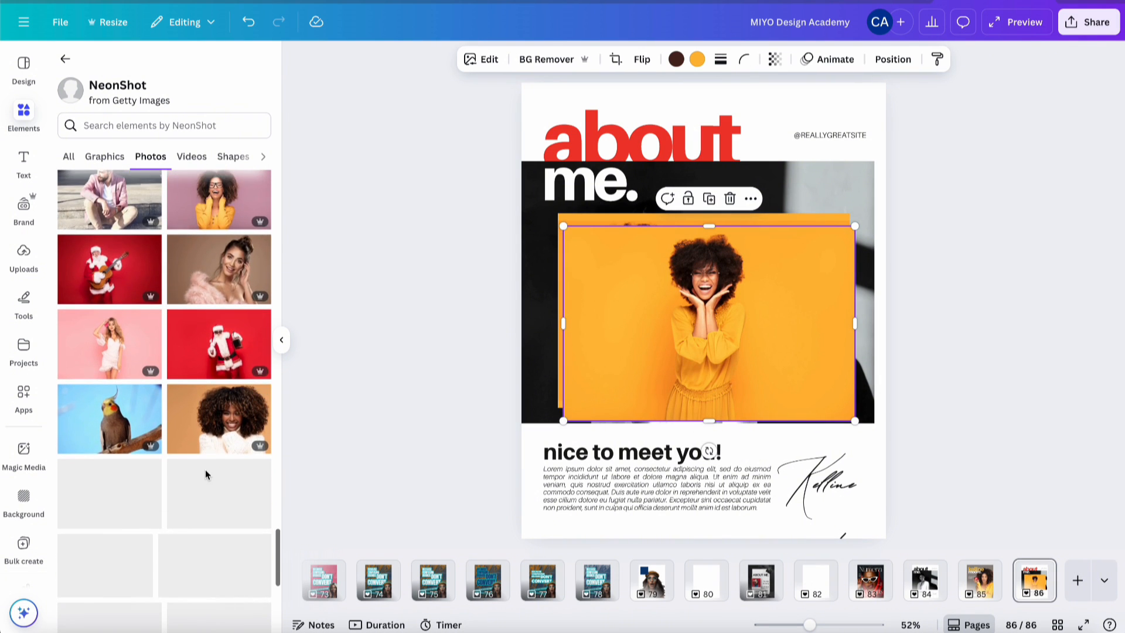
{"action": "scroll", "coordinate": [207, 474], "scroll_direction": "down", "scroll_amount": 2}
{"action": "left_click", "coordinate": [205, 417]}
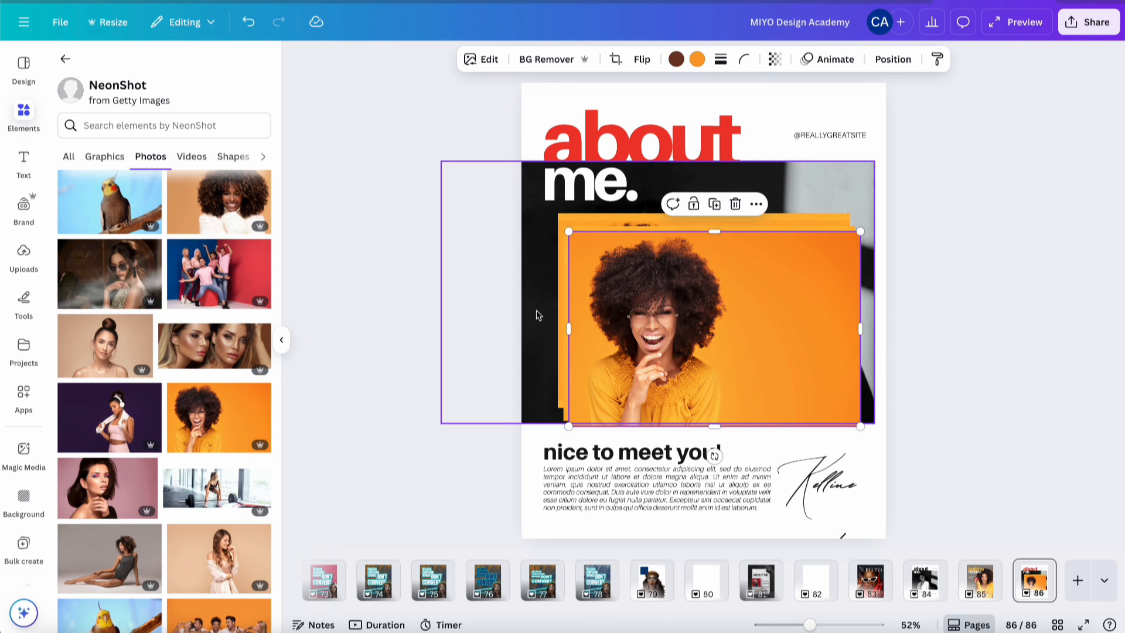
{"action": "left_click", "coordinate": [655, 221]}
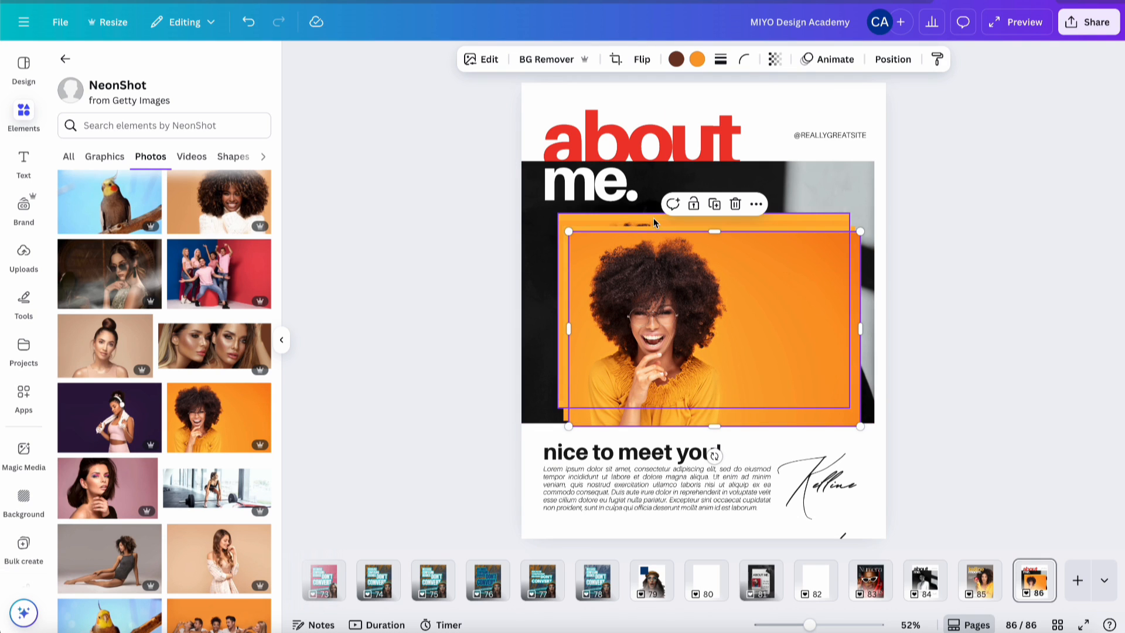
{"action": "left_click", "coordinate": [651, 232], "text": "shift"}
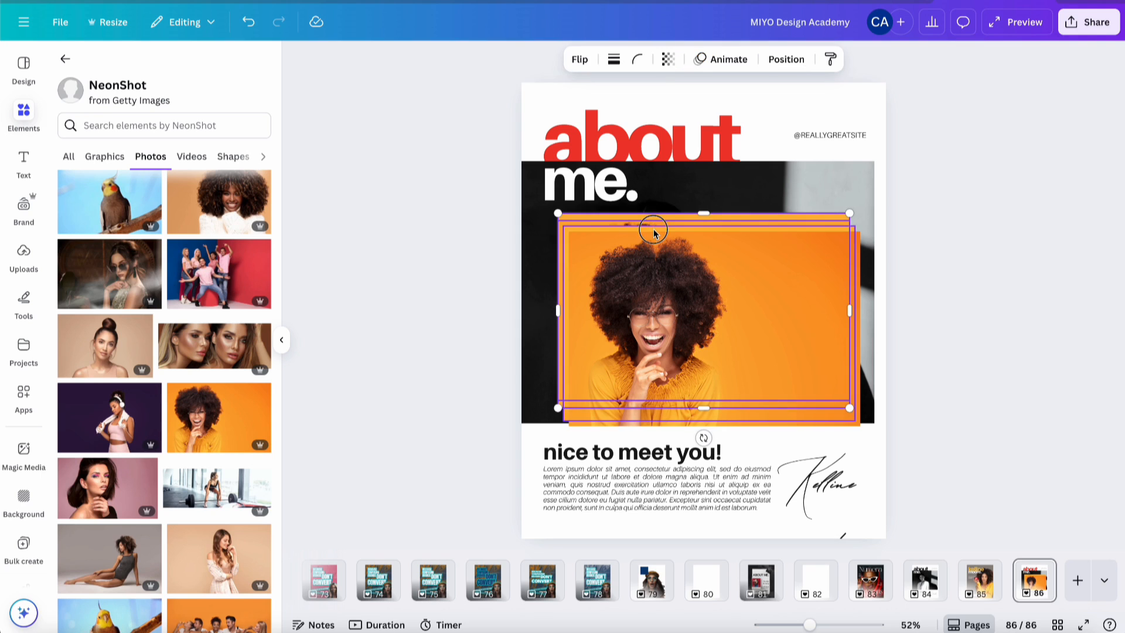
{"action": "key", "text": "Delete"}
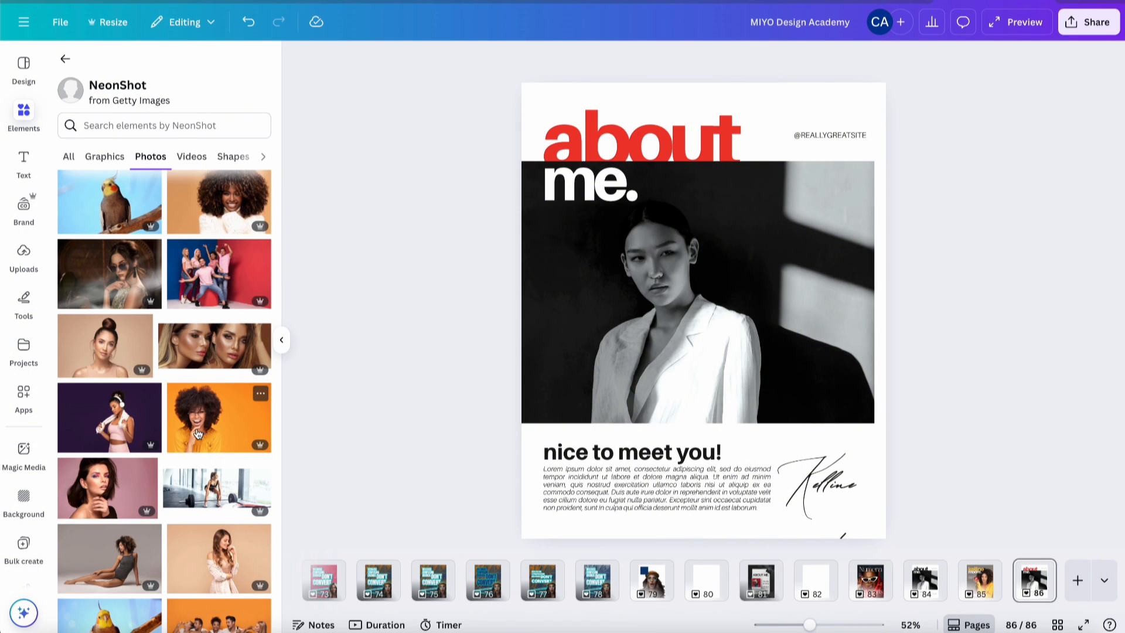
- Swap in the curly-haired orange photo and discard two other orange stock photos
{"action": "left_click_drag", "start_coordinate": [198, 434], "coordinate": [554, 270]}
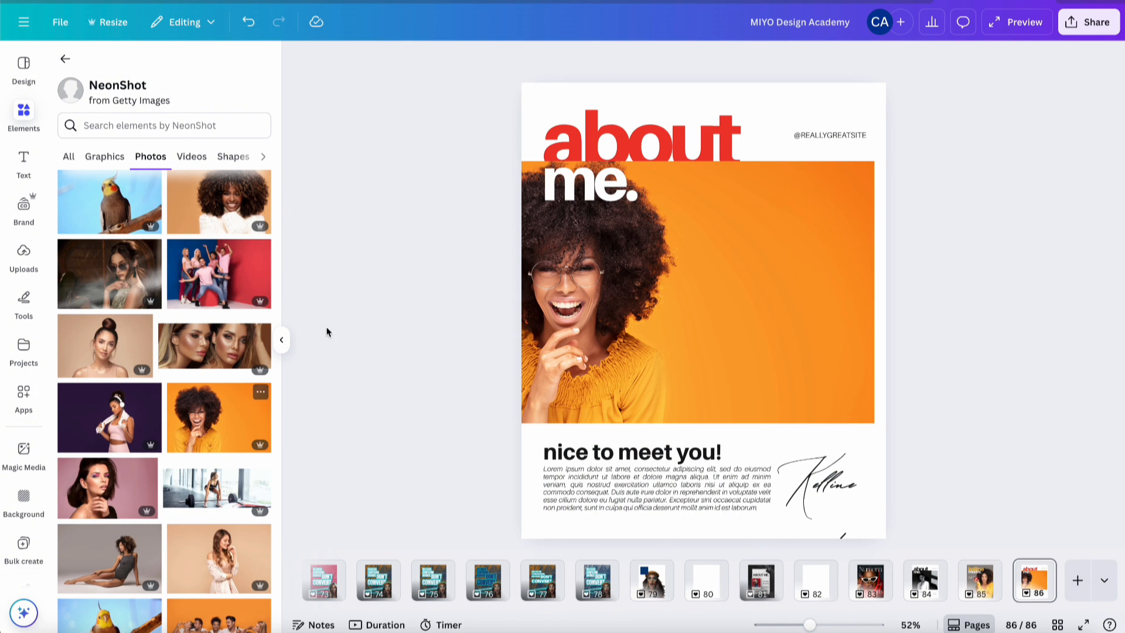
{"action": "scroll", "coordinate": [232, 436], "scroll_direction": "down", "scroll_amount": 6}
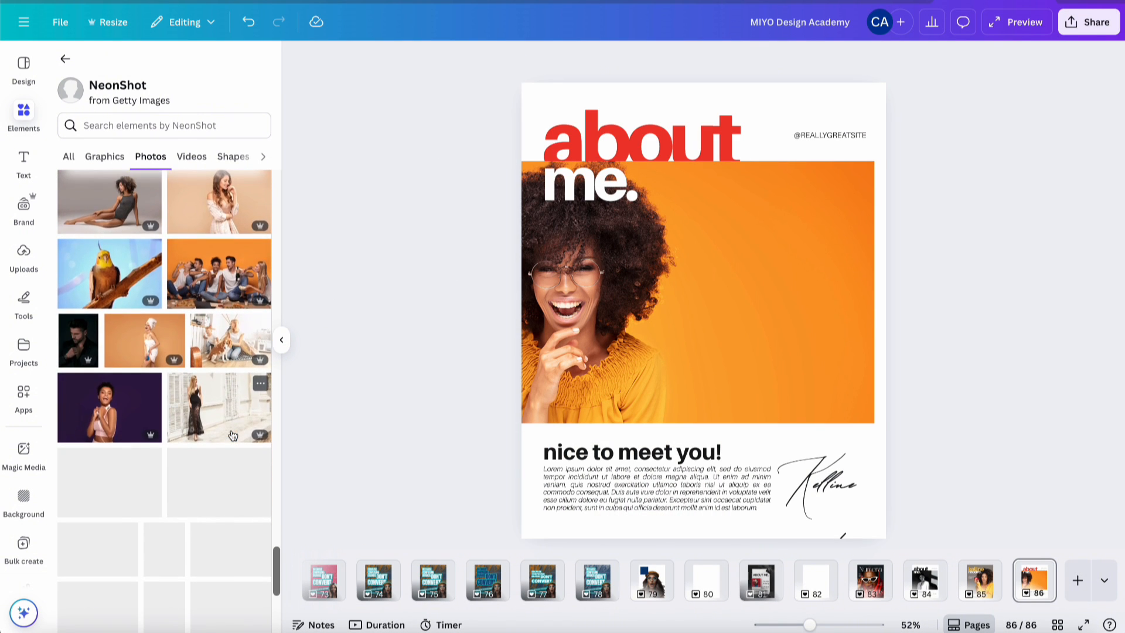
{"action": "scroll", "coordinate": [233, 435], "scroll_direction": "down", "scroll_amount": 6}
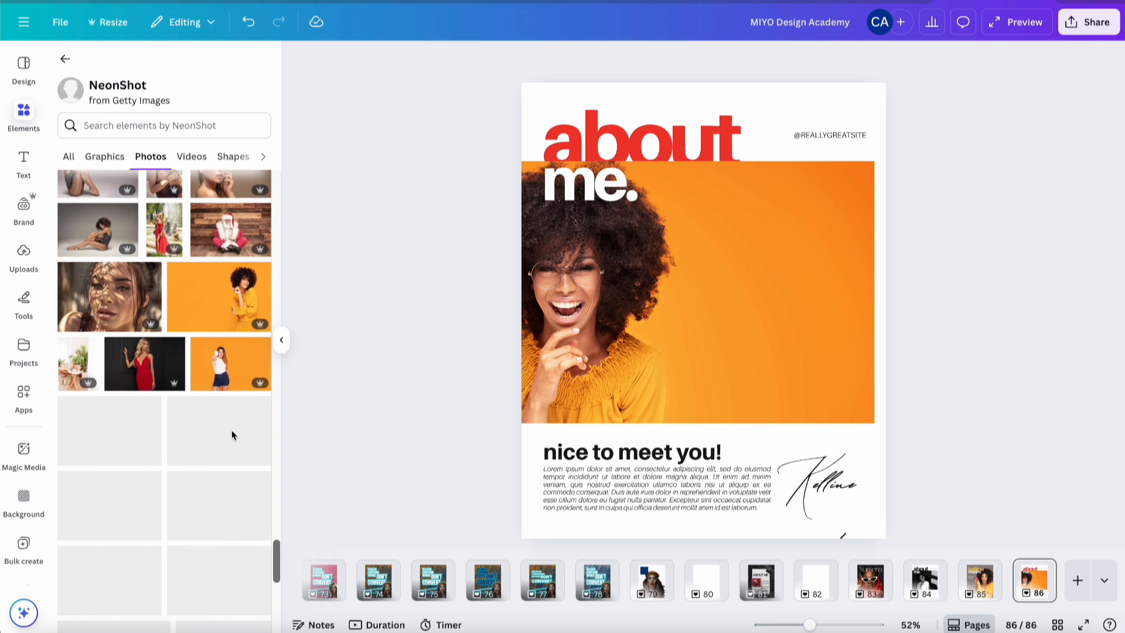
{"action": "left_click", "coordinate": [217, 317]}
{"action": "key", "text": "Delete"}
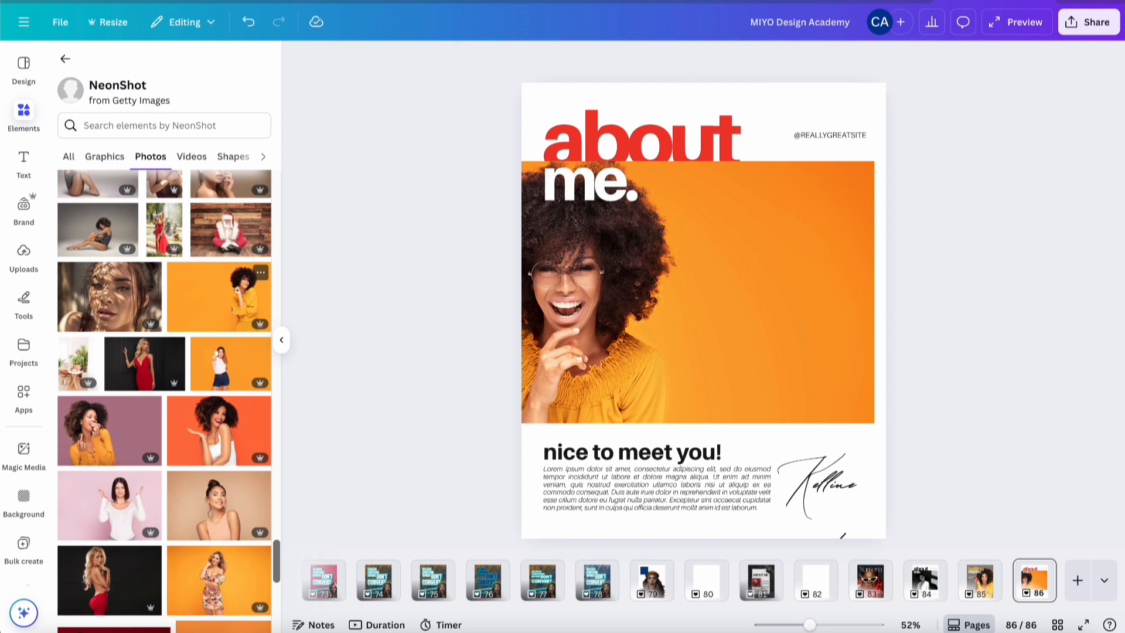
{"action": "scroll", "coordinate": [202, 381], "scroll_direction": "down", "scroll_amount": 5}
{"action": "scroll", "coordinate": [199, 419], "scroll_direction": "down", "scroll_amount": 1}
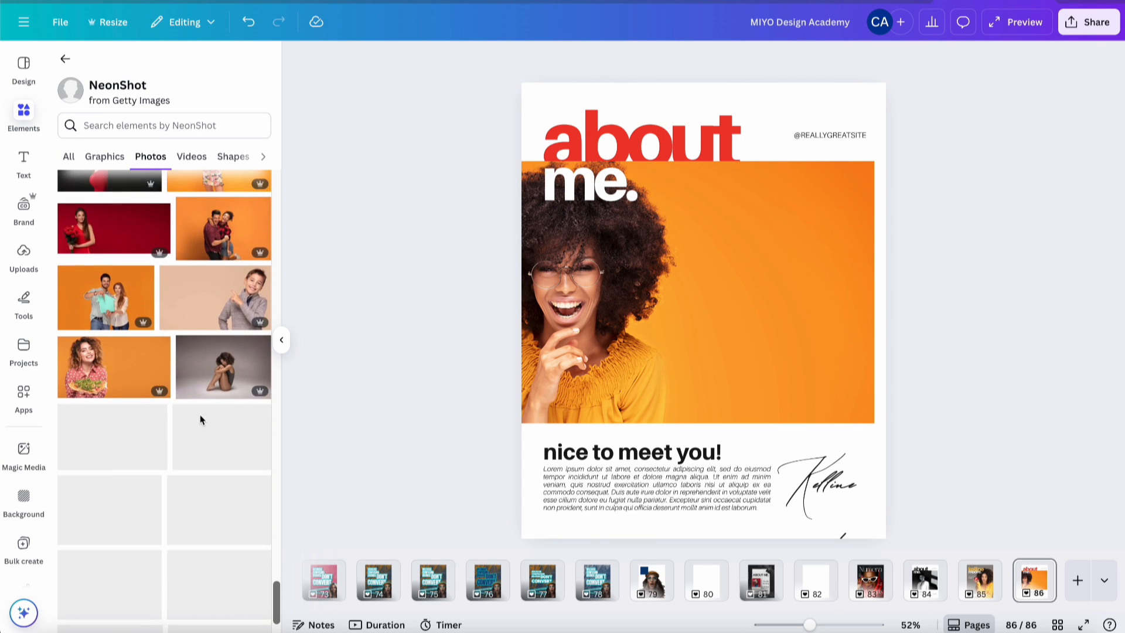
{"action": "left_click", "coordinate": [205, 430]}
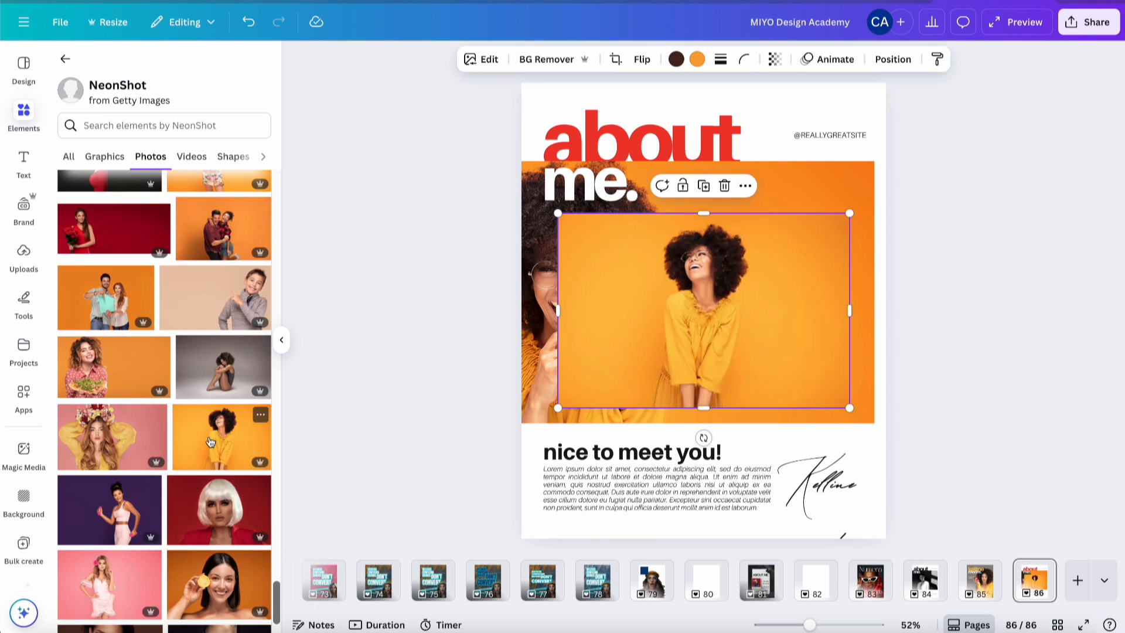
{"action": "key", "text": "Delete"}
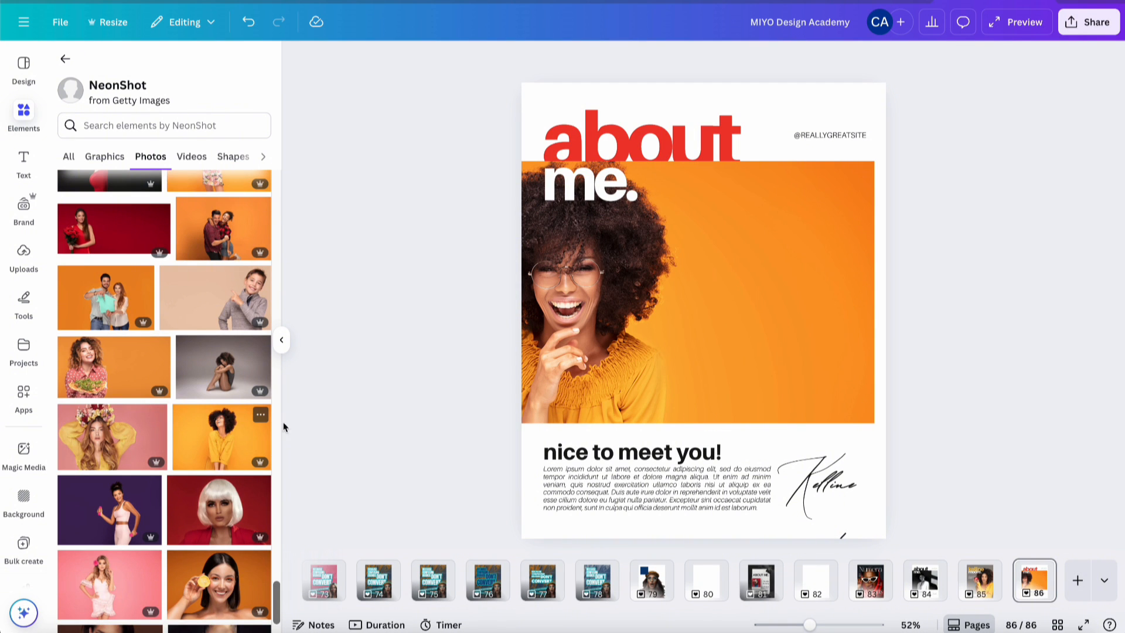
{"action": "scroll", "coordinate": [205, 460], "scroll_direction": "down", "scroll_amount": 6}
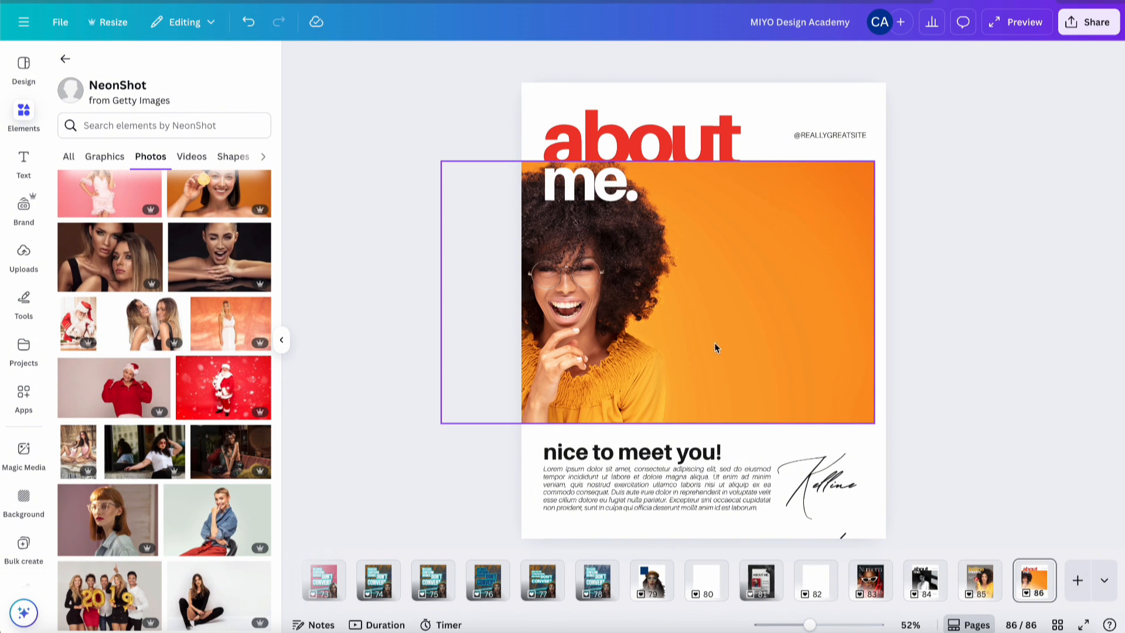
- Reposition the orange photo in its frame and trim the frame's left side to the page edge
{"action": "double_click", "coordinate": [648, 332]}
{"action": "left_click_drag", "start_coordinate": [624, 323], "coordinate": [817, 340]}
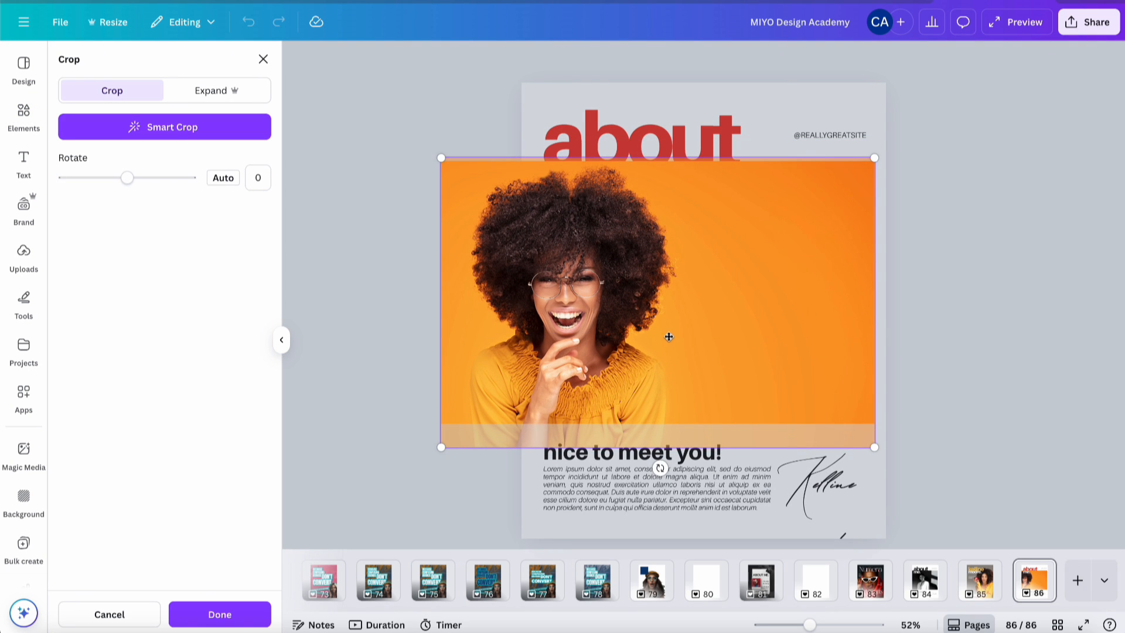
{"action": "left_click", "coordinate": [352, 358]}
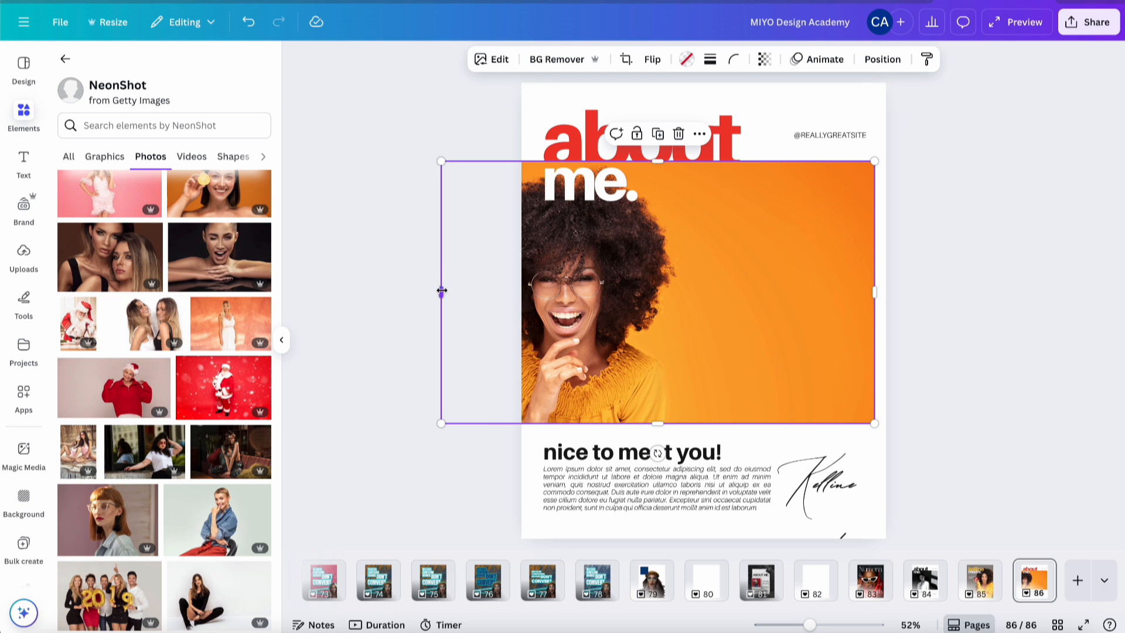
{"action": "left_click_drag", "start_coordinate": [441, 290], "coordinate": [522, 291]}
{"action": "double_click", "coordinate": [643, 299]}
{"action": "left_click_drag", "start_coordinate": [643, 298], "coordinate": [764, 306]}
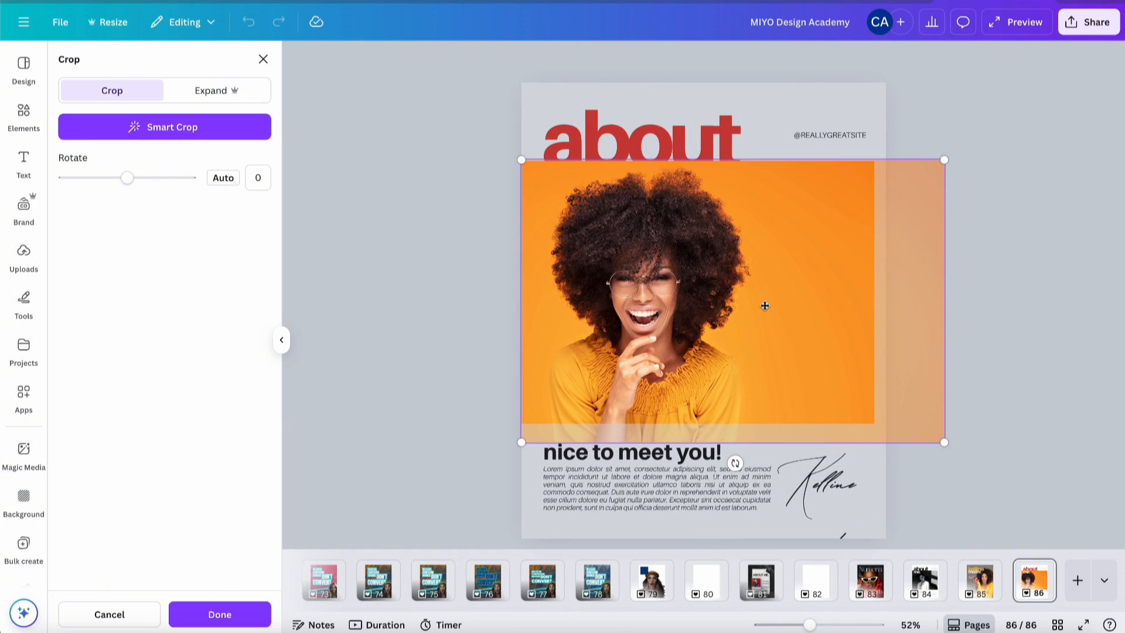
{"action": "left_click", "coordinate": [243, 624]}
{"action": "left_click", "coordinate": [967, 303]}
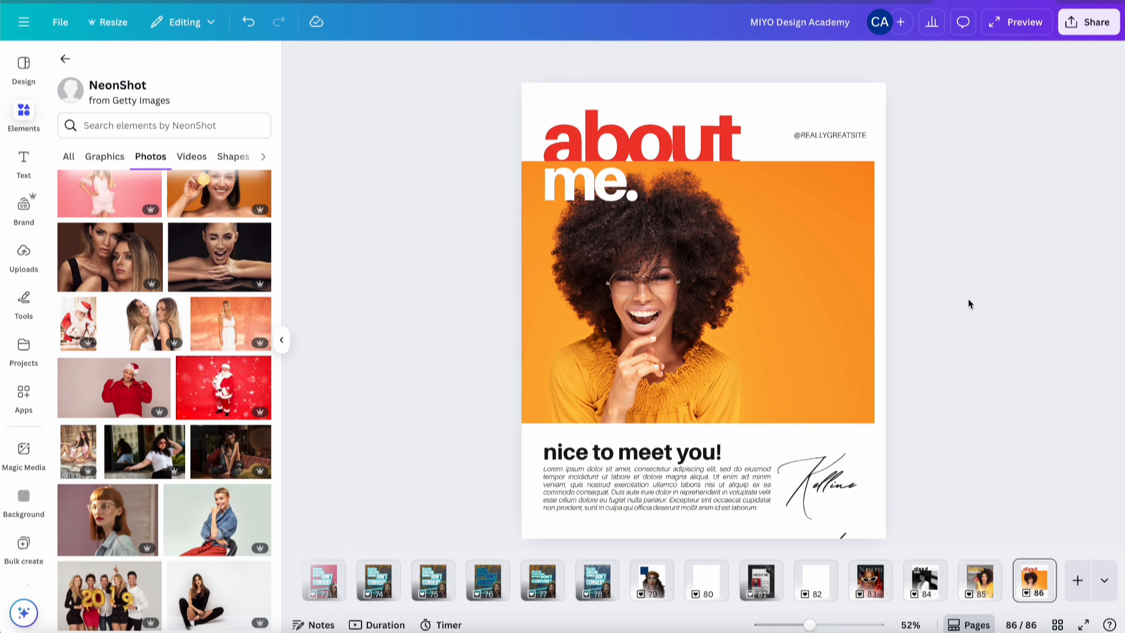
- Flip the orange photo horizontally so the woman sits on the right
{"action": "left_click", "coordinate": [681, 315]}
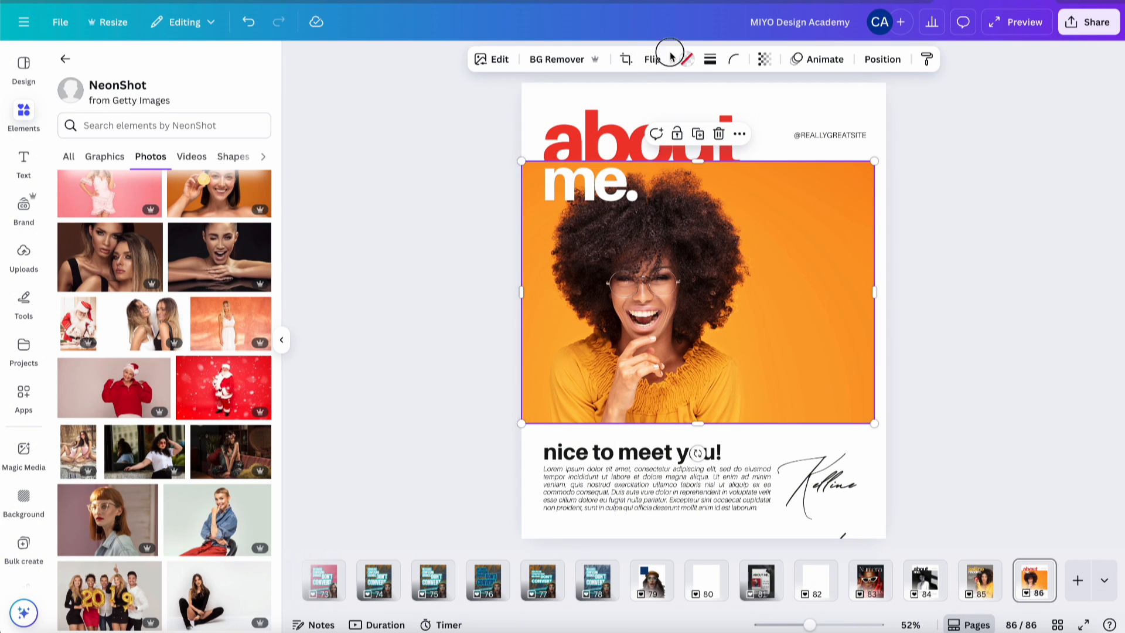
{"action": "left_click", "coordinate": [650, 59]}
{"action": "left_click", "coordinate": [659, 92]}
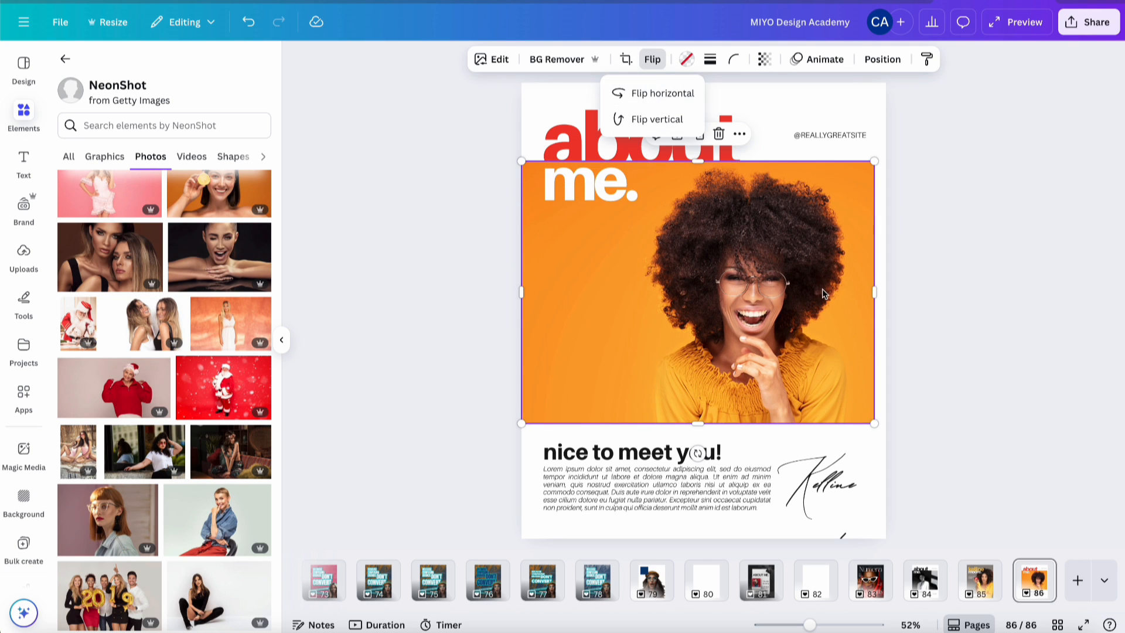
{"action": "left_click", "coordinate": [923, 279]}
{"action": "left_click", "coordinate": [932, 279]}
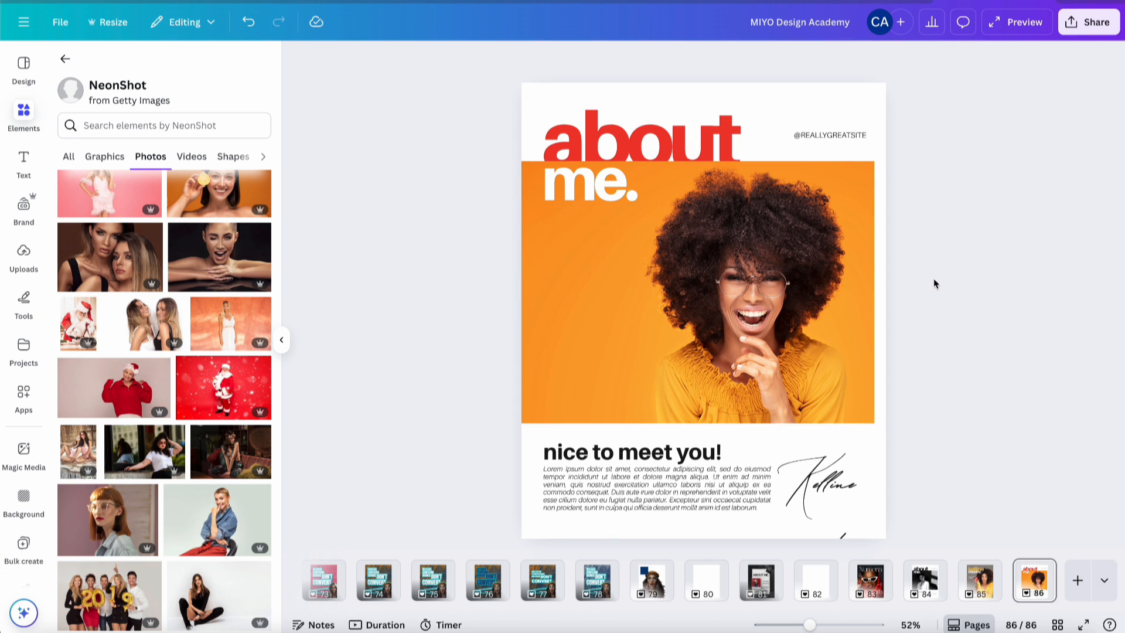
{"action": "left_click", "coordinate": [592, 240]}
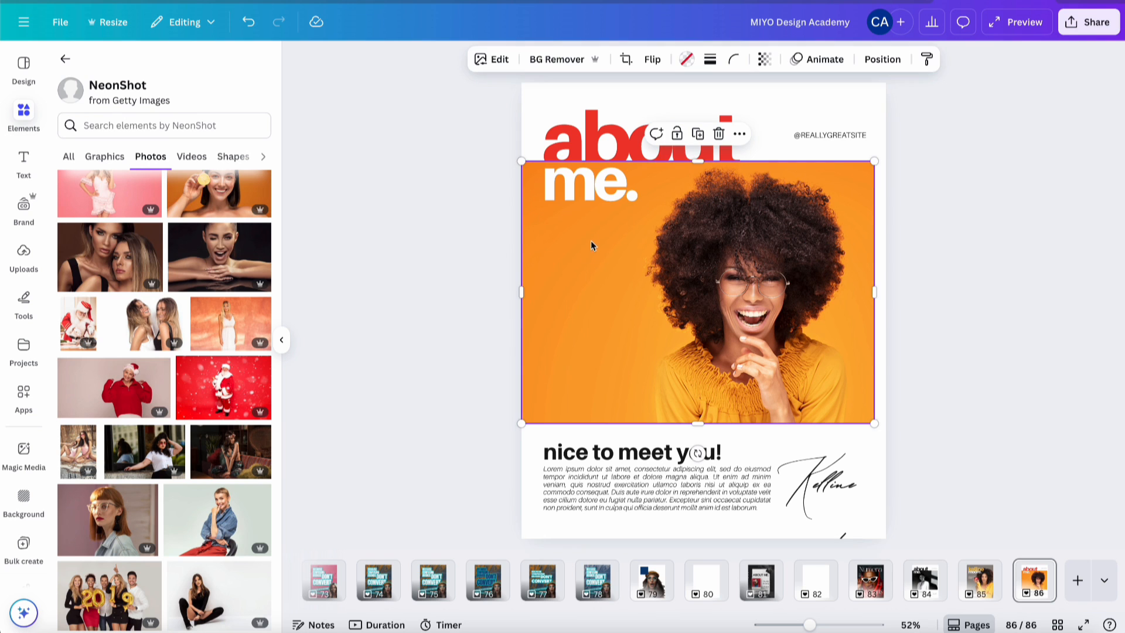
{"action": "left_click", "coordinate": [495, 61]}
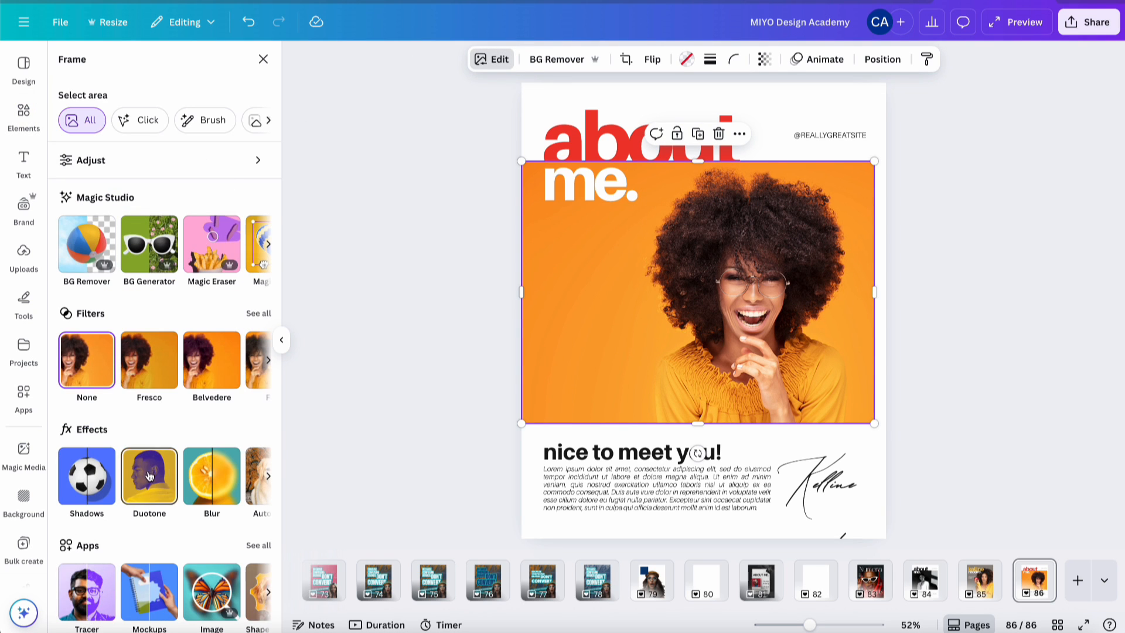
- Apply a custom Duotone to the photo with red #EF392F shadows
{"action": "left_click", "coordinate": [149, 476]}
{"action": "left_click", "coordinate": [77, 197]}
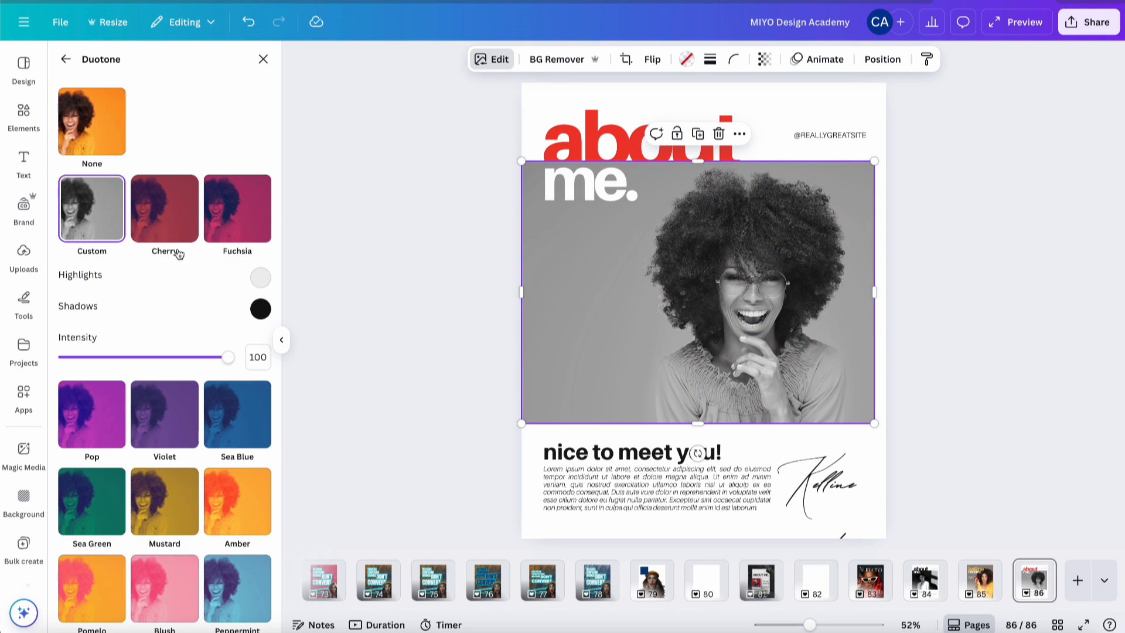
{"action": "left_click", "coordinate": [260, 309]}
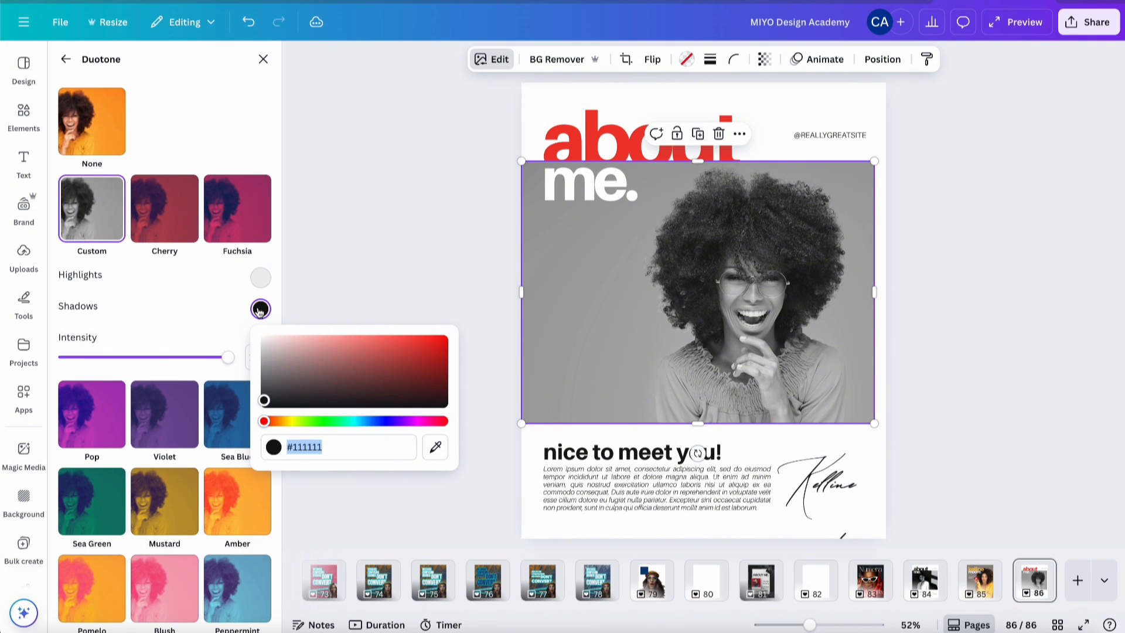
{"action": "type", "text": "#EF392F"}
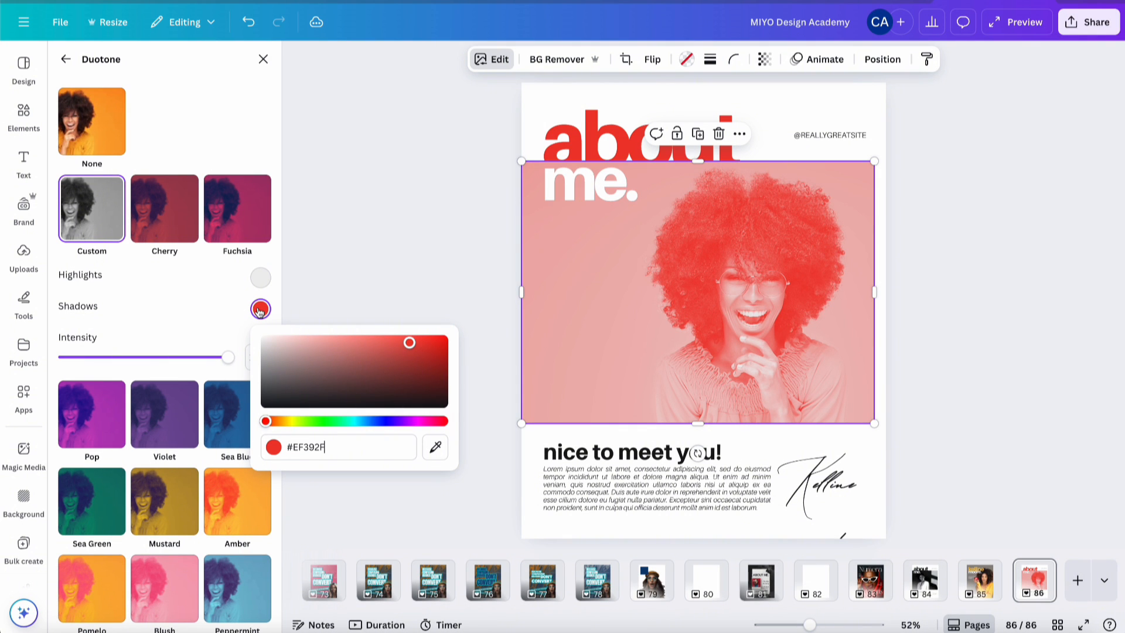
{"action": "left_click", "coordinate": [433, 362]}
{"action": "left_click_drag", "start_coordinate": [445, 347], "coordinate": [476, 351]}
- Set the duotone highlights to red #EF392F
{"action": "left_click", "coordinate": [260, 277]}
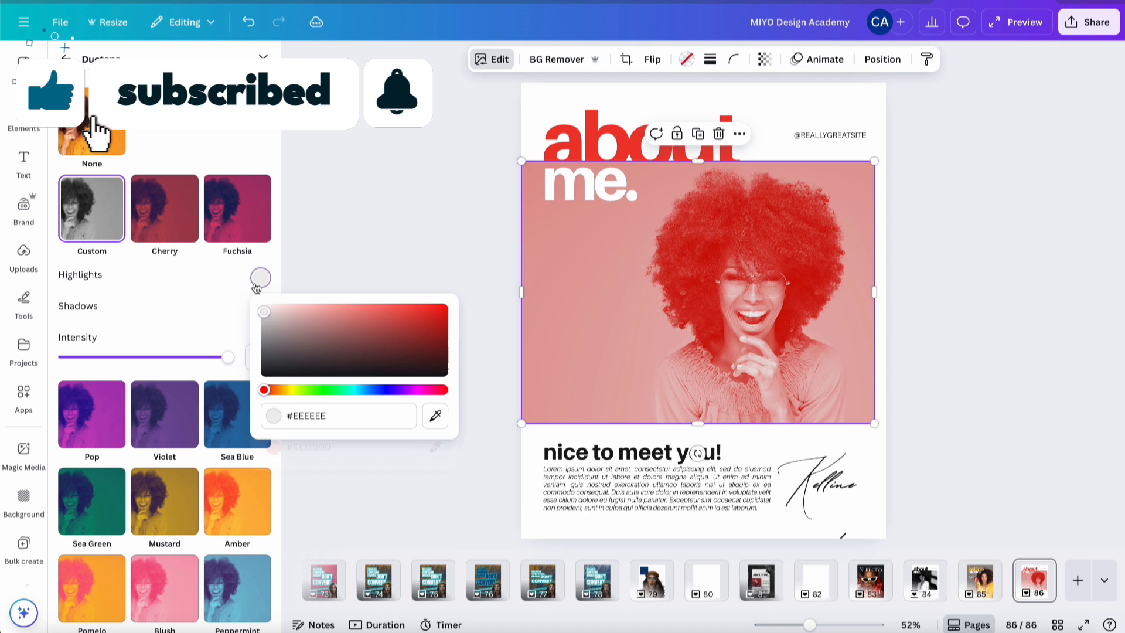
{"action": "left_click_drag", "start_coordinate": [268, 316], "coordinate": [233, 329]}
{"action": "left_click", "coordinate": [204, 280]}
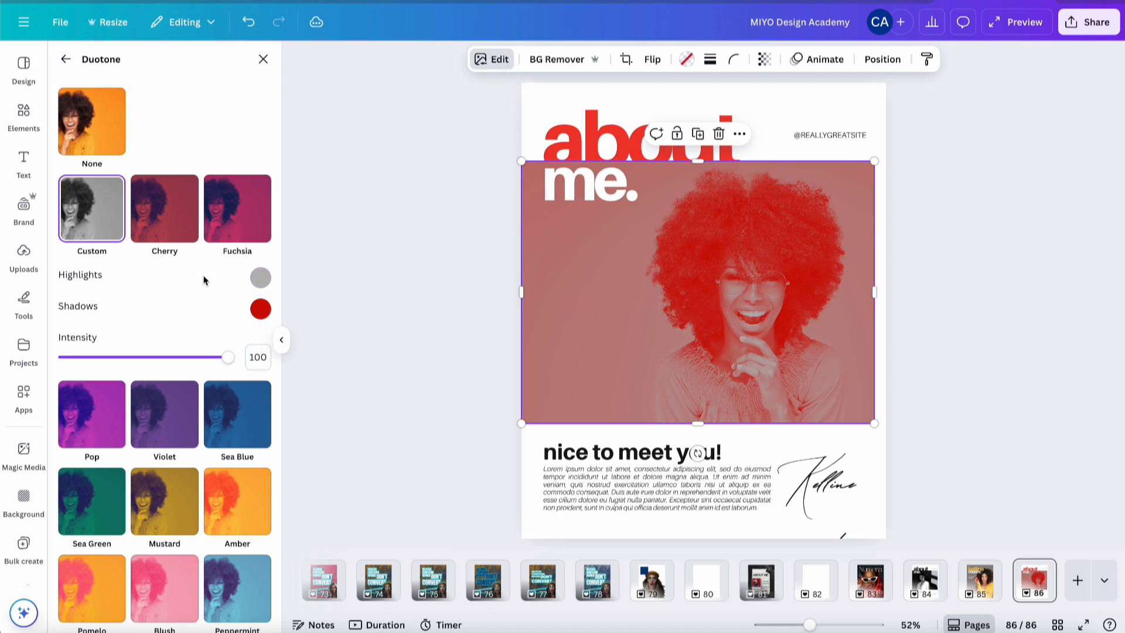
{"action": "left_click", "coordinate": [260, 277]}
{"action": "type", "text": "#EF392F"}
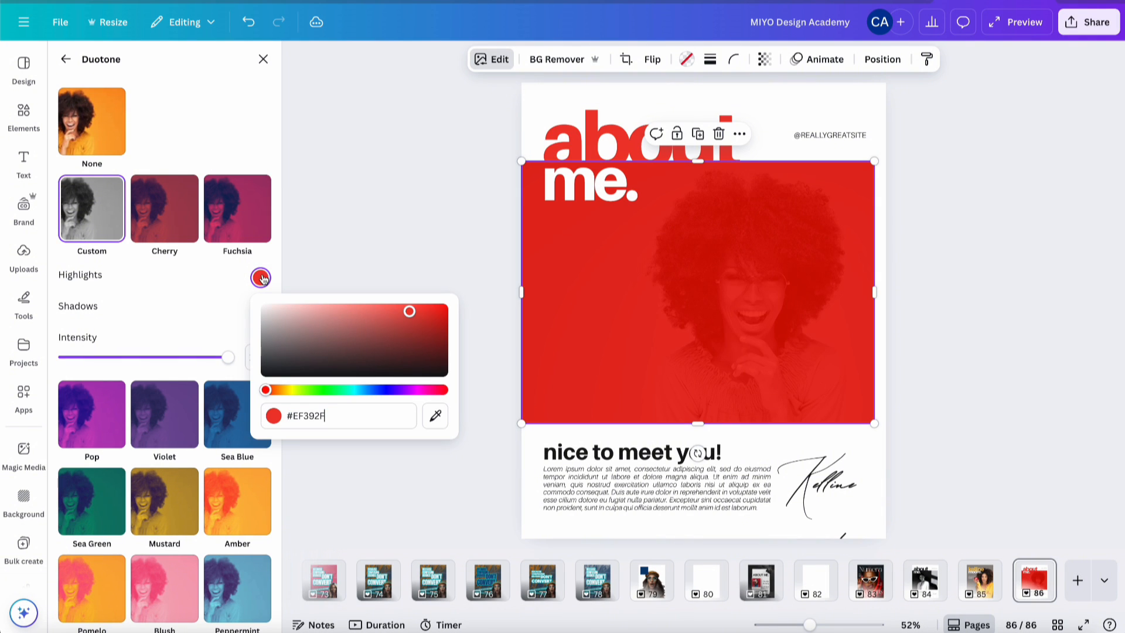
{"action": "left_click", "coordinate": [222, 312]}
- Darken the duotone shadows to pure black #000000
{"action": "left_click", "coordinate": [261, 309]}
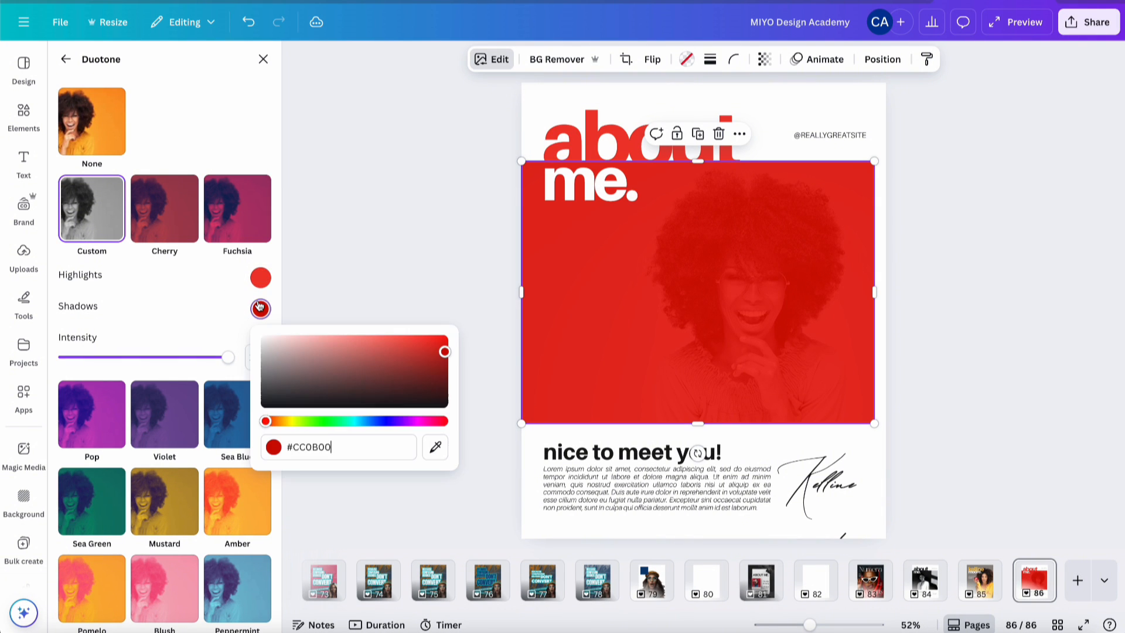
{"action": "left_click", "coordinate": [443, 390]}
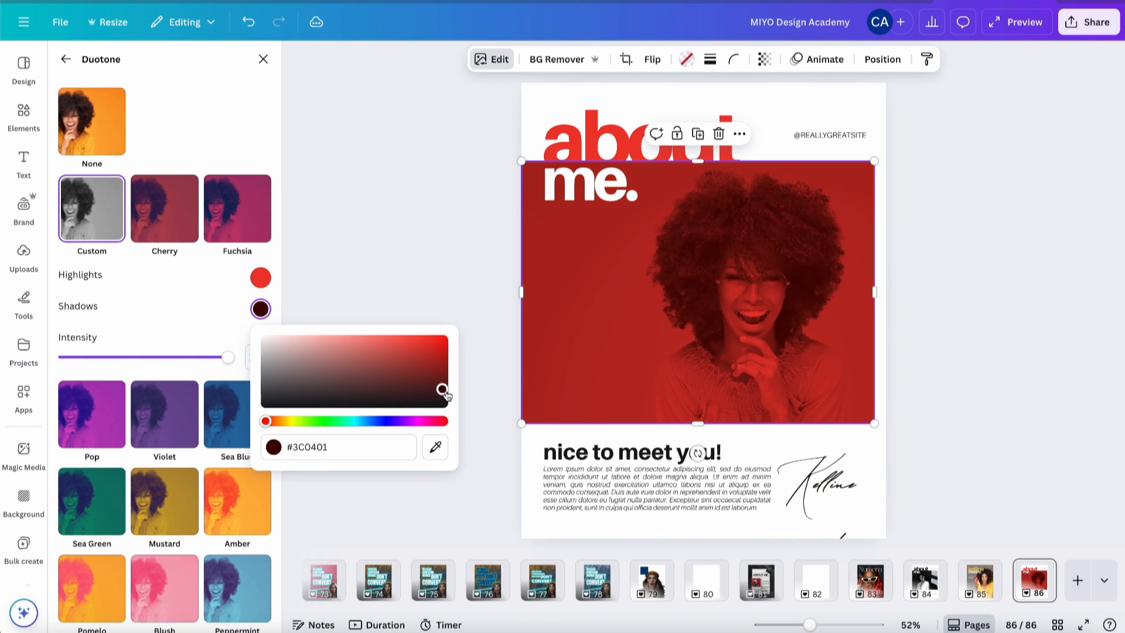
{"action": "left_click_drag", "start_coordinate": [443, 391], "coordinate": [458, 406]}
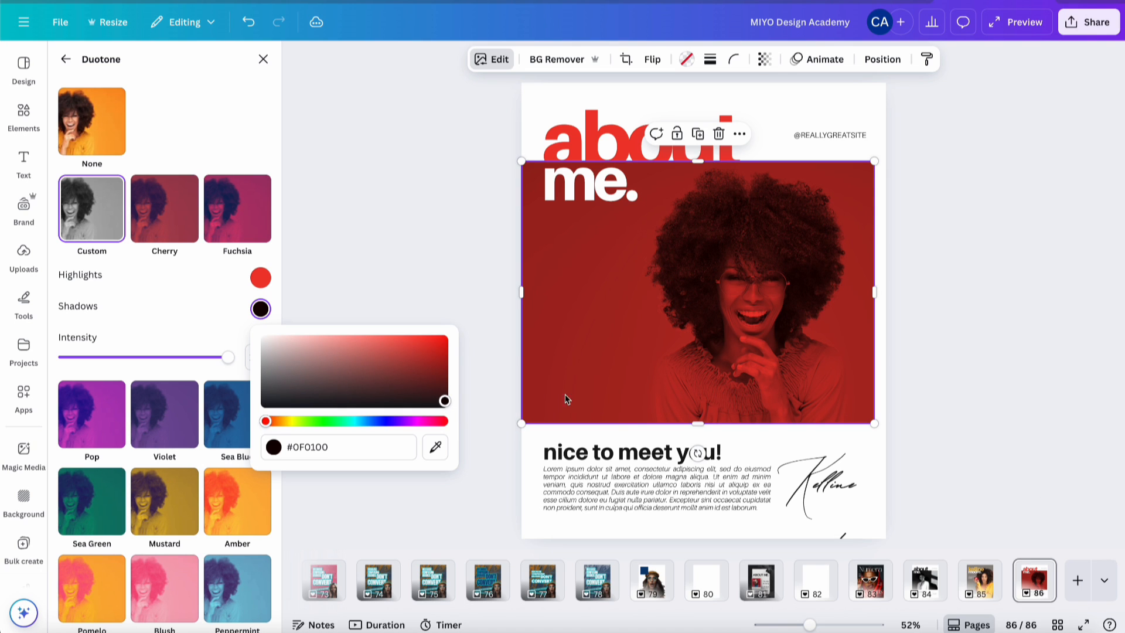
{"action": "left_click_drag", "start_coordinate": [446, 404], "coordinate": [473, 429]}
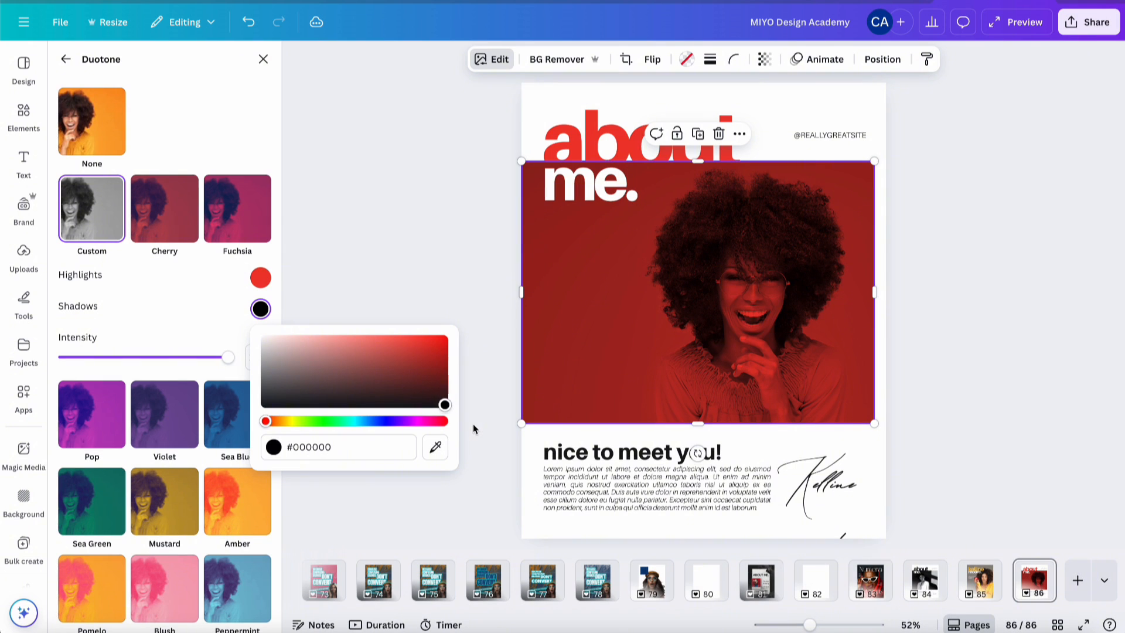
{"action": "left_click", "coordinate": [924, 578]}
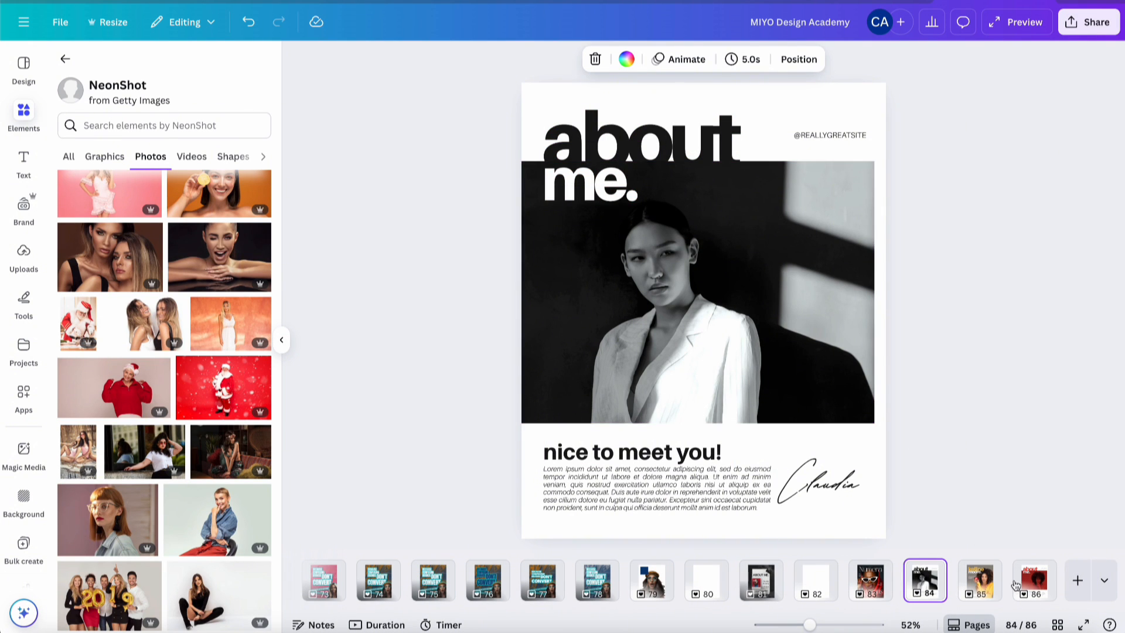
{"action": "left_click", "coordinate": [1034, 593]}
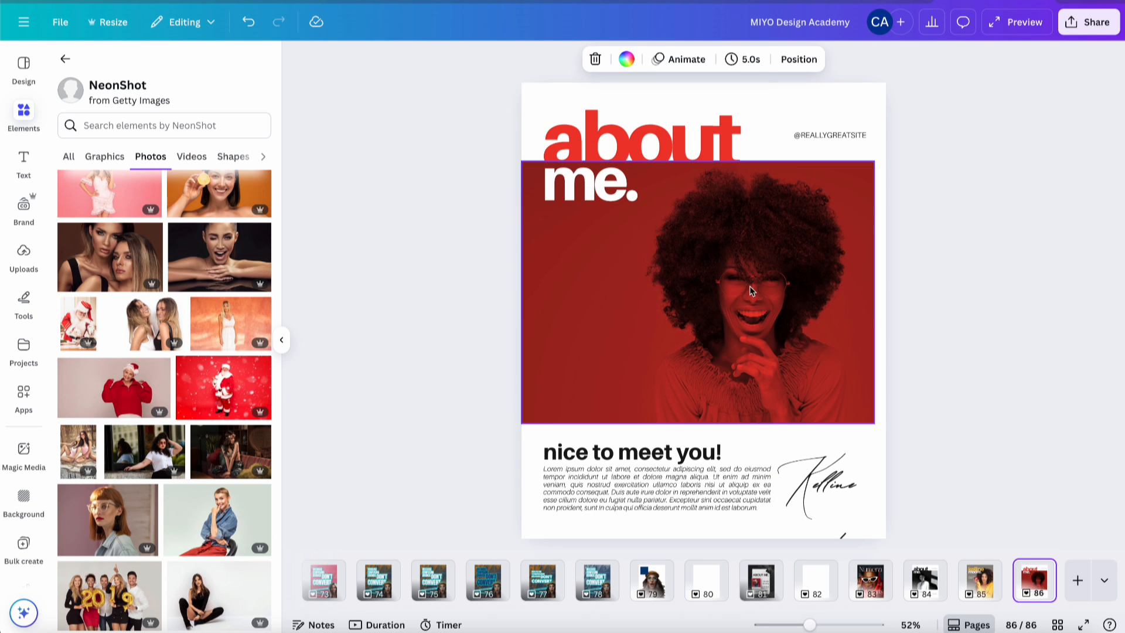
{"action": "left_click", "coordinate": [610, 185]}
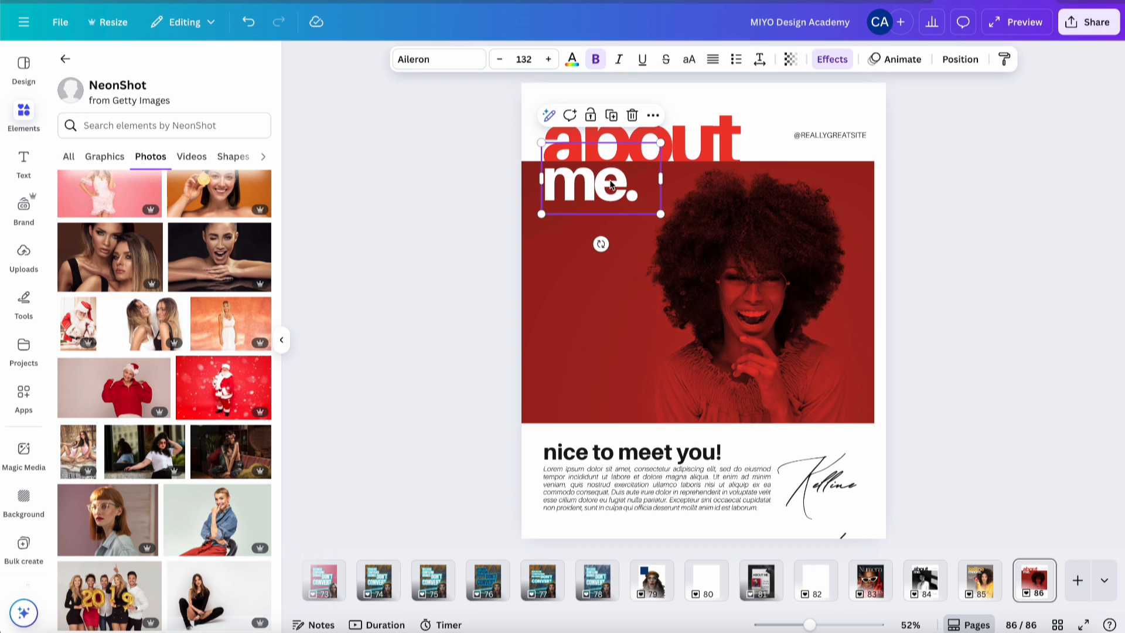
{"action": "left_click", "coordinate": [572, 59]}
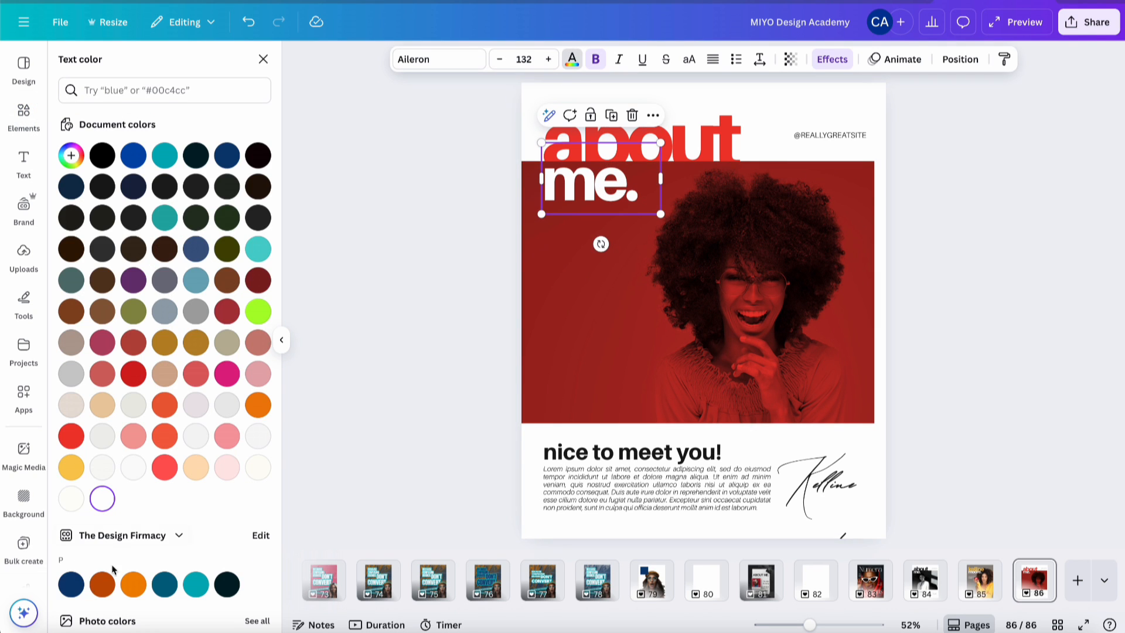
{"action": "left_click", "coordinate": [71, 467]}
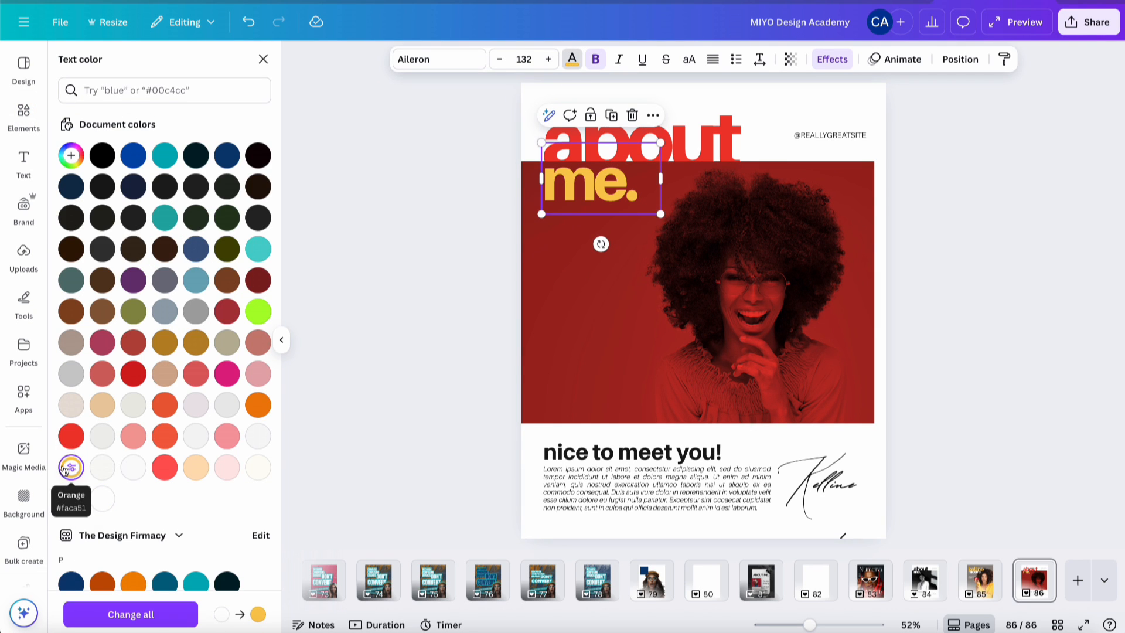
{"action": "left_click", "coordinate": [979, 581]}
{"action": "left_click", "coordinate": [1034, 579]}
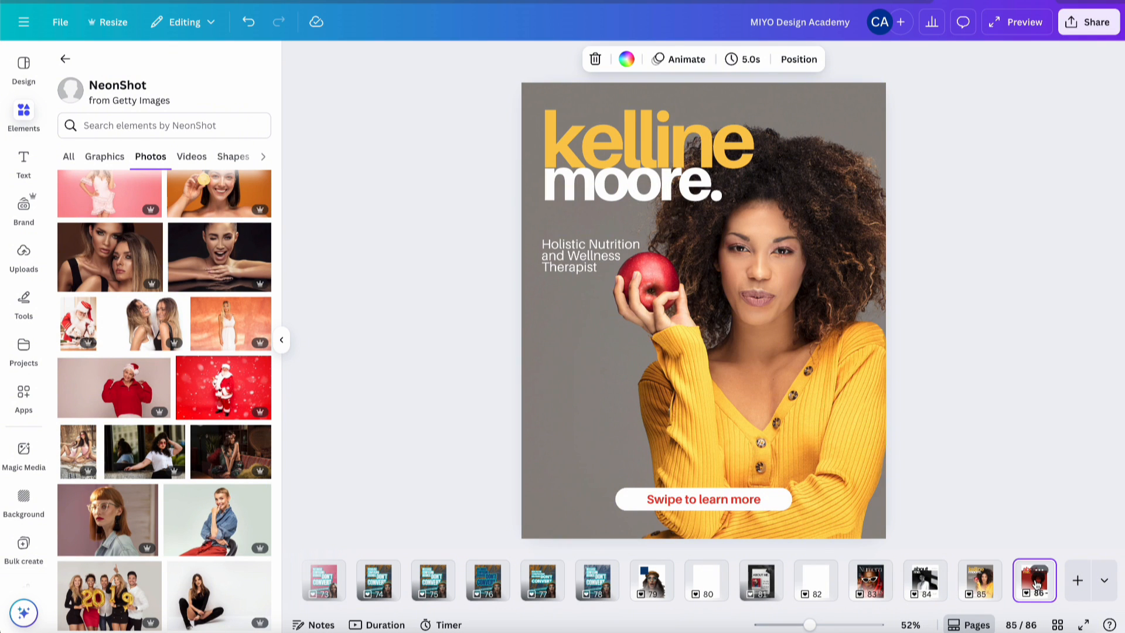
{"action": "left_click", "coordinate": [963, 414]}
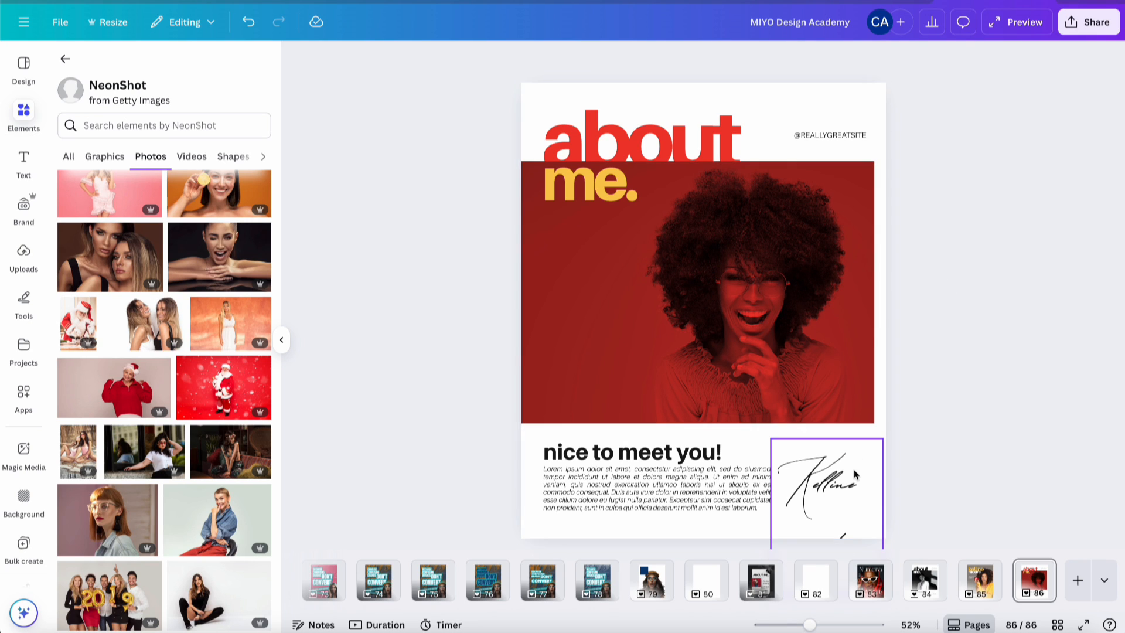
- Set the paragraph under 'nice to meet you!' to font size 24
{"action": "left_click", "coordinate": [650, 458]}
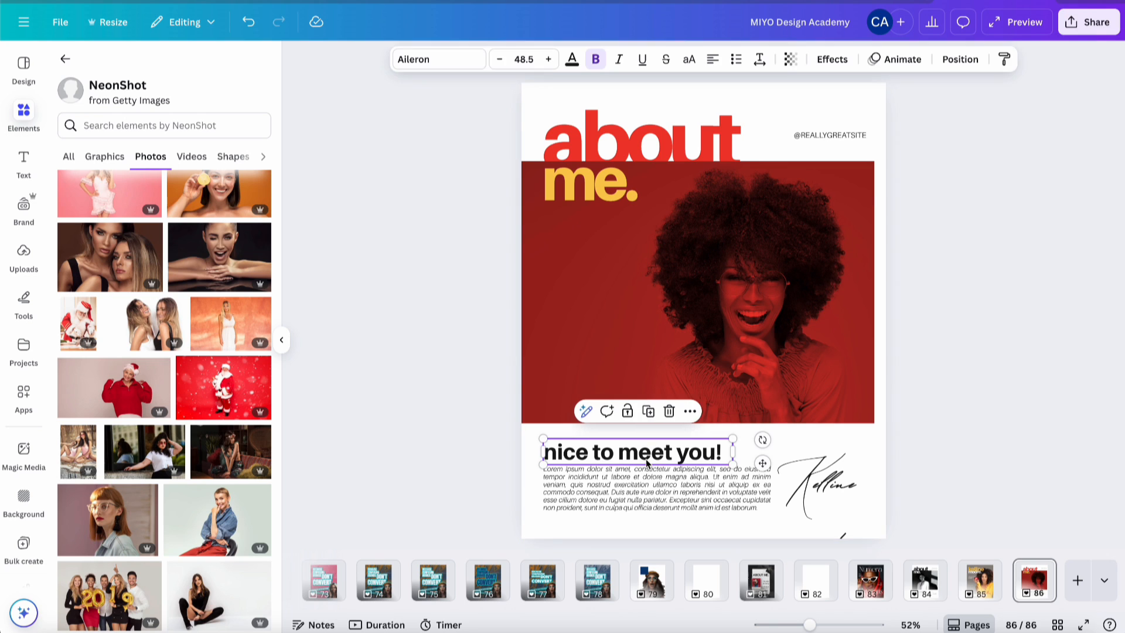
{"action": "left_click", "coordinate": [710, 494]}
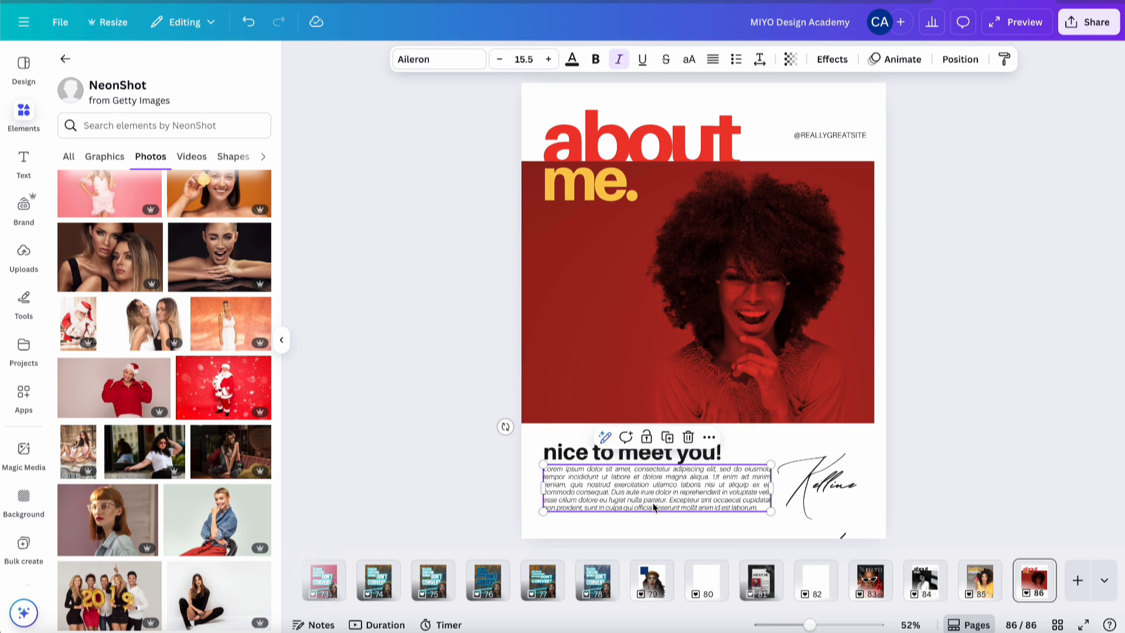
{"action": "left_click", "coordinate": [522, 59]}
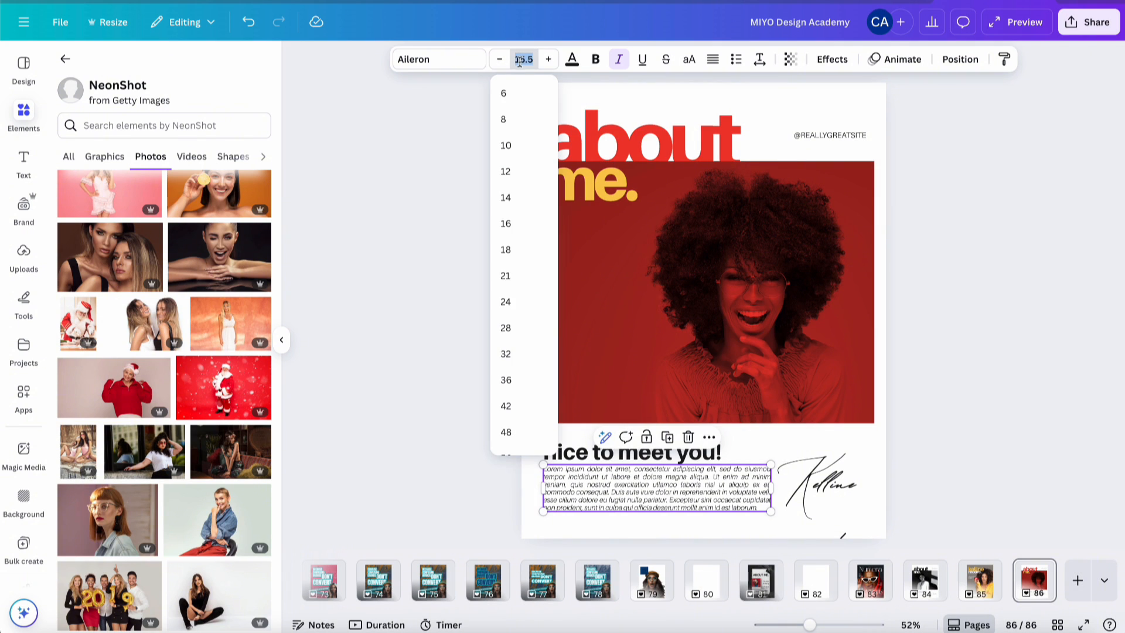
{"action": "left_click", "coordinate": [518, 309]}
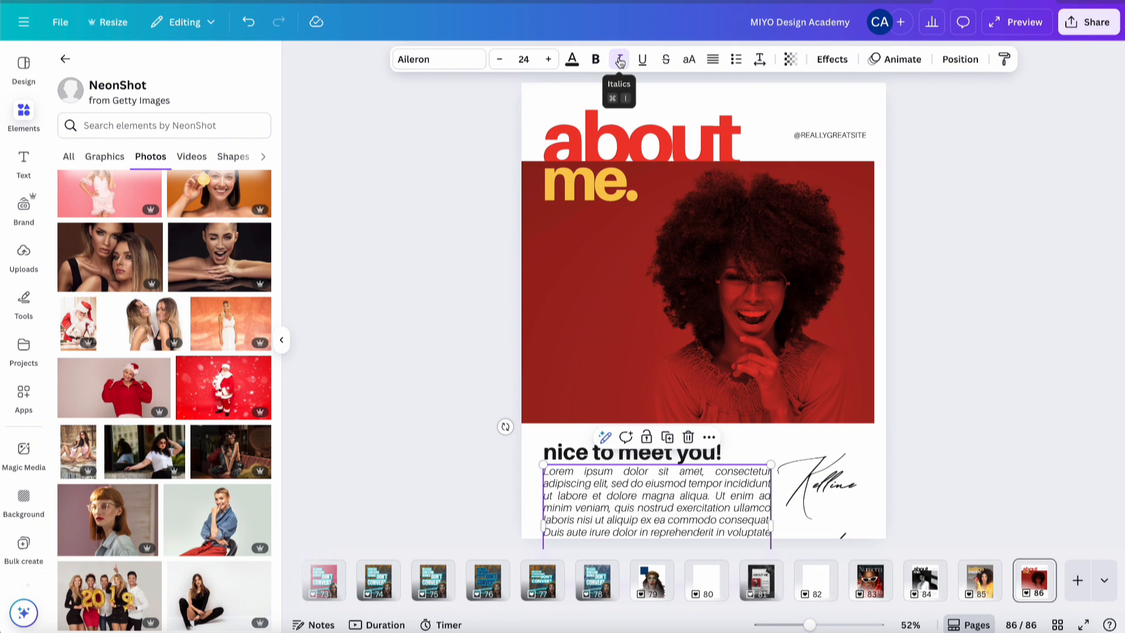
- Delete the paragraph's opening 'Lorem…aliqua.' and closing 'Excepteur…laborum.' sentences
{"action": "double_click", "coordinate": [637, 496]}
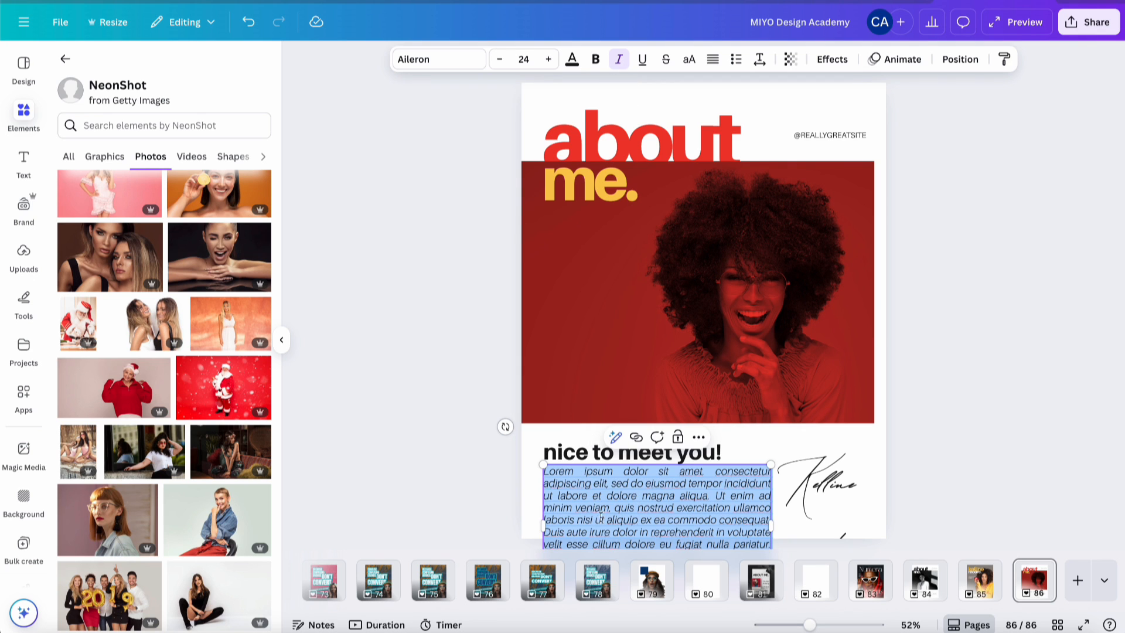
{"action": "left_click", "coordinate": [618, 520]}
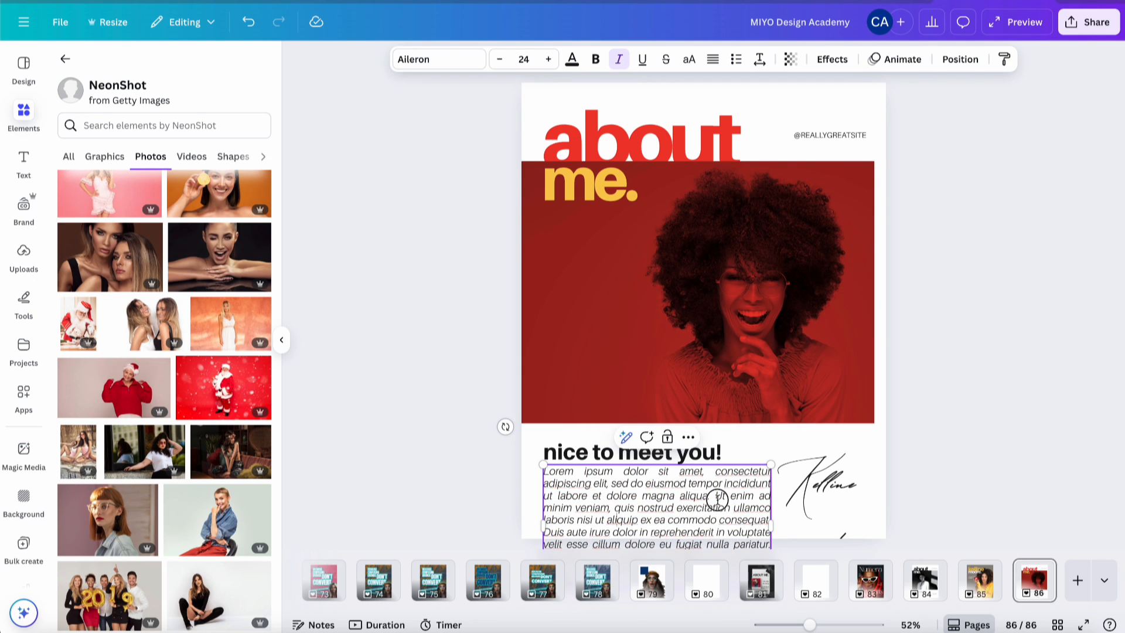
{"action": "left_click_drag", "start_coordinate": [712, 497], "coordinate": [561, 475]}
{"action": "key", "text": "BackSpace"}
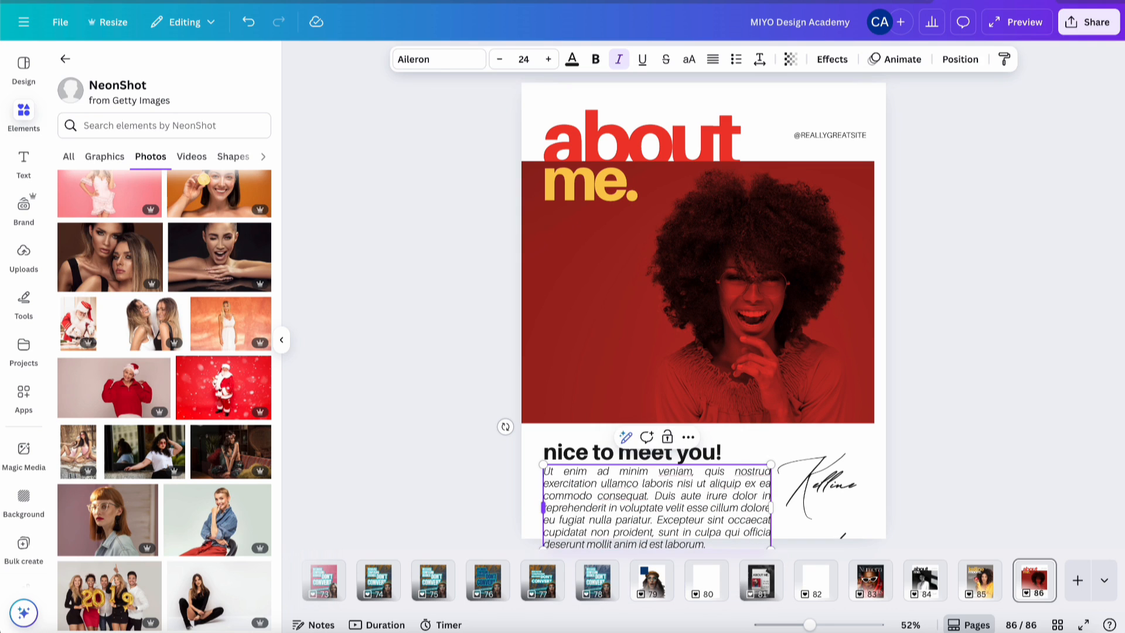
{"action": "left_click_drag", "start_coordinate": [659, 520], "coordinate": [721, 562]}
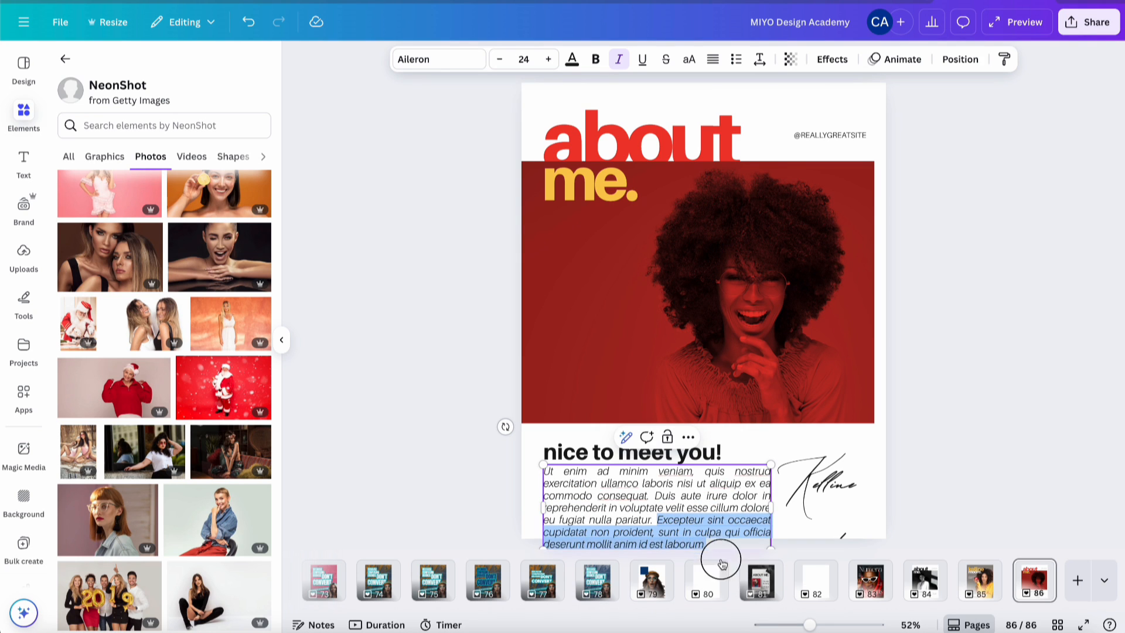
{"action": "key", "text": "BackSpace"}
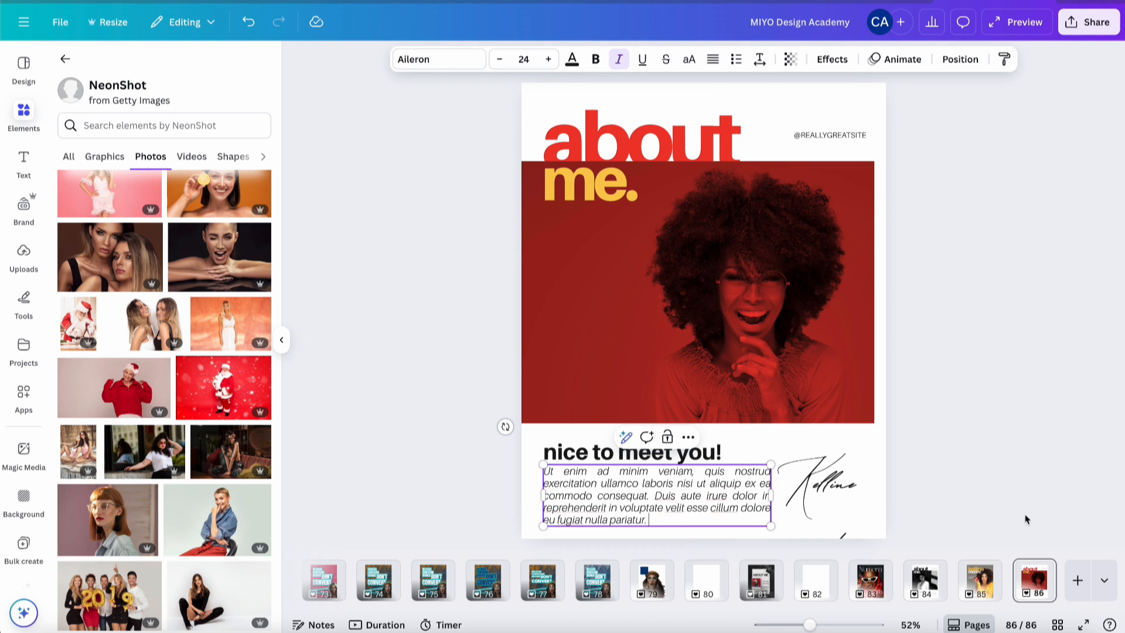
{"action": "left_click", "coordinate": [1061, 475]}
- Narrow the paragraph box and remove the trailing 'voluptate…pariatur.' sentence
{"action": "left_click", "coordinate": [716, 497]}
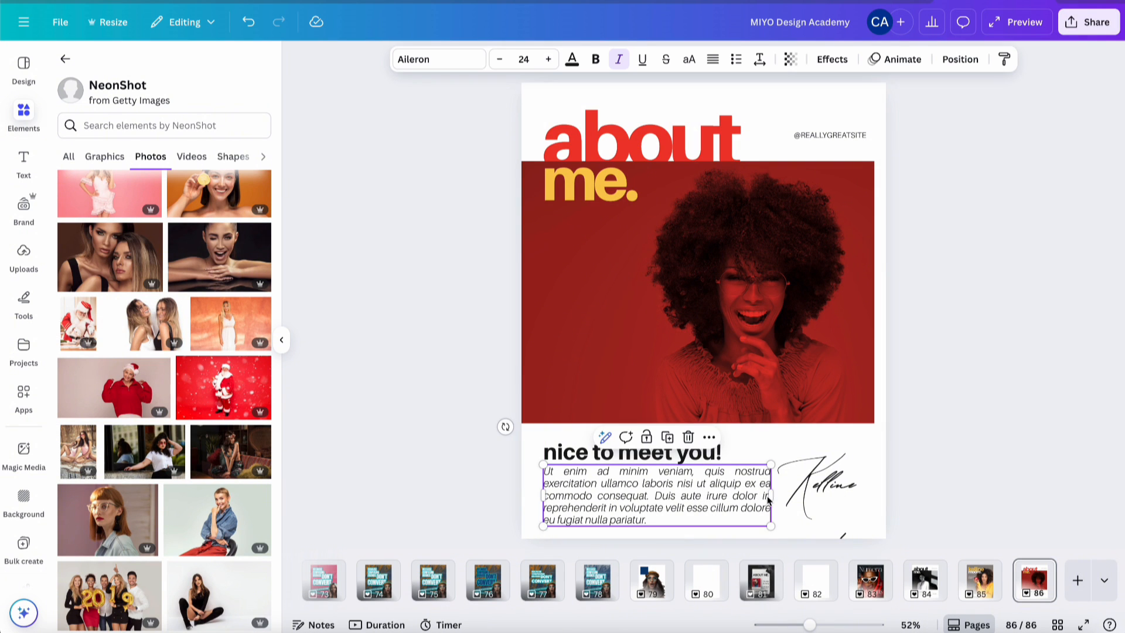
{"action": "left_click_drag", "start_coordinate": [769, 497], "coordinate": [739, 493]}
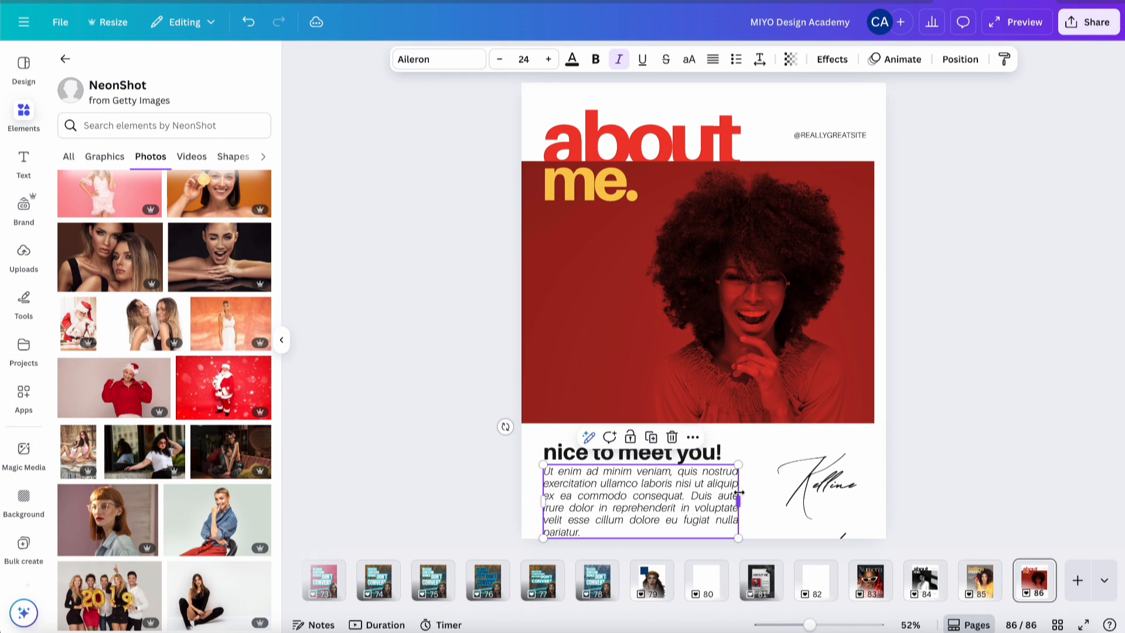
{"action": "left_click", "coordinate": [695, 507]}
{"action": "left_click_drag", "start_coordinate": [695, 508], "coordinate": [695, 534]}
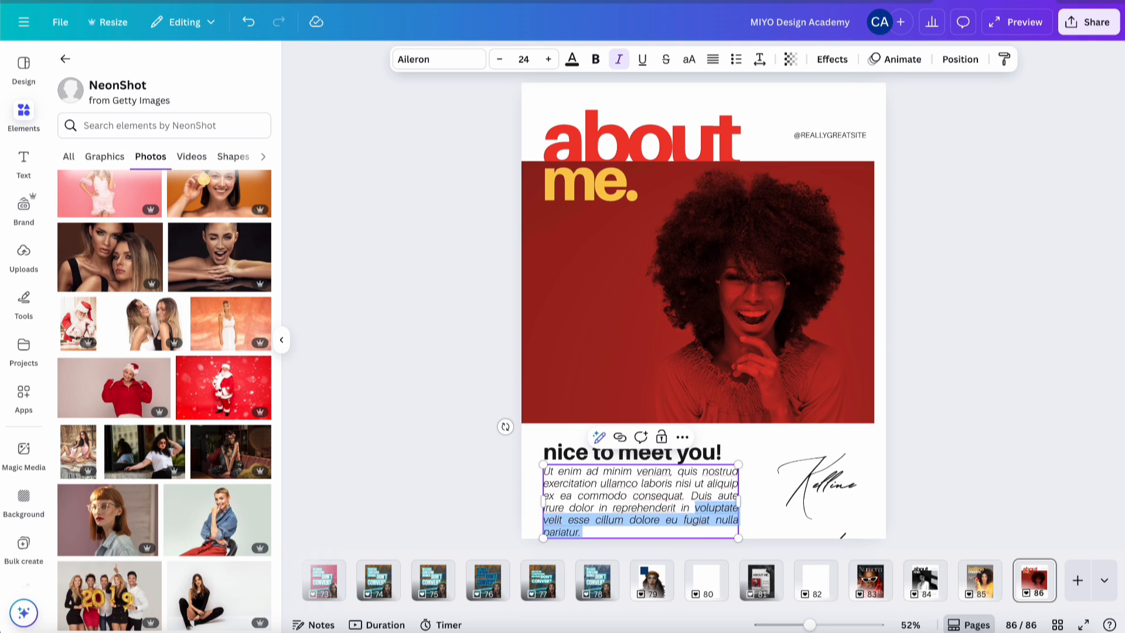
{"action": "key", "text": "BackSpace"}
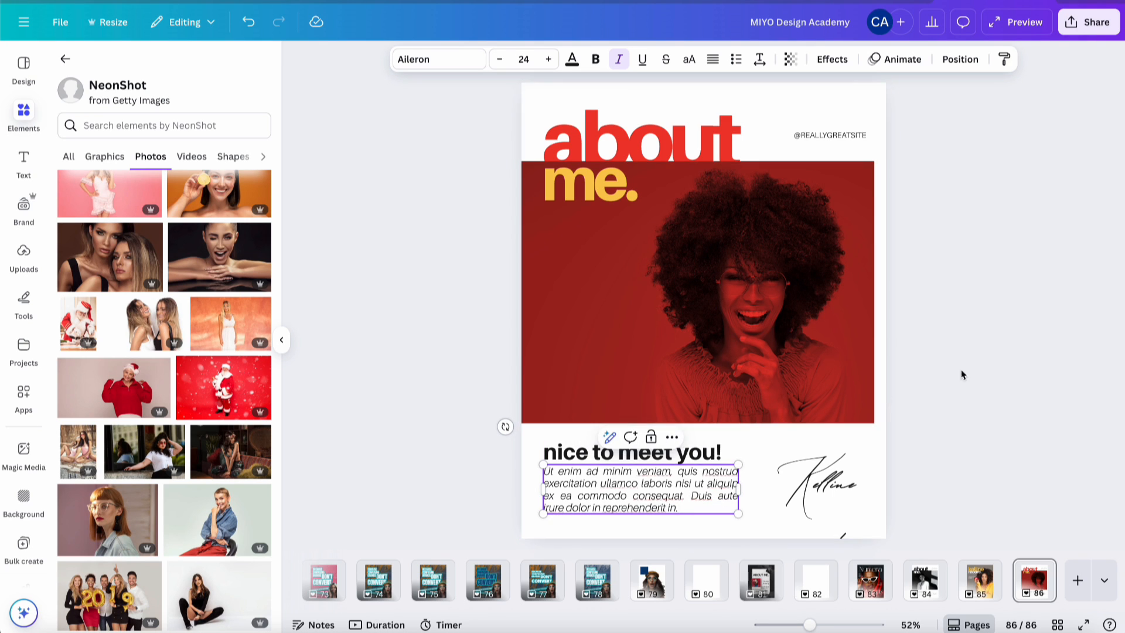
{"action": "left_click", "coordinate": [983, 360]}
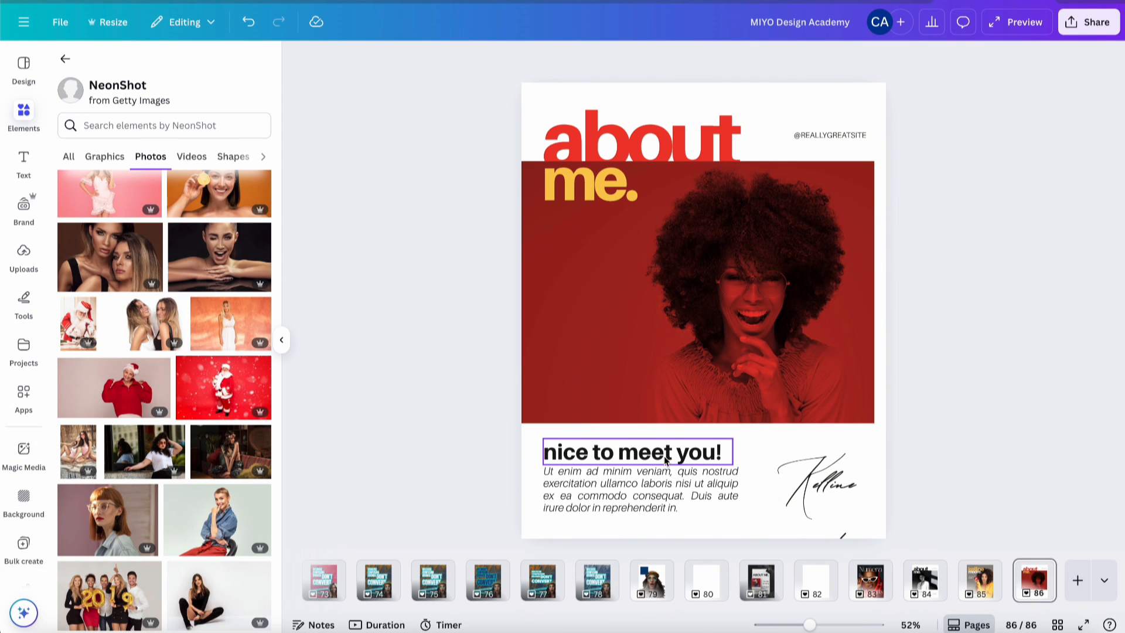
- Join the Kelline signature onto one line and move it onto the photo's bottom edge
{"action": "left_click", "coordinate": [837, 477]}
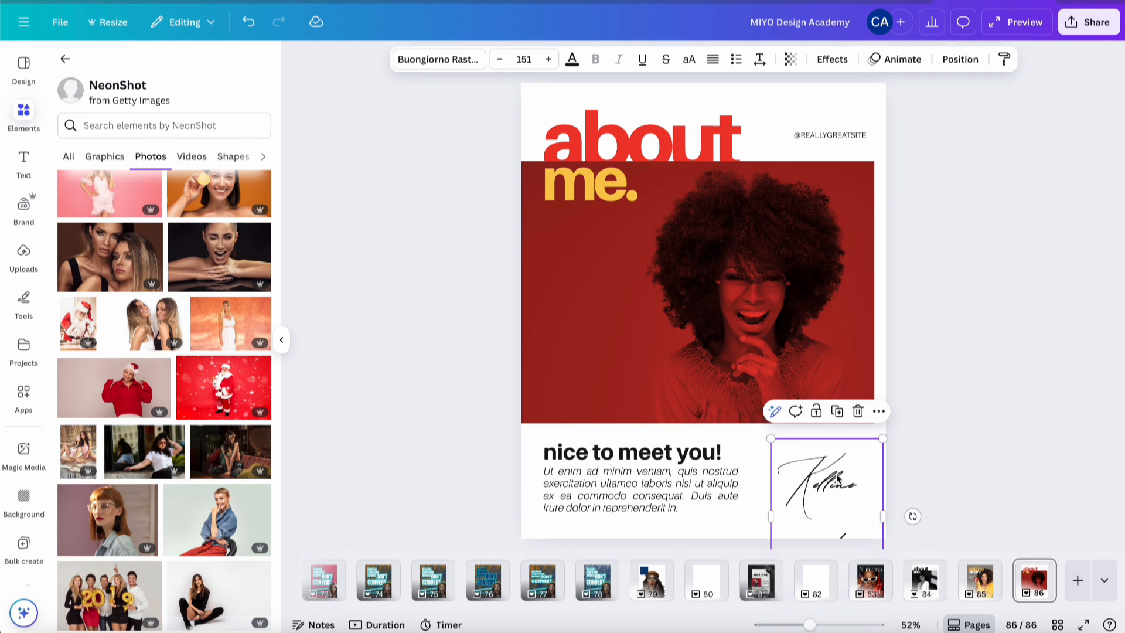
{"action": "mouse_move", "coordinate": [764, 516]}
{"action": "left_mouse_down"}
{"action": "mouse_move", "coordinate": [631, 515]}
{"action": "mouse_move", "coordinate": [660, 515]}
{"action": "left_mouse_up"}
{"action": "left_click", "coordinate": [796, 468]}
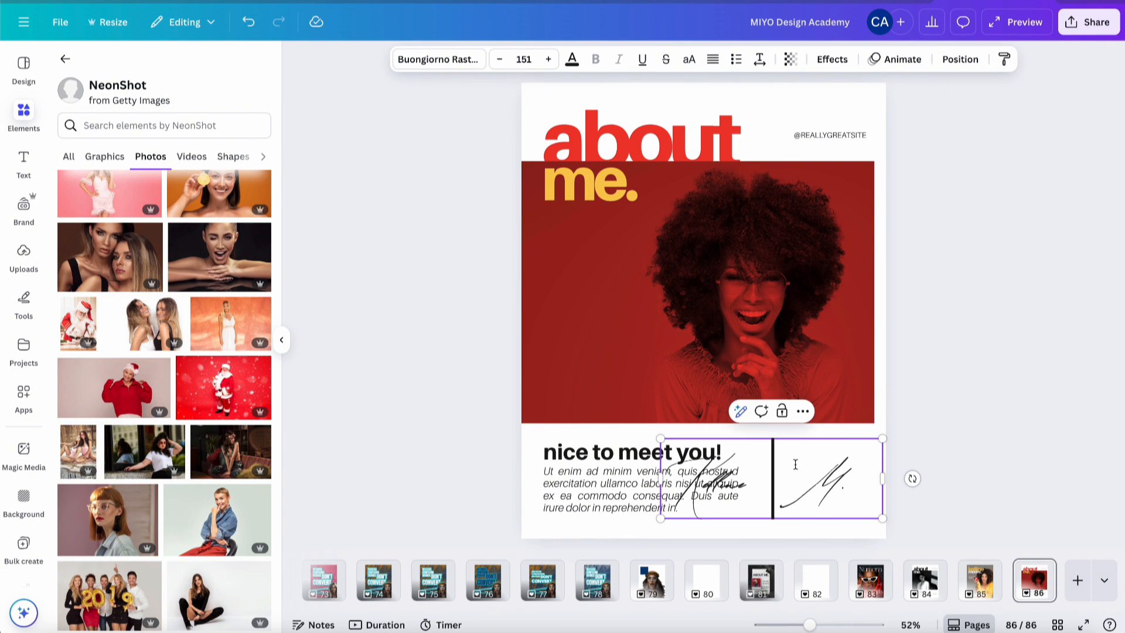
{"action": "key", "text": "BackSpace"}
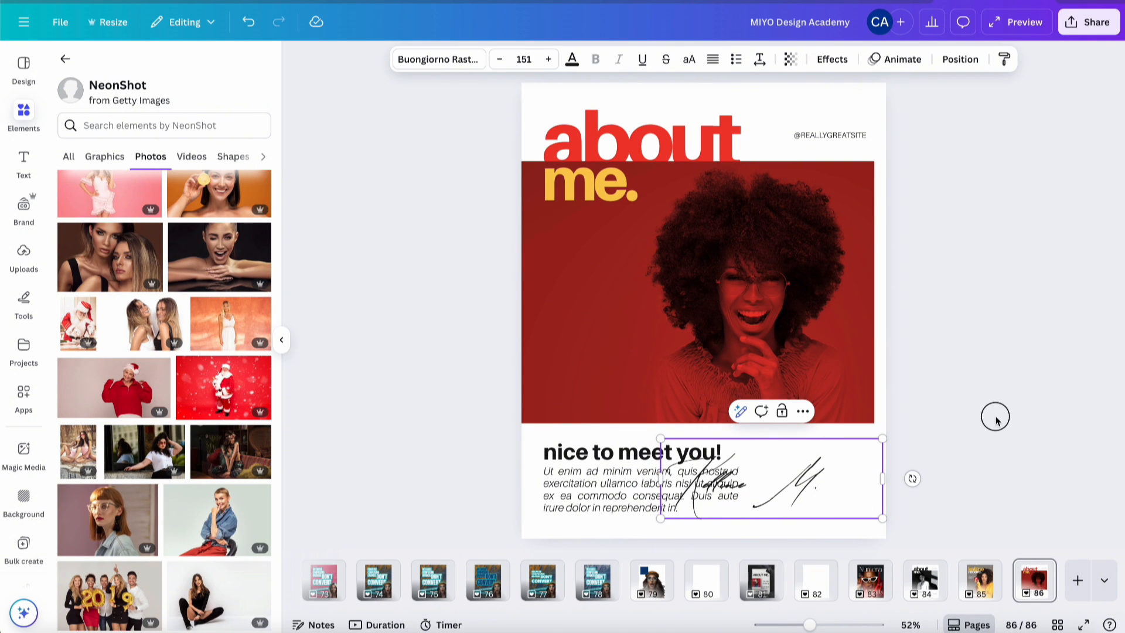
{"action": "left_click", "coordinate": [849, 492]}
{"action": "mouse_move", "coordinate": [849, 492]}
{"action": "left_mouse_down"}
{"action": "mouse_move", "coordinate": [772, 409]}
{"action": "mouse_move", "coordinate": [713, 373]}
{"action": "left_mouse_up"}
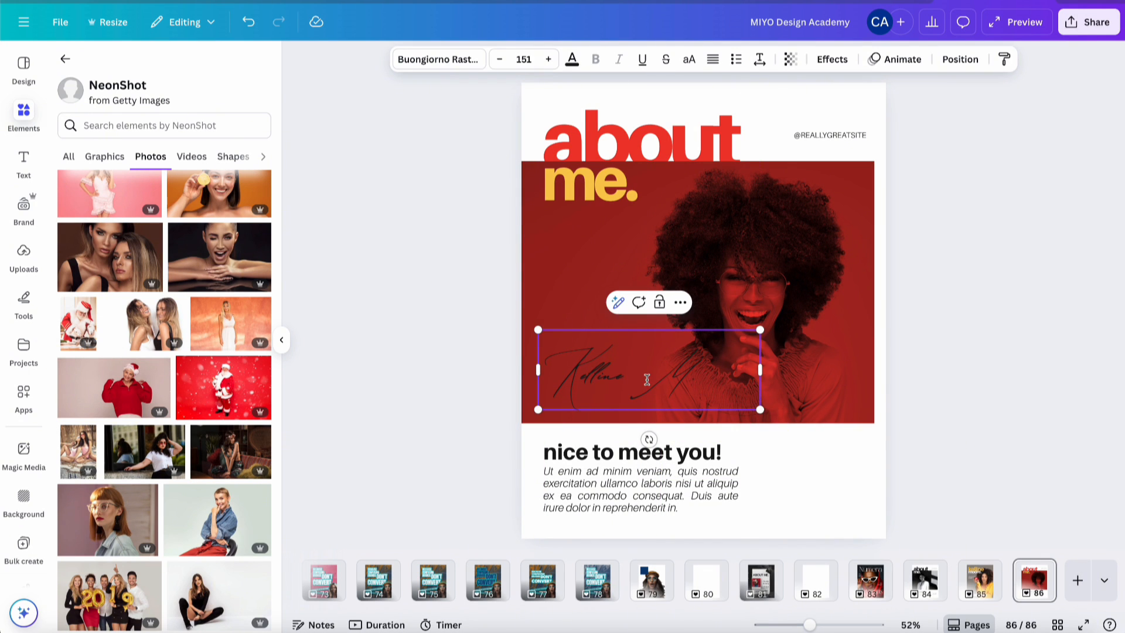
- Apply the Apricots handwriting font to the signature and resize it to fit one line
{"action": "key", "text": "ctrl+a"}
{"action": "left_click", "coordinate": [454, 60]}
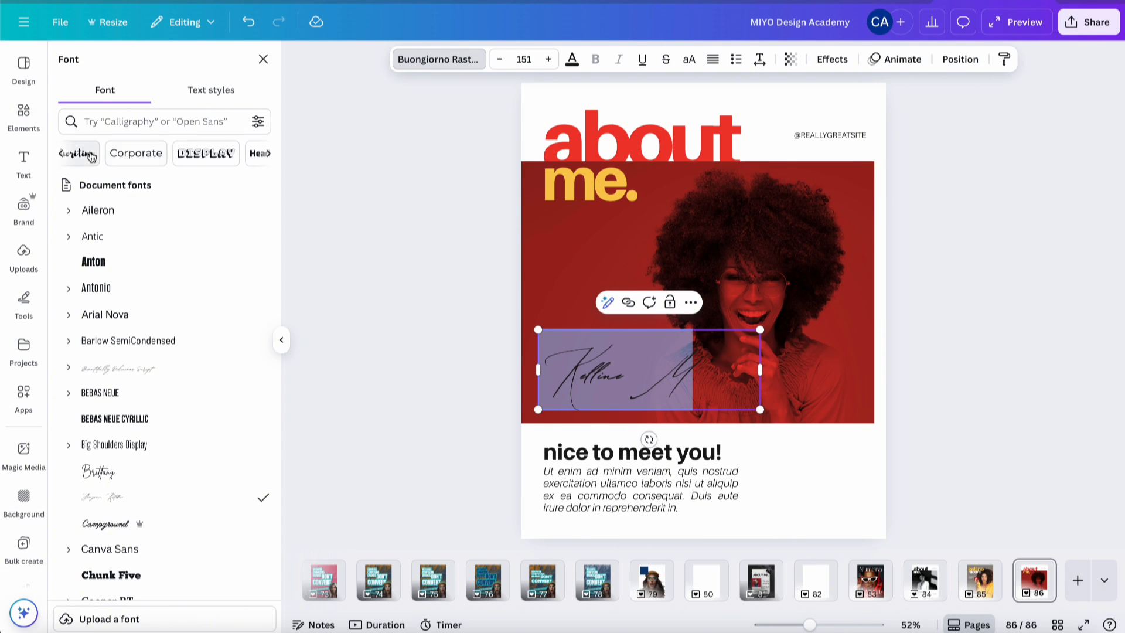
{"action": "left_click", "coordinate": [61, 152]}
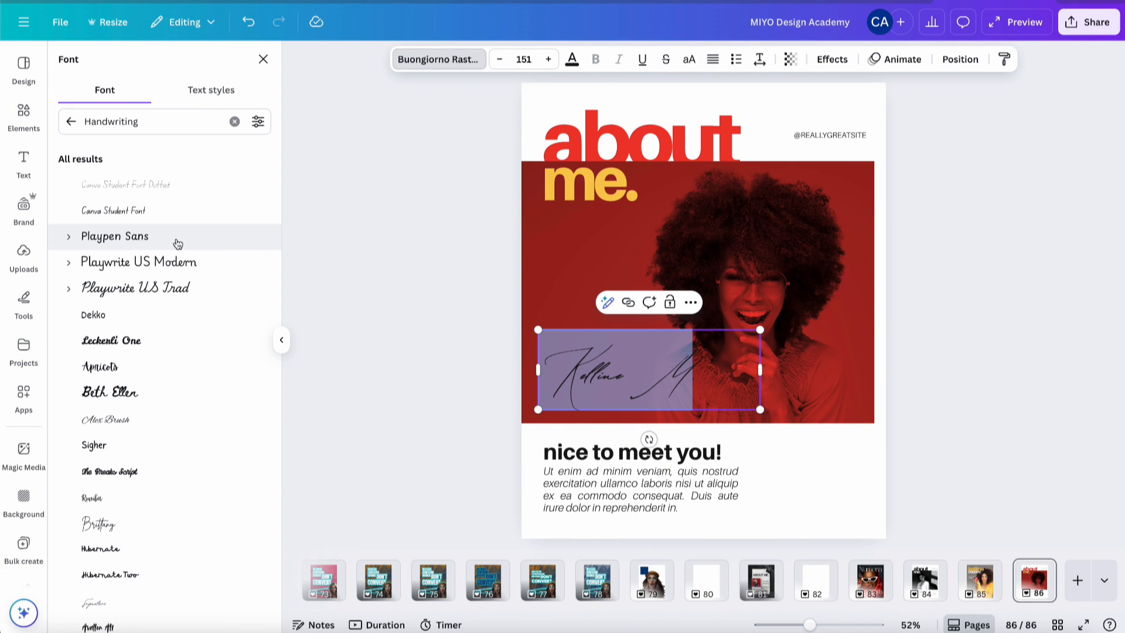
{"action": "left_click", "coordinate": [159, 367]}
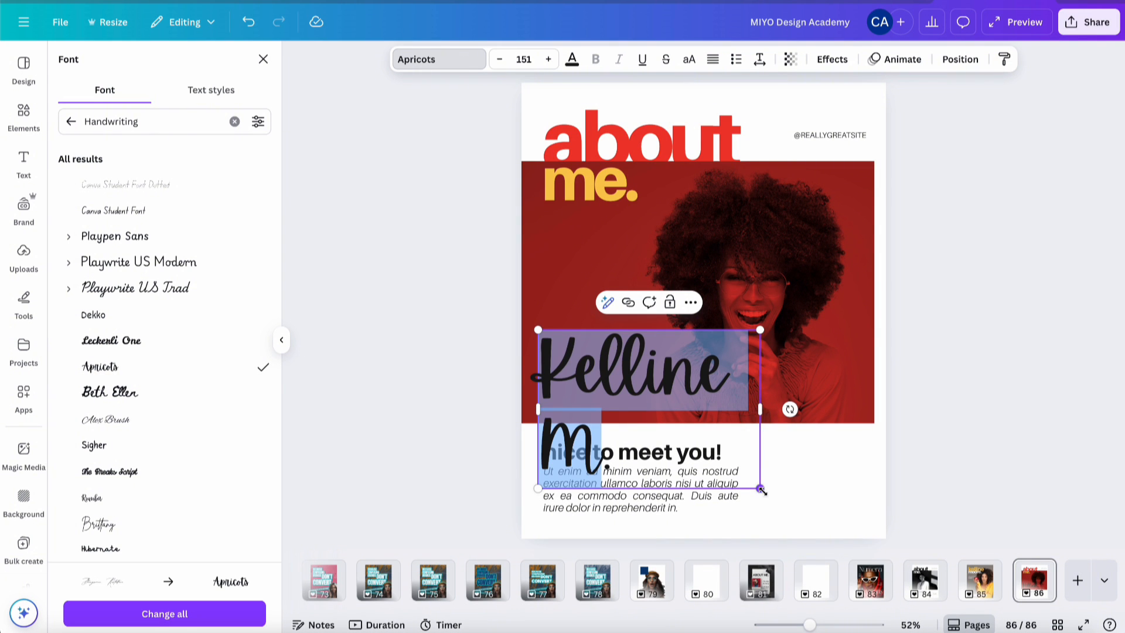
{"action": "left_click_drag", "start_coordinate": [760, 488], "coordinate": [669, 423]}
{"action": "left_click_drag", "start_coordinate": [669, 376], "coordinate": [744, 375]}
{"action": "left_click", "coordinate": [643, 347]}
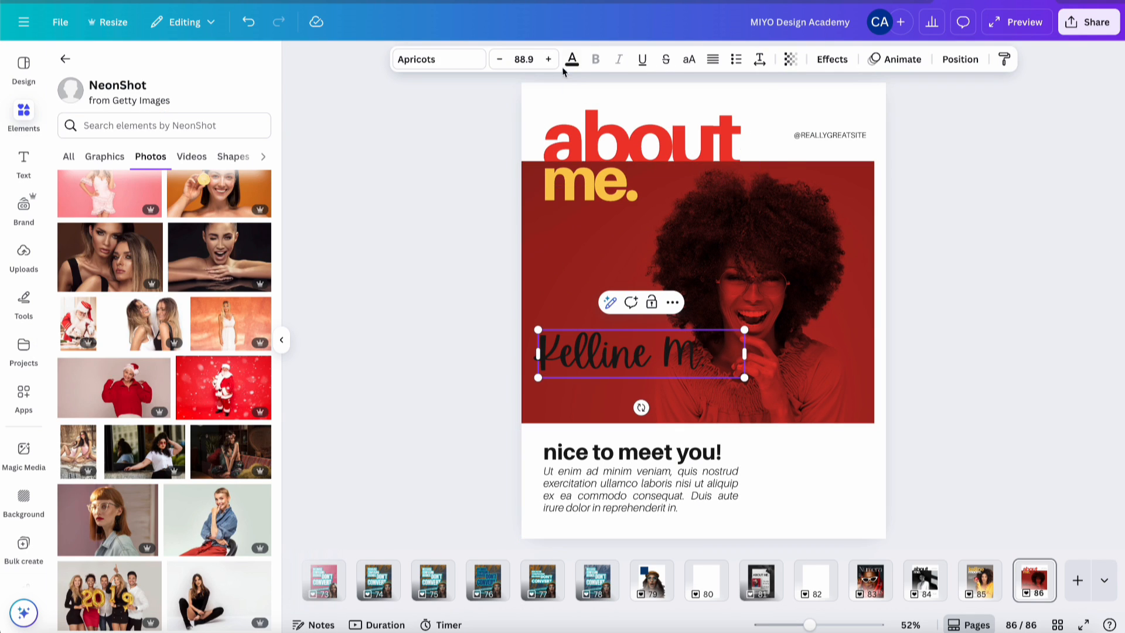
{"action": "left_click", "coordinate": [571, 61]}
{"action": "left_click", "coordinate": [102, 499]}
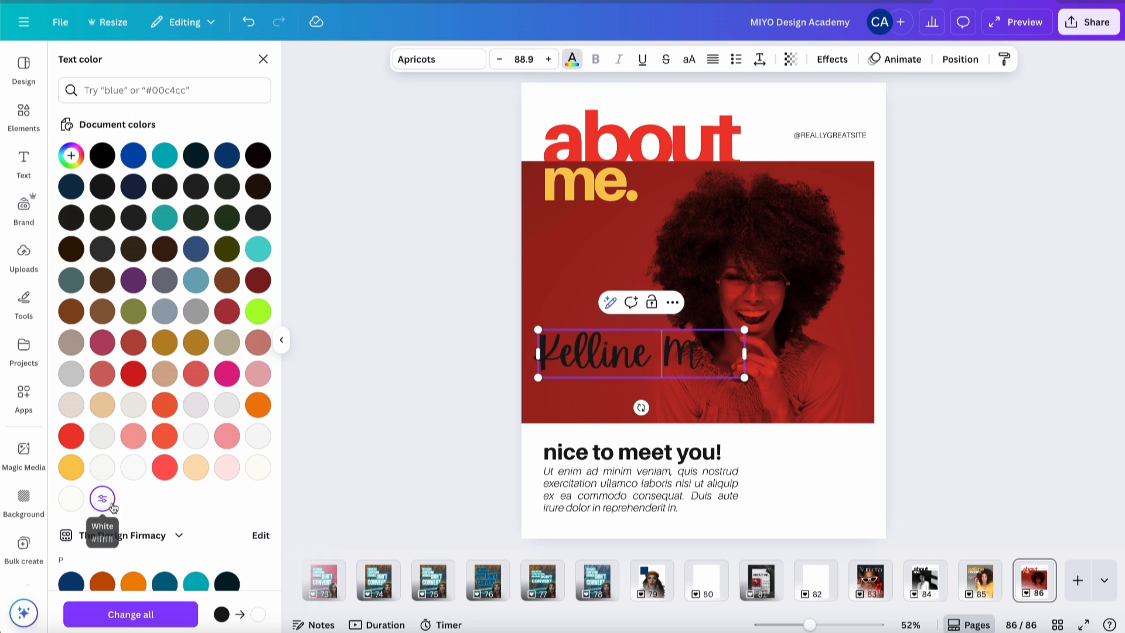
{"action": "triple_click", "coordinate": [621, 350]}
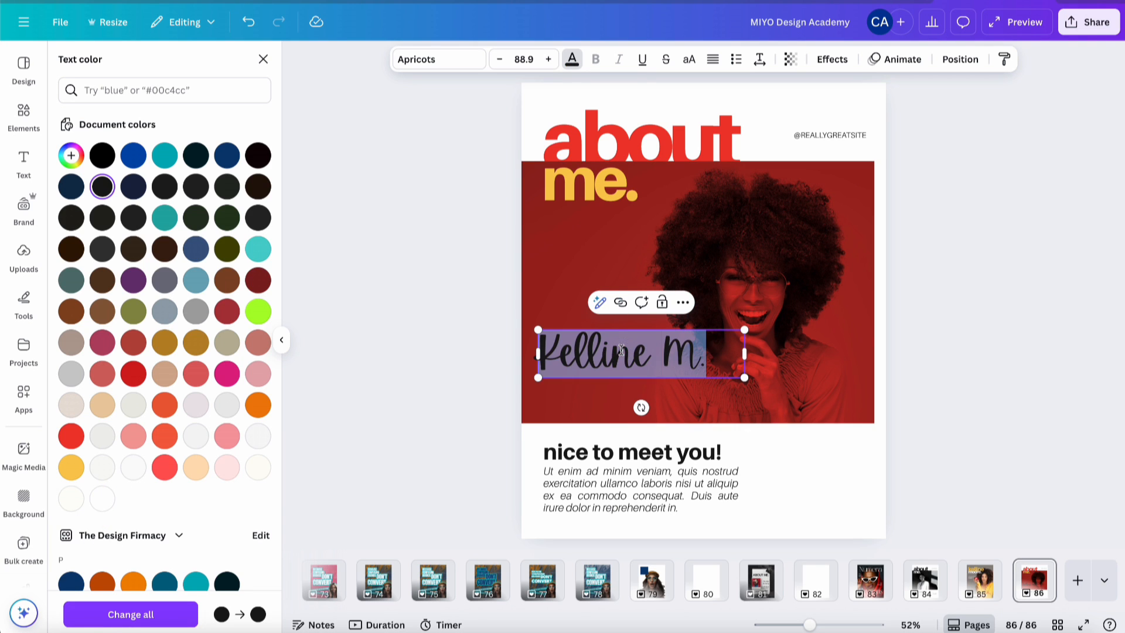
{"action": "left_click", "coordinate": [103, 498]}
{"action": "left_click", "coordinate": [943, 297]}
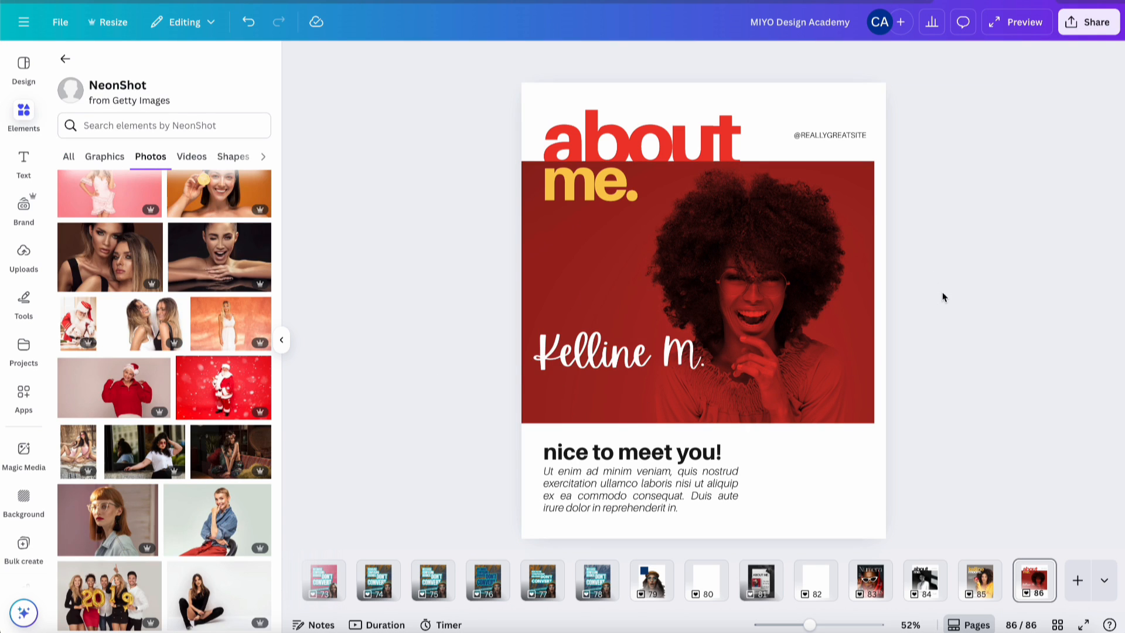
{"action": "left_click_drag", "start_coordinate": [653, 352], "coordinate": [655, 385]}
{"action": "left_click", "coordinate": [1010, 441]}
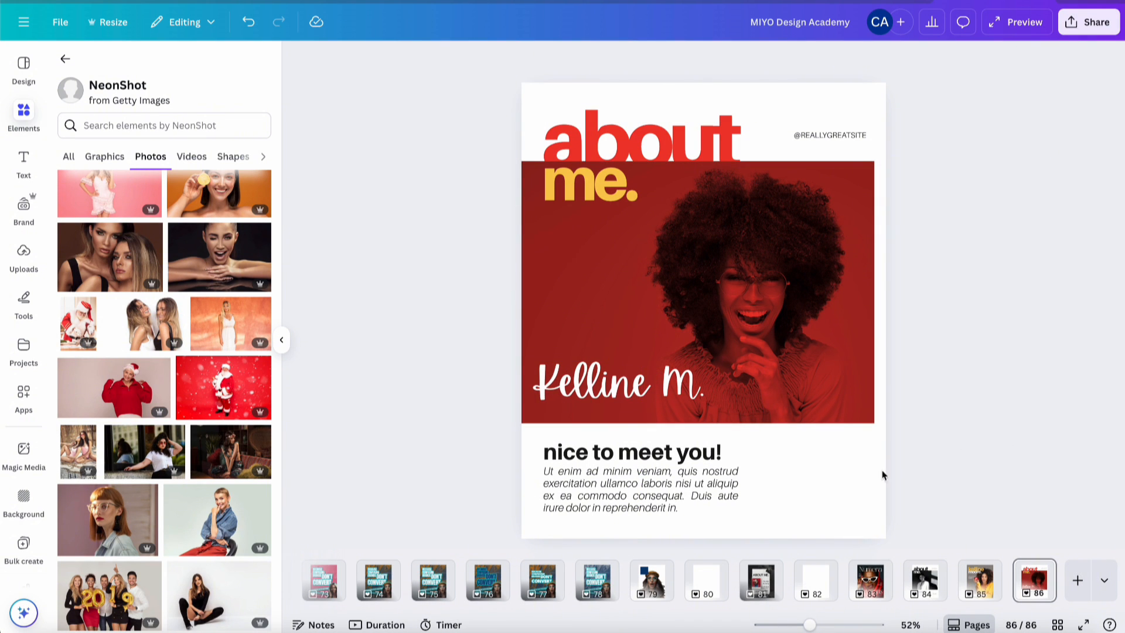
{"action": "left_click", "coordinate": [642, 495]}
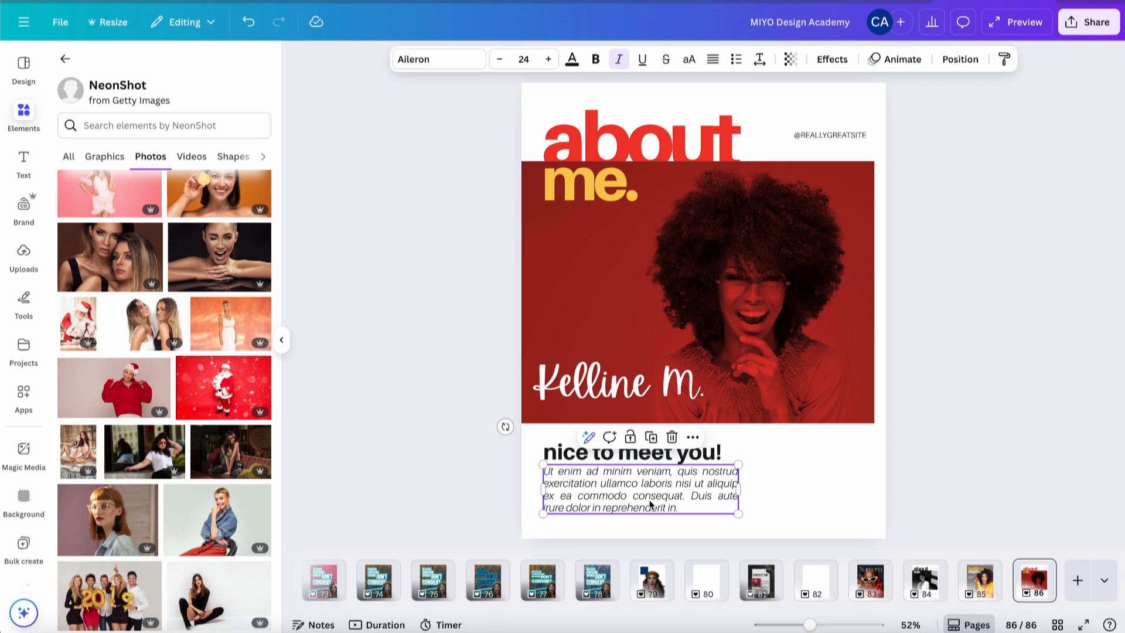
{"action": "left_click", "coordinate": [644, 454], "text": "shift"}
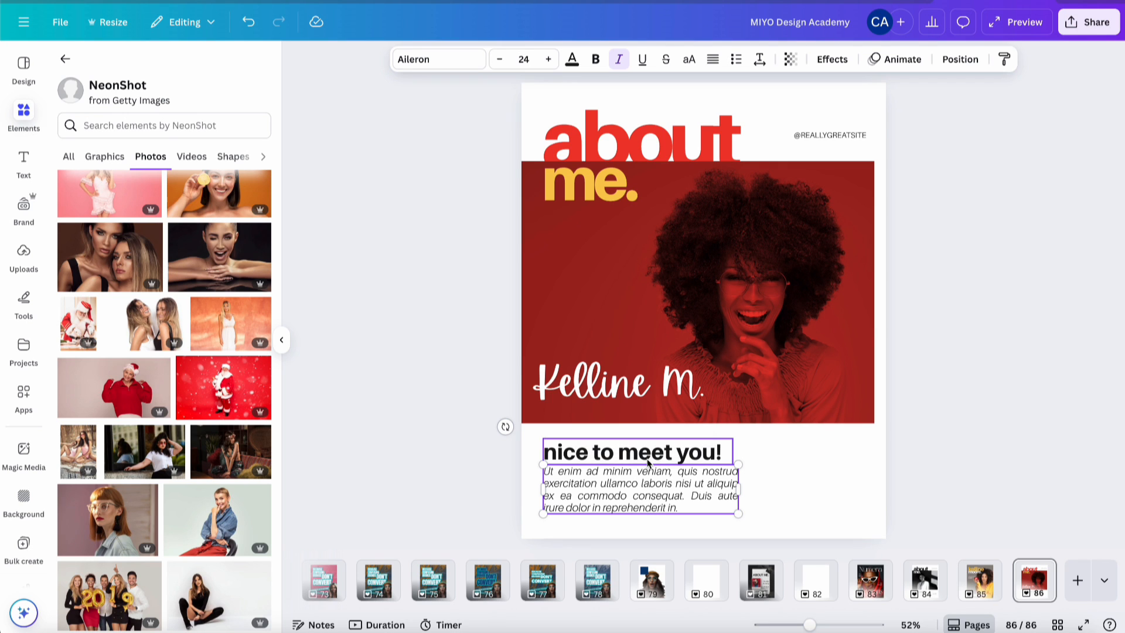
{"action": "left_click", "coordinate": [710, 61]}
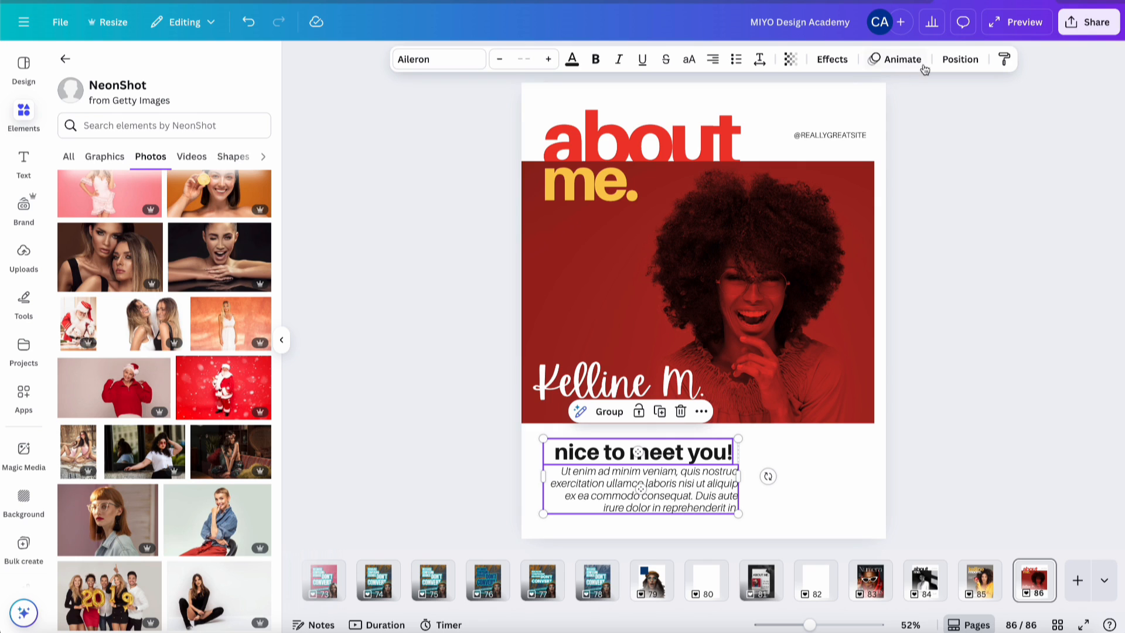
- Align the heading and paragraph on their right edges and push them flush to the page's right edge
{"action": "left_click", "coordinate": [970, 61]}
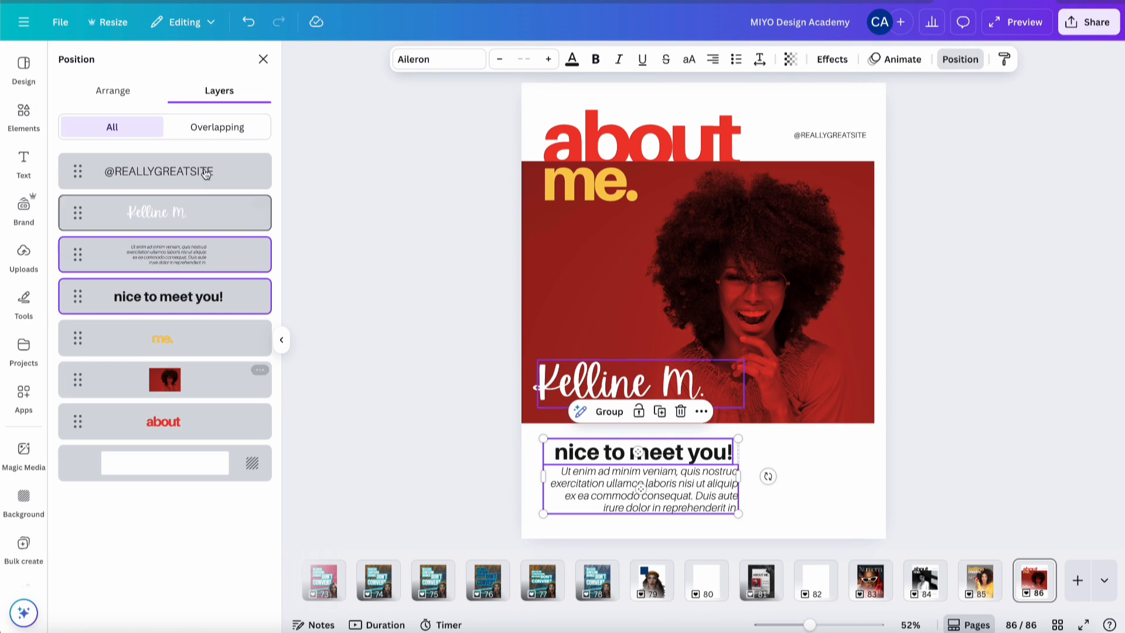
{"action": "left_click", "coordinate": [105, 91]}
{"action": "left_click", "coordinate": [201, 285]}
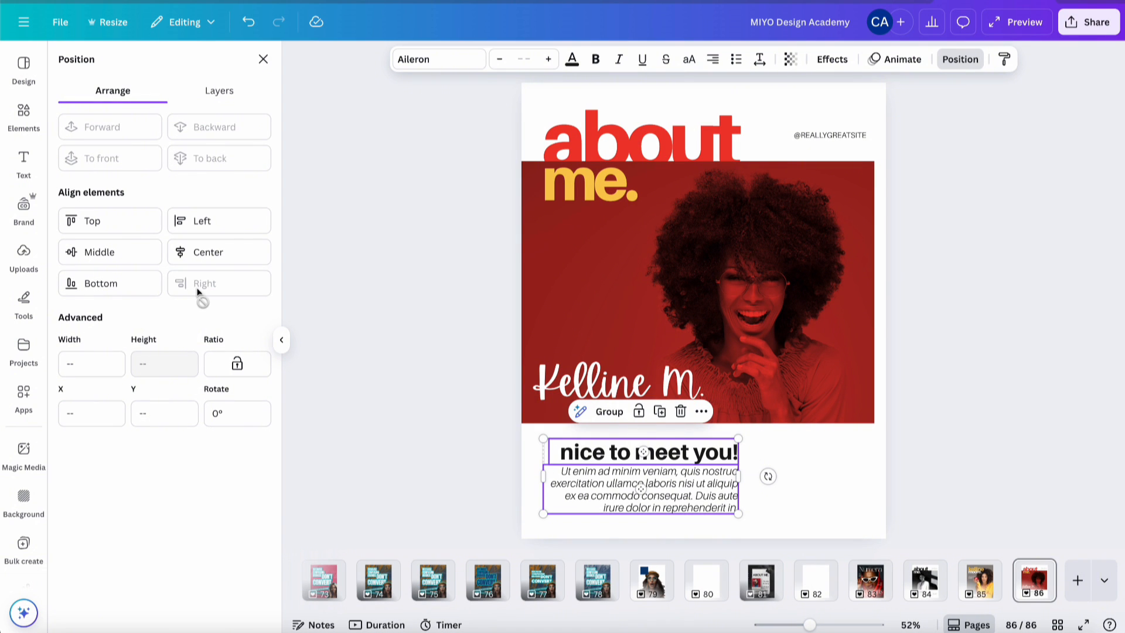
{"action": "left_click_drag", "start_coordinate": [658, 497], "coordinate": [790, 497]}
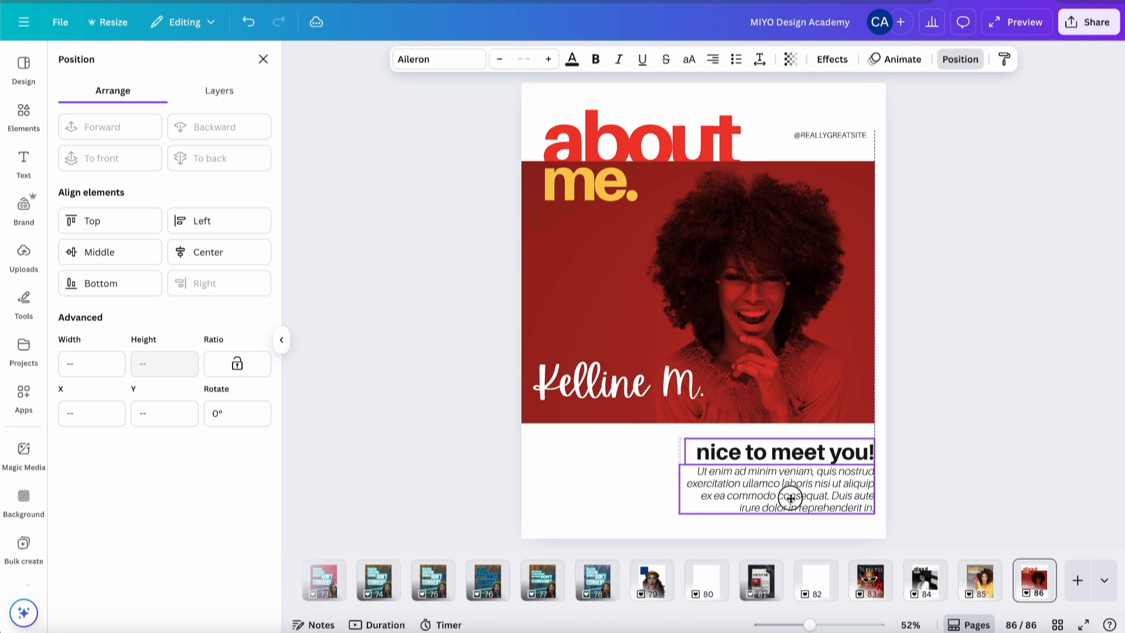
{"action": "left_click_drag", "start_coordinate": [790, 498], "coordinate": [790, 498]}
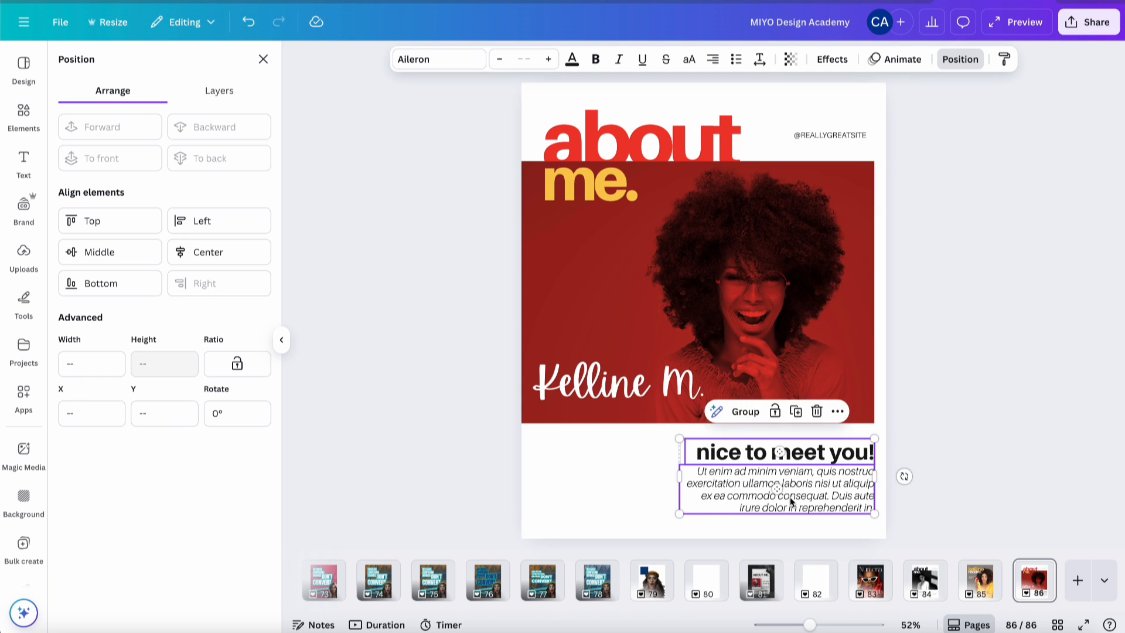
{"action": "left_click", "coordinate": [962, 379]}
{"action": "left_click", "coordinate": [552, 413]}
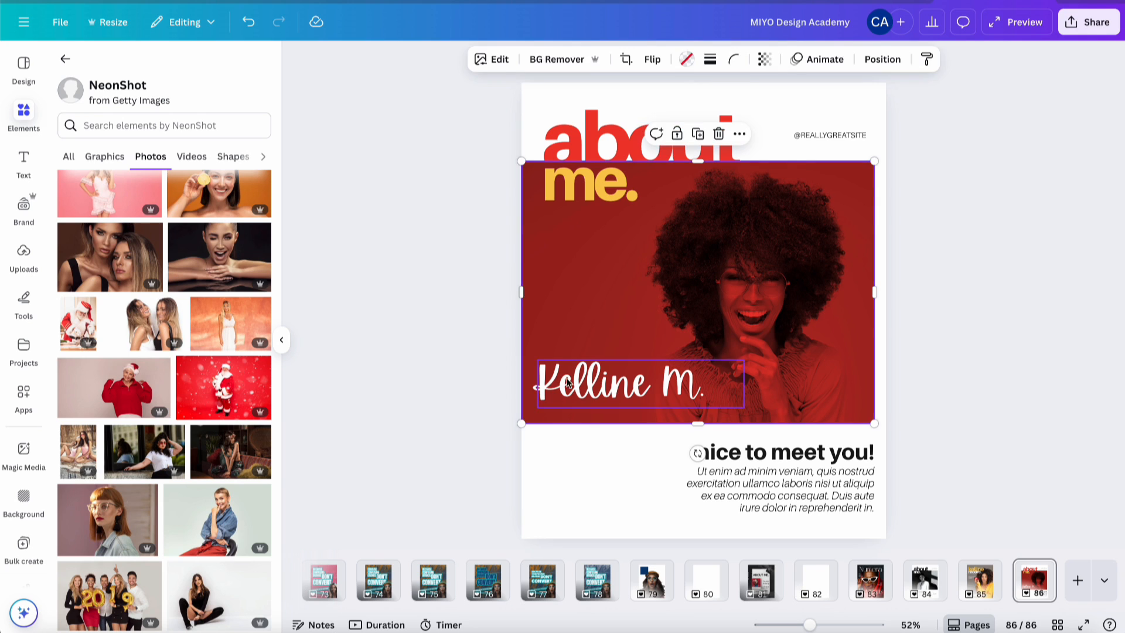
- Try Brittany, Mistrully and Holiday on the signature, then settle on Abramo
{"action": "left_click", "coordinate": [555, 394]}
{"action": "left_click", "coordinate": [468, 65]}
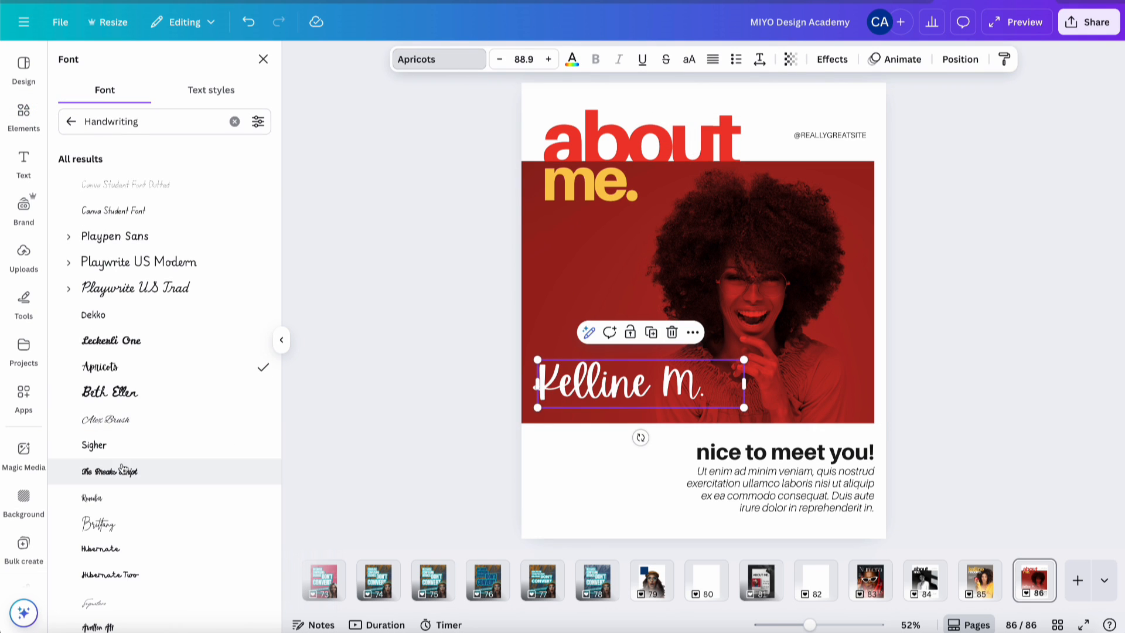
{"action": "scroll", "coordinate": [123, 469], "scroll_direction": "down", "scroll_amount": 3}
{"action": "left_click", "coordinate": [136, 367]}
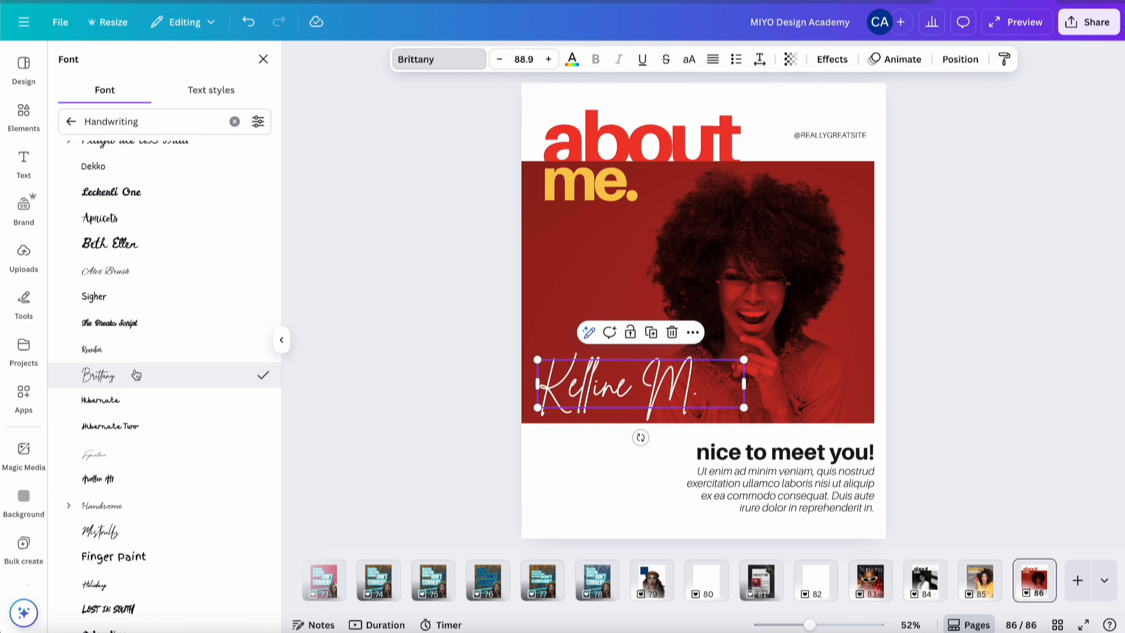
{"action": "left_click", "coordinate": [111, 531]}
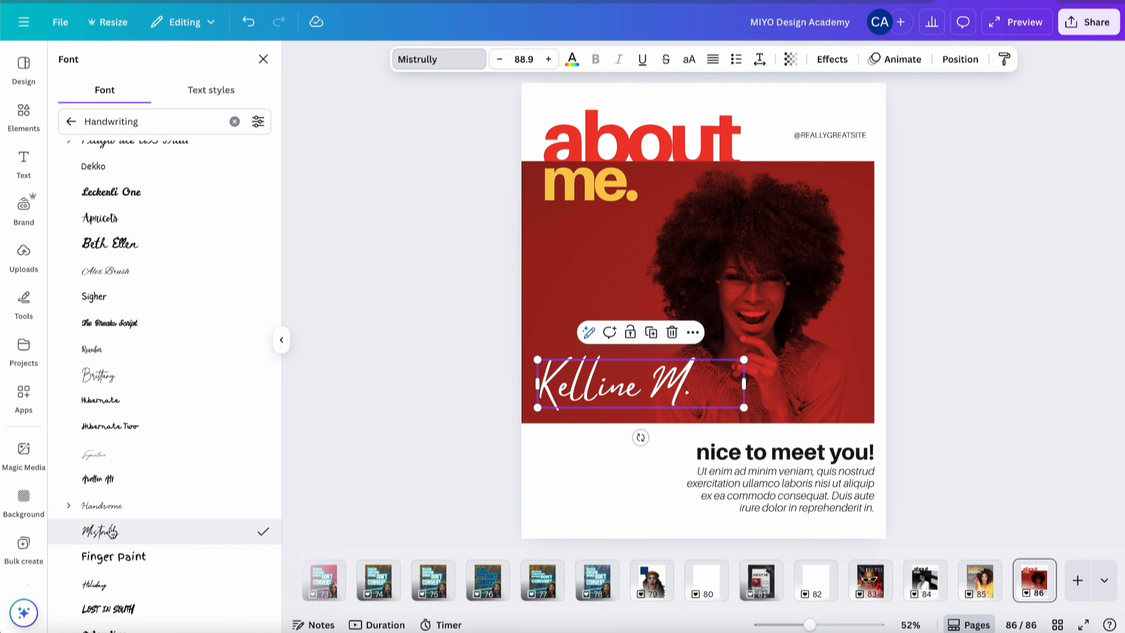
{"action": "scroll", "coordinate": [146, 460], "scroll_direction": "down", "scroll_amount": 3}
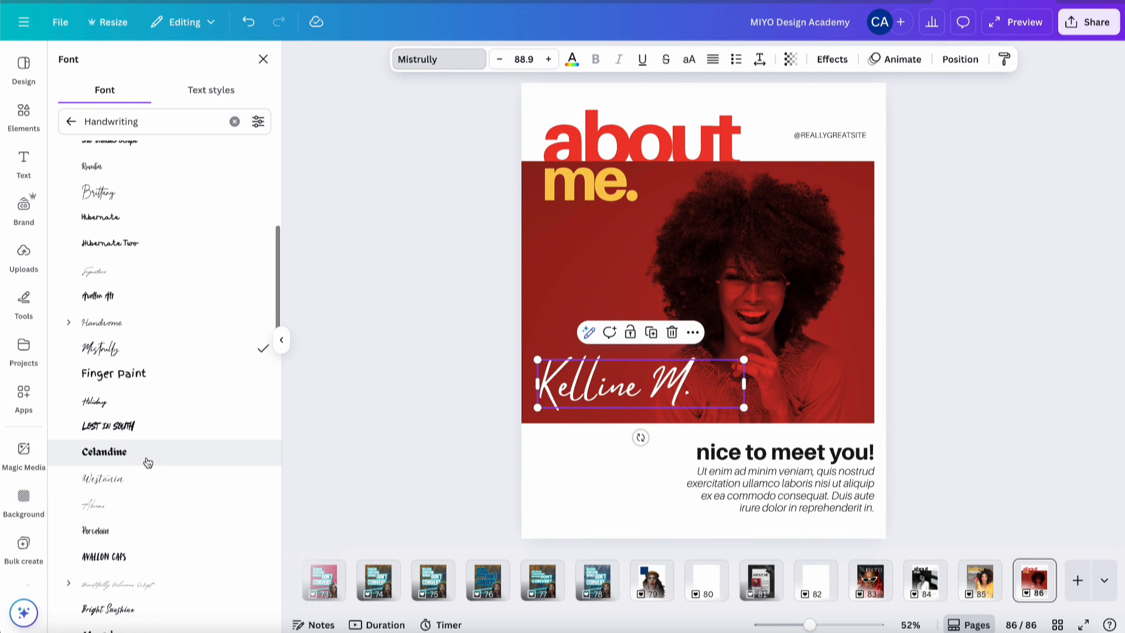
{"action": "left_click", "coordinate": [144, 403]}
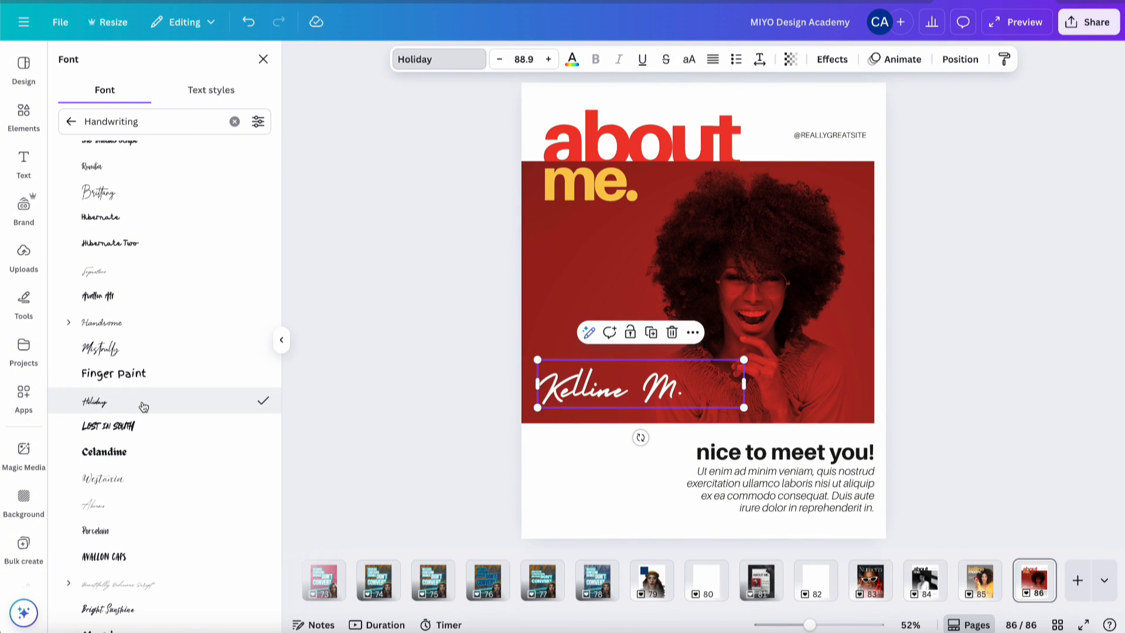
{"action": "scroll", "coordinate": [144, 405], "scroll_direction": "down", "scroll_amount": 3}
{"action": "left_click", "coordinate": [146, 358]}
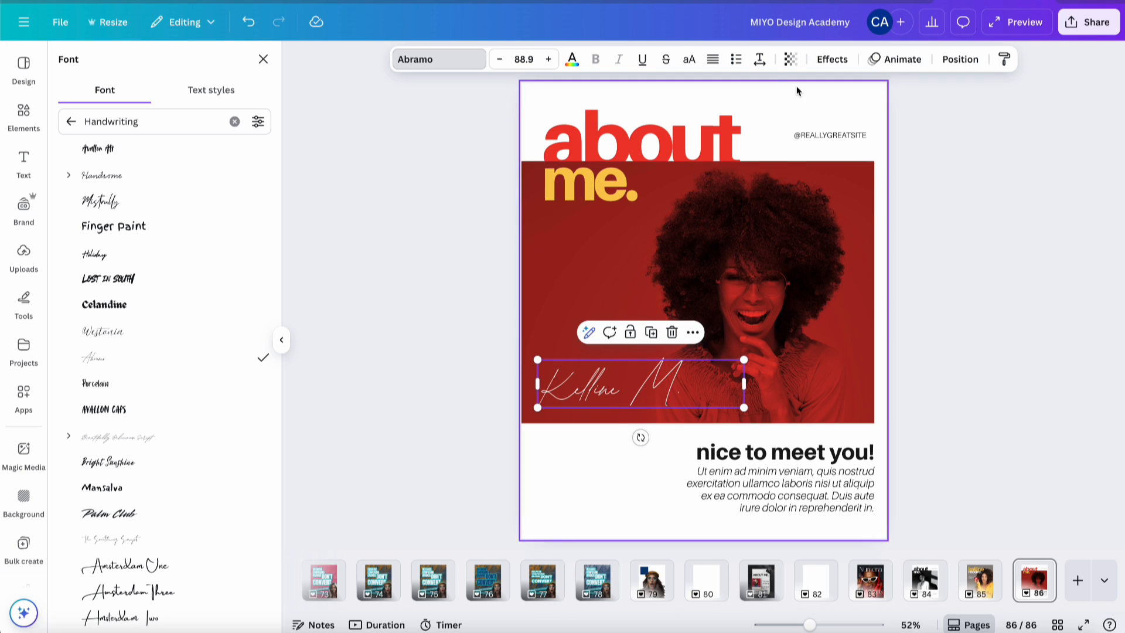
- Give the signature a white Outline effect at minimum thickness 1
{"action": "left_click", "coordinate": [838, 60]}
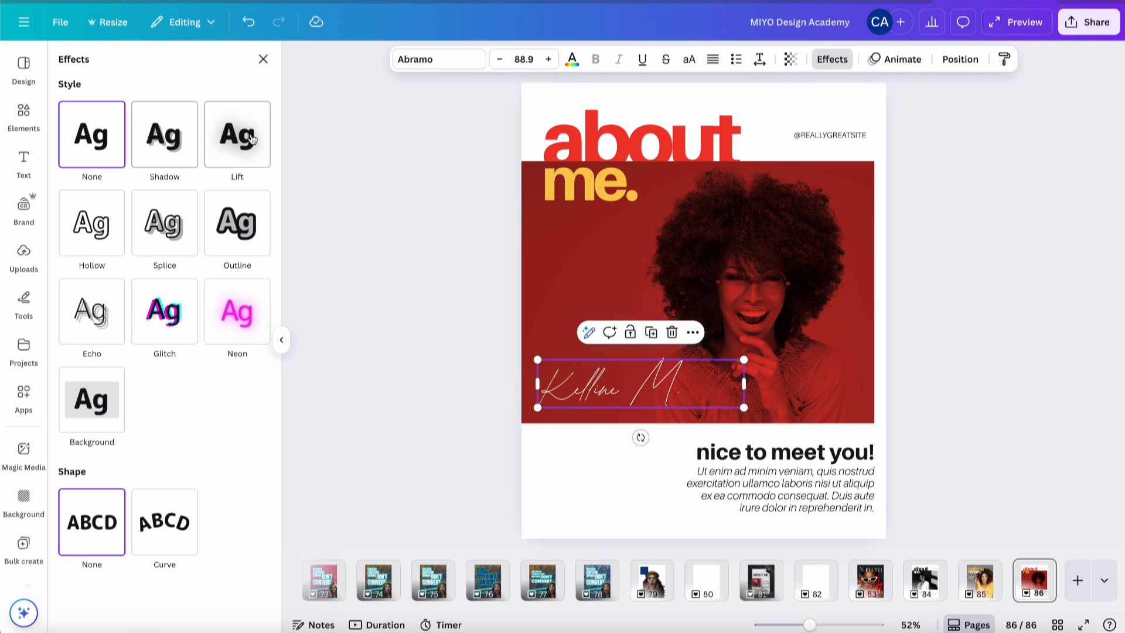
{"action": "left_click", "coordinate": [242, 252]}
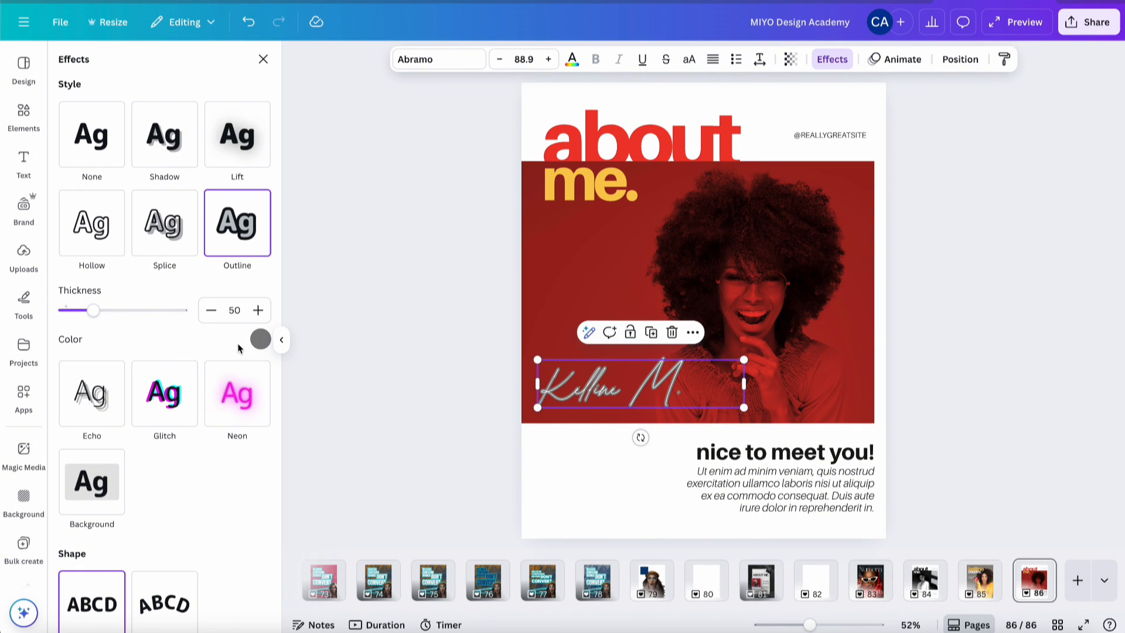
{"action": "left_click", "coordinate": [260, 343]}
{"action": "scroll", "coordinate": [153, 448], "scroll_direction": "down", "scroll_amount": 5}
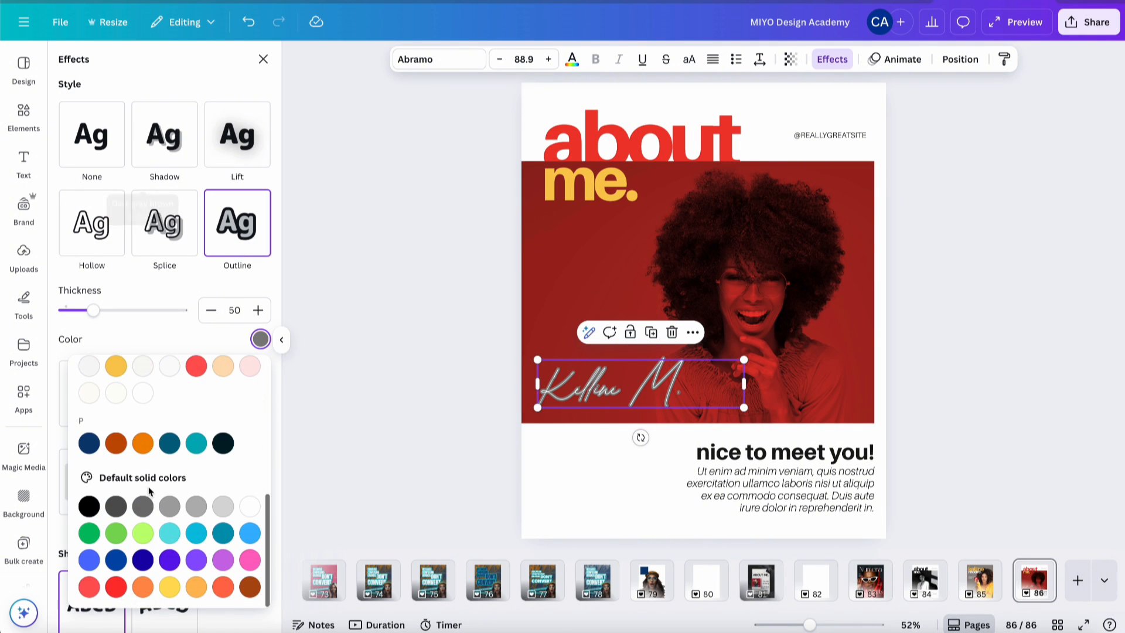
{"action": "left_click", "coordinate": [142, 392]}
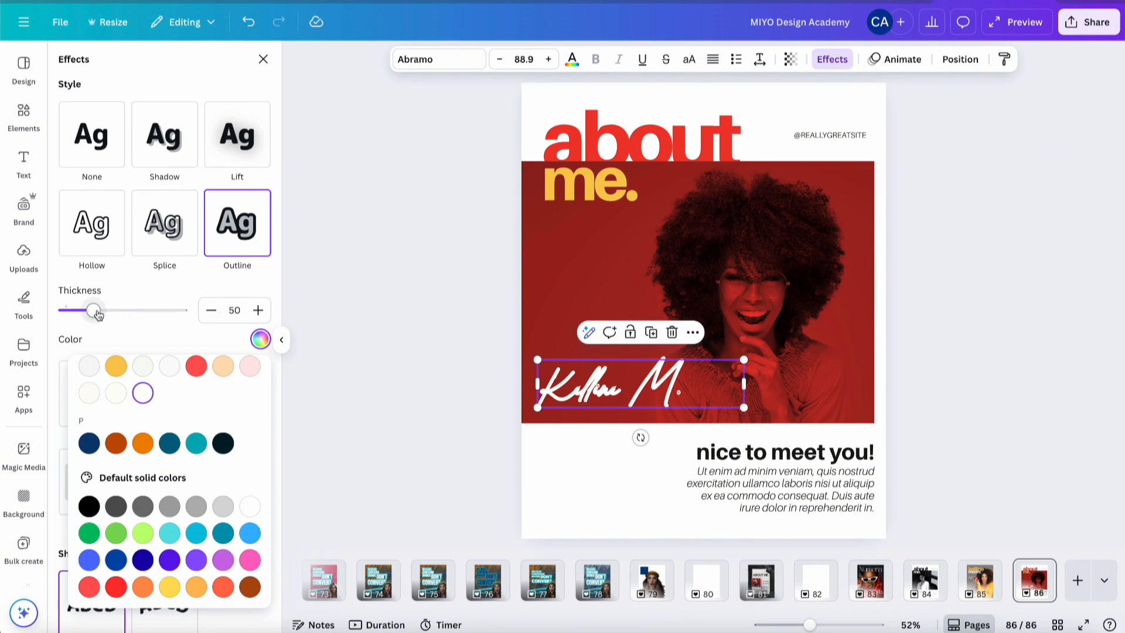
{"action": "left_click_drag", "start_coordinate": [93, 310], "coordinate": [63, 317]}
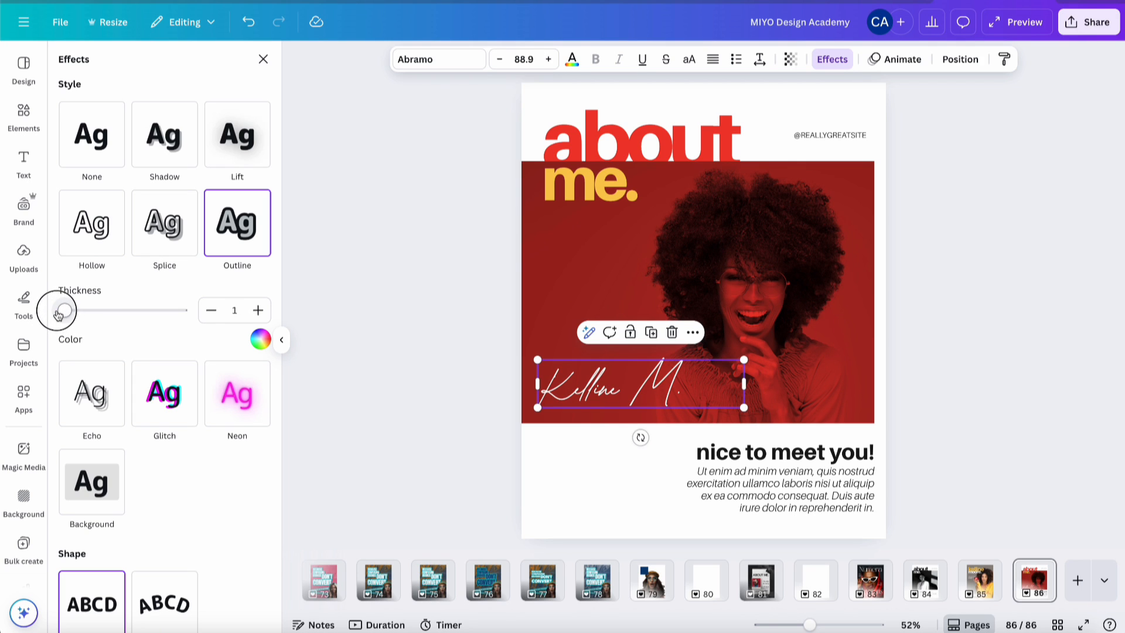
{"action": "left_click", "coordinate": [393, 460]}
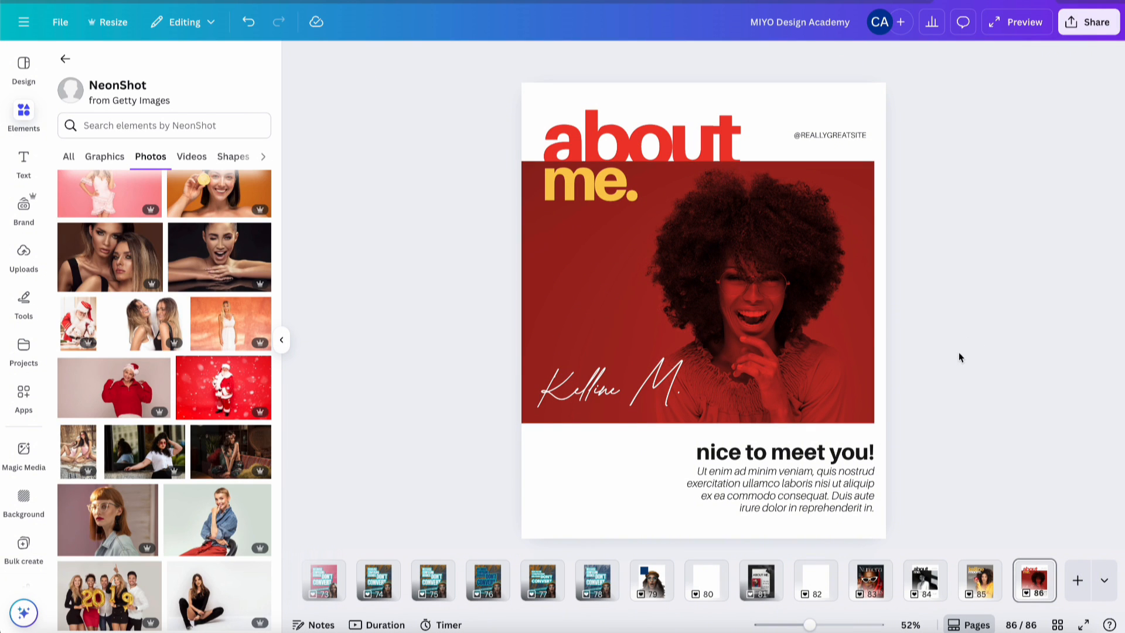
- Duplicate the about me. page as page 87 with Ctrl+D
{"action": "left_click", "coordinate": [983, 583]}
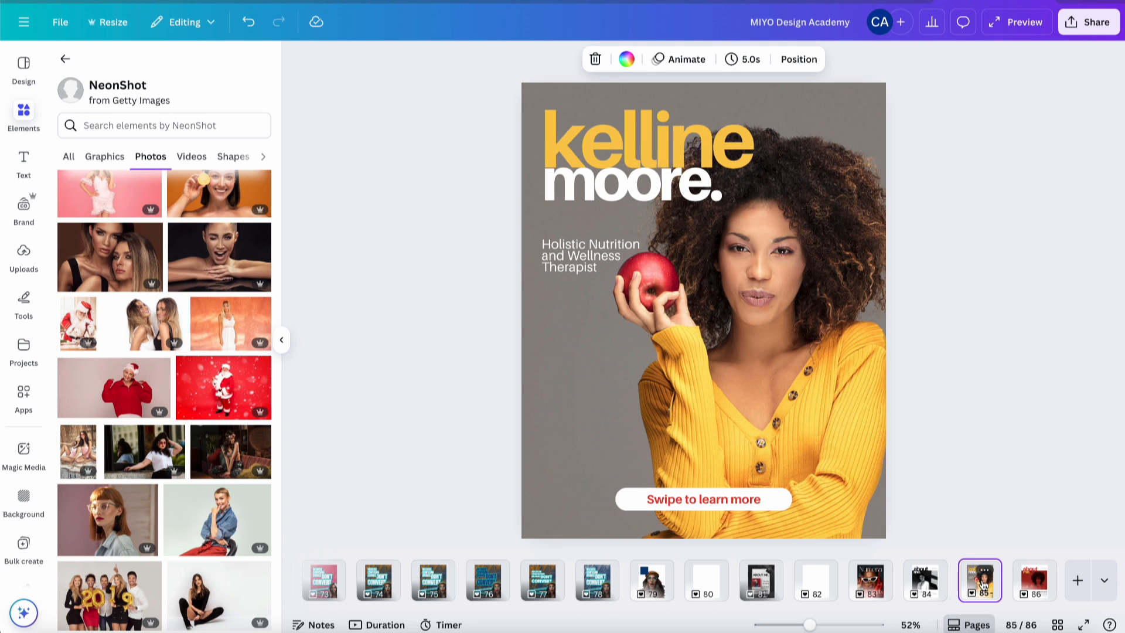
{"action": "left_click", "coordinate": [1035, 592]}
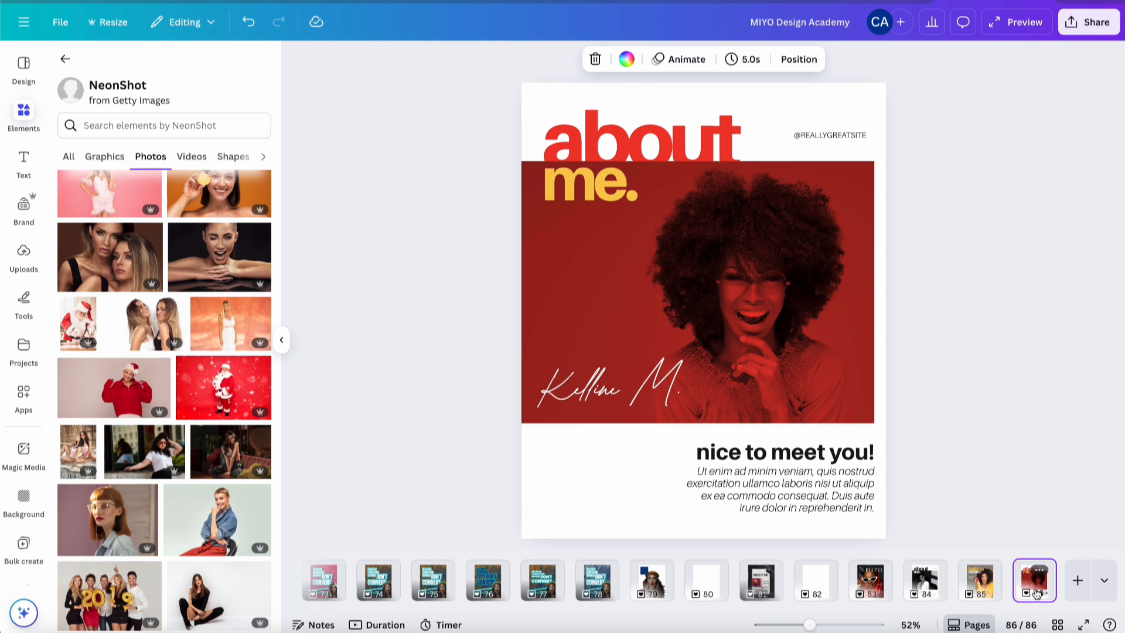
{"action": "key", "text": "ctrl+d"}
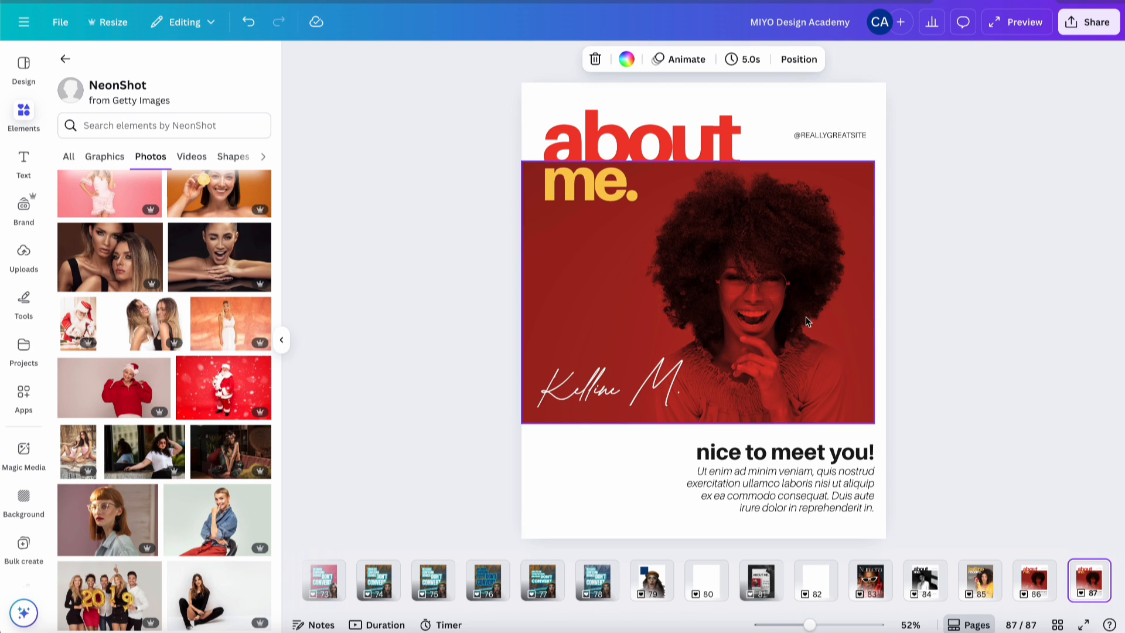
- Clear the previous element search and show all recently used elements
{"action": "left_click", "coordinate": [618, 476]}
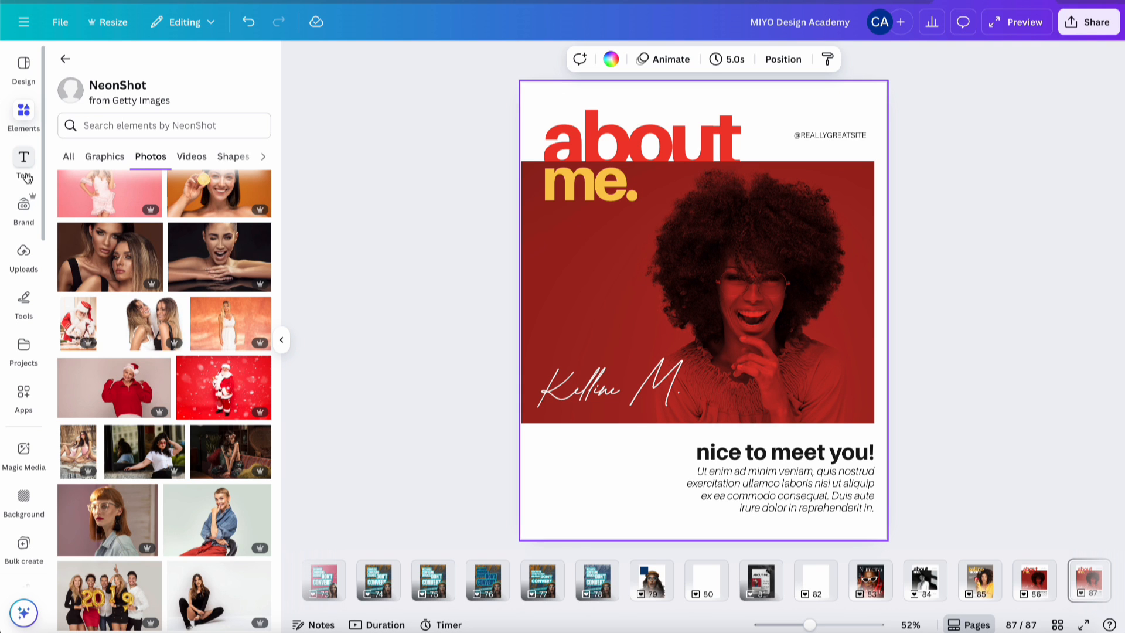
{"action": "left_click", "coordinate": [65, 60]}
{"action": "left_click", "coordinate": [239, 61]}
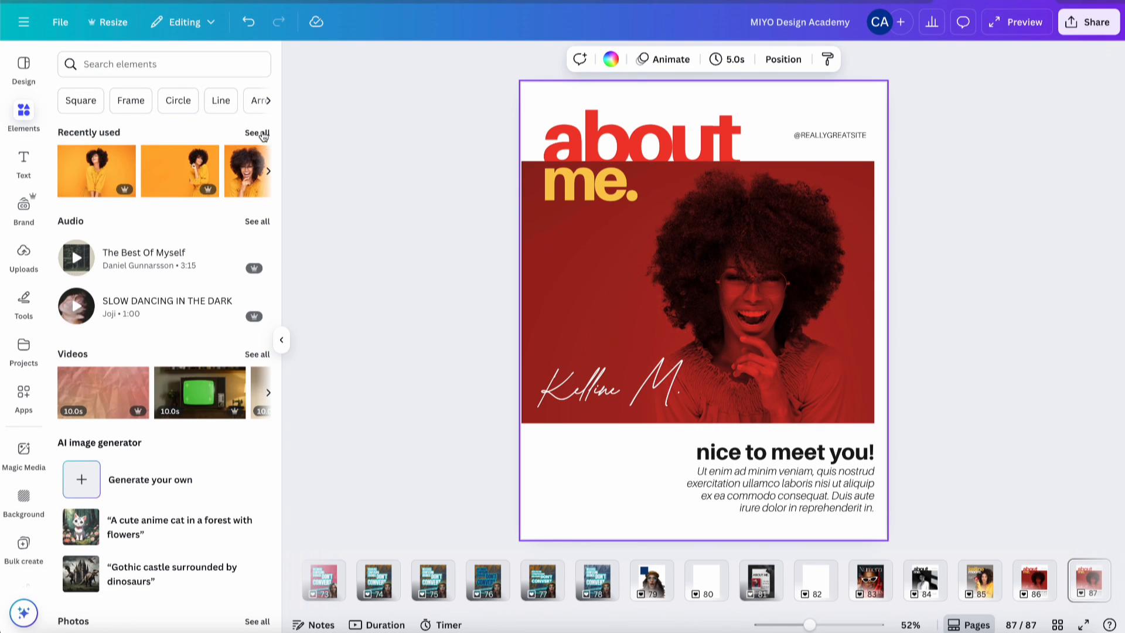
{"action": "left_click", "coordinate": [258, 133]}
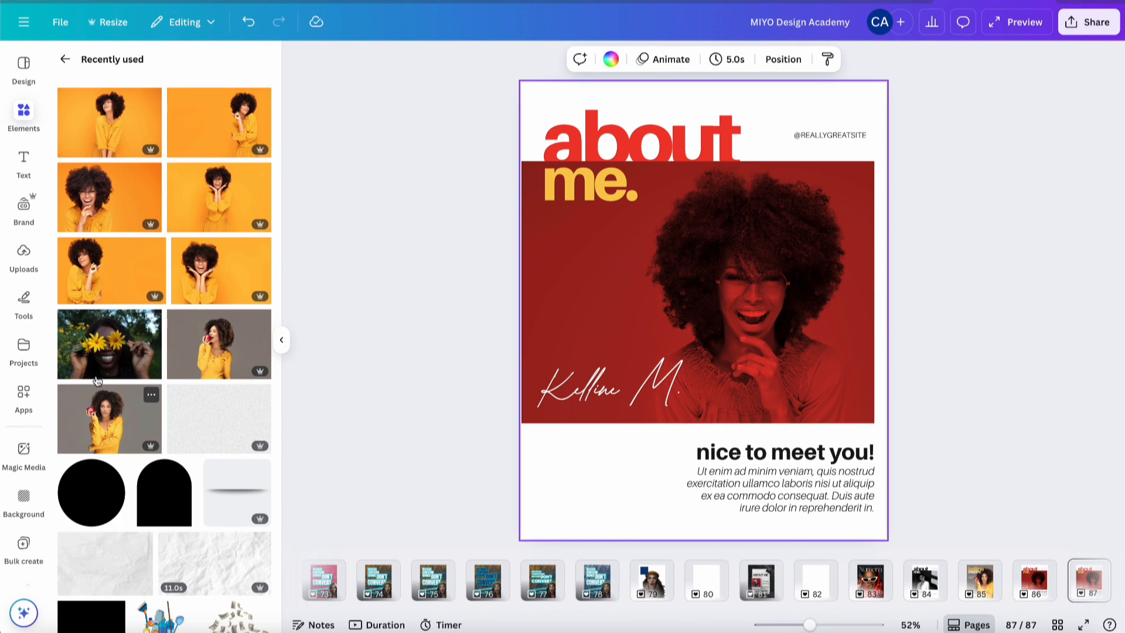
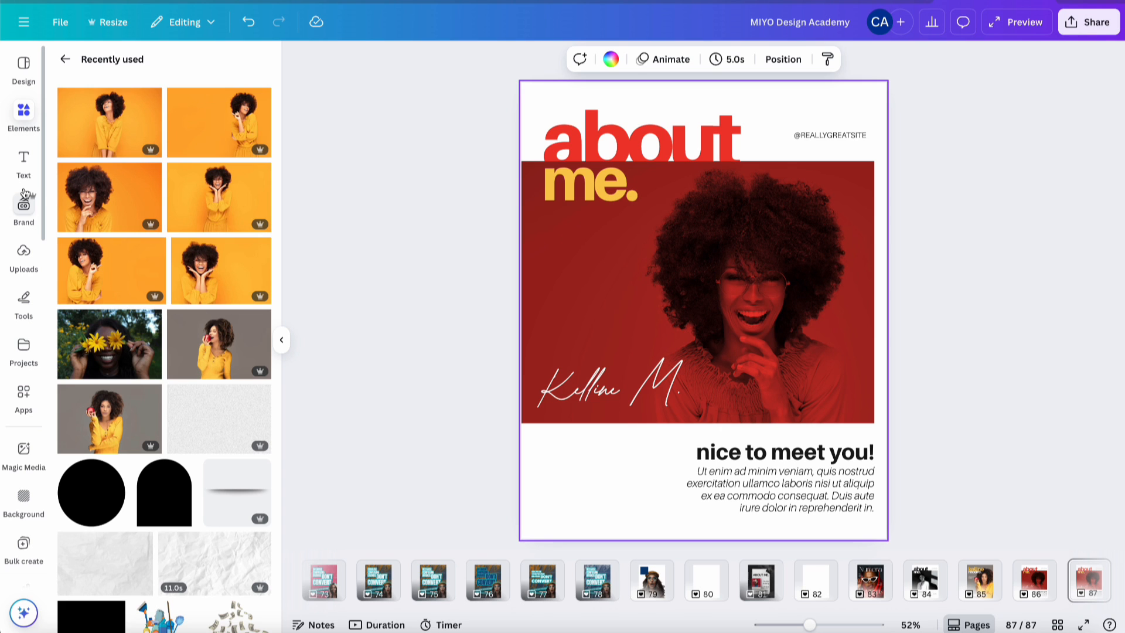
- Add a plain square shape from the Elements Shapes list to page 87
{"action": "left_click", "coordinate": [66, 60]}
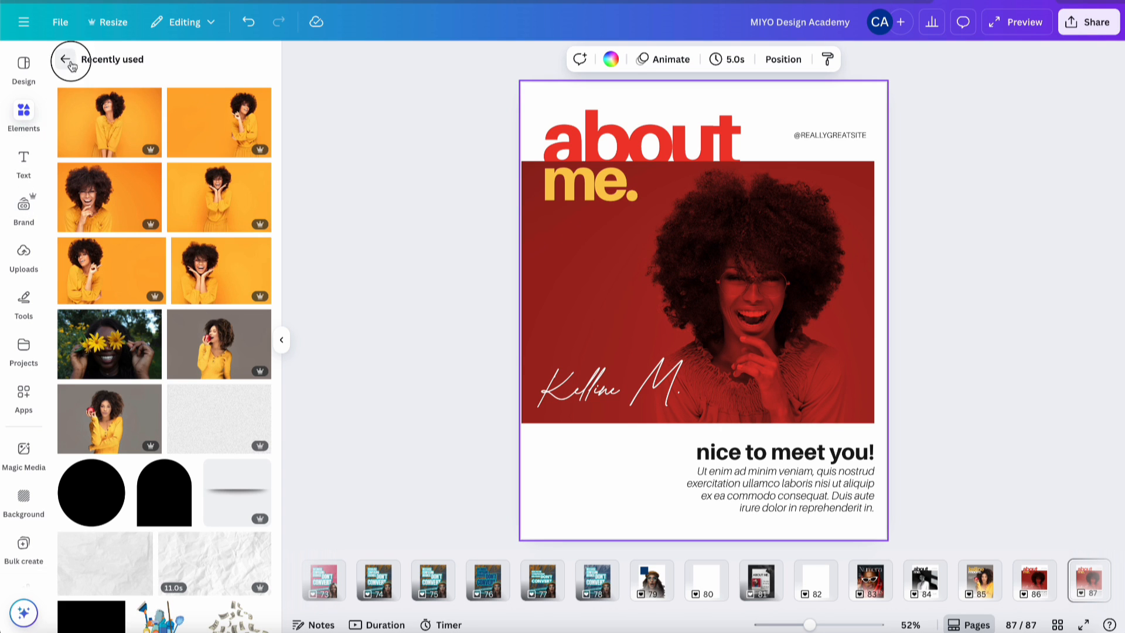
{"action": "scroll", "coordinate": [85, 436], "scroll_direction": "down", "scroll_amount": 15}
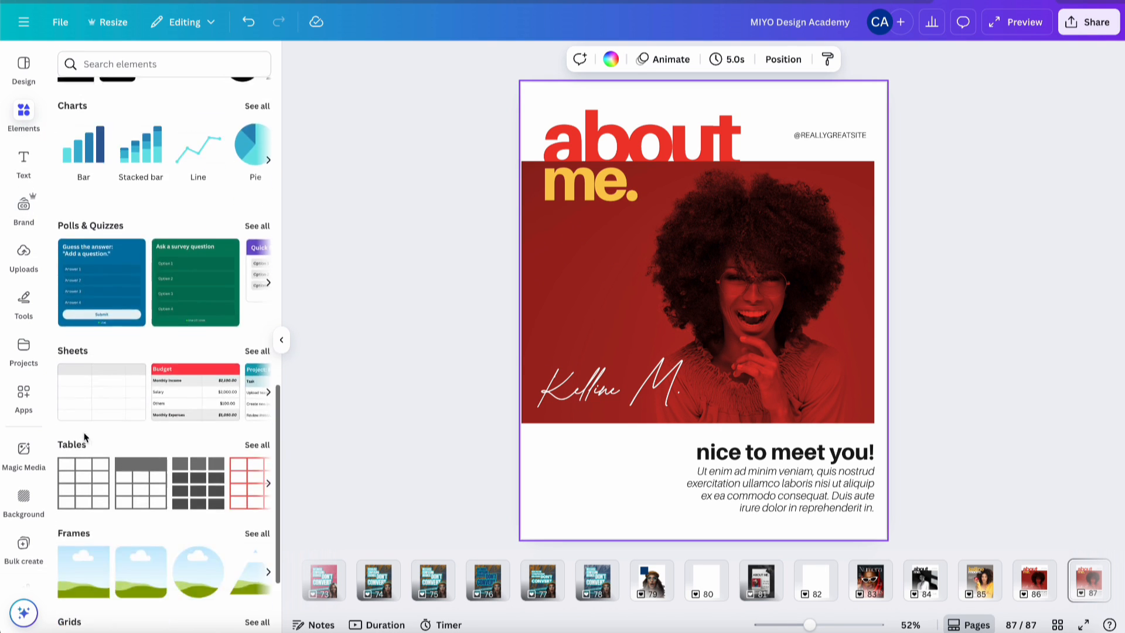
{"action": "scroll", "coordinate": [84, 436], "scroll_direction": "up", "scroll_amount": 8}
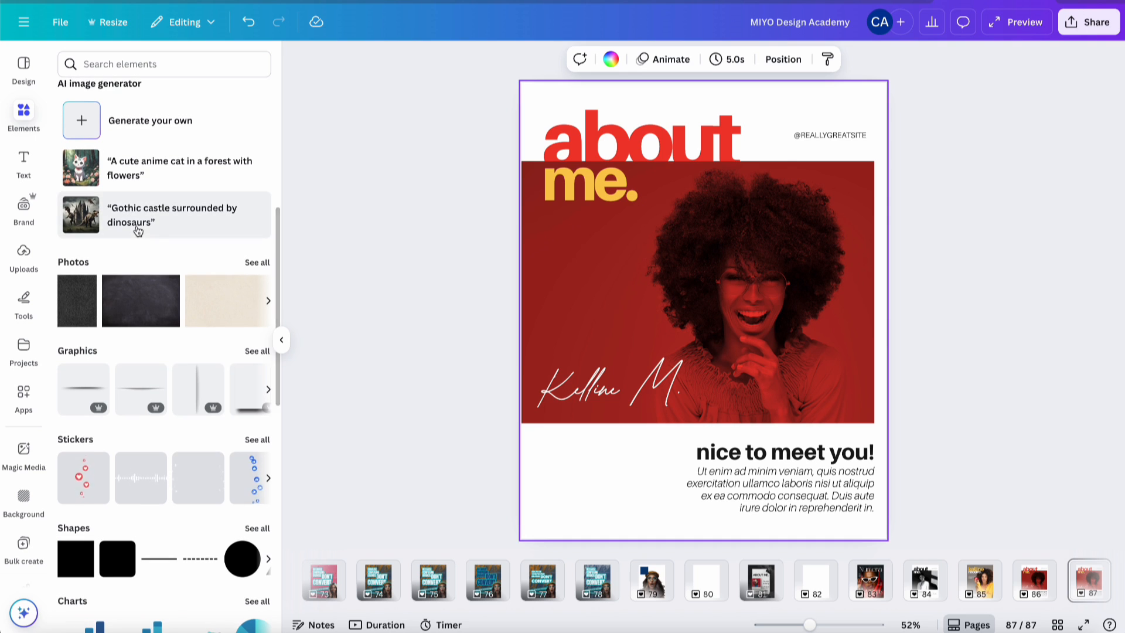
{"action": "left_click", "coordinate": [84, 551]}
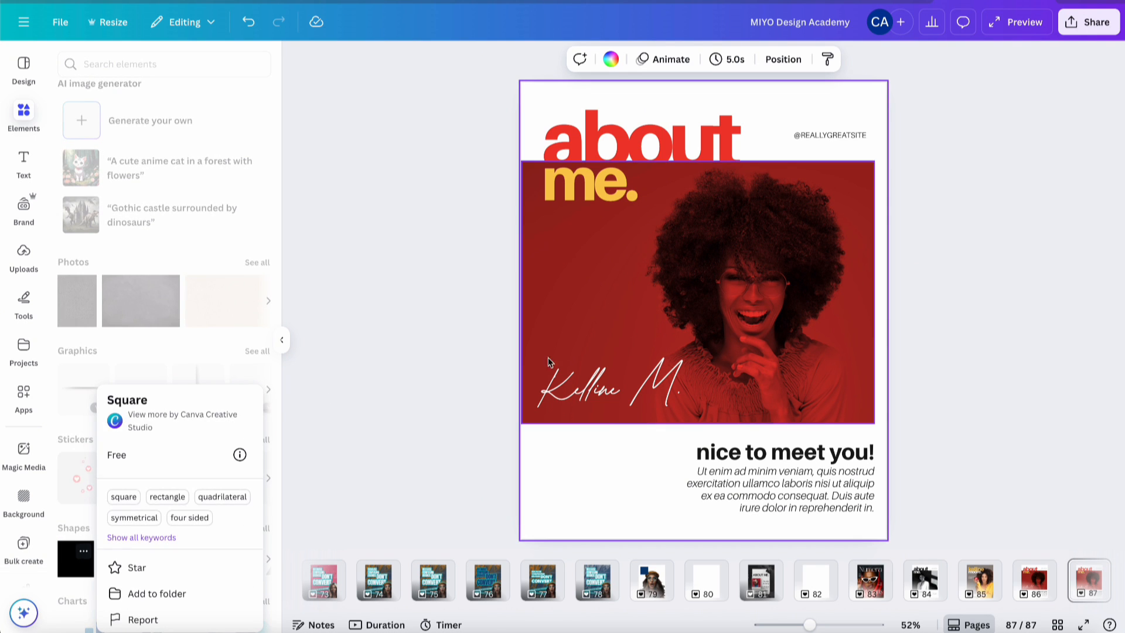
{"action": "left_click", "coordinate": [78, 571]}
{"action": "left_click", "coordinate": [78, 571]}
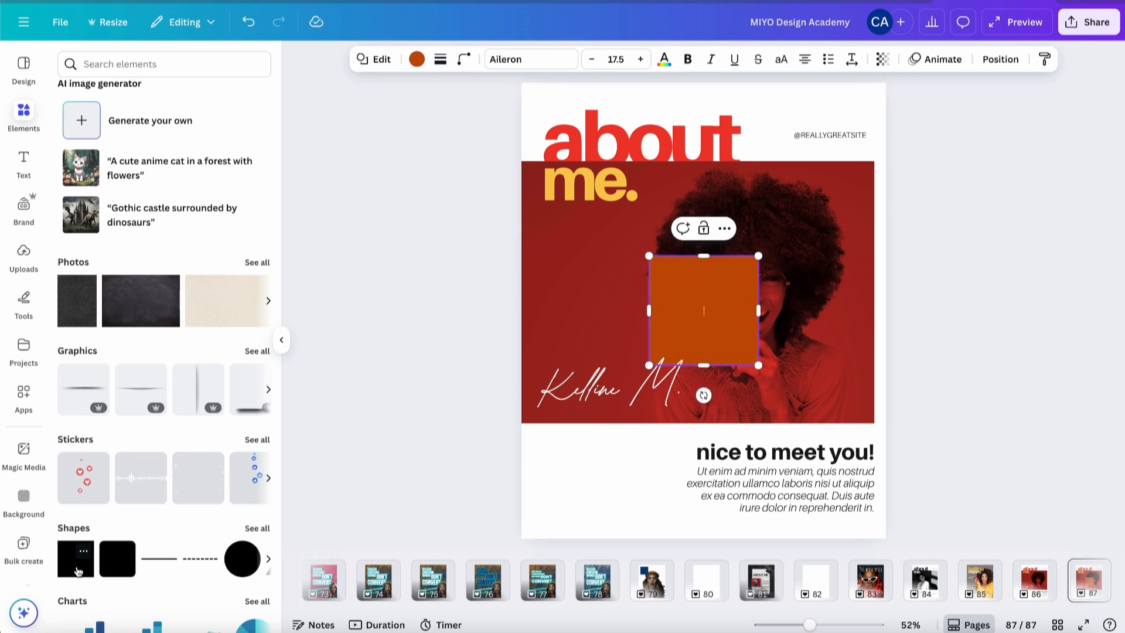
{"action": "left_click", "coordinate": [831, 137]}
{"action": "left_click", "coordinate": [1032, 595]}
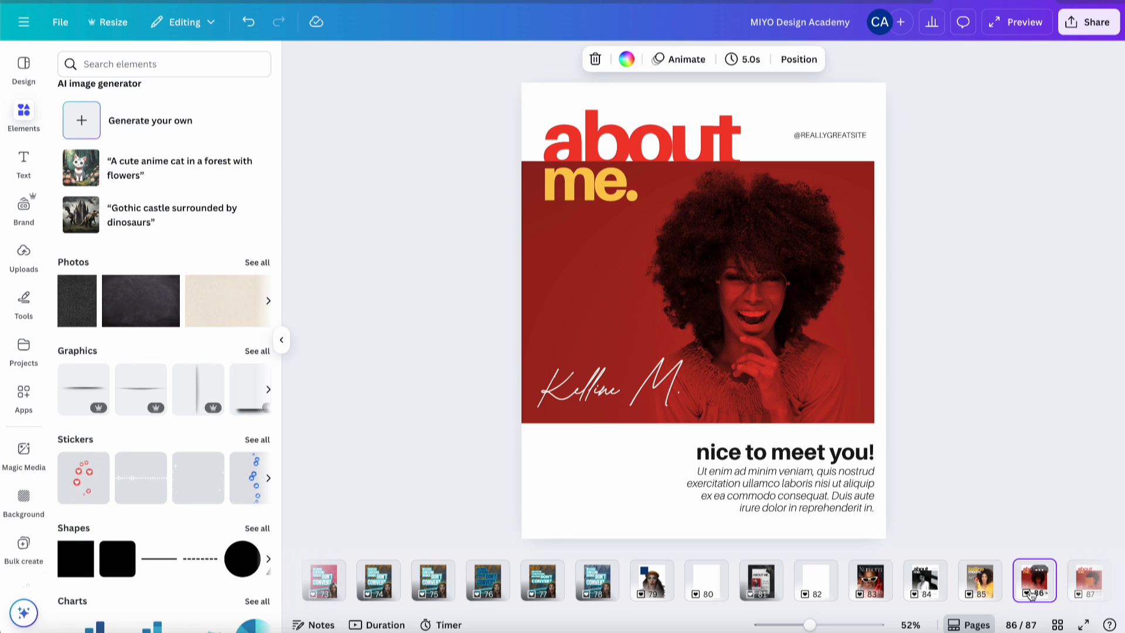
{"action": "left_click", "coordinate": [830, 135]}
{"action": "key", "text": "Escape"}
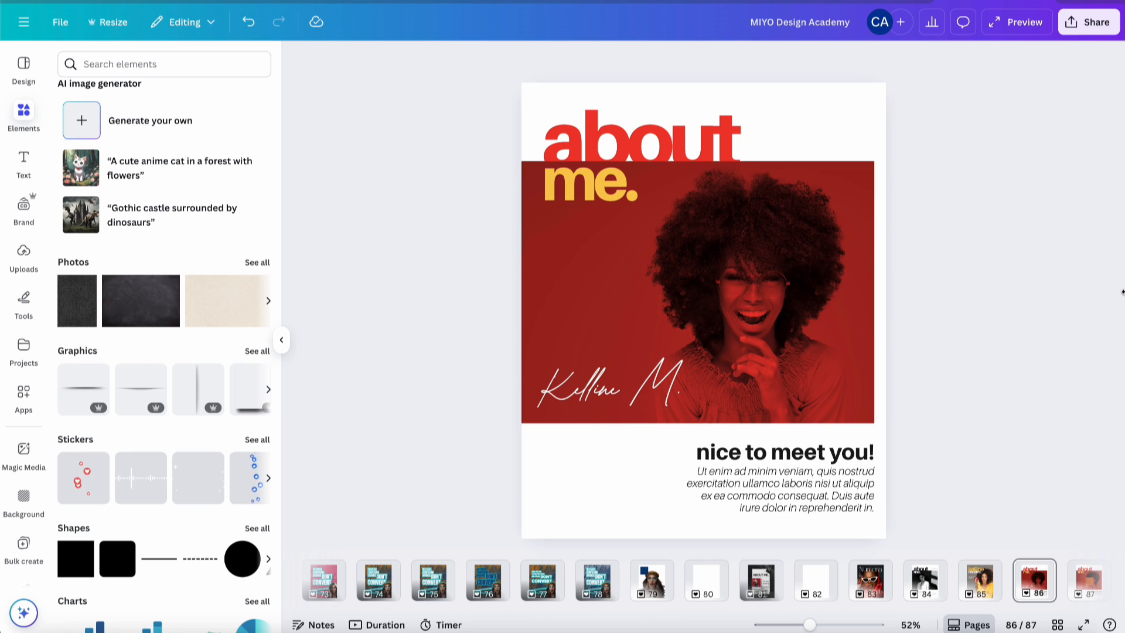
{"action": "left_click", "coordinate": [1088, 580]}
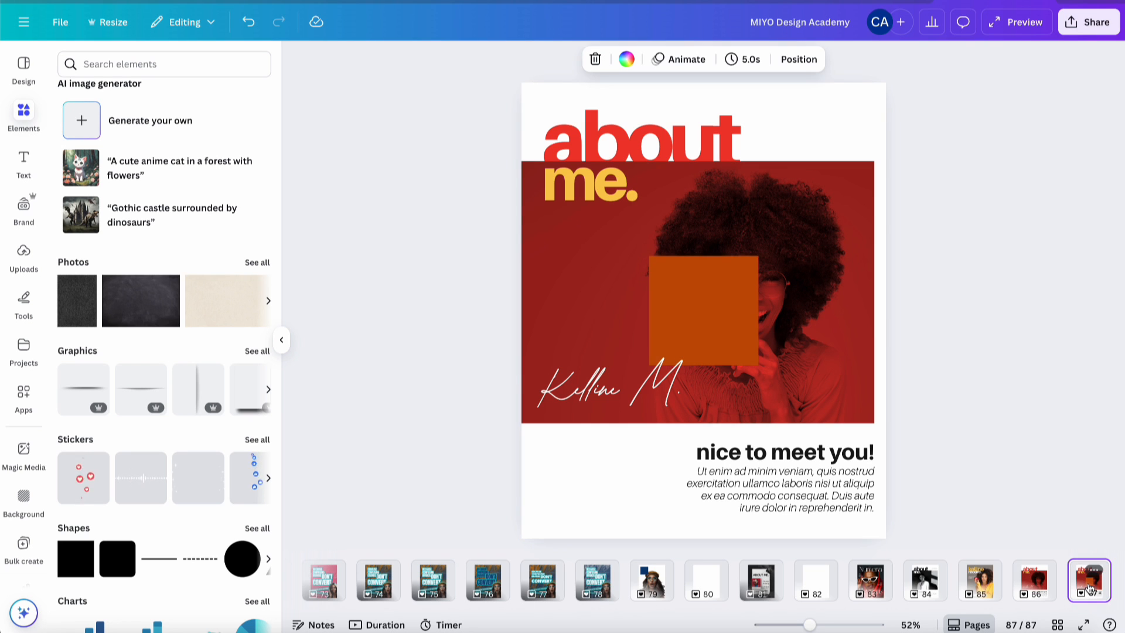
- Stretch the square from the top-left corner to cover the page and send it to back
{"action": "left_click", "coordinate": [718, 328]}
{"action": "left_click_drag", "start_coordinate": [719, 328], "coordinate": [592, 161]}
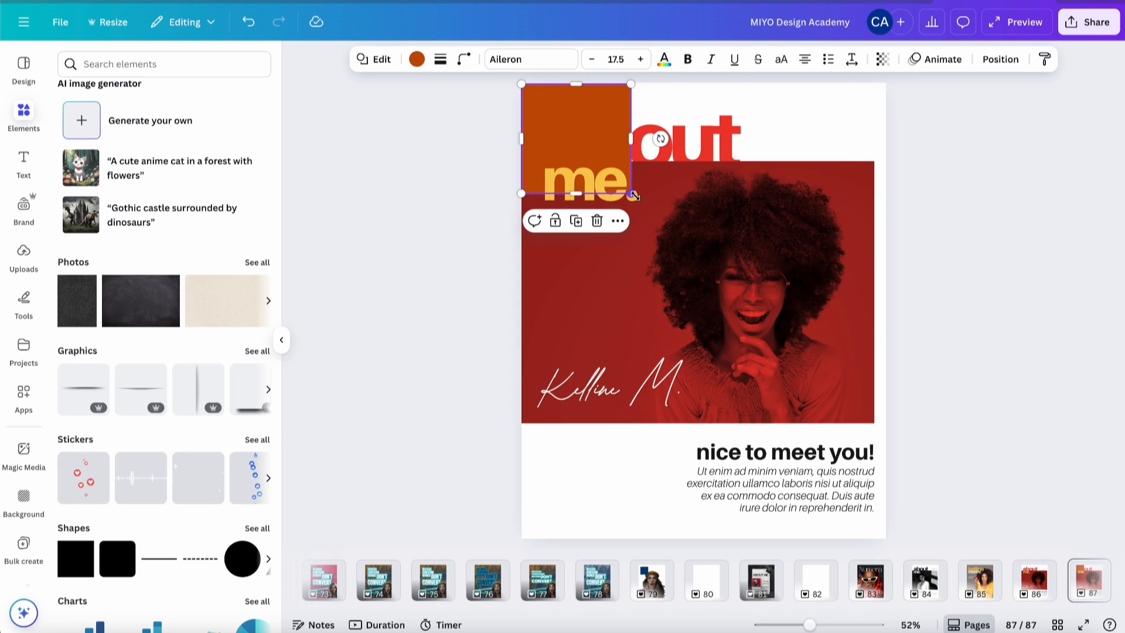
{"action": "left_click_drag", "start_coordinate": [633, 194], "coordinate": [888, 485]}
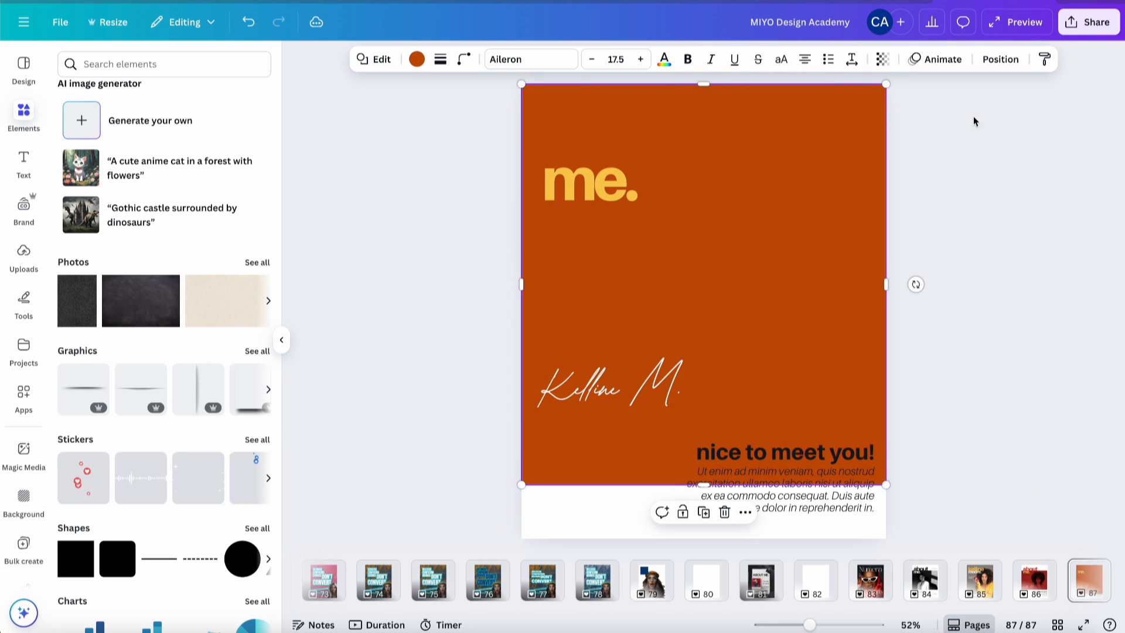
{"action": "left_click", "coordinate": [990, 61]}
{"action": "left_click", "coordinate": [210, 160]}
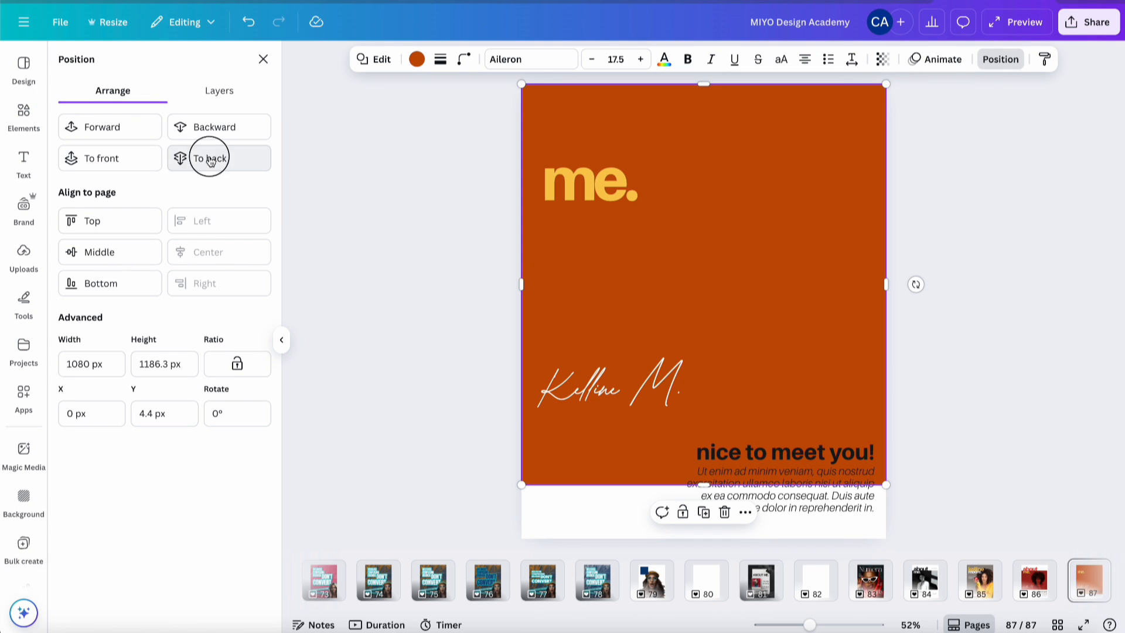
- Recolour the square light peach using the photo colours
{"action": "left_click", "coordinate": [416, 60]}
{"action": "scroll", "coordinate": [176, 450], "scroll_direction": "down", "scroll_amount": 2}
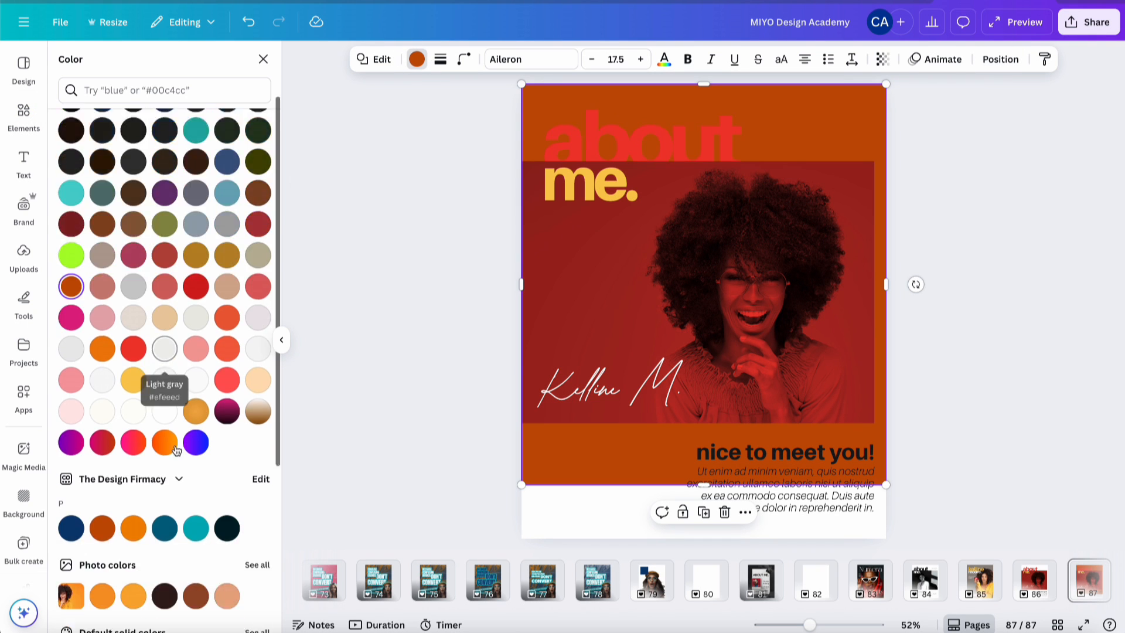
{"action": "scroll", "coordinate": [176, 449], "scroll_direction": "down", "scroll_amount": 4}
{"action": "left_click", "coordinate": [232, 350]}
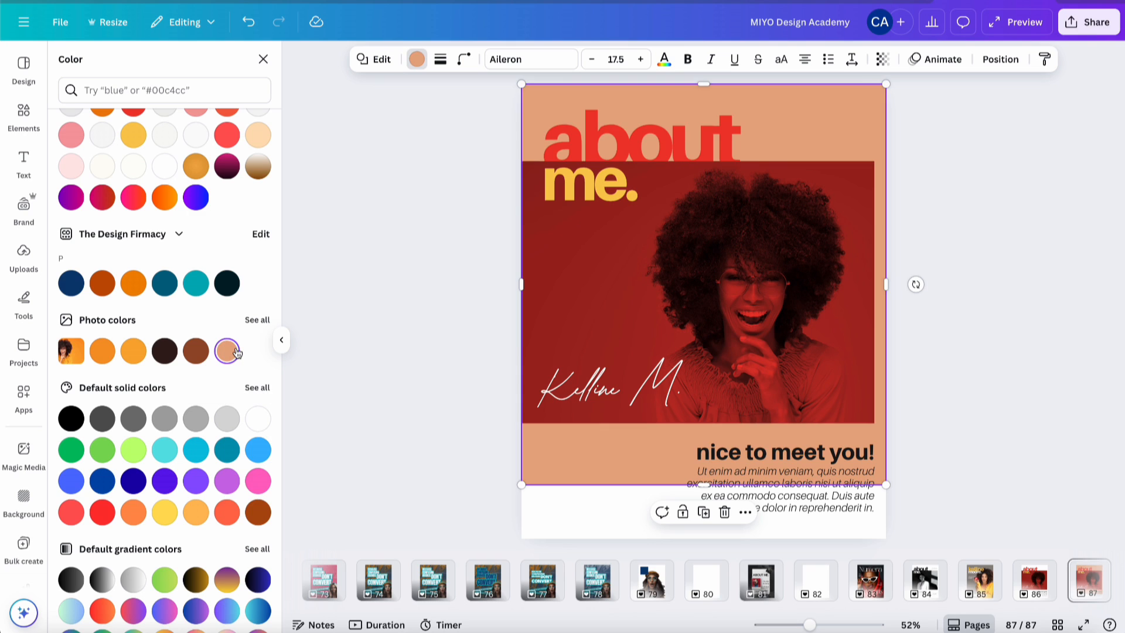
{"action": "left_click", "coordinate": [853, 254]}
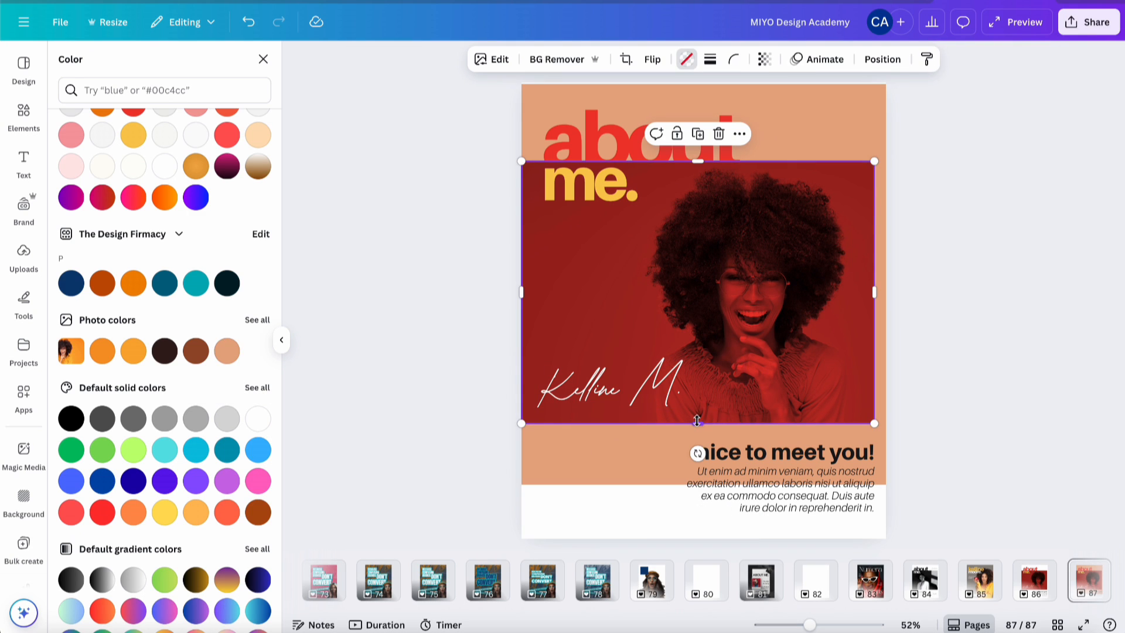
- Crop the portrait shorter from the bottom and move the about me. heading to the page bottom
{"action": "left_click_drag", "start_coordinate": [697, 421], "coordinate": [691, 299]}
{"action": "left_click", "coordinate": [581, 143]}
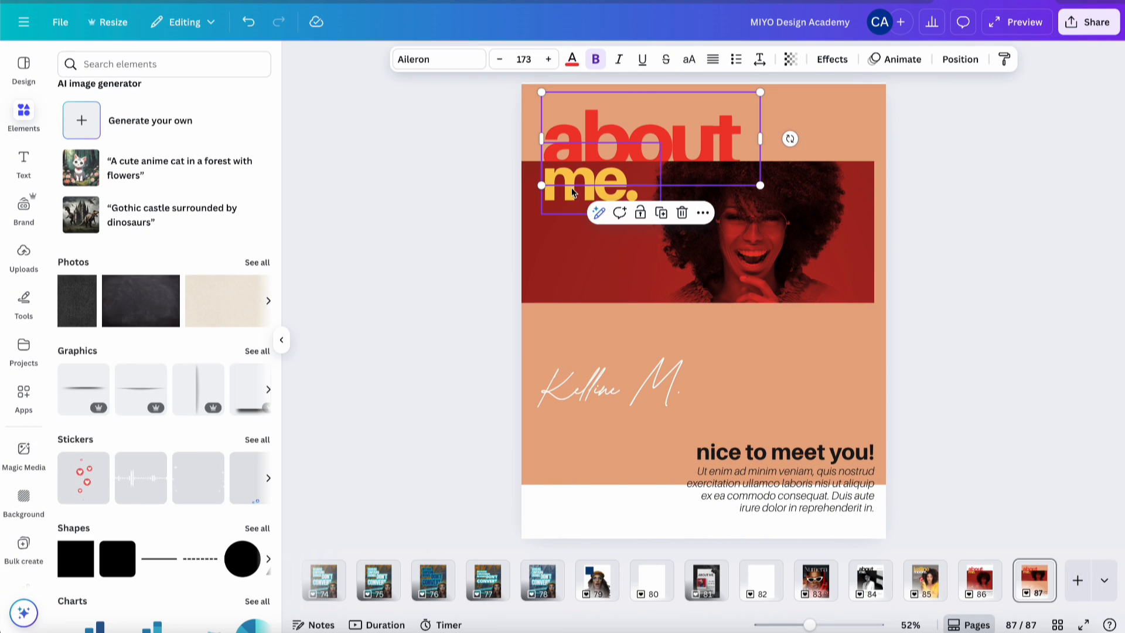
{"action": "left_click", "coordinate": [572, 192], "text": "shift"}
{"action": "left_click_drag", "start_coordinate": [573, 192], "coordinate": [563, 505]}
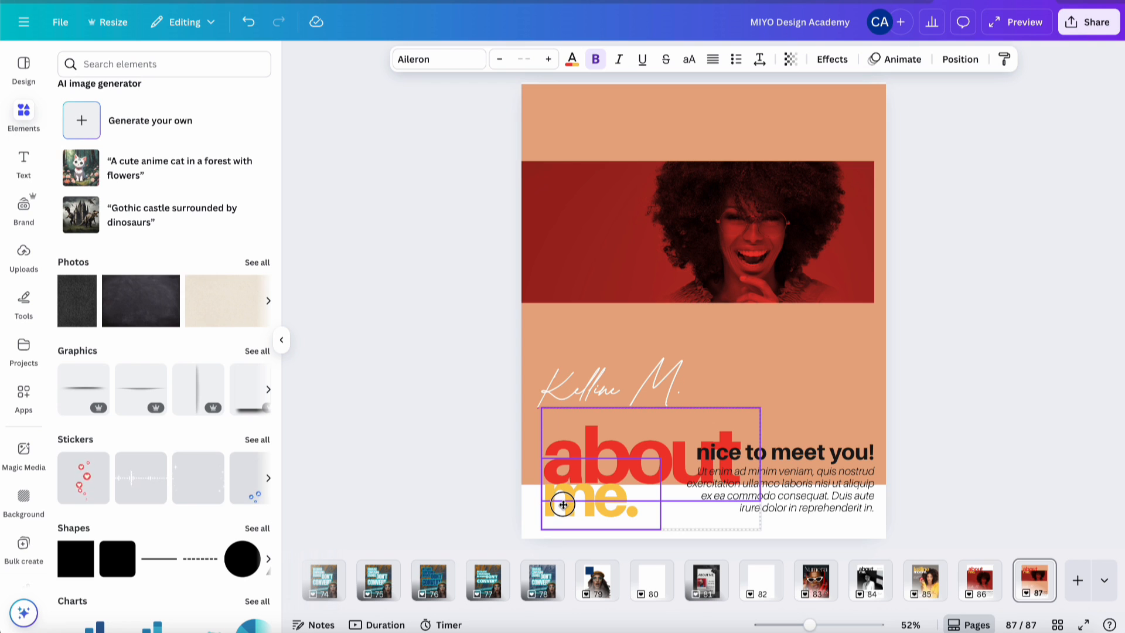
{"action": "left_click_drag", "start_coordinate": [563, 504], "coordinate": [564, 510]}
{"action": "left_click", "coordinate": [973, 314]}
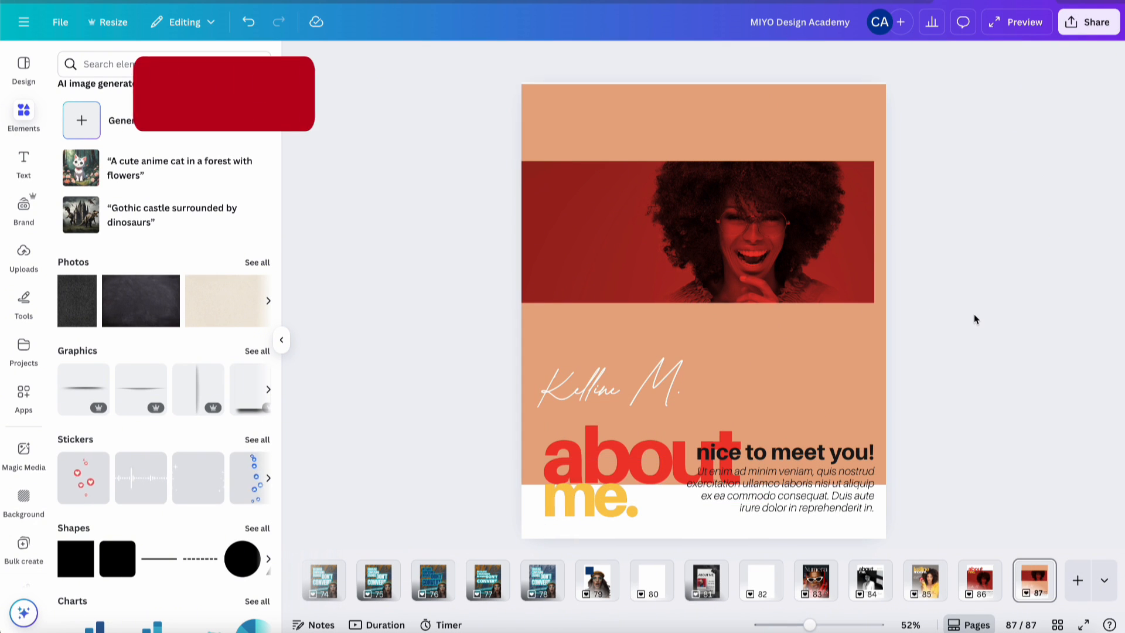
- Move the 'nice to meet you!' text group to the top and delete the signature
{"action": "left_click", "coordinate": [844, 460]}
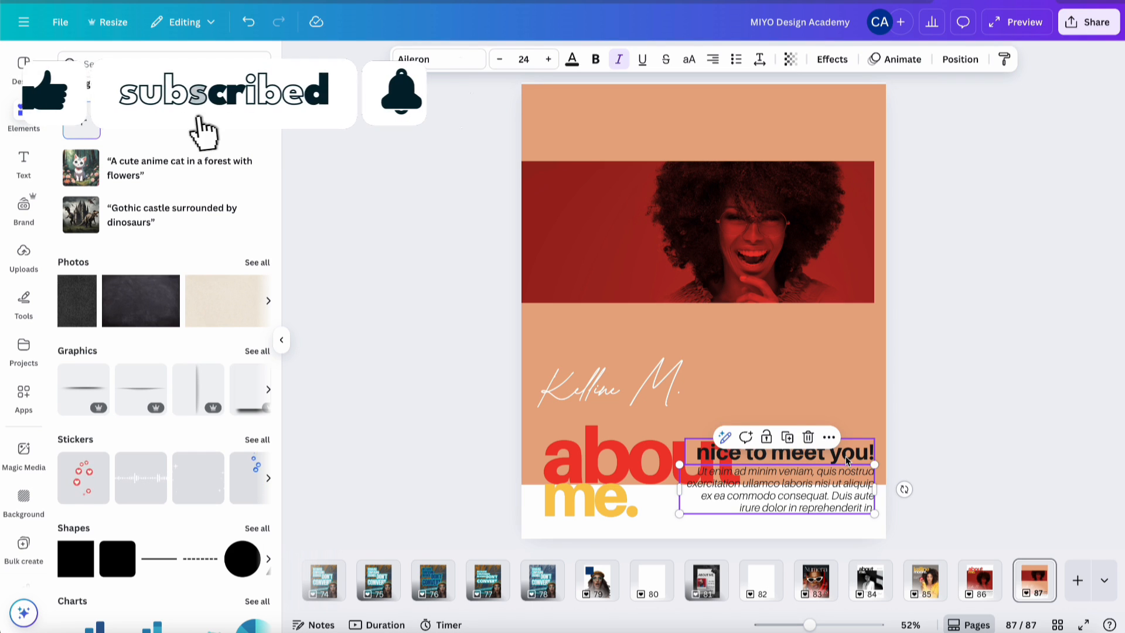
{"action": "left_click_drag", "start_coordinate": [847, 461], "coordinate": [857, 120]}
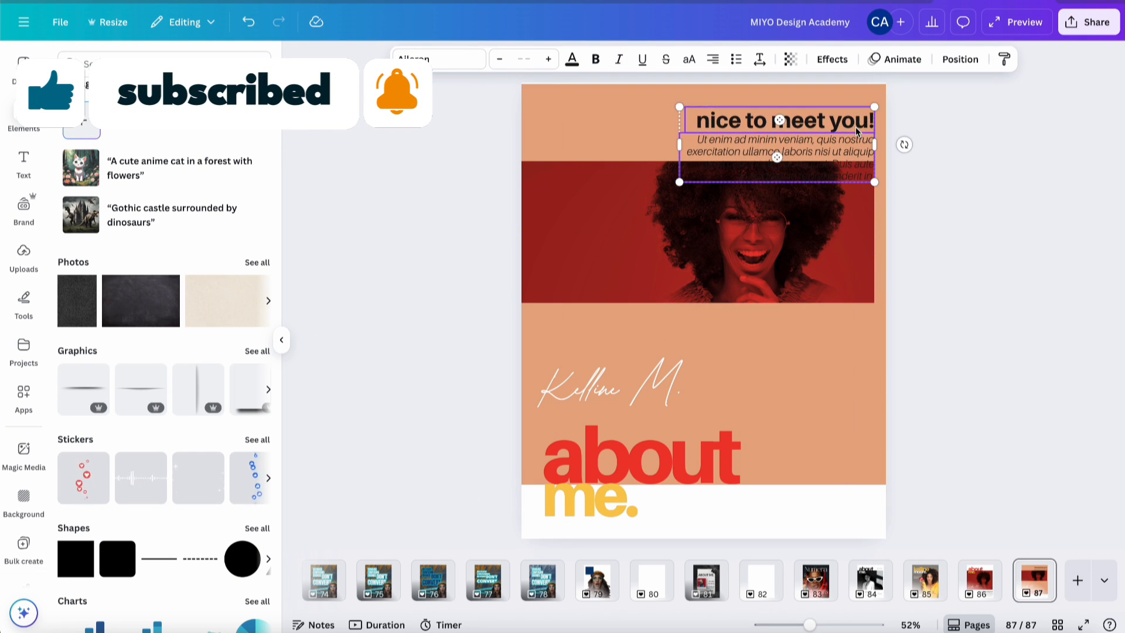
{"action": "left_click", "coordinate": [653, 382]}
{"action": "key", "text": "Delete"}
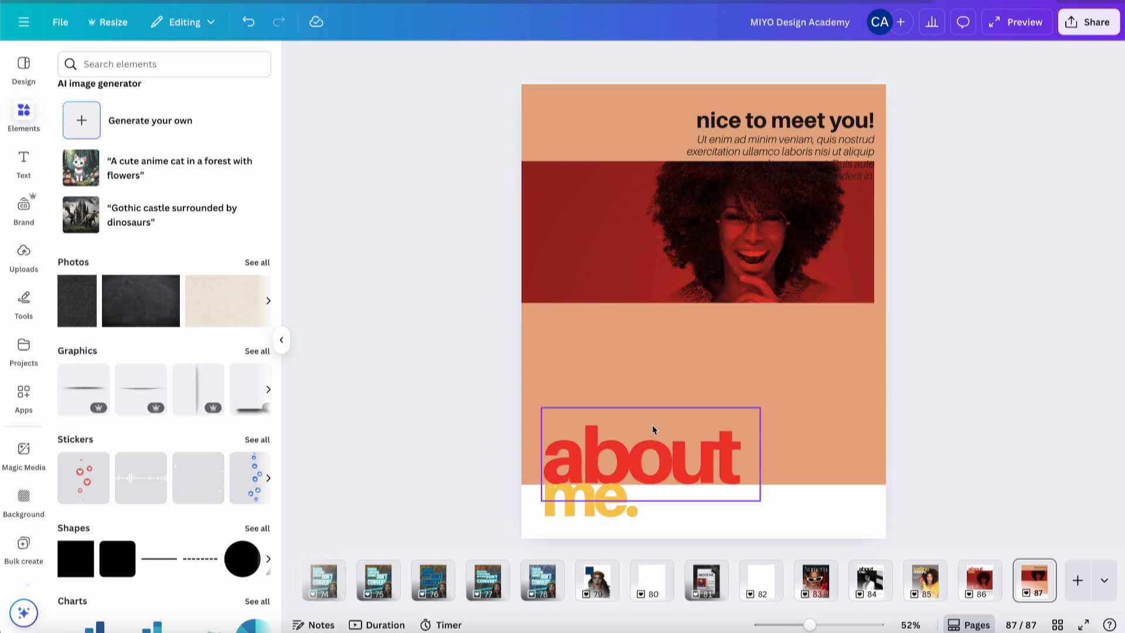
- Retype the heading as 'my hobbies.', widening the box so hobbies. fits one line
{"action": "left_click", "coordinate": [649, 476]}
{"action": "left_click", "coordinate": [701, 453]}
{"action": "double_click", "coordinate": [701, 452]}
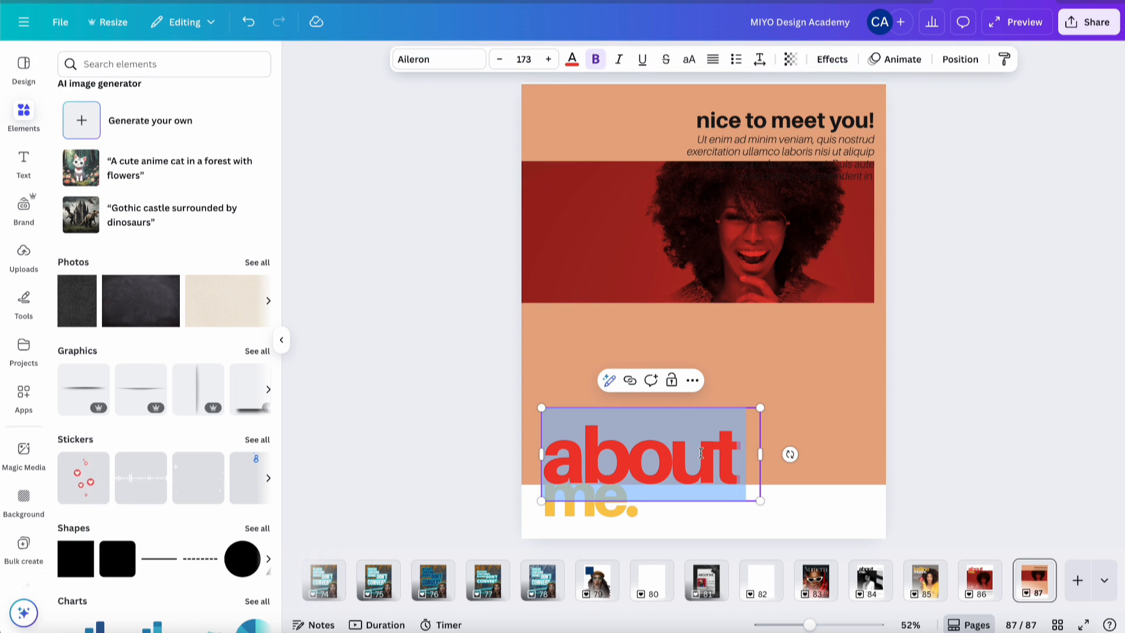
{"action": "type", "text": "my"}
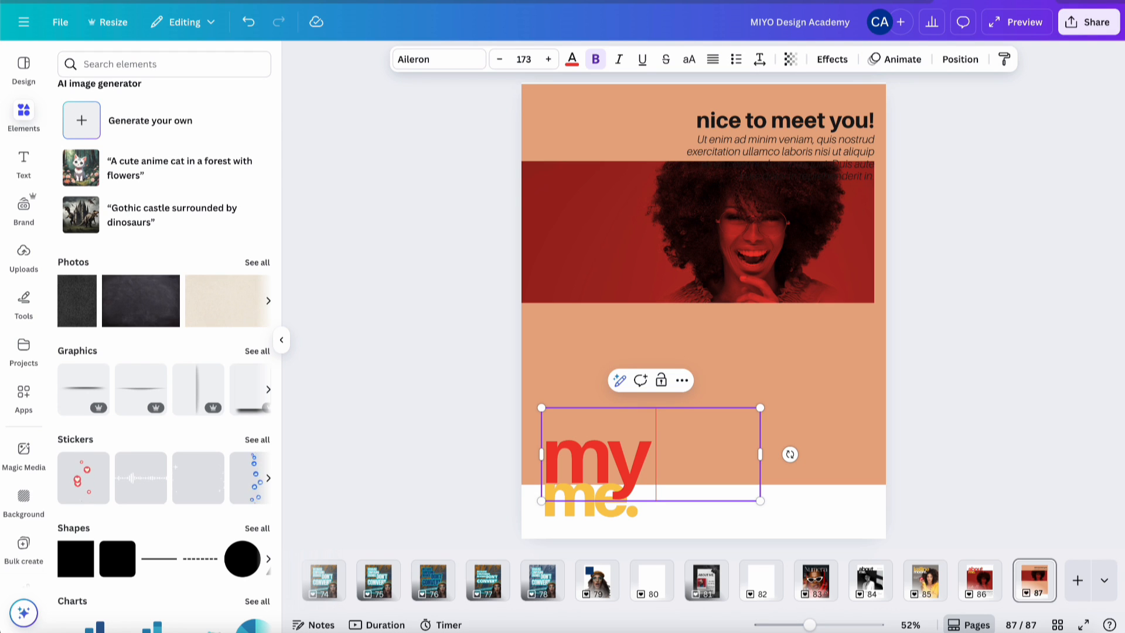
{"action": "double_click", "coordinate": [616, 510]}
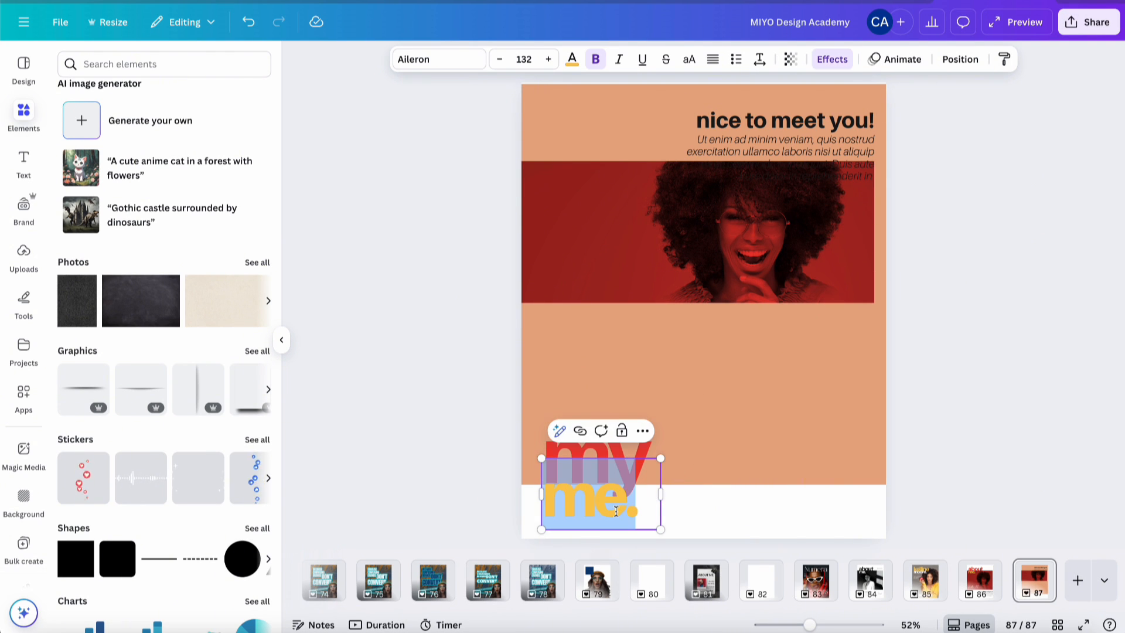
{"action": "type", "text": "hobbies"}
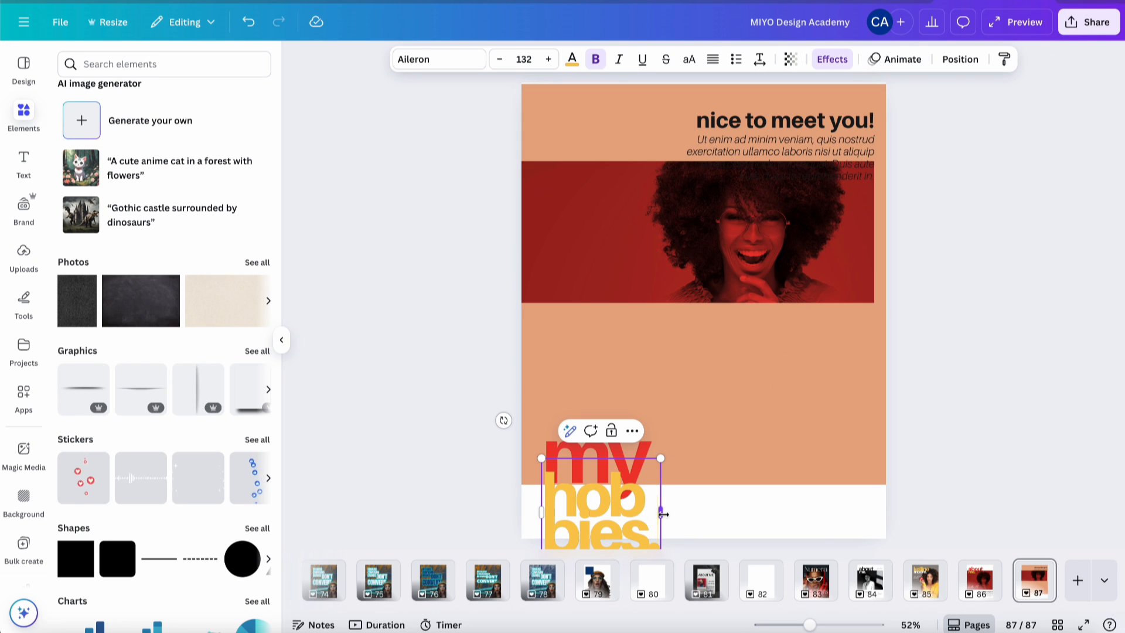
{"action": "left_click_drag", "start_coordinate": [662, 514], "coordinate": [792, 492]}
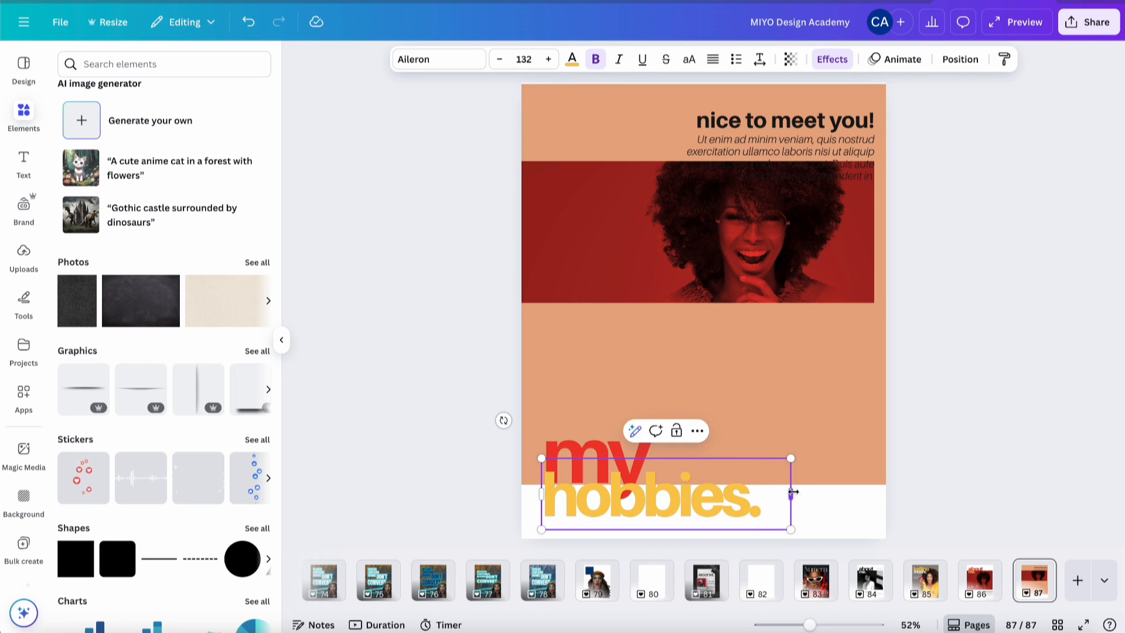
{"action": "left_click", "coordinate": [948, 392]}
- Change 'my' to 'learn' and compare the result with page 86
{"action": "left_click", "coordinate": [601, 458]}
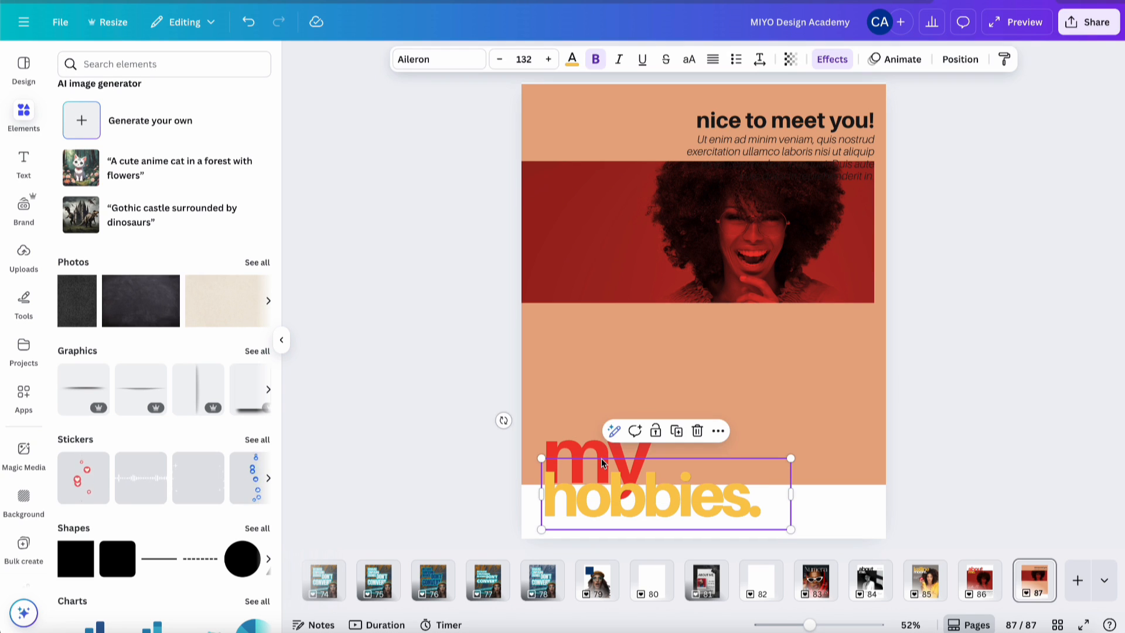
{"action": "double_click", "coordinate": [601, 449]}
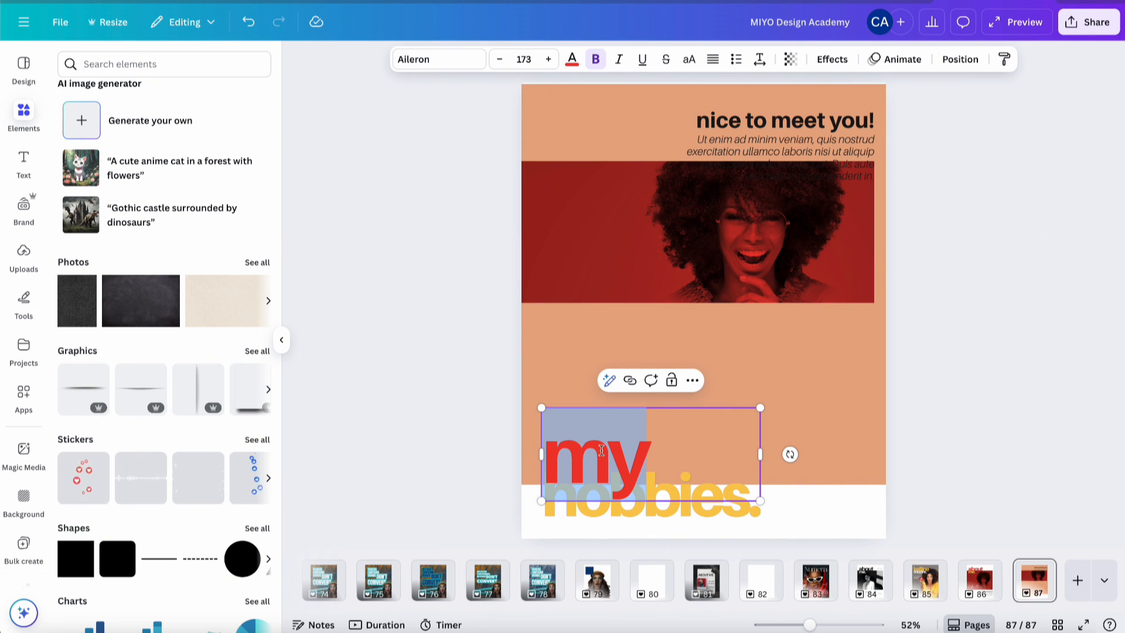
{"action": "type", "text": "learn"}
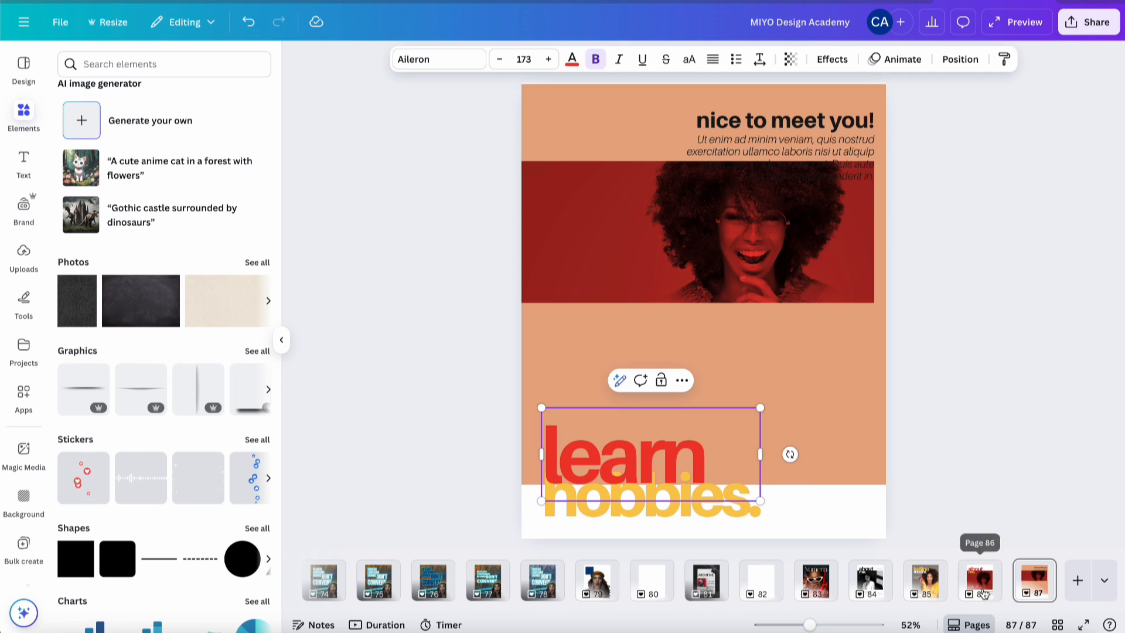
{"action": "left_click", "coordinate": [965, 591]}
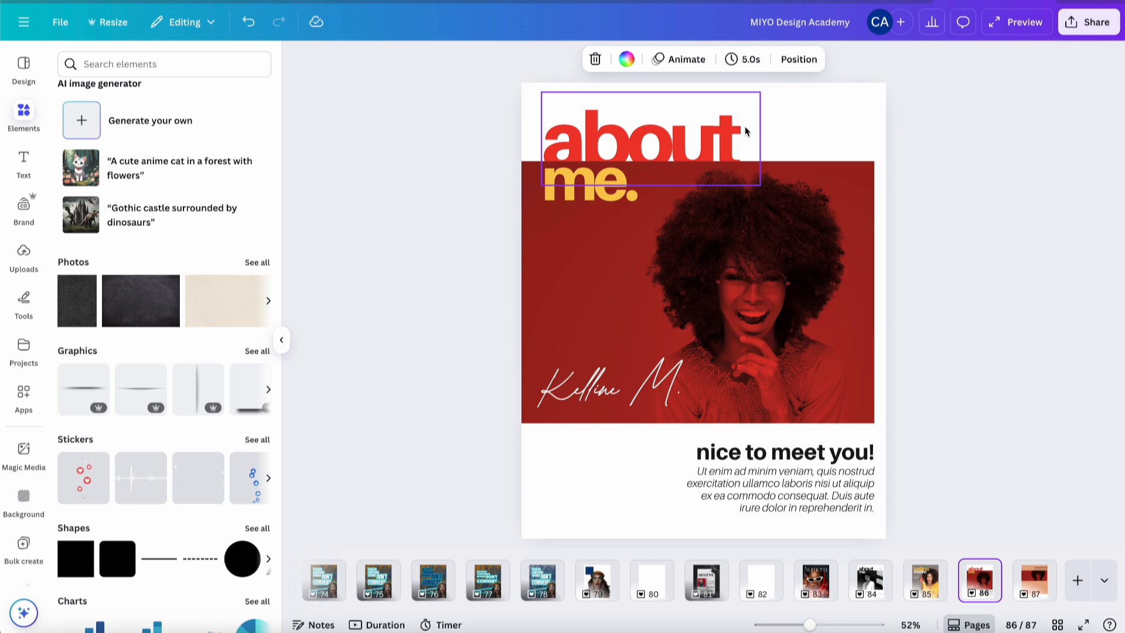
{"action": "left_click", "coordinate": [1031, 587]}
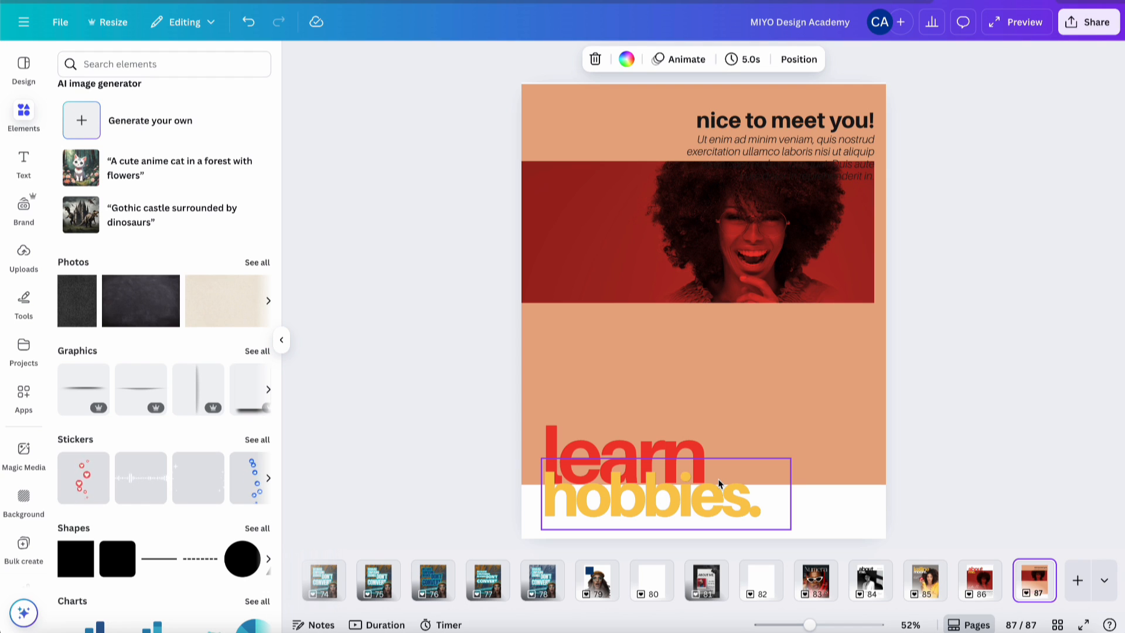
- Nudge the red headline up, widen its box and replace 'learn' with 'i have'
{"action": "left_click", "coordinate": [674, 451]}
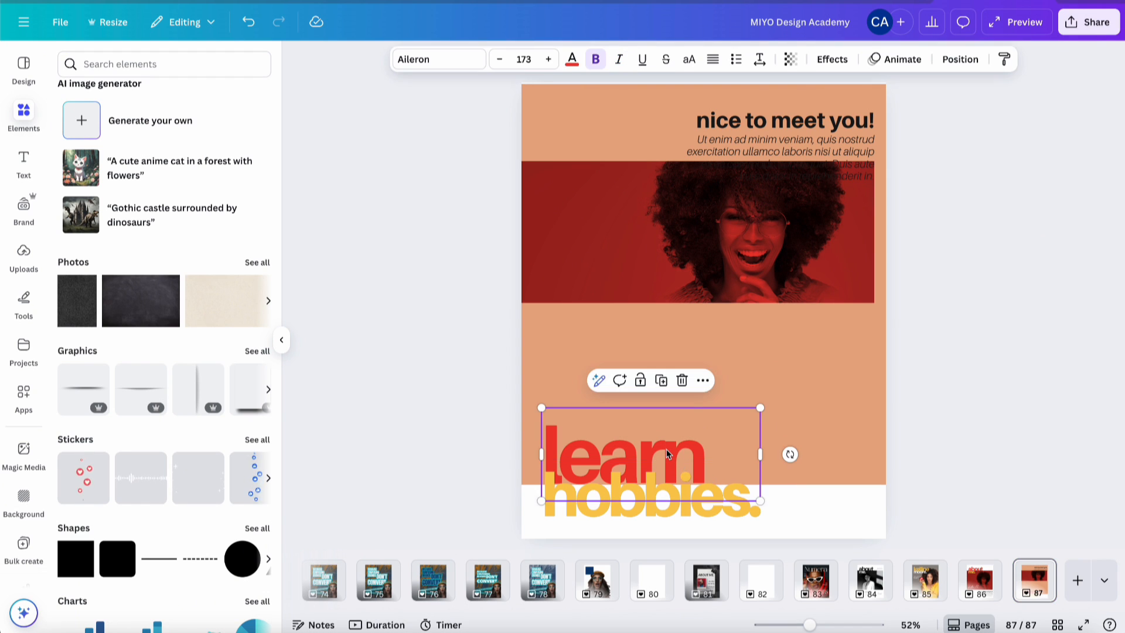
{"action": "key", "text": "Up"}
{"action": "key", "text": "Up"}
{"action": "key", "text": "Up"}
{"action": "key", "text": "Up"}
{"action": "key", "text": "Up"}
{"action": "key", "text": "Up"}
{"action": "key", "text": "Up"}
{"action": "key", "text": "Up"}
{"action": "key", "text": "Up"}
{"action": "key", "text": "Up"}
{"action": "key", "text": "Up"}
{"action": "key", "text": "Up"}
{"action": "key", "text": "Up"}
{"action": "key", "text": "Up"}
{"action": "key", "text": "Up"}
{"action": "key", "text": "Up"}
{"action": "key", "text": "Up"}
{"action": "key", "text": "Up"}
{"action": "key", "text": "Up"}
{"action": "key", "text": "Up"}
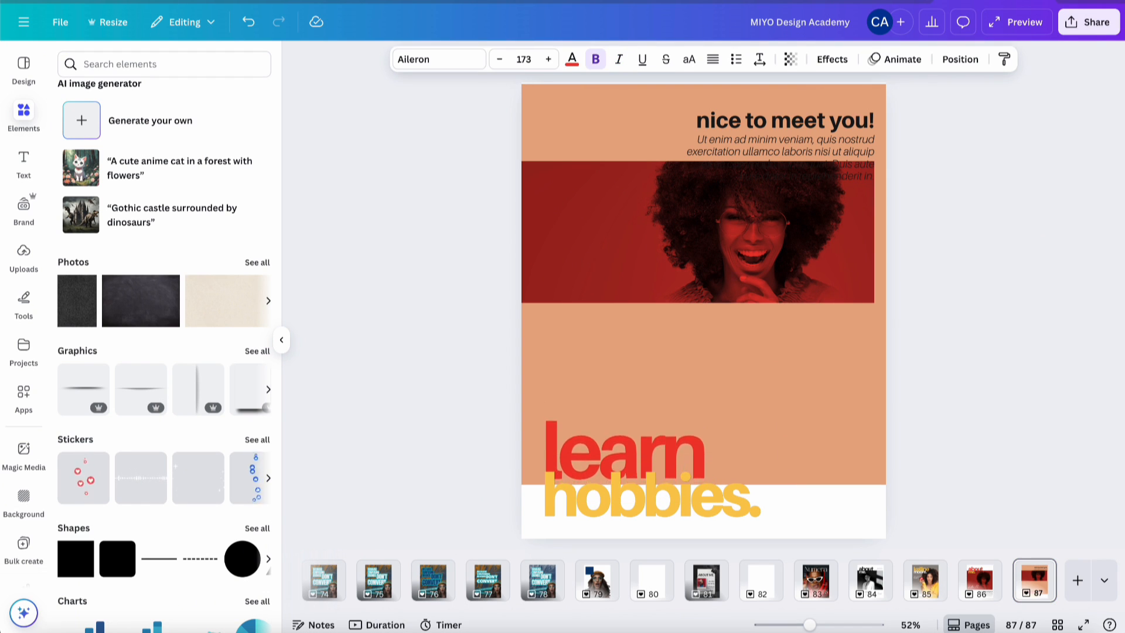
{"action": "key", "text": "Up"}
{"action": "key", "text": "Up"}
{"action": "key", "text": "Up"}
{"action": "key", "text": "Up"}
{"action": "key", "text": "Up"}
{"action": "key", "text": "Up"}
{"action": "key", "text": "Up"}
{"action": "key", "text": "Up"}
{"action": "key", "text": "Up"}
{"action": "key", "text": "Up"}
{"action": "key", "text": "Up"}
{"action": "key", "text": "Up"}
{"action": "key", "text": "Up"}
{"action": "key", "text": "Up"}
{"action": "key", "text": "Up"}
{"action": "key", "text": "Up"}
{"action": "key", "text": "Up"}
{"action": "key", "text": "Up"}
{"action": "key", "text": "Up"}
{"action": "key", "text": "Up"}
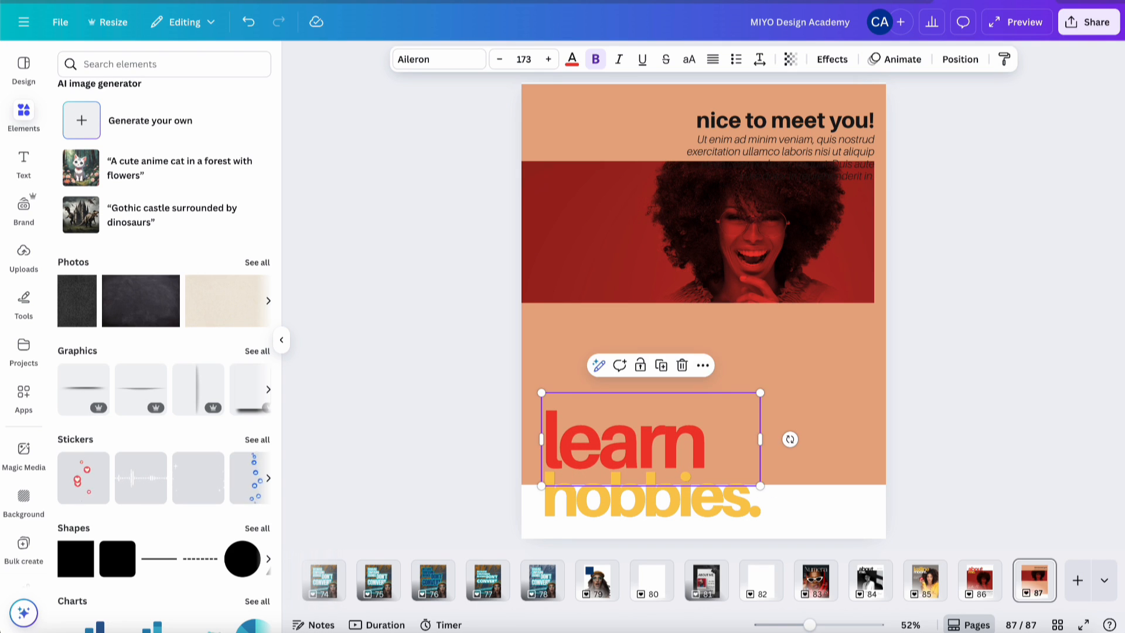
{"action": "left_click_drag", "start_coordinate": [760, 439], "coordinate": [857, 439]}
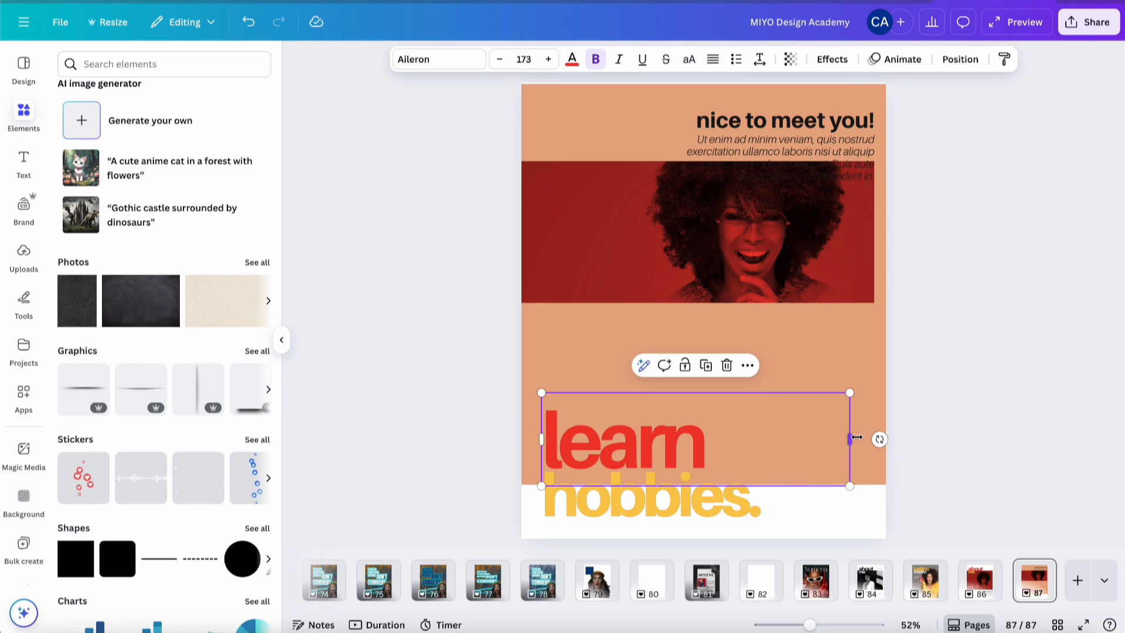
{"action": "left_click", "coordinate": [746, 445]}
{"action": "type", "text": "mor"}
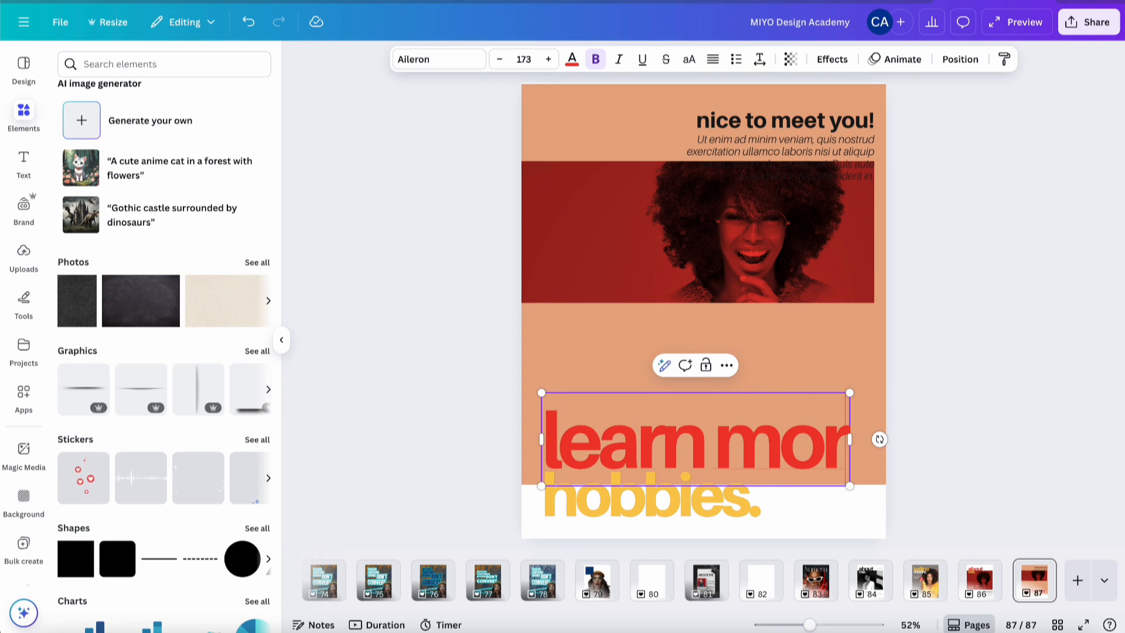
{"action": "key", "text": "BackSpace"}
{"action": "key", "text": "BackSpace"}
{"action": "key", "text": "BackSpace"}
{"action": "key", "text": "BackSpace"}
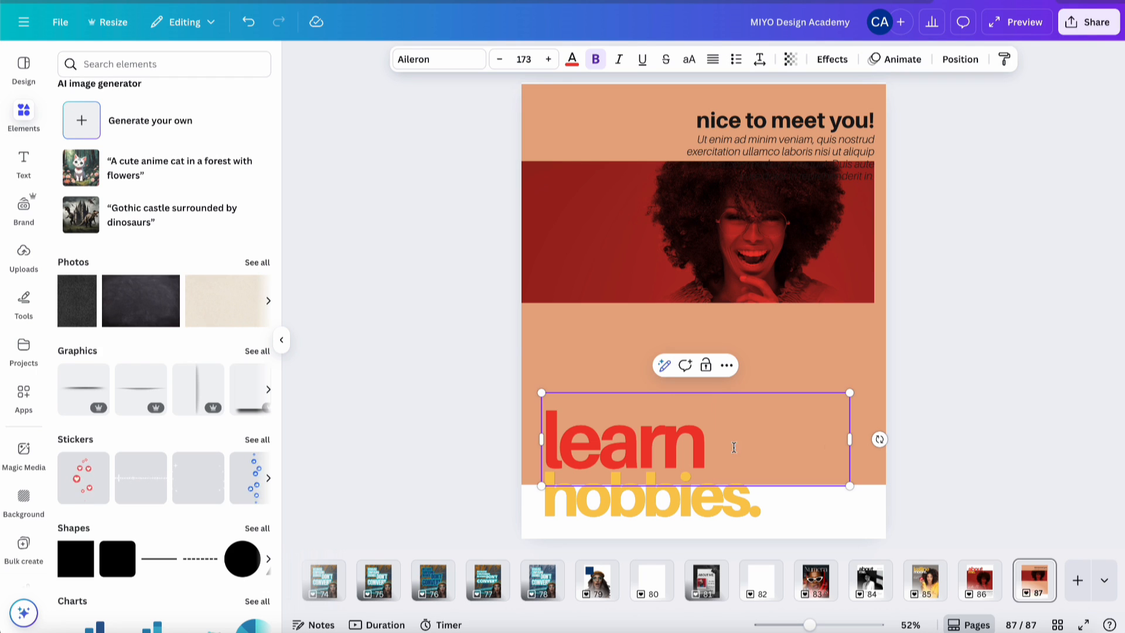
{"action": "double_click", "coordinate": [694, 447]}
{"action": "type", "text": "i"}
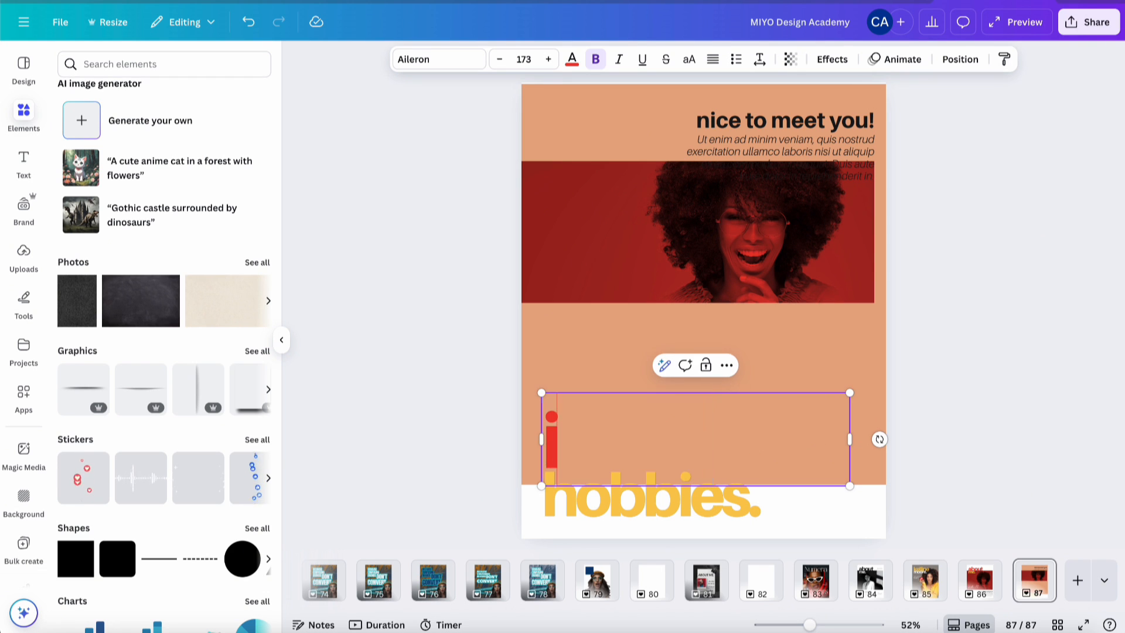
{"action": "type", "text": " have"}
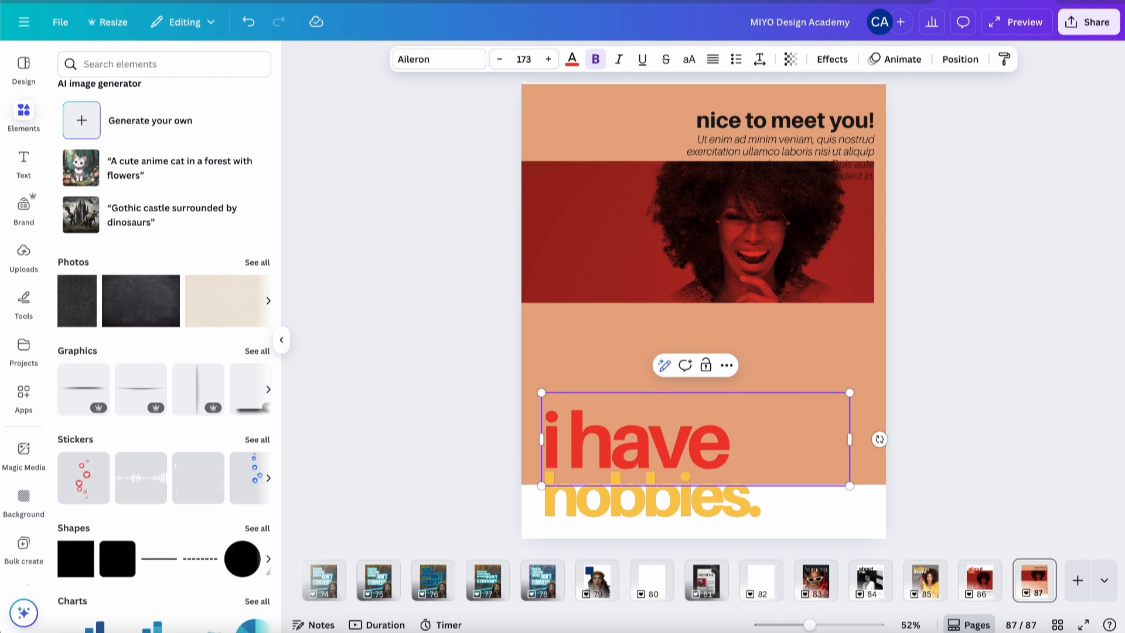
{"action": "left_click", "coordinate": [976, 309]}
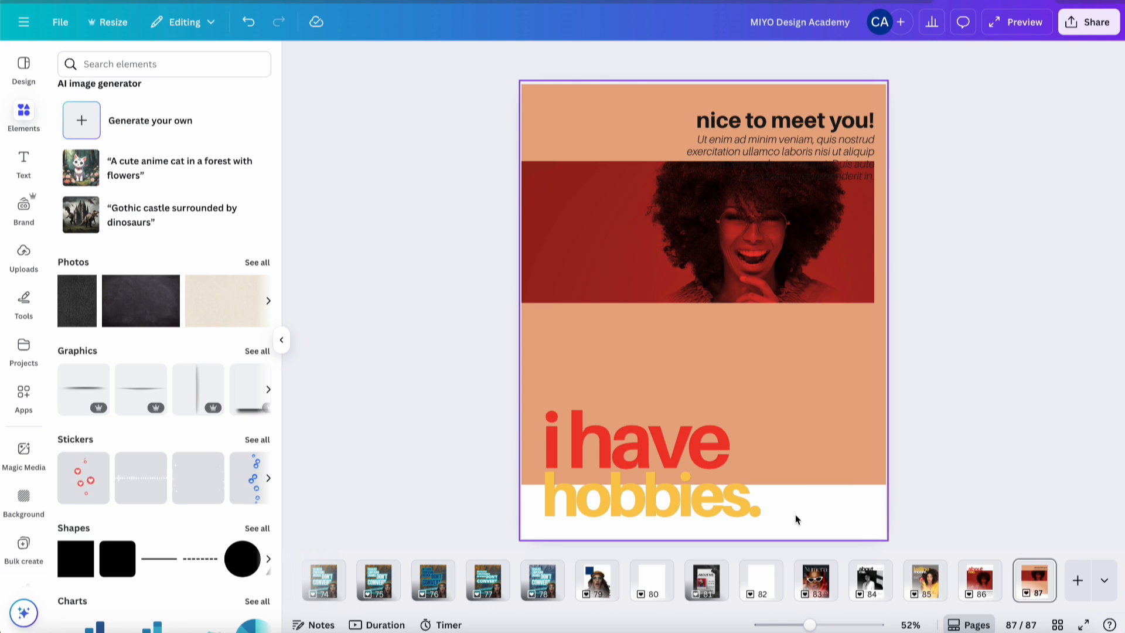
- Shift 'i have' and 'hobbies.' down together to settle them lower
{"action": "left_click", "coordinate": [740, 512]}
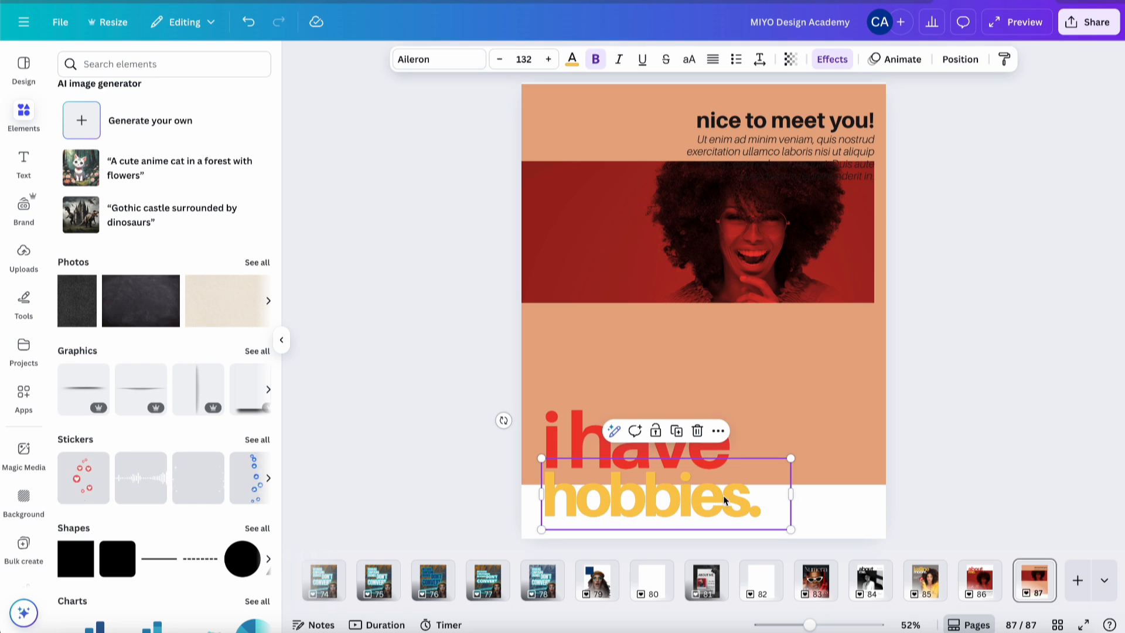
{"action": "left_click", "coordinate": [708, 453], "text": "shift"}
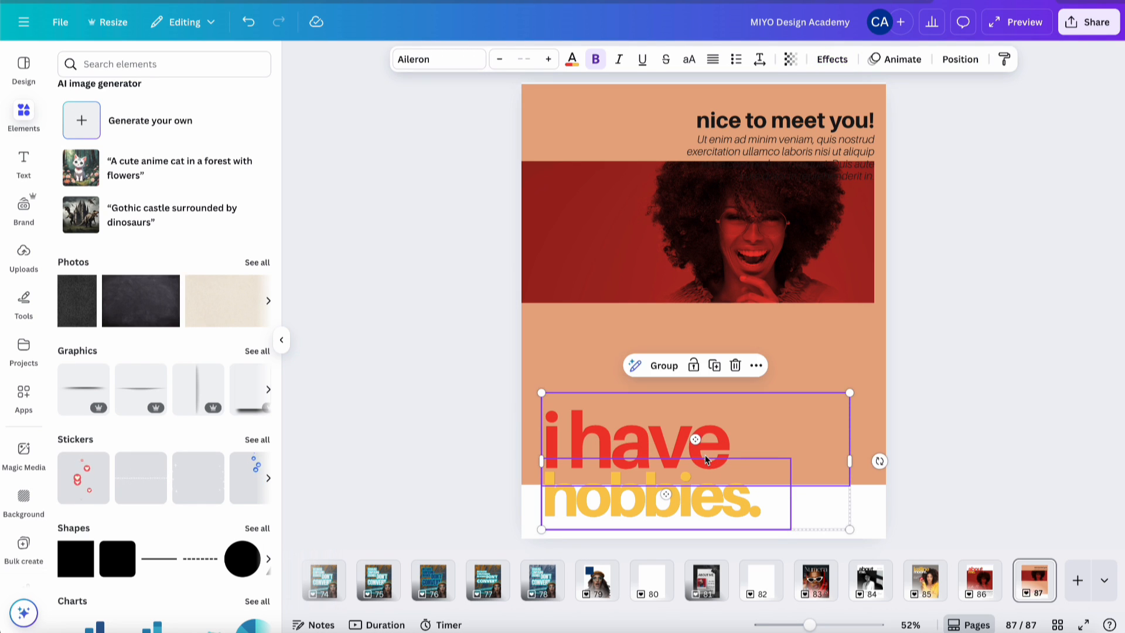
{"action": "key", "text": "Down"}
{"action": "key", "text": "Down"}
{"action": "key", "text": "Down"}
{"action": "key", "text": "Down"}
{"action": "key", "text": "Down"}
{"action": "key", "text": "Down"}
{"action": "key", "text": "Down"}
{"action": "key", "text": "Down"}
{"action": "key", "text": "Down"}
{"action": "key", "text": "Down"}
{"action": "key", "text": "Down"}
{"action": "key", "text": "Down"}
{"action": "key", "text": "Down"}
{"action": "key", "text": "Down"}
{"action": "key", "text": "Down"}
{"action": "key", "text": "Down"}
{"action": "key", "text": "Down"}
{"action": "key", "text": "Down"}
{"action": "key", "text": "Down"}
{"action": "key", "text": "Down"}
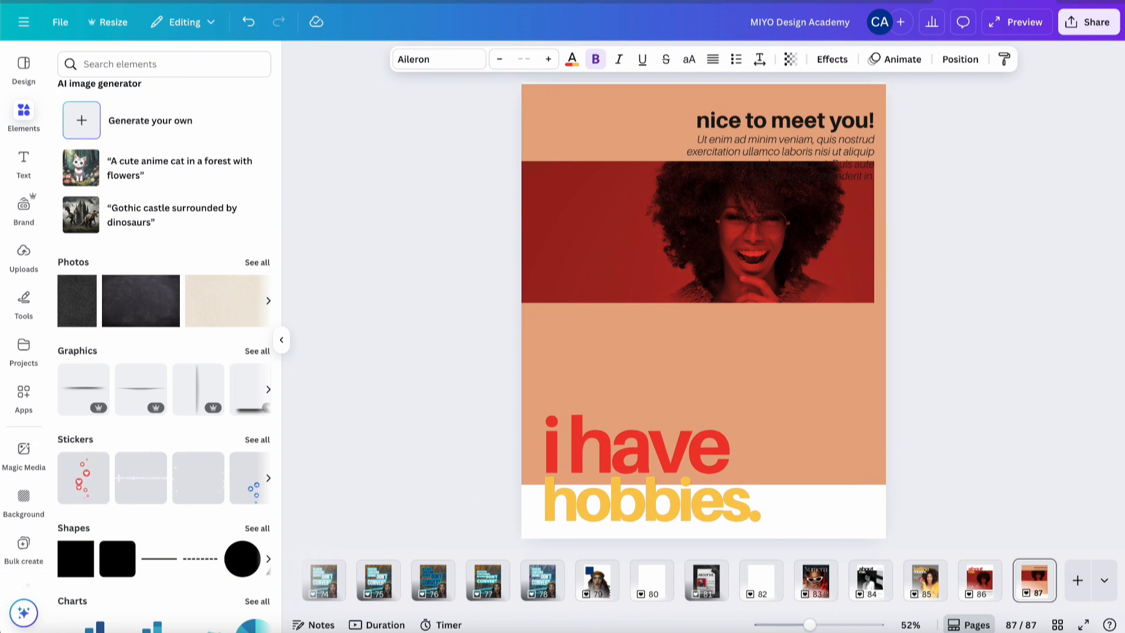
{"action": "key", "text": "Down"}
{"action": "key", "text": "Down"}
{"action": "key", "text": "Down"}
{"action": "key", "text": "Down"}
{"action": "key", "text": "Down"}
{"action": "key", "text": "Down"}
{"action": "key", "text": "Down"}
{"action": "key", "text": "Down"}
{"action": "key", "text": "Down"}
{"action": "key", "text": "Down"}
{"action": "key", "text": "Down"}
{"action": "key", "text": "Down"}
{"action": "key", "text": "Down"}
{"action": "key", "text": "Down"}
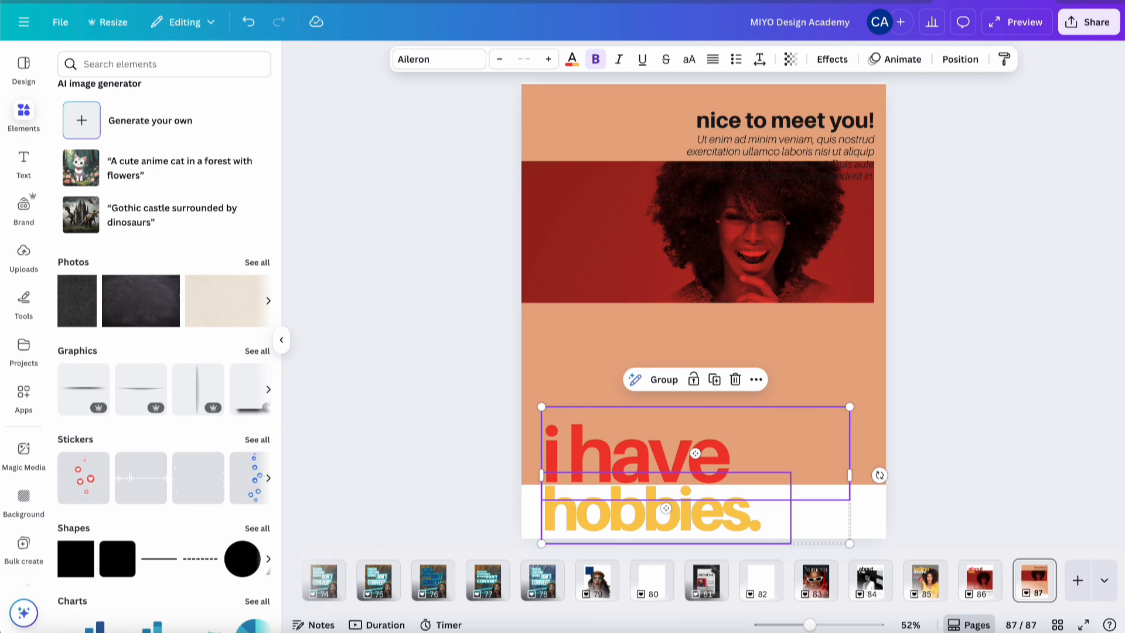
{"action": "key", "text": "Up"}
{"action": "key", "text": "Up"}
{"action": "key", "text": "Up"}
{"action": "key", "text": "Up"}
{"action": "key", "text": "Up"}
{"action": "key", "text": "Up"}
{"action": "key", "text": "Up"}
{"action": "key", "text": "Up"}
{"action": "key", "text": "Up"}
{"action": "key", "text": "Up"}
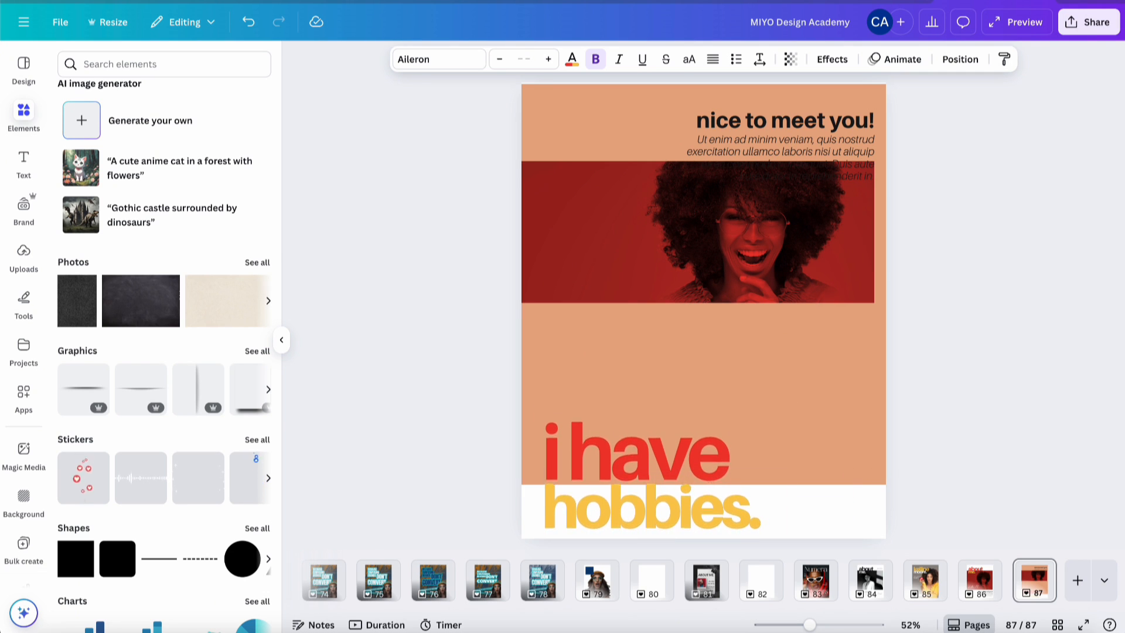
- Shorten the orange background rectangle slightly from the bottom
{"action": "left_click", "coordinate": [859, 398]}
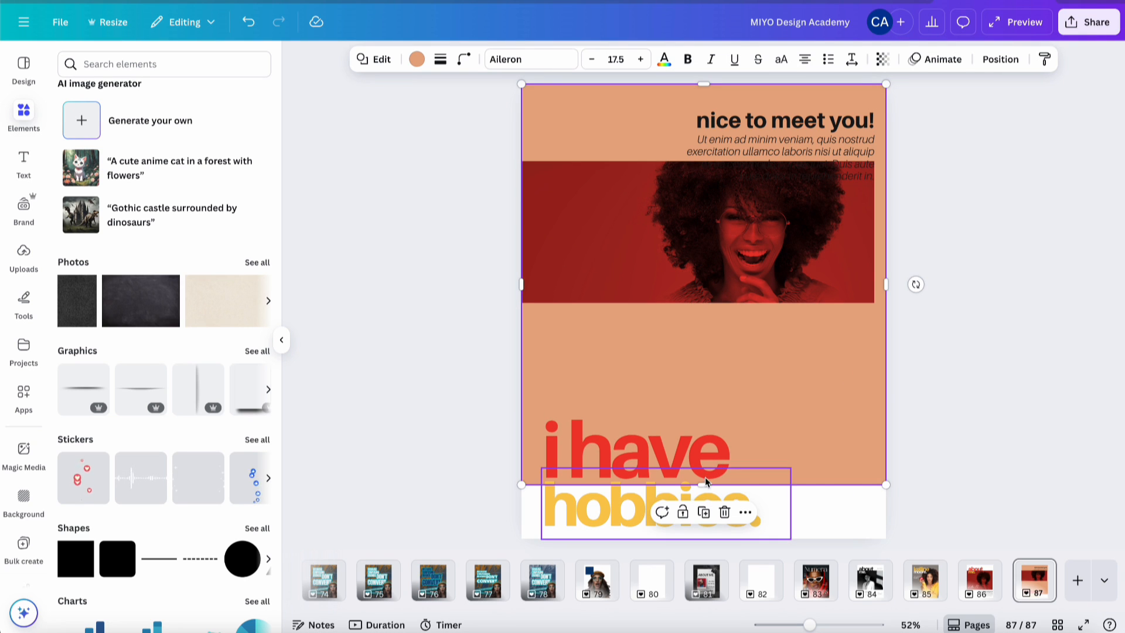
{"action": "left_click_drag", "start_coordinate": [704, 481], "coordinate": [704, 479]}
{"action": "left_click", "coordinate": [970, 337]}
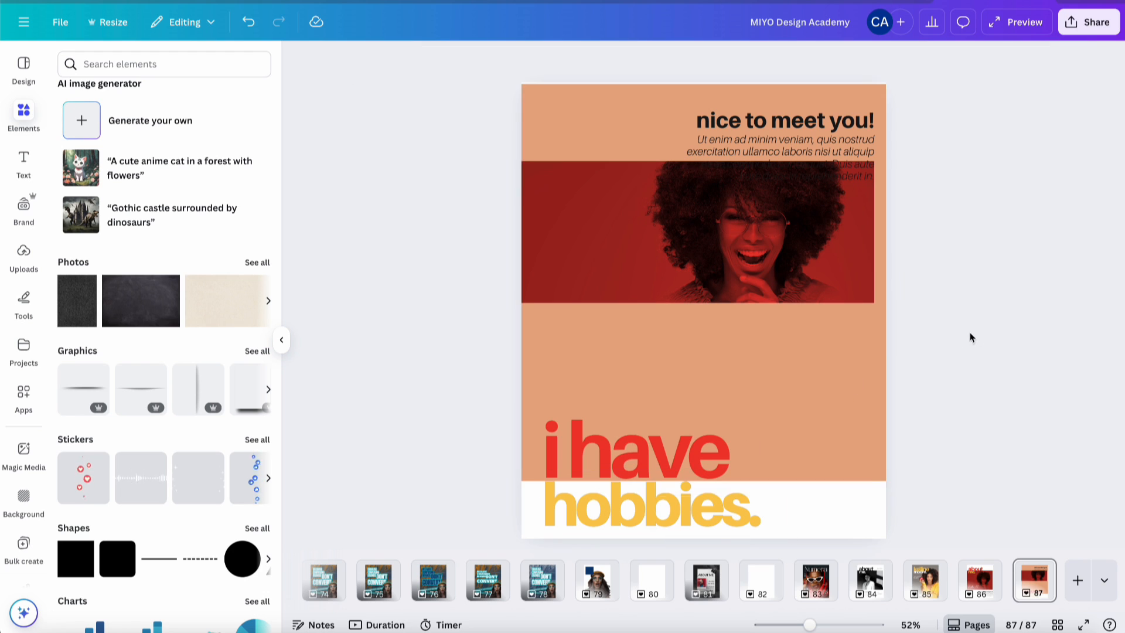
{"action": "left_click", "coordinate": [644, 465]}
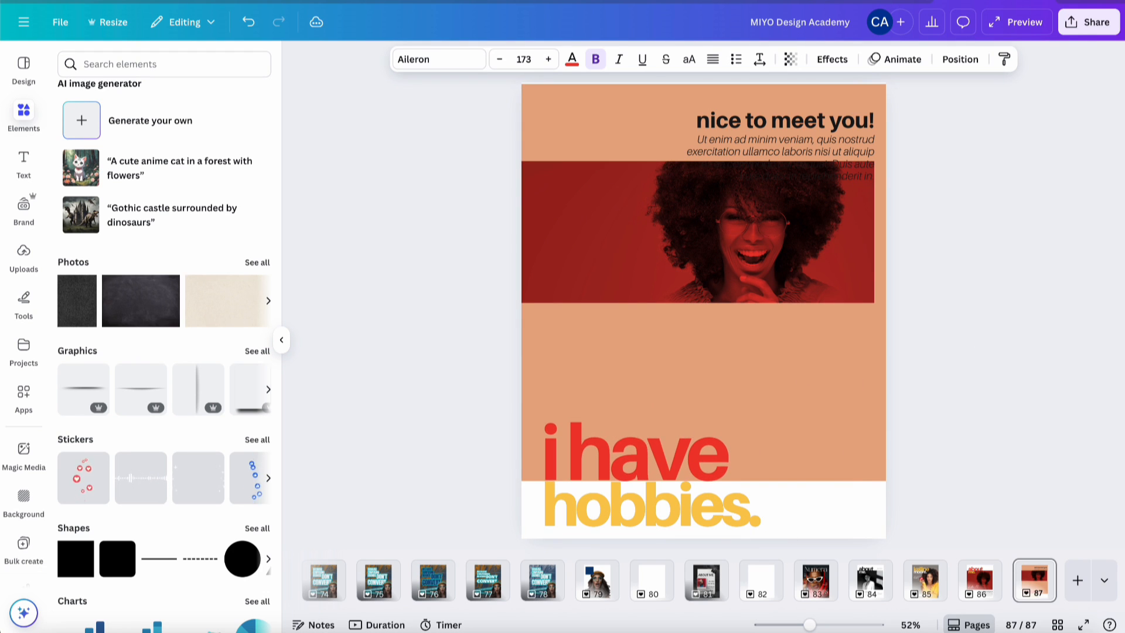
{"action": "left_click", "coordinate": [991, 261]}
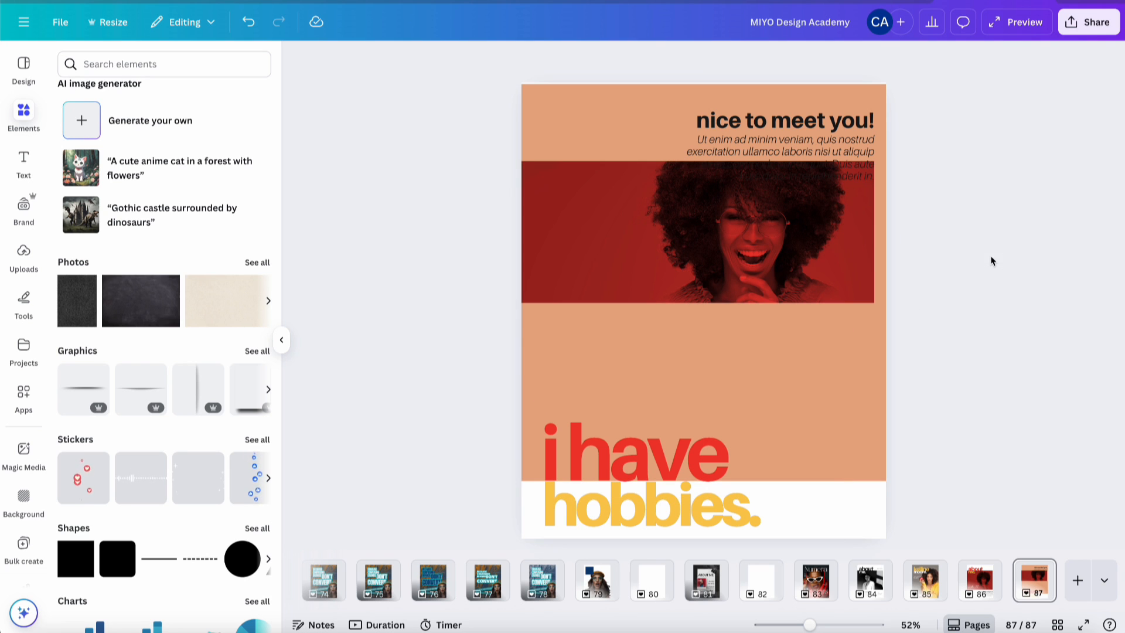
- Move the red photo up and swap in the apple-holding portrait from Recently used
{"action": "left_click", "coordinate": [617, 227]}
{"action": "left_click_drag", "start_coordinate": [617, 228], "coordinate": [616, 180]}
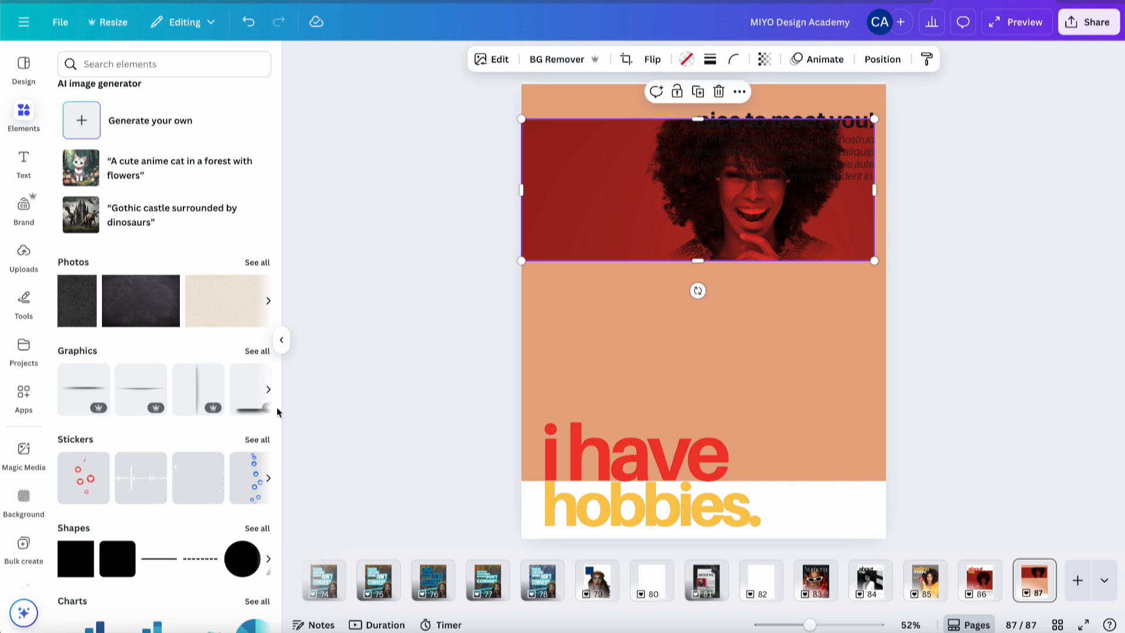
{"action": "scroll", "coordinate": [153, 274], "scroll_direction": "up", "scroll_amount": 5}
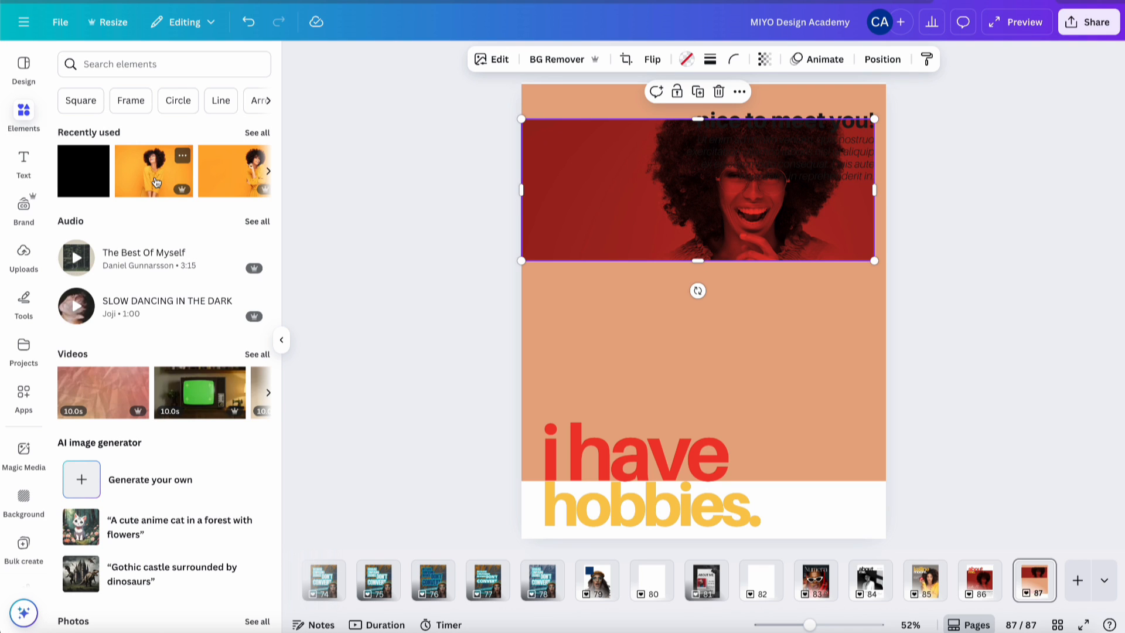
{"action": "scroll", "coordinate": [195, 171], "scroll_direction": "right", "scroll_amount": 3}
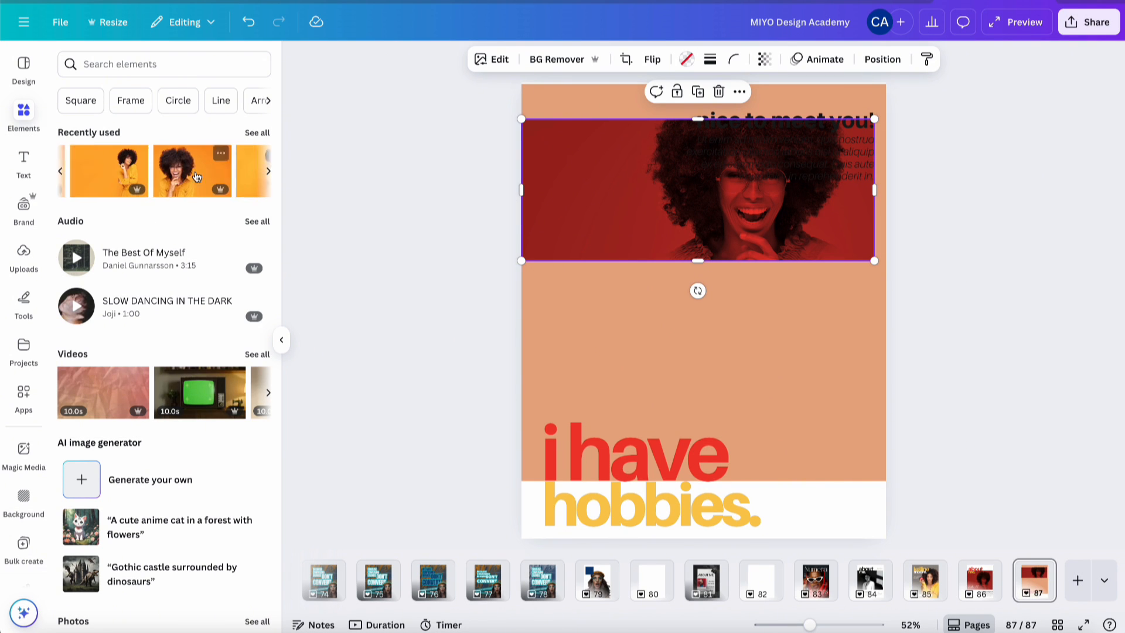
{"action": "left_click", "coordinate": [254, 133]}
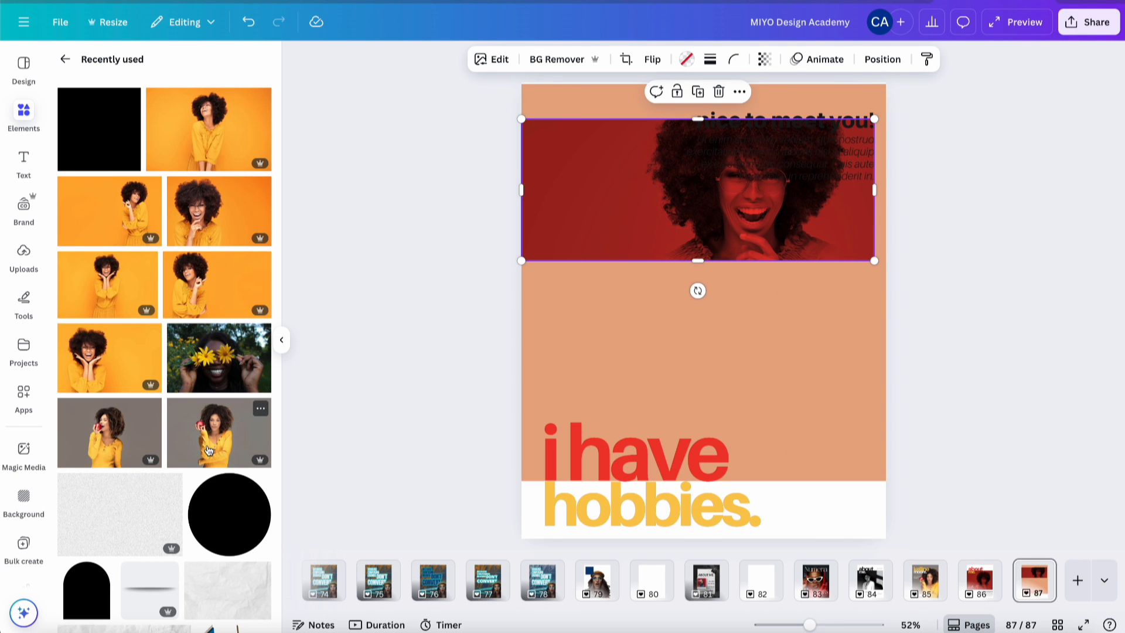
{"action": "left_click_drag", "start_coordinate": [208, 450], "coordinate": [565, 241]}
{"action": "left_click", "coordinate": [954, 325]}
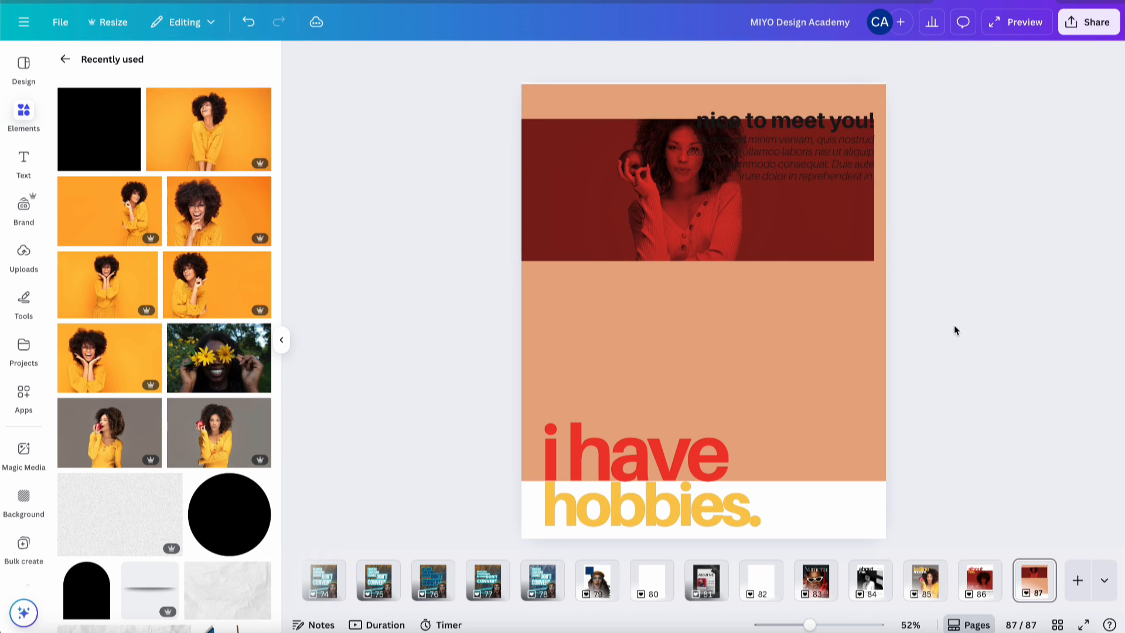
- Replace the headline with the about me. pair copied from page 86, placed at the bottom-left
{"action": "left_click", "coordinate": [670, 468]}
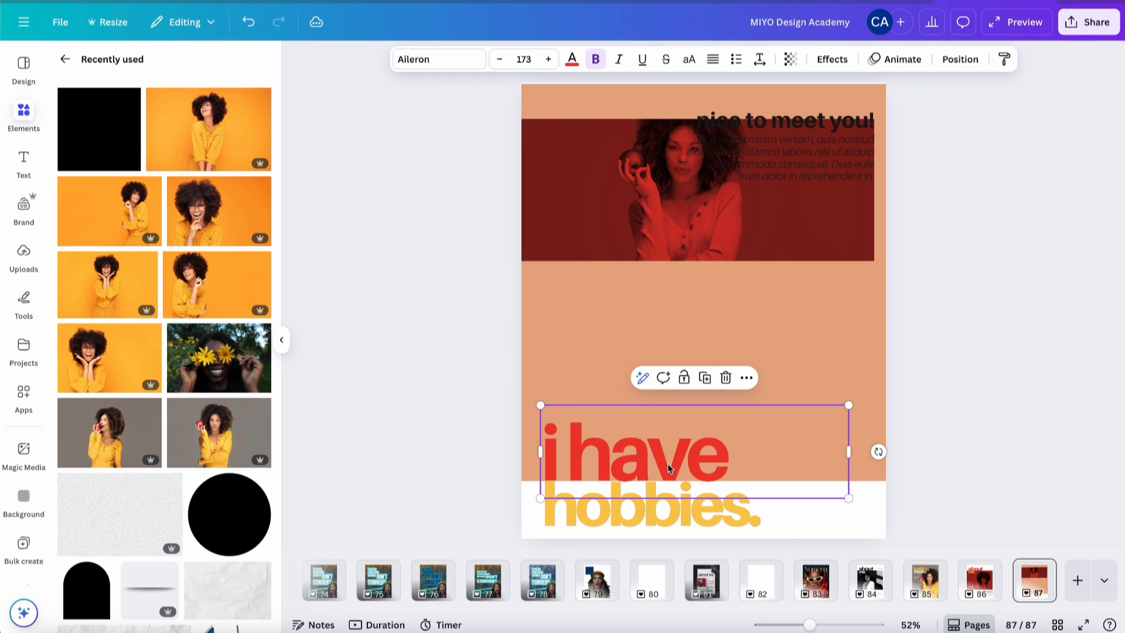
{"action": "left_click", "coordinate": [659, 511], "text": "shift"}
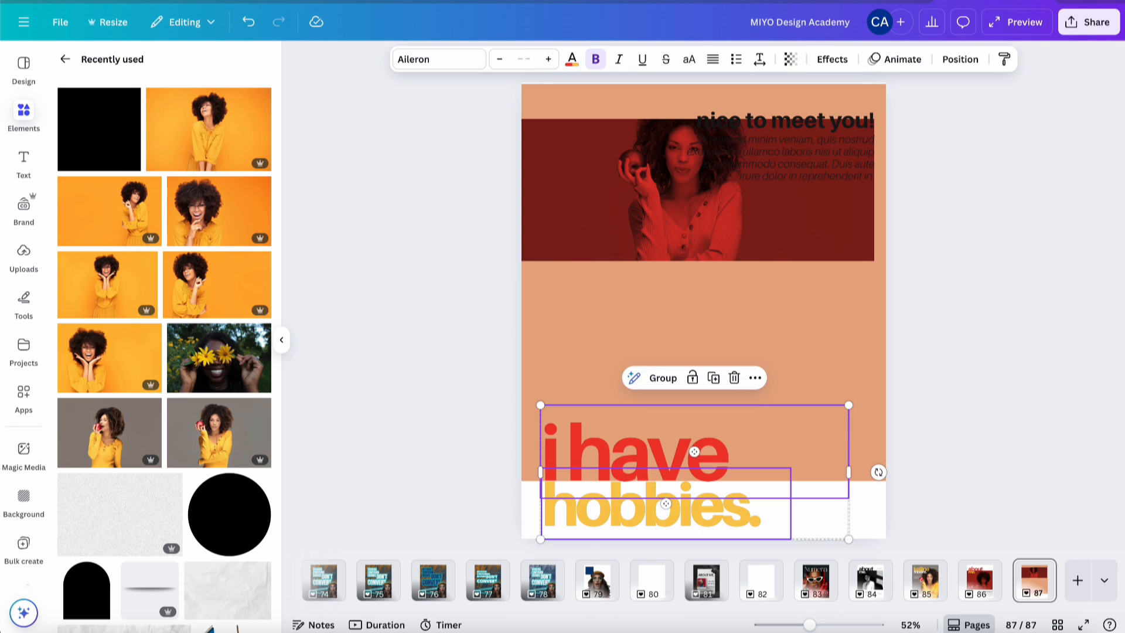
{"action": "key", "text": "Delete"}
{"action": "left_click", "coordinate": [974, 574]}
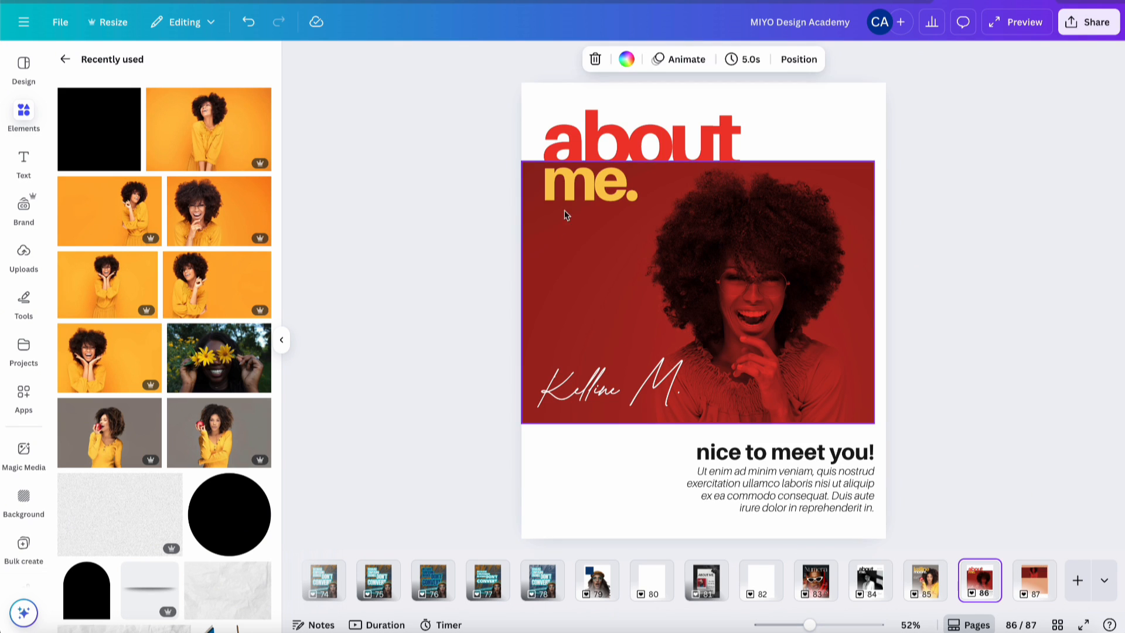
{"action": "left_click", "coordinate": [567, 191]}
{"action": "left_click", "coordinate": [569, 139], "text": "shift"}
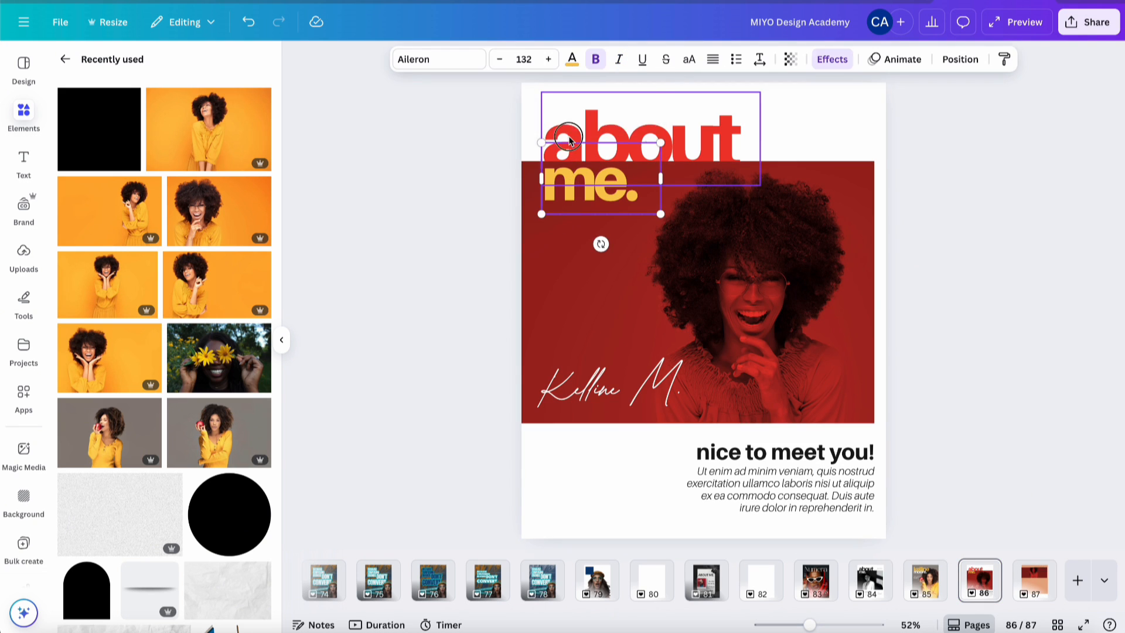
{"action": "left_click", "coordinate": [1049, 573]}
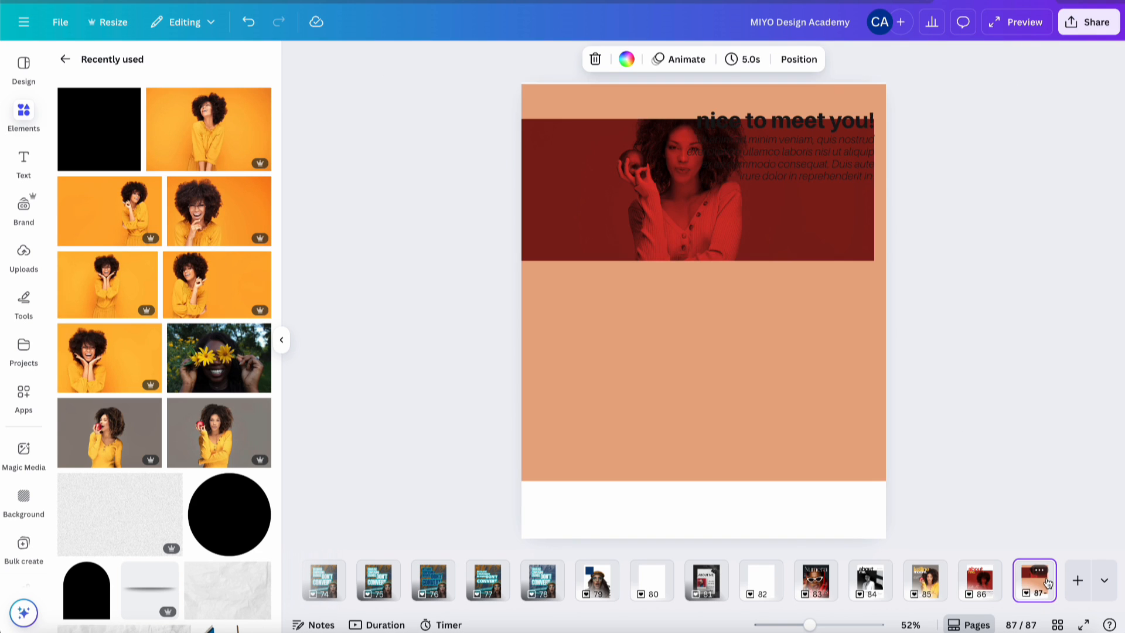
{"action": "key", "text": "ctrl+v"}
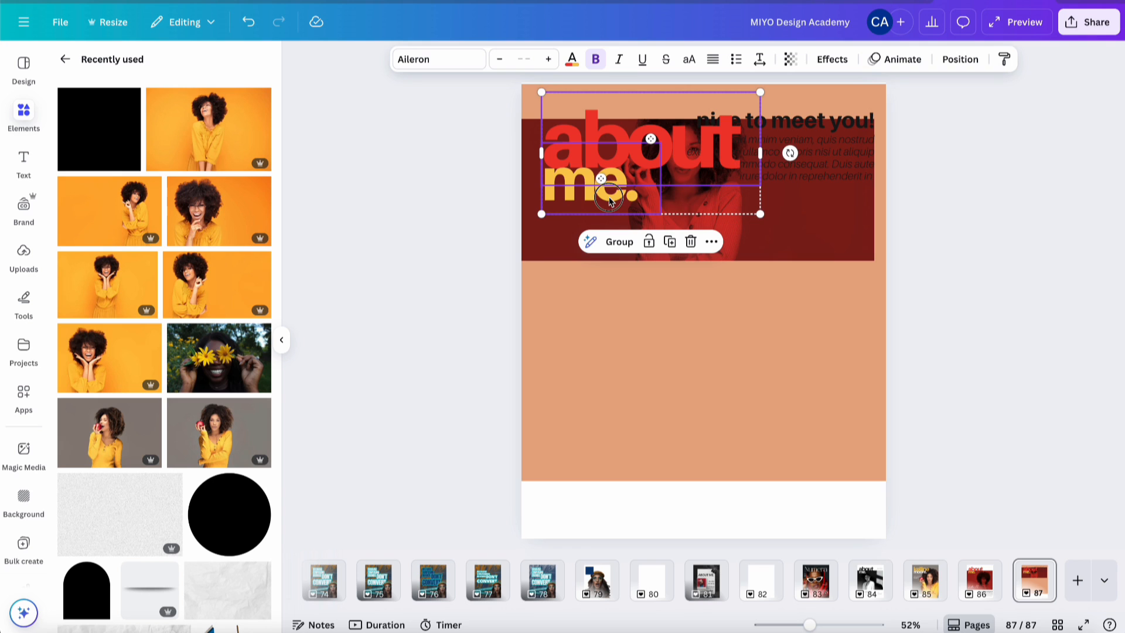
{"action": "left_click_drag", "start_coordinate": [611, 195], "coordinate": [613, 509]}
{"action": "left_click", "coordinate": [1009, 355]}
- Retype the caption as 'i love apples.', widening the box so apples. fits one line
{"action": "left_click", "coordinate": [648, 463]}
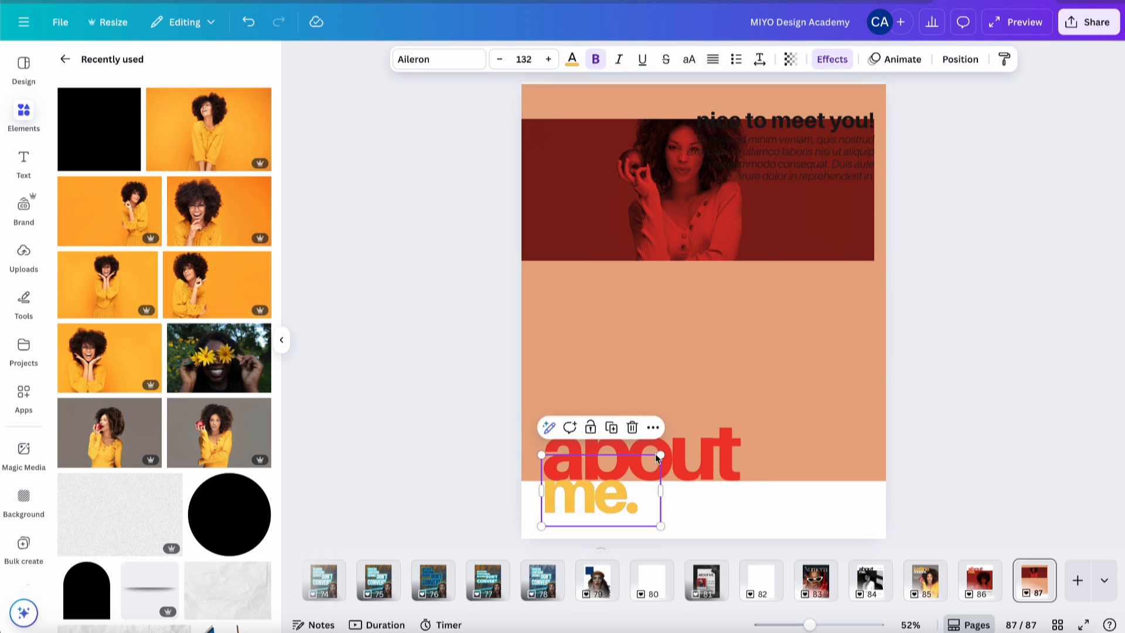
{"action": "left_click", "coordinate": [655, 454]}
{"action": "double_click", "coordinate": [654, 453]}
{"action": "type", "text": "i love"}
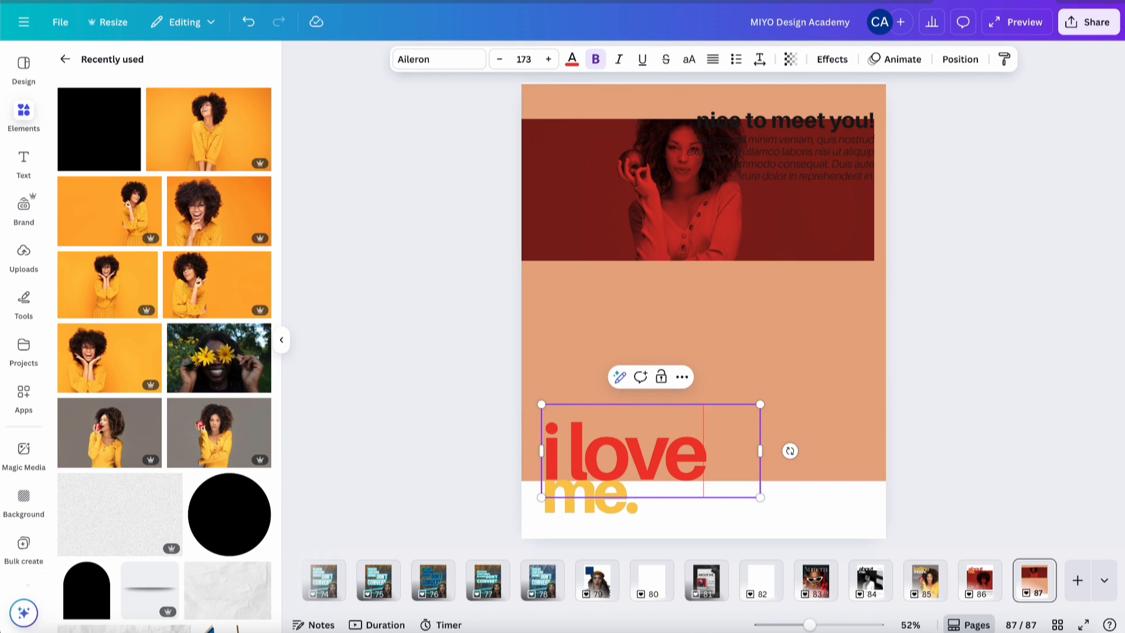
{"action": "left_click", "coordinate": [607, 510]}
{"action": "double_click", "coordinate": [607, 510]}
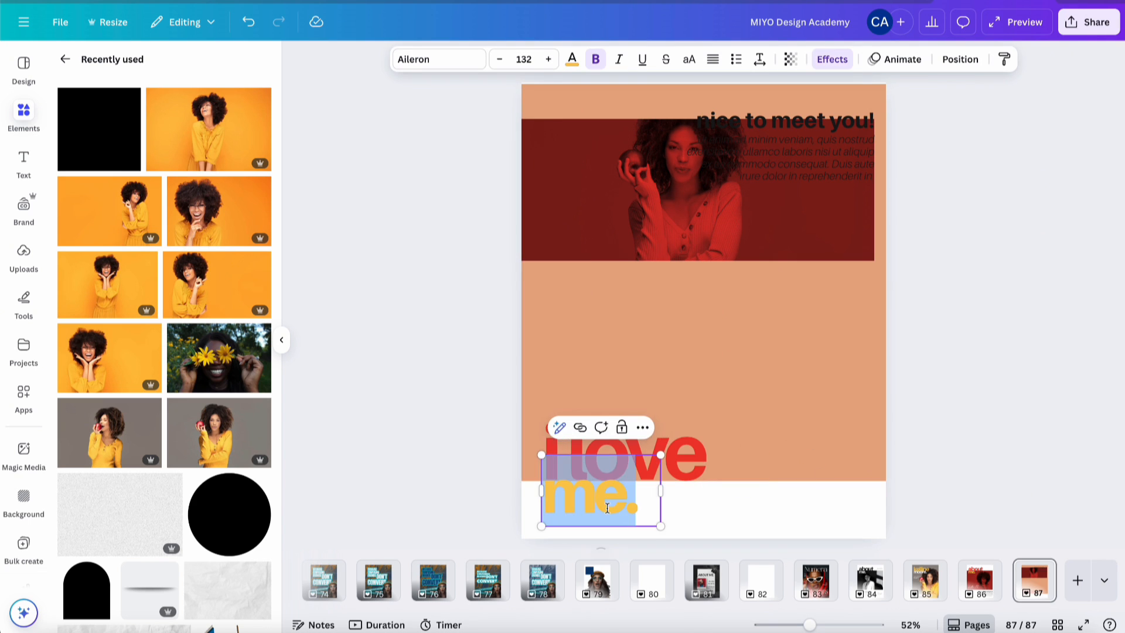
{"action": "type", "text": "apples"}
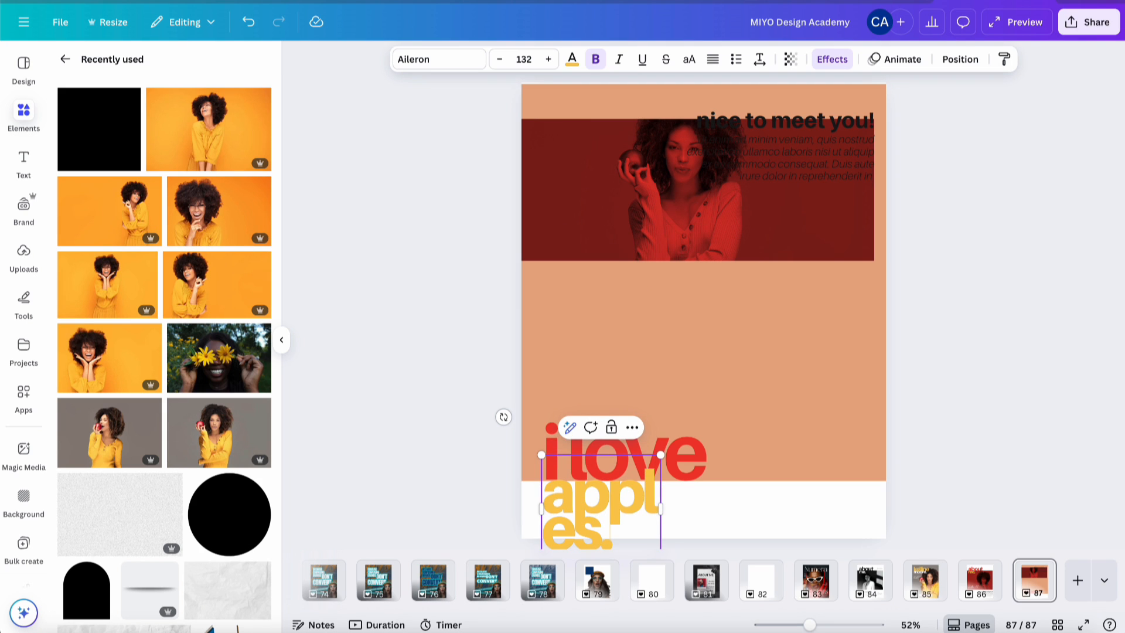
{"action": "left_click_drag", "start_coordinate": [660, 508], "coordinate": [780, 509]}
{"action": "left_click", "coordinate": [1006, 410]}
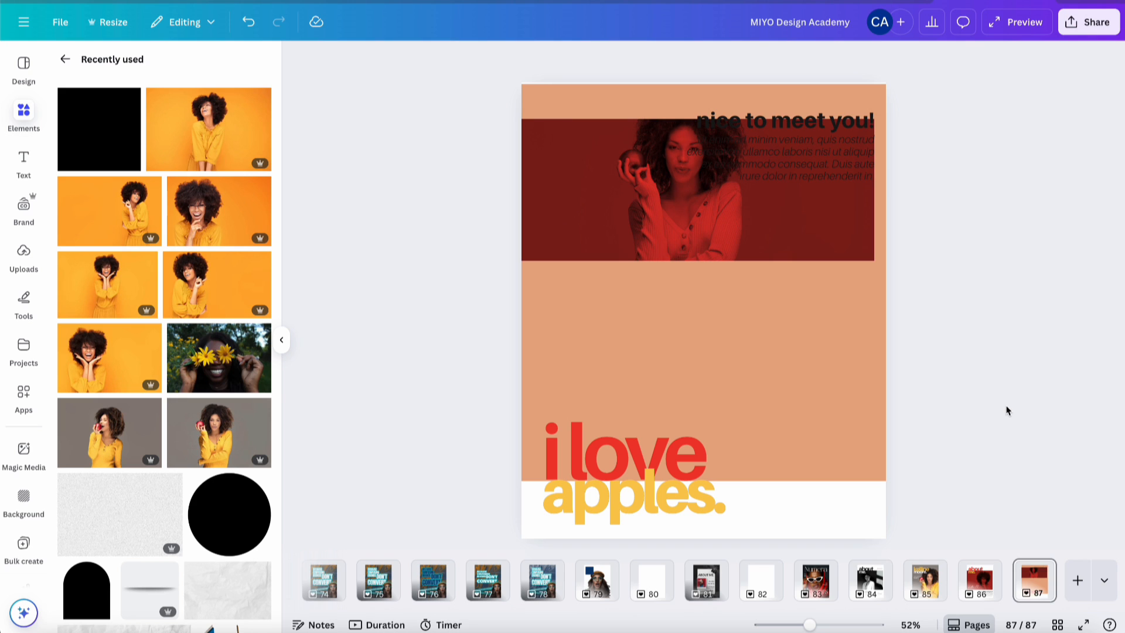
- Recolour the peach background shape grey from the photo colours
{"action": "left_click", "coordinate": [611, 204]}
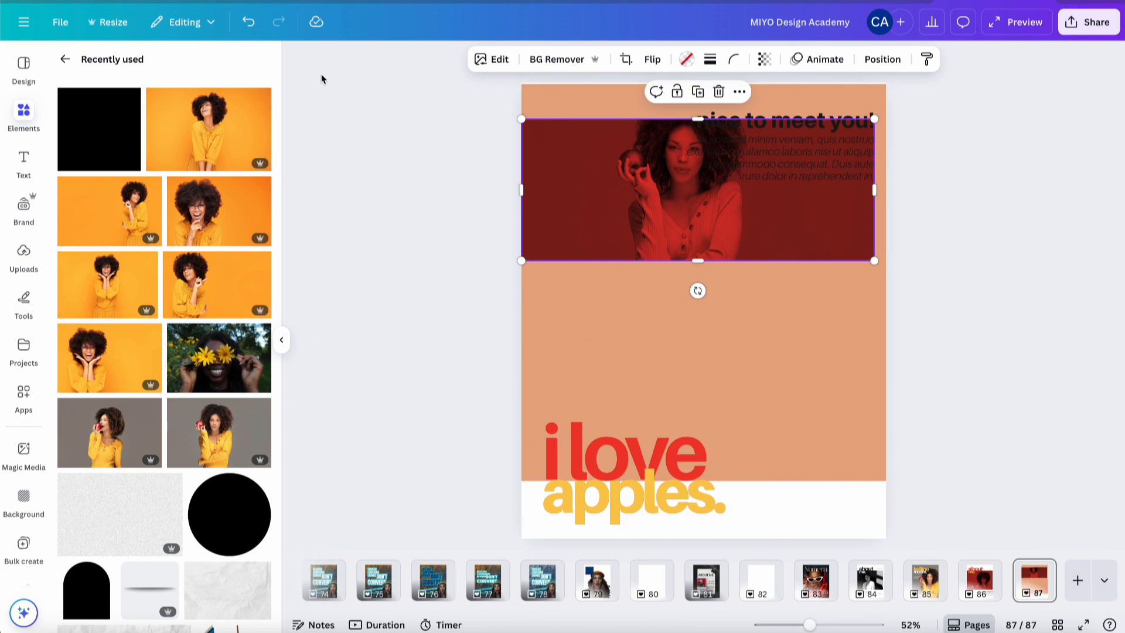
{"action": "left_click", "coordinate": [596, 307]}
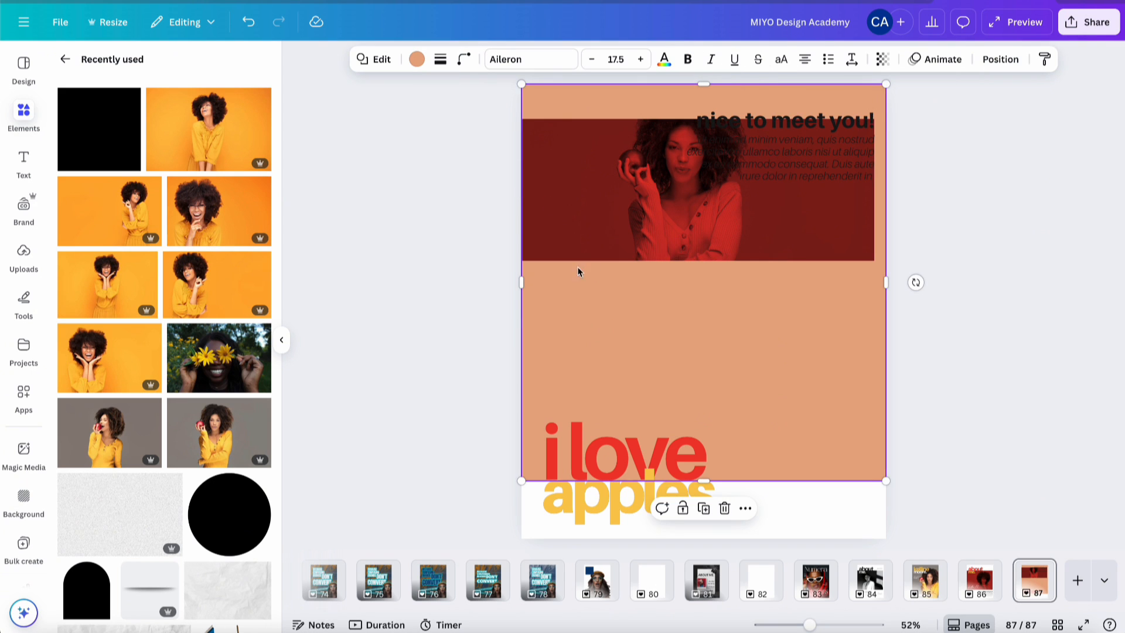
{"action": "left_click", "coordinate": [417, 60]}
{"action": "scroll", "coordinate": [206, 386], "scroll_direction": "down", "scroll_amount": 3}
{"action": "scroll", "coordinate": [206, 387], "scroll_direction": "down", "scroll_amount": 3}
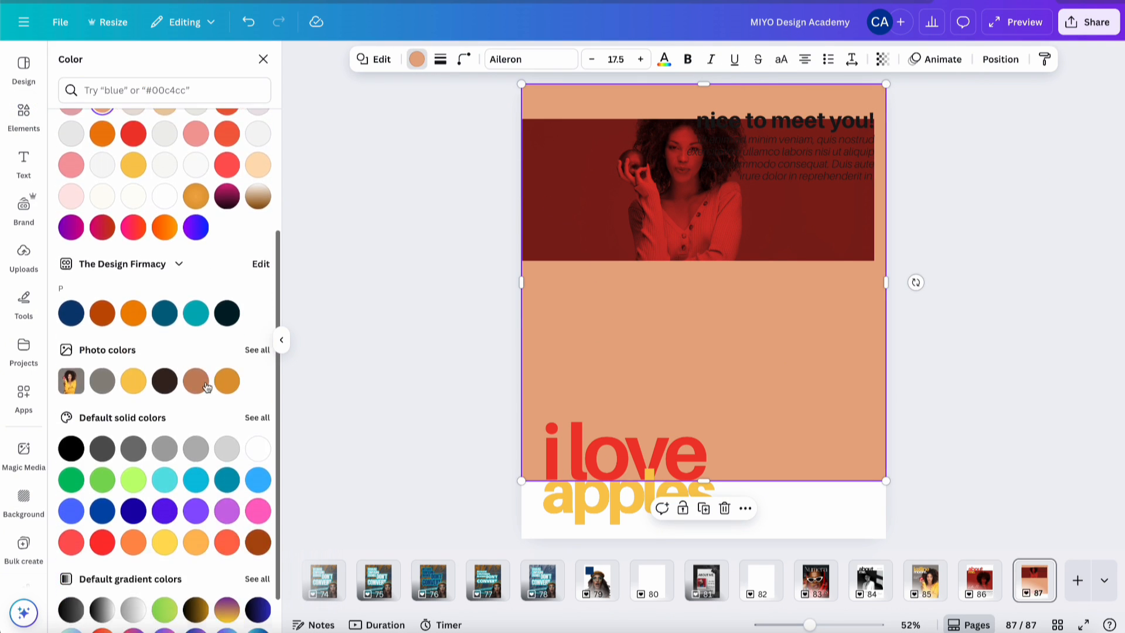
{"action": "left_click", "coordinate": [102, 381]}
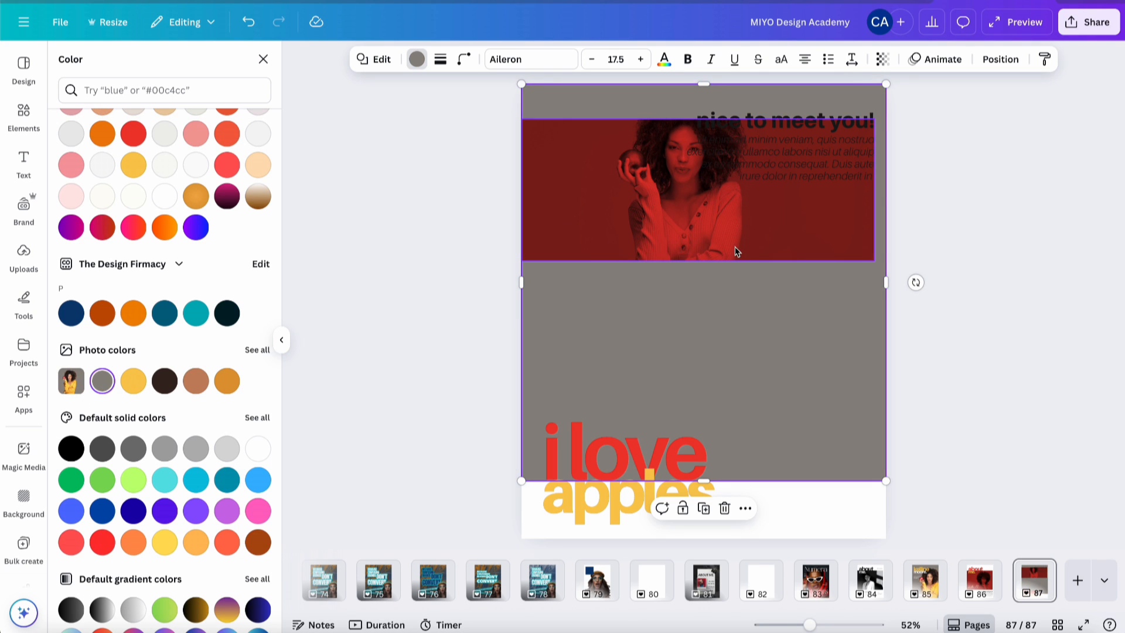
- Make the 'i love' text white
{"action": "left_click", "coordinate": [618, 468]}
{"action": "left_click", "coordinate": [574, 438]}
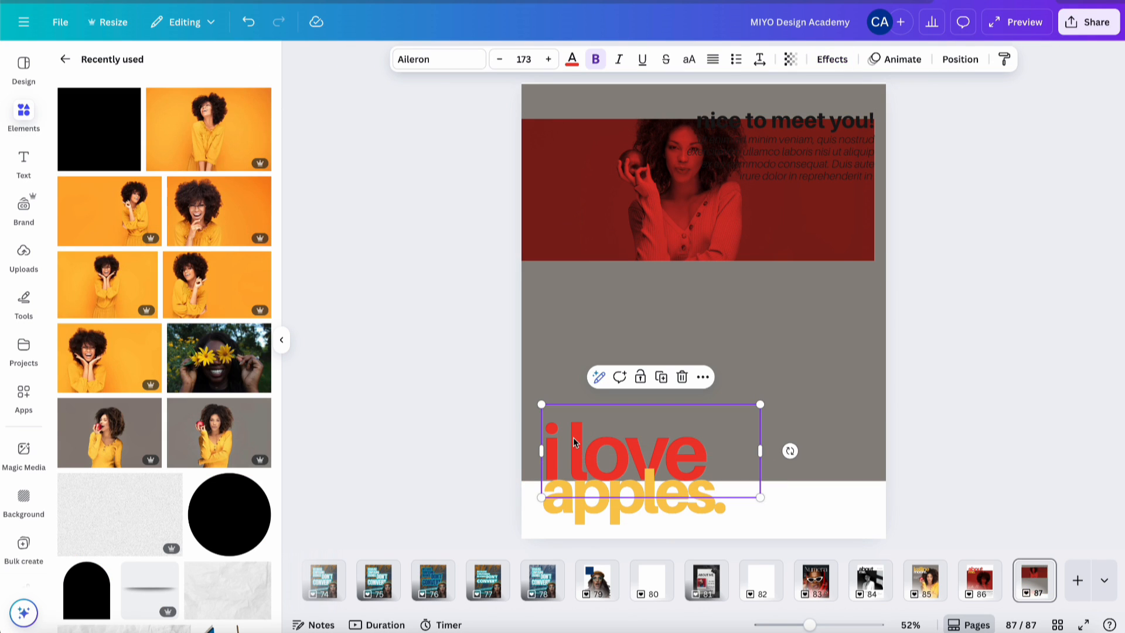
{"action": "left_click", "coordinate": [571, 59]}
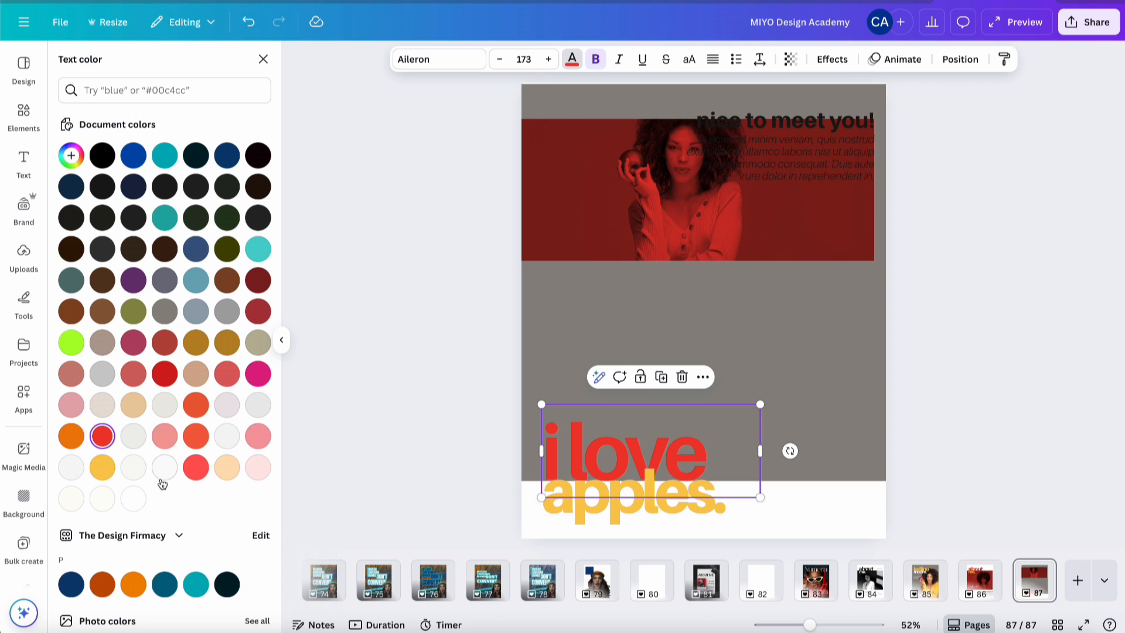
{"action": "left_click", "coordinate": [134, 498]}
{"action": "left_click", "coordinate": [926, 419]}
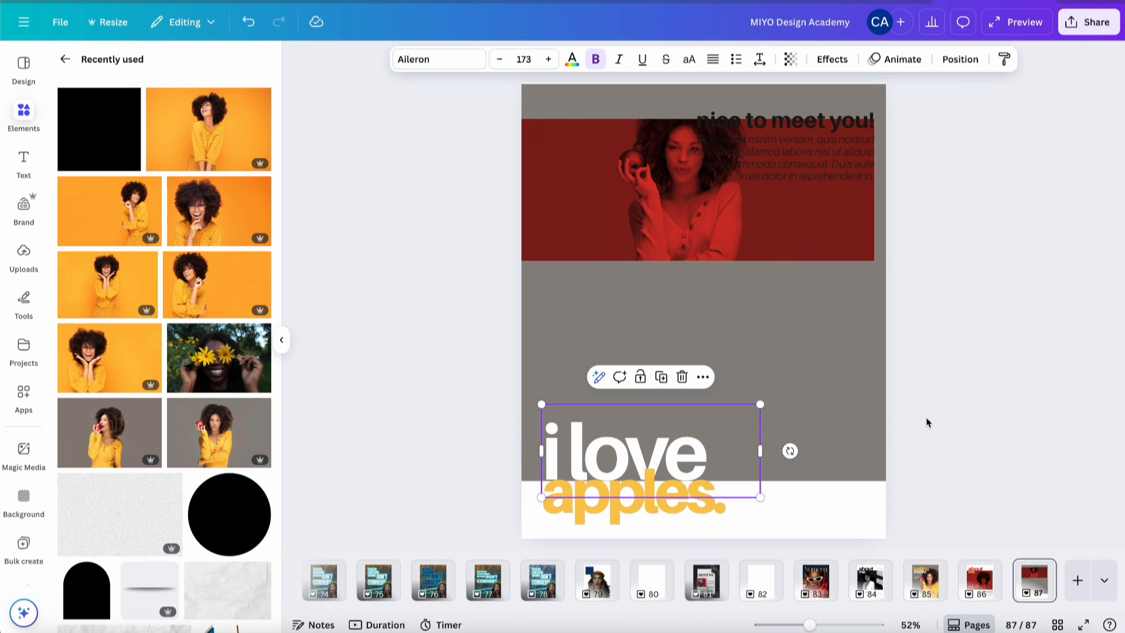
{"action": "left_click", "coordinate": [965, 373]}
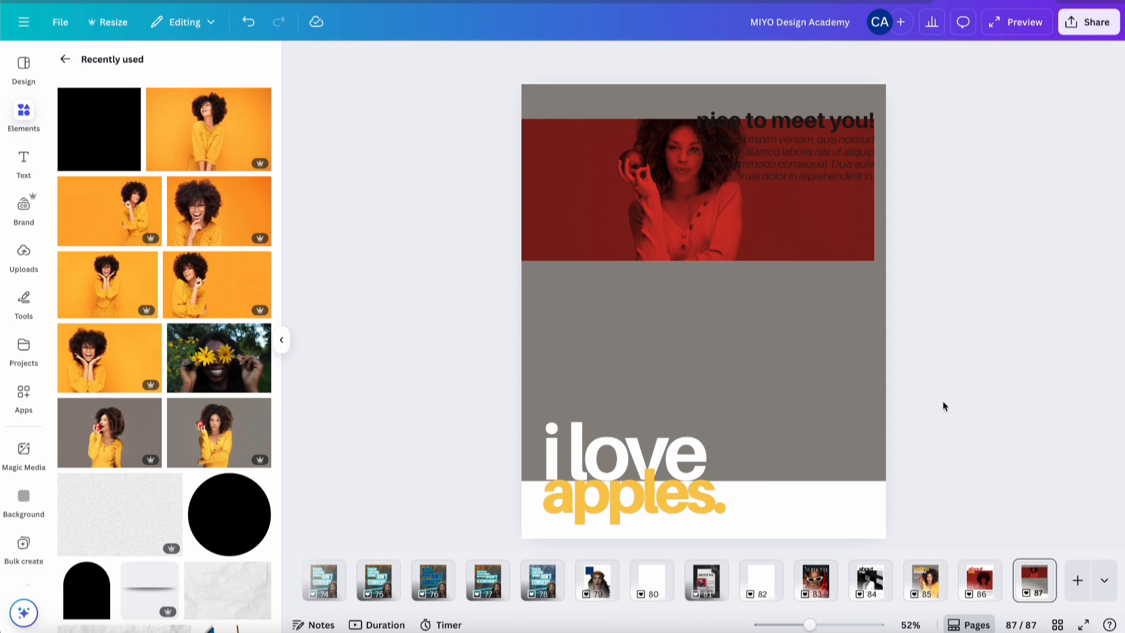
{"action": "left_click", "coordinate": [663, 218]}
- Set the portrait's Duotone effect to None to restore its natural colours
{"action": "left_click", "coordinate": [494, 59]}
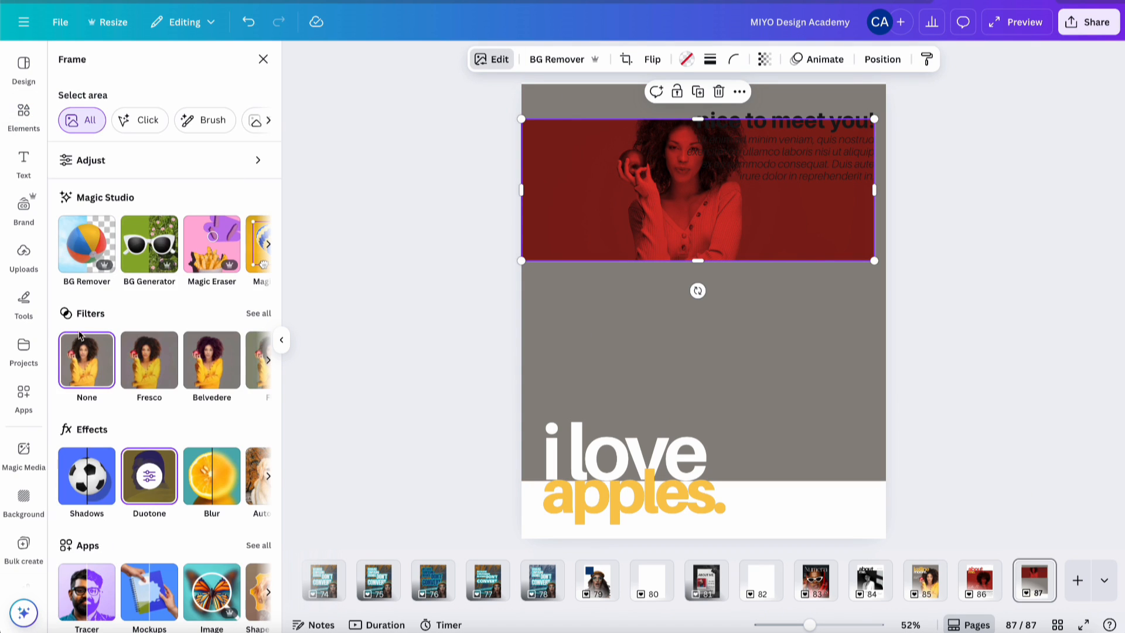
{"action": "left_click", "coordinate": [151, 489]}
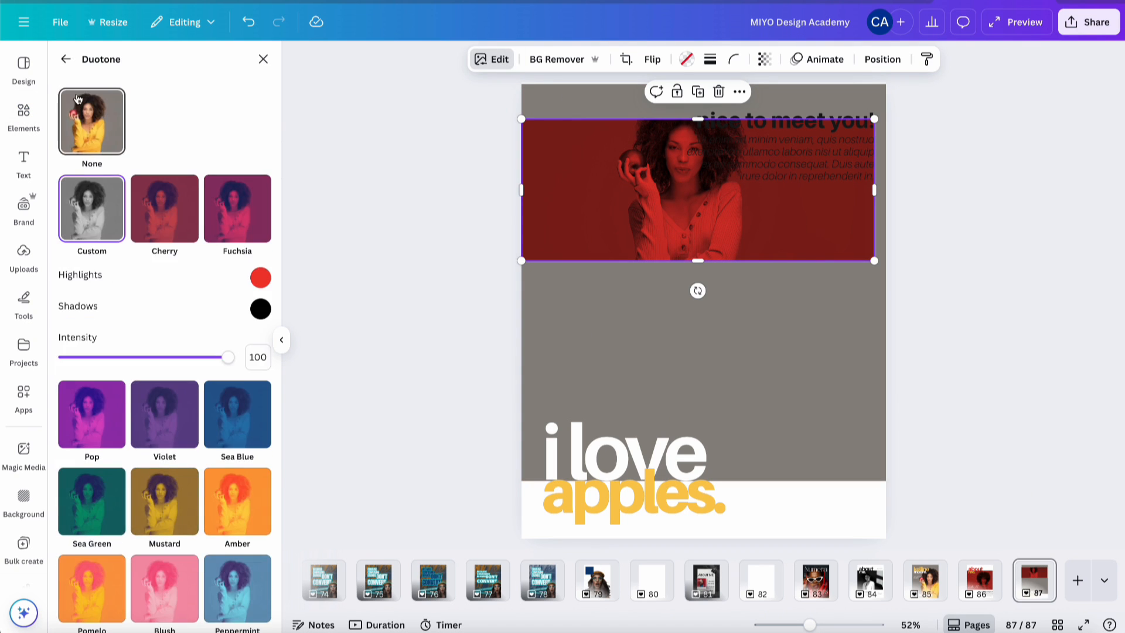
{"action": "left_click", "coordinate": [76, 98]}
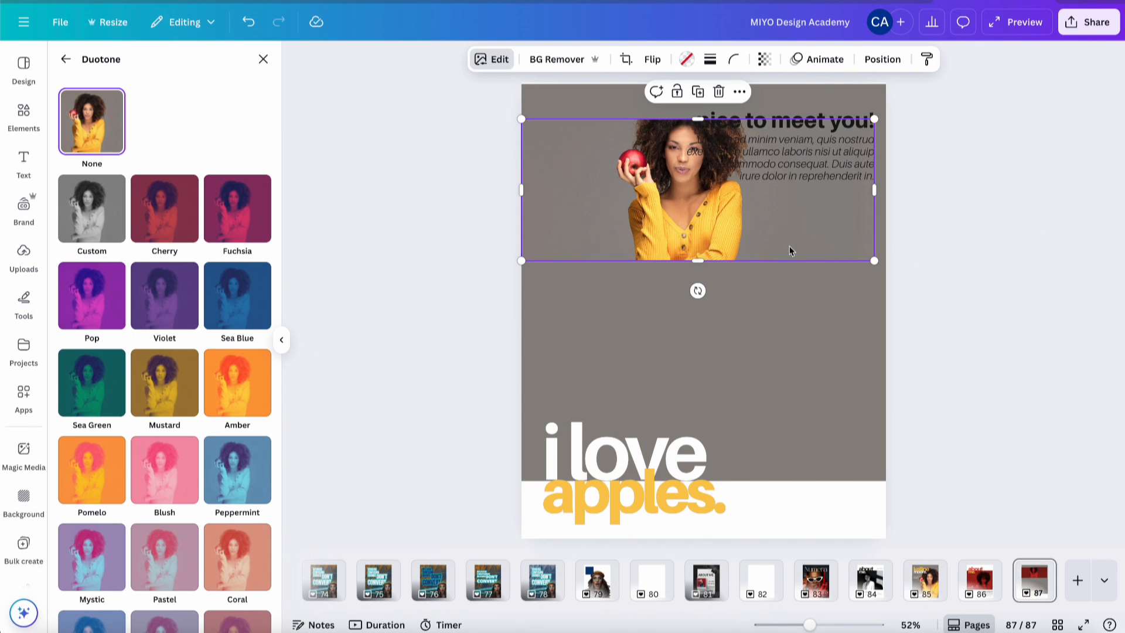
{"action": "left_click", "coordinate": [827, 373]}
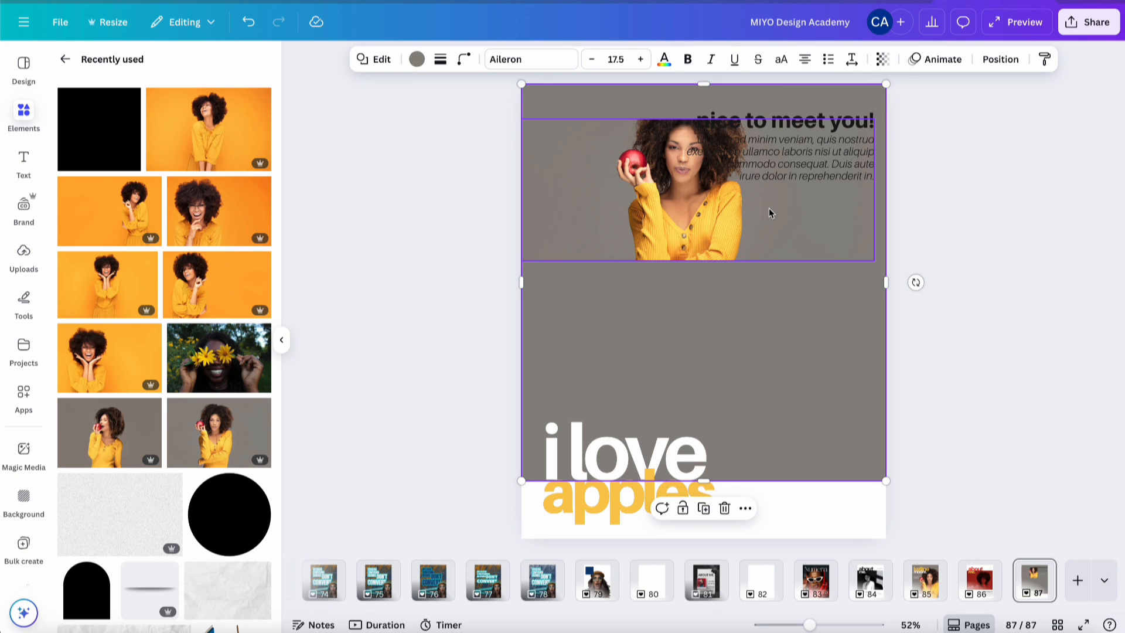
- Check the apples. text colour code #FACA51, then open the portrait's Edit options
{"action": "left_click", "coordinate": [977, 585]}
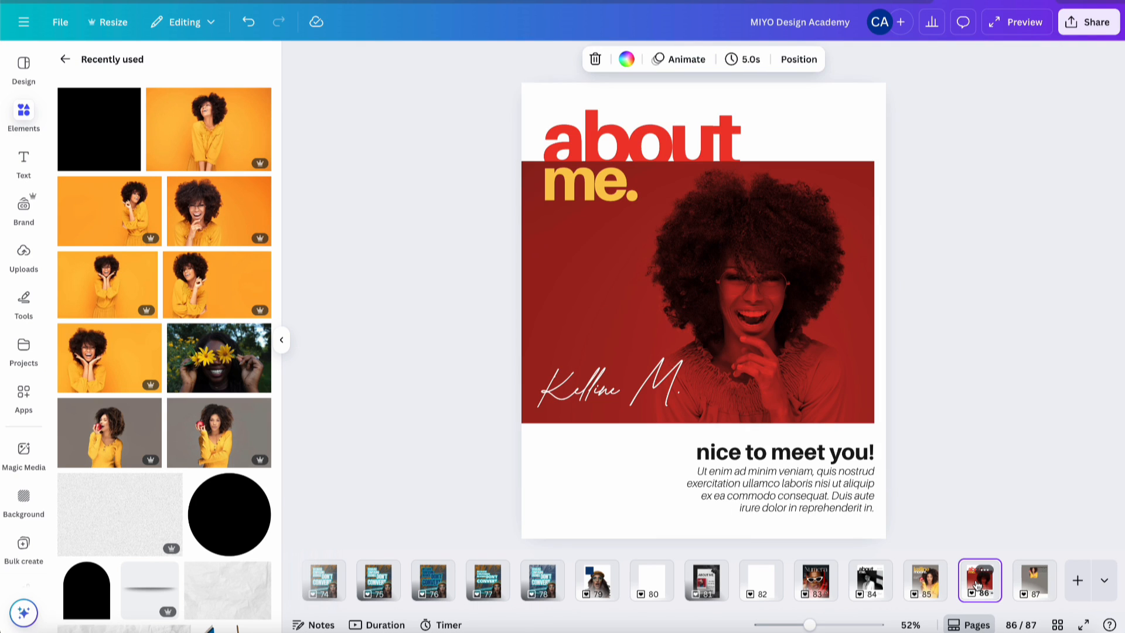
{"action": "left_click", "coordinate": [1036, 595]}
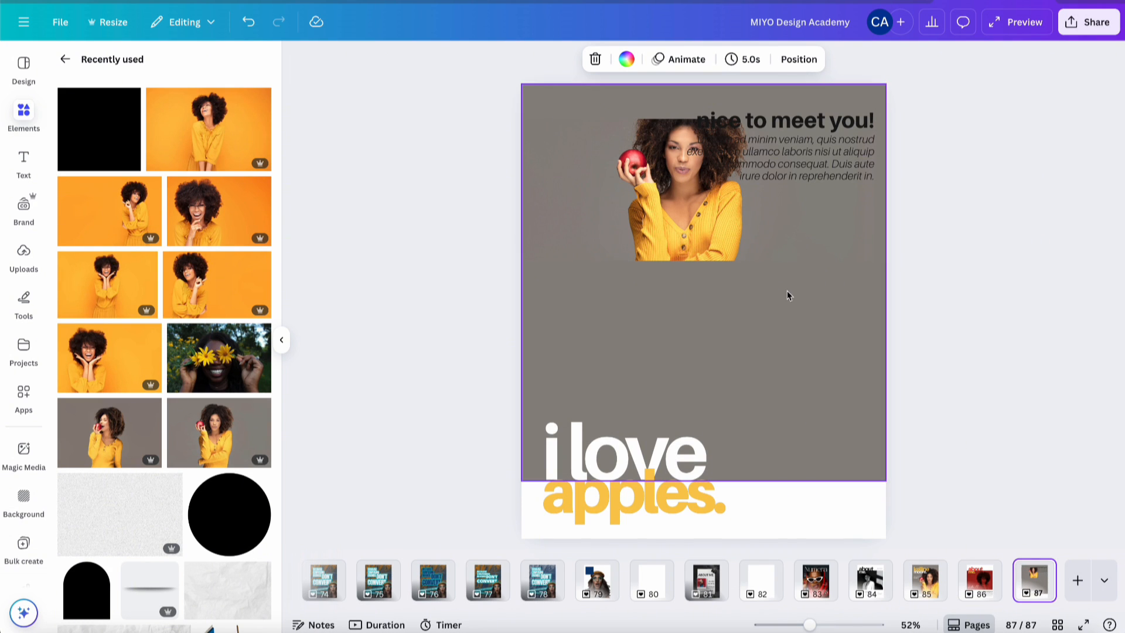
{"action": "left_click", "coordinate": [595, 520]}
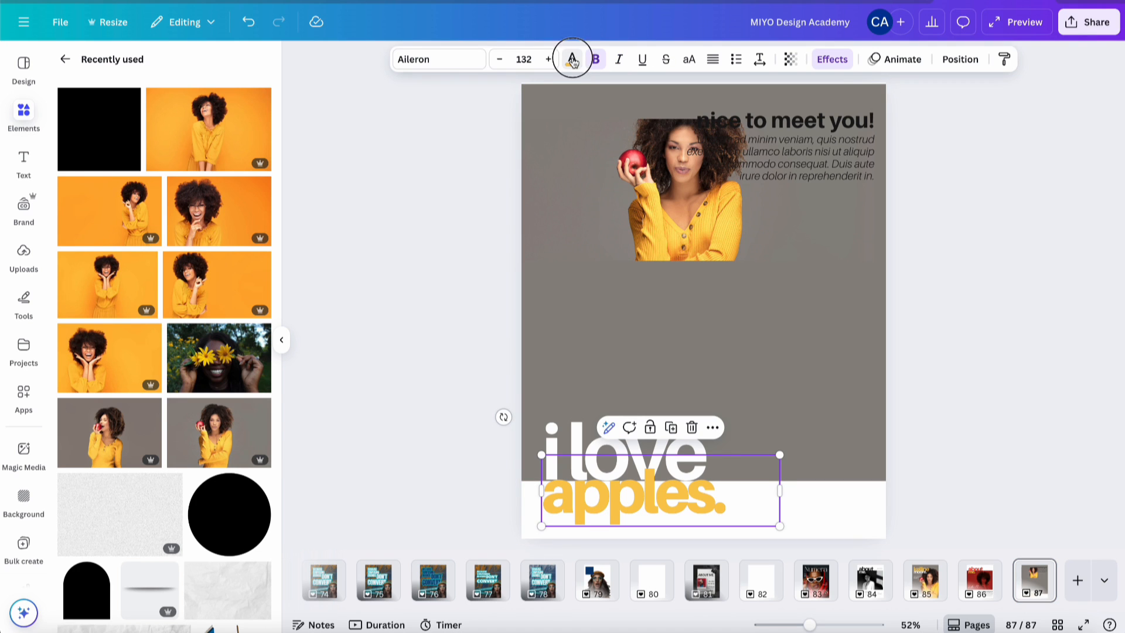
{"action": "left_click", "coordinate": [571, 60]}
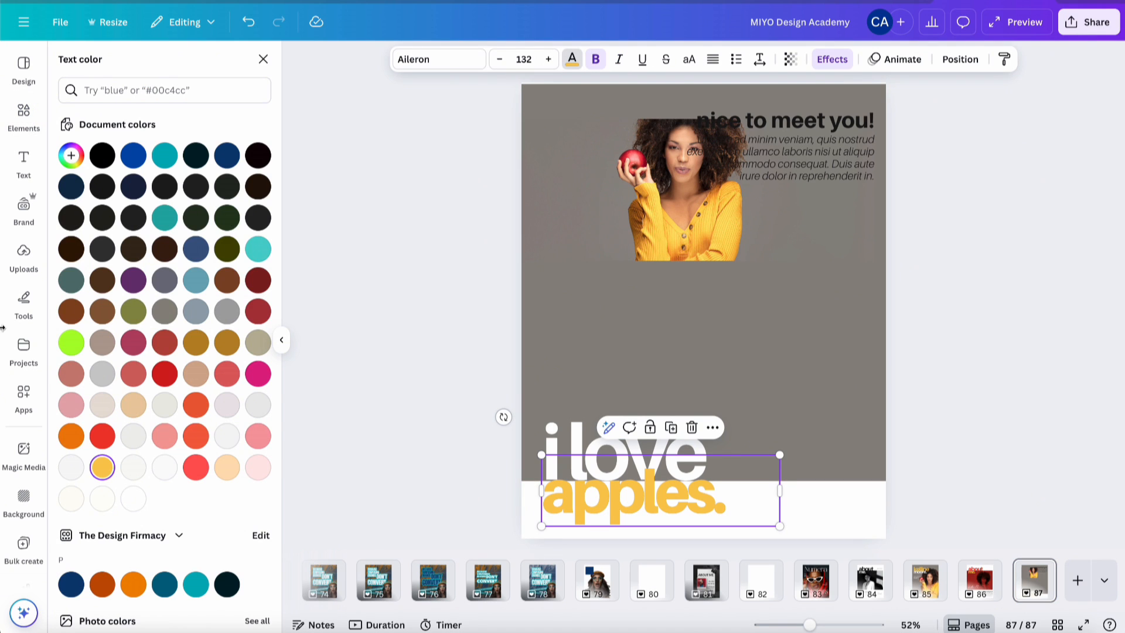
{"action": "left_click", "coordinate": [70, 157]}
{"action": "key", "text": "ctrl+c"}
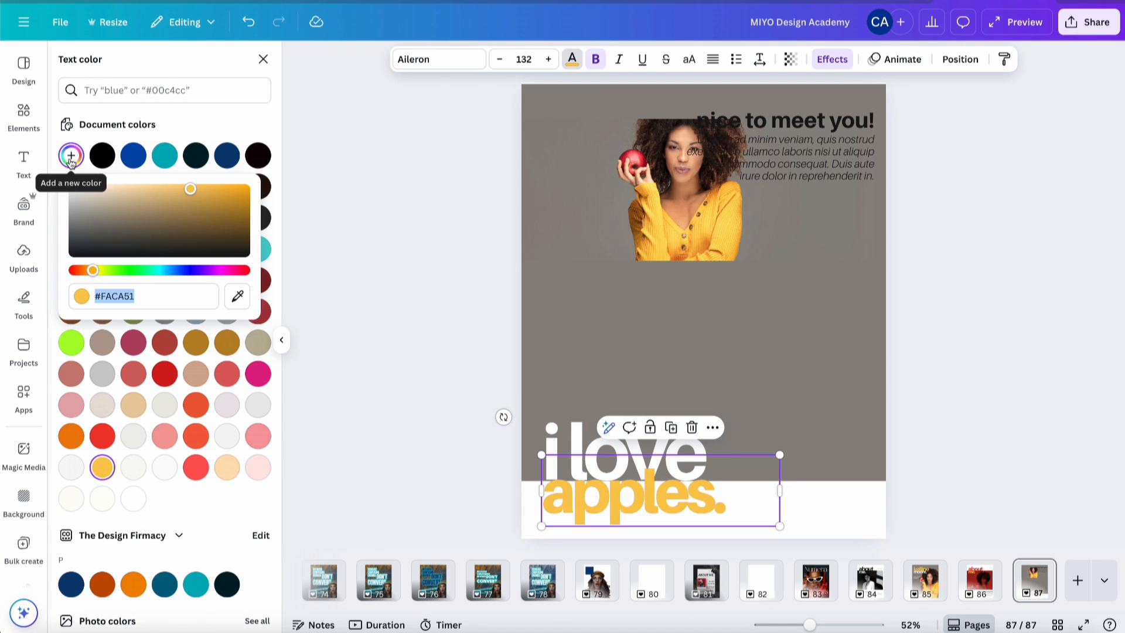
{"action": "left_click", "coordinate": [663, 240]}
{"action": "left_click", "coordinate": [498, 65]}
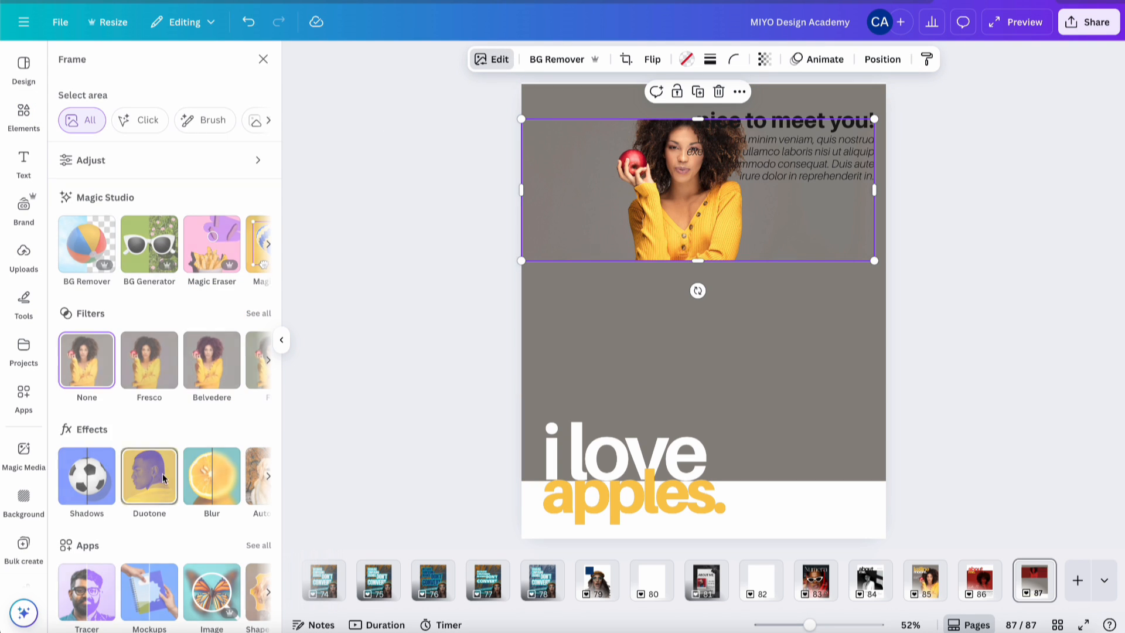
- Switch the portrait to a custom duotone with golden yellow #FACA51 highlights
{"action": "left_click", "coordinate": [149, 476]}
{"action": "left_click", "coordinate": [79, 230]}
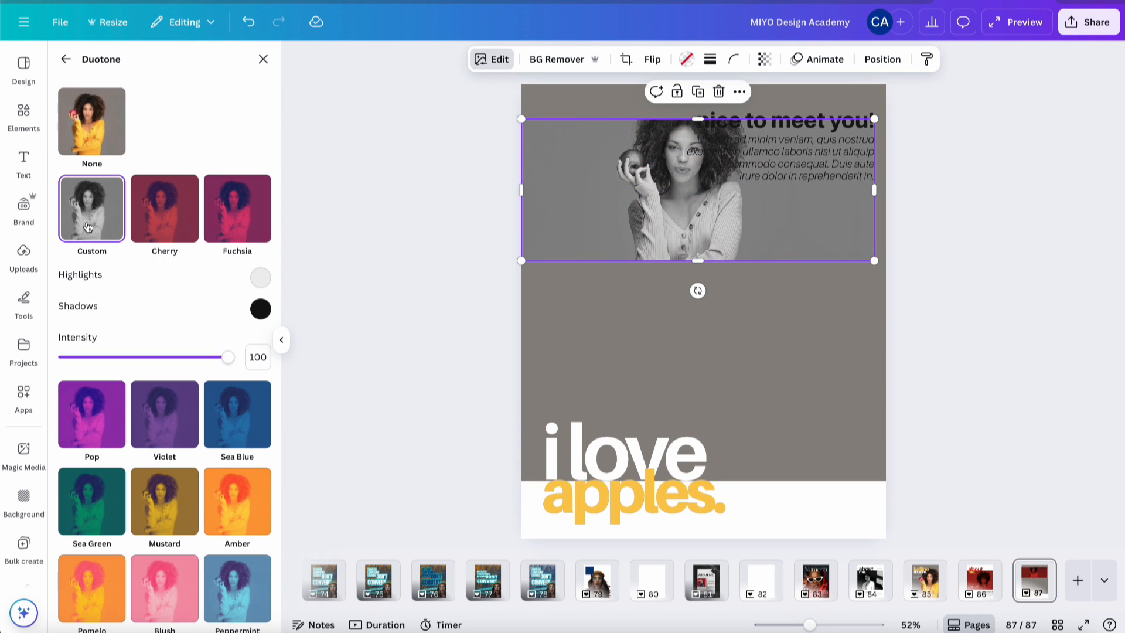
{"action": "left_click", "coordinate": [261, 310]}
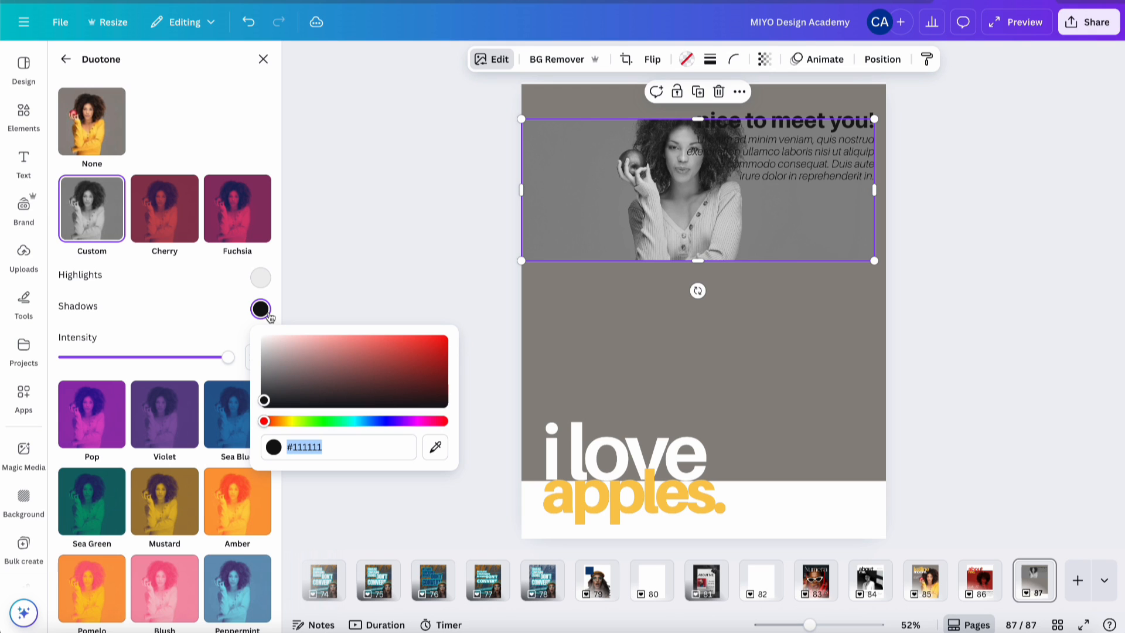
{"action": "left_click", "coordinate": [261, 279]}
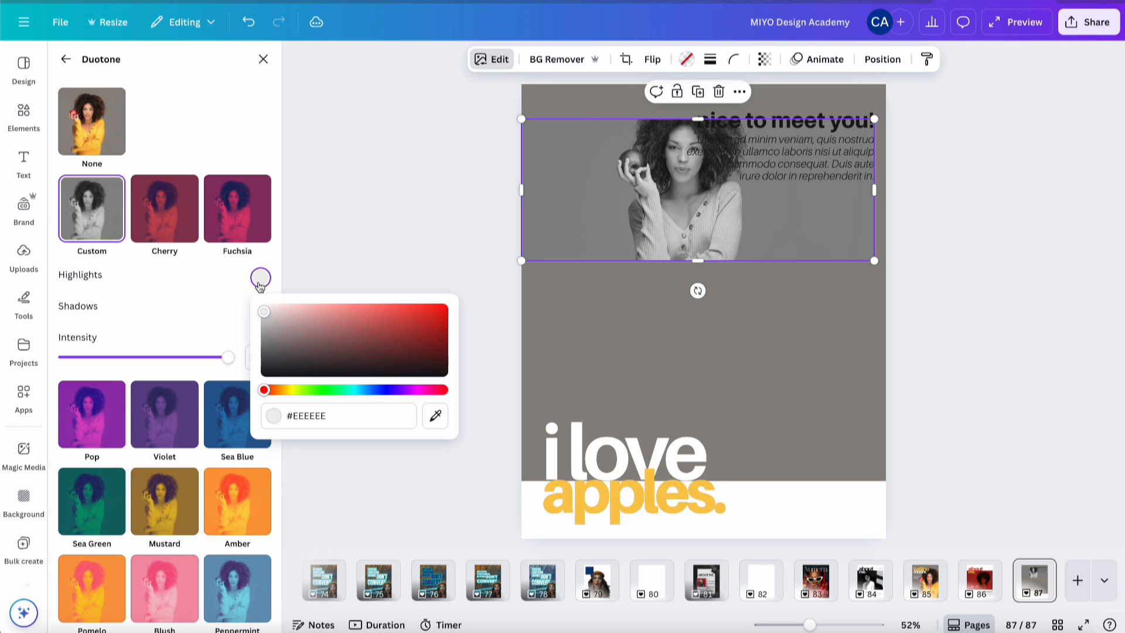
{"action": "left_click", "coordinate": [336, 417]}
{"action": "key", "text": "ctrl+v"}
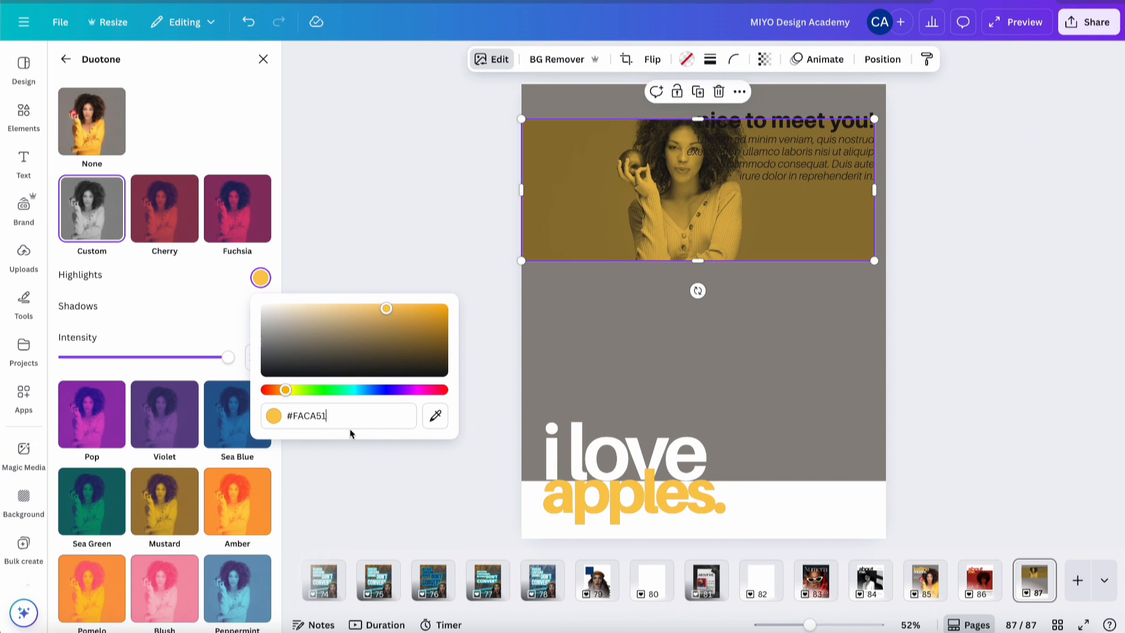
{"action": "left_click", "coordinate": [231, 322]}
- Set the duotone shadows to a very dark brown, about #312300
{"action": "left_click", "coordinate": [261, 308]}
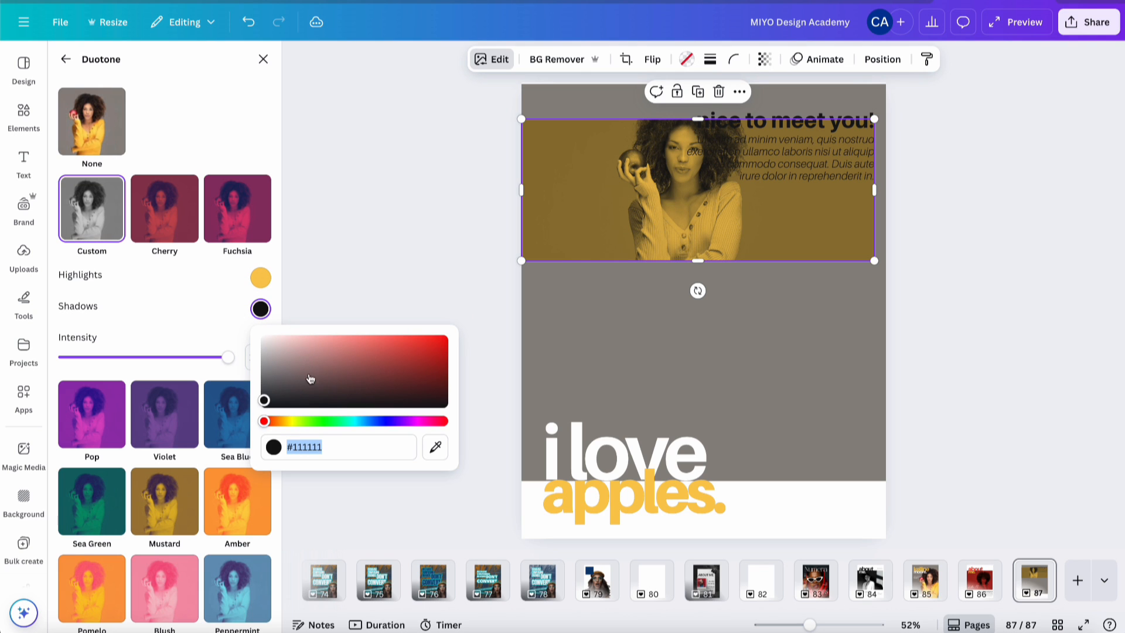
{"action": "key", "text": "ctrl+v"}
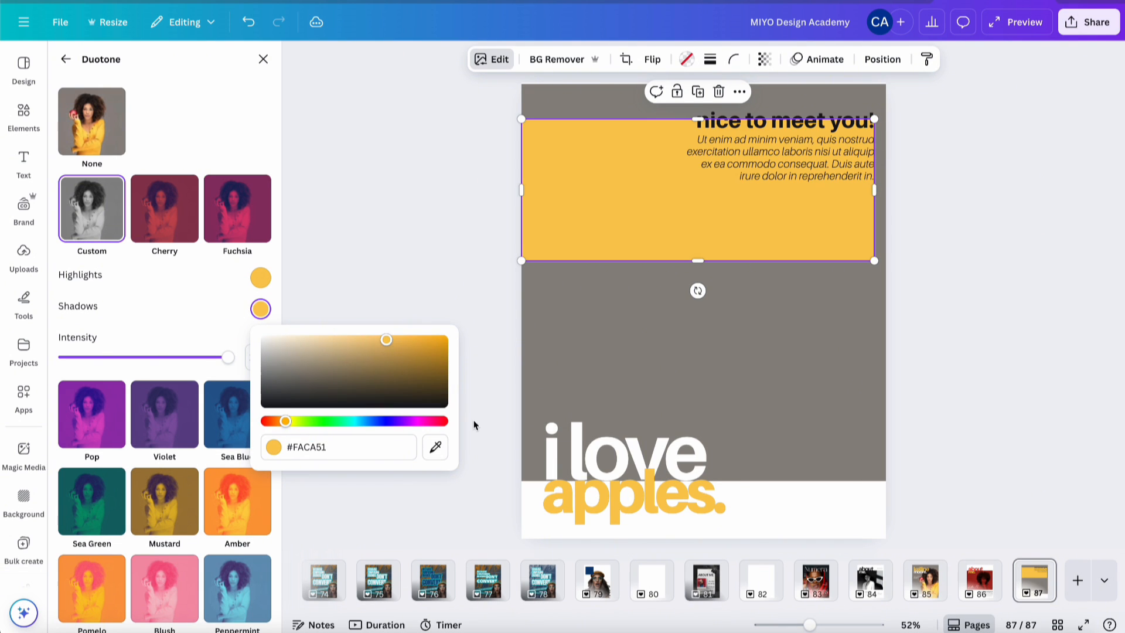
{"action": "left_click", "coordinate": [441, 387]}
{"action": "mouse_move", "coordinate": [444, 392]}
{"action": "left_mouse_down"}
{"action": "mouse_move", "coordinate": [447, 371]}
{"action": "mouse_move", "coordinate": [455, 395]}
{"action": "left_mouse_up"}
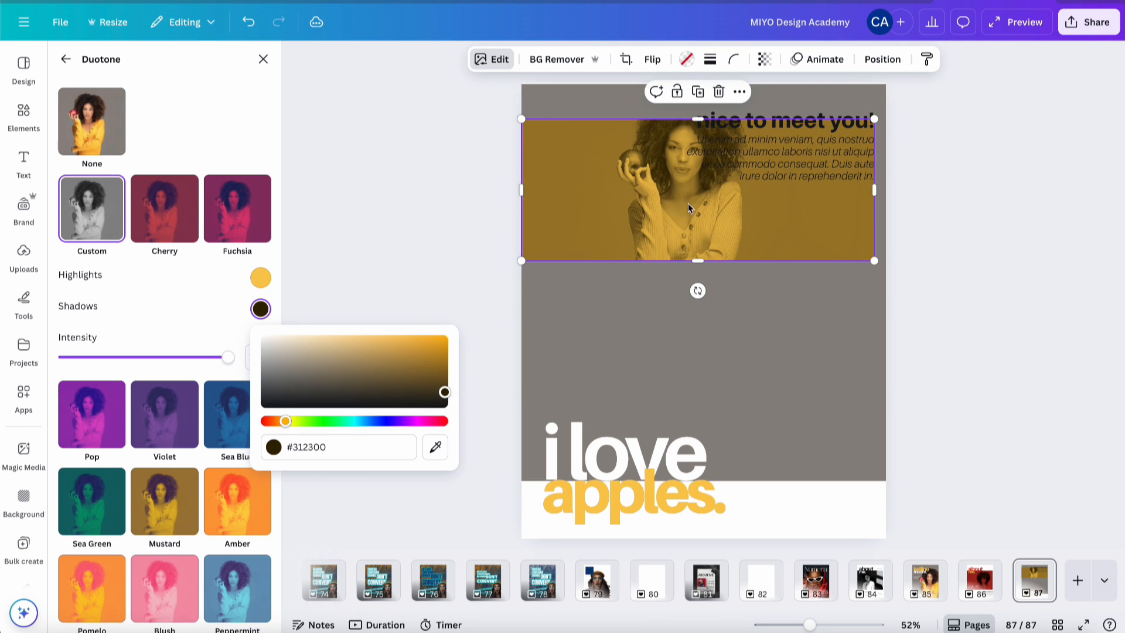
{"action": "left_click", "coordinate": [702, 264]}
- Crop the portrait narrower from the right and enlarge it from its bottom-right corner
{"action": "left_click", "coordinate": [690, 236]}
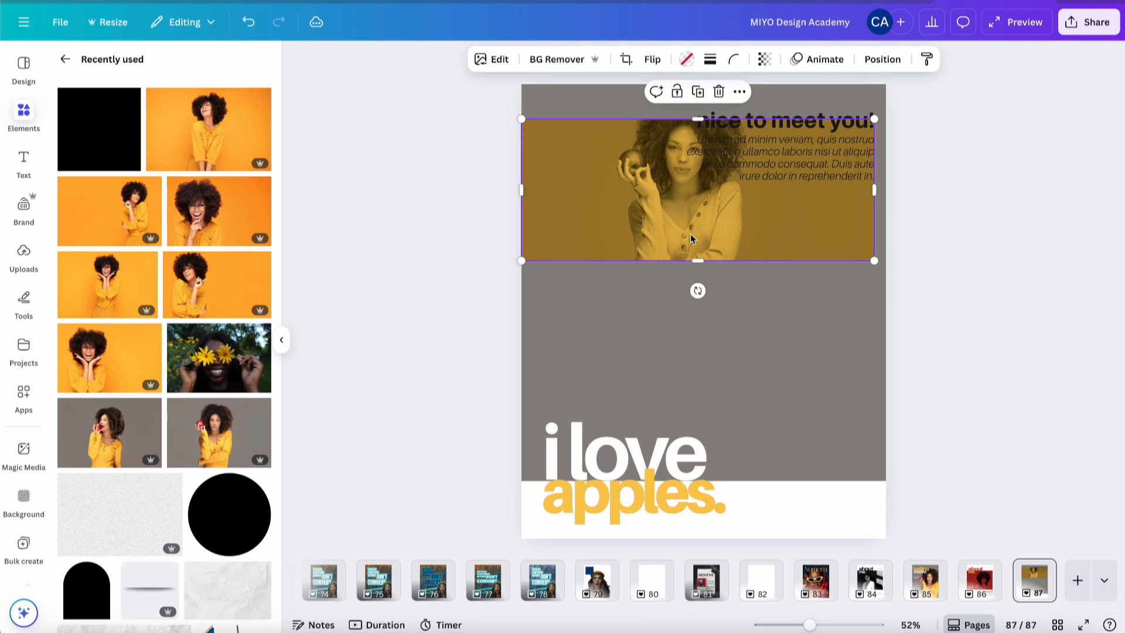
{"action": "left_click_drag", "start_coordinate": [874, 191], "coordinate": [729, 209]}
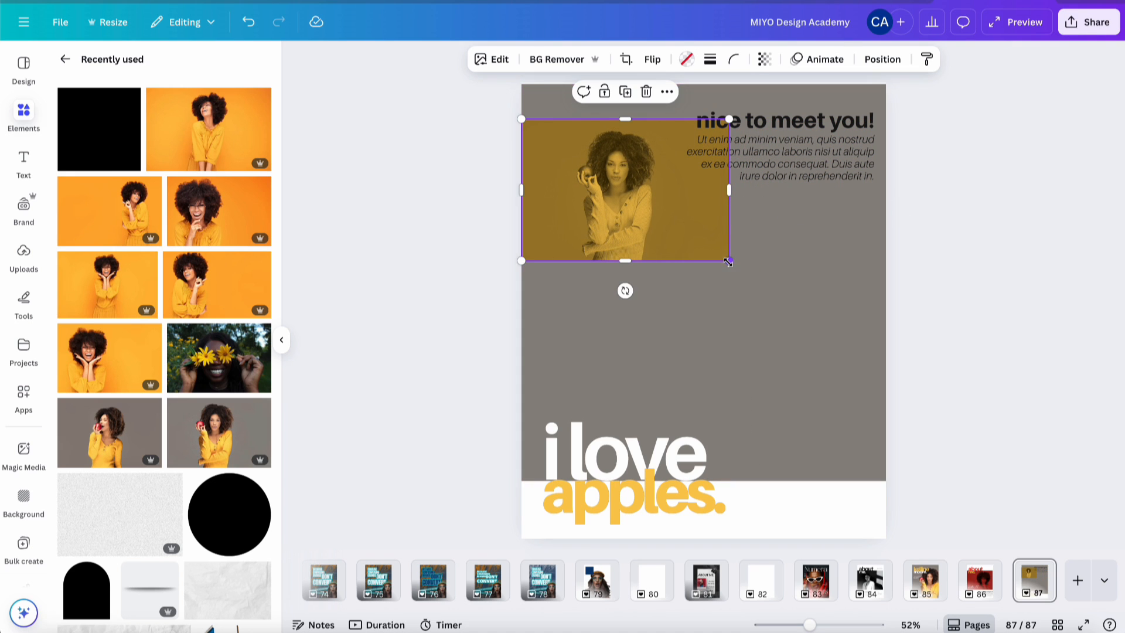
{"action": "left_click_drag", "start_coordinate": [729, 260], "coordinate": [778, 335]}
{"action": "left_click", "coordinate": [1009, 160]}
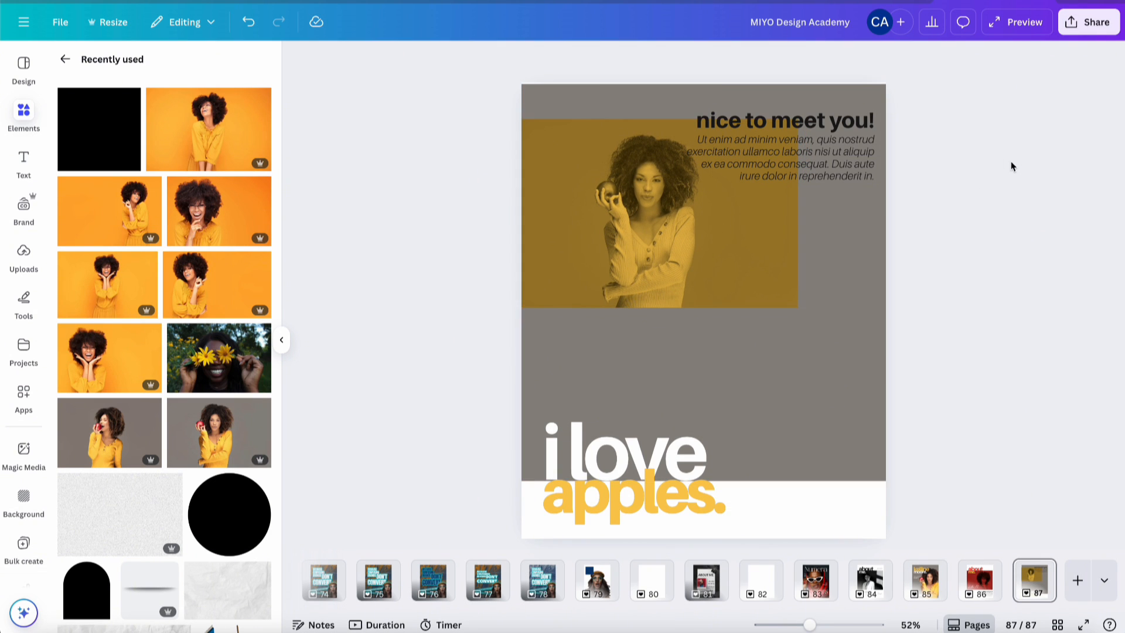
- Recrop the portrait, enlarging the image inside its frame and shifting it right
{"action": "double_click", "coordinate": [708, 227]}
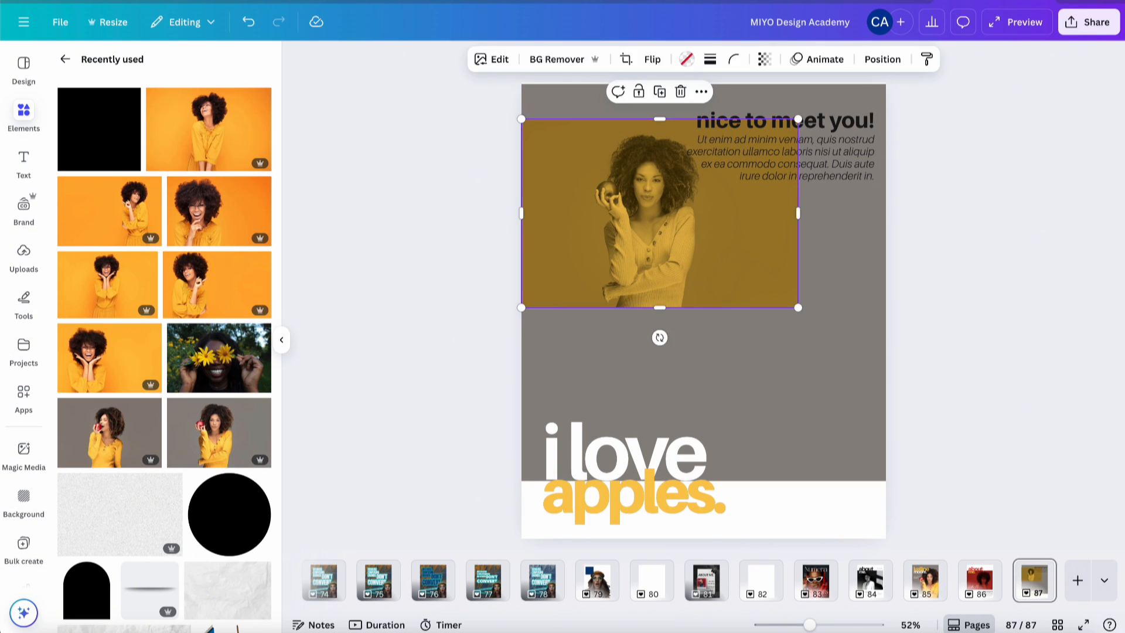
{"action": "left_click_drag", "start_coordinate": [514, 307], "coordinate": [346, 442]}
{"action": "left_click_drag", "start_coordinate": [573, 250], "coordinate": [689, 234]}
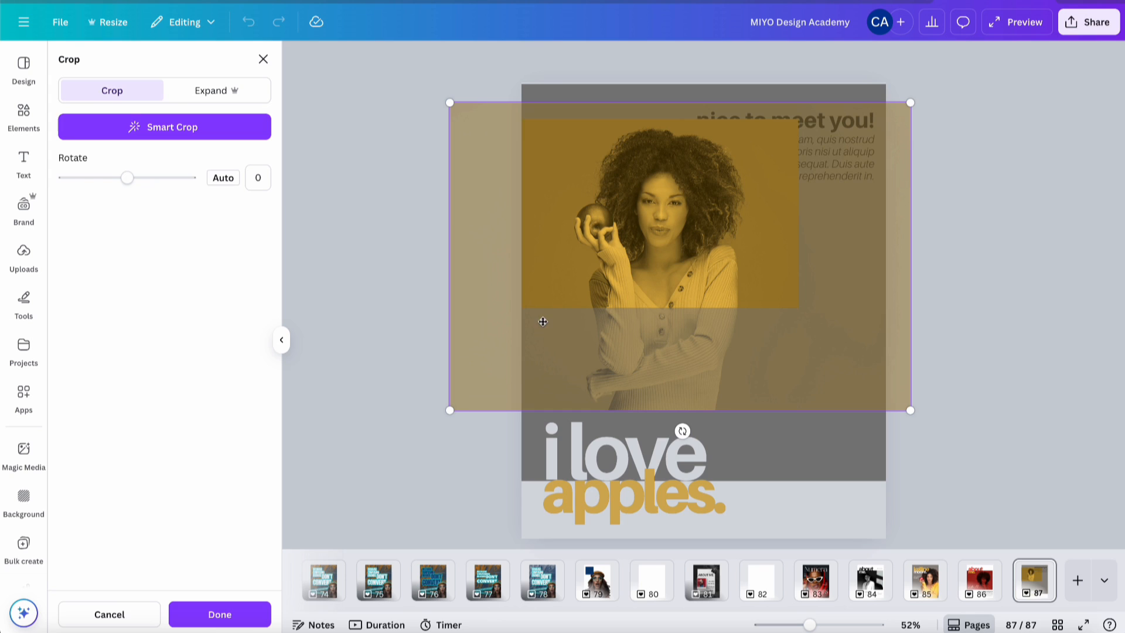
{"action": "left_click", "coordinate": [244, 612]}
{"action": "left_click", "coordinate": [957, 204]}
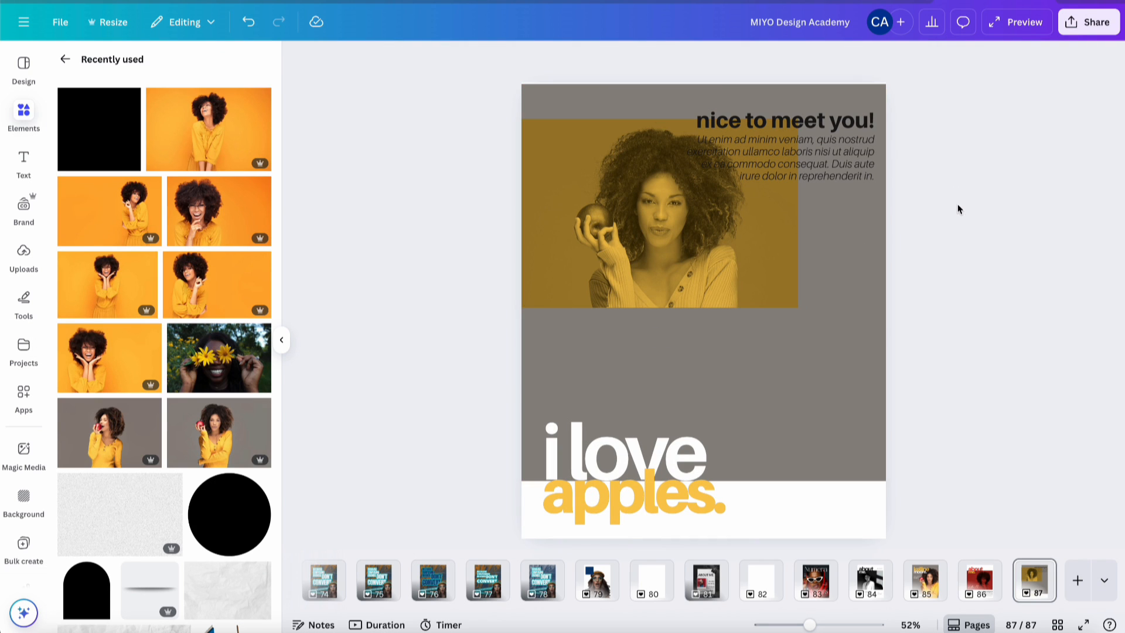
- Rotate the 'nice to meet you!' heading vertical and place it at the photo's right edge
{"action": "left_click", "coordinate": [817, 121]}
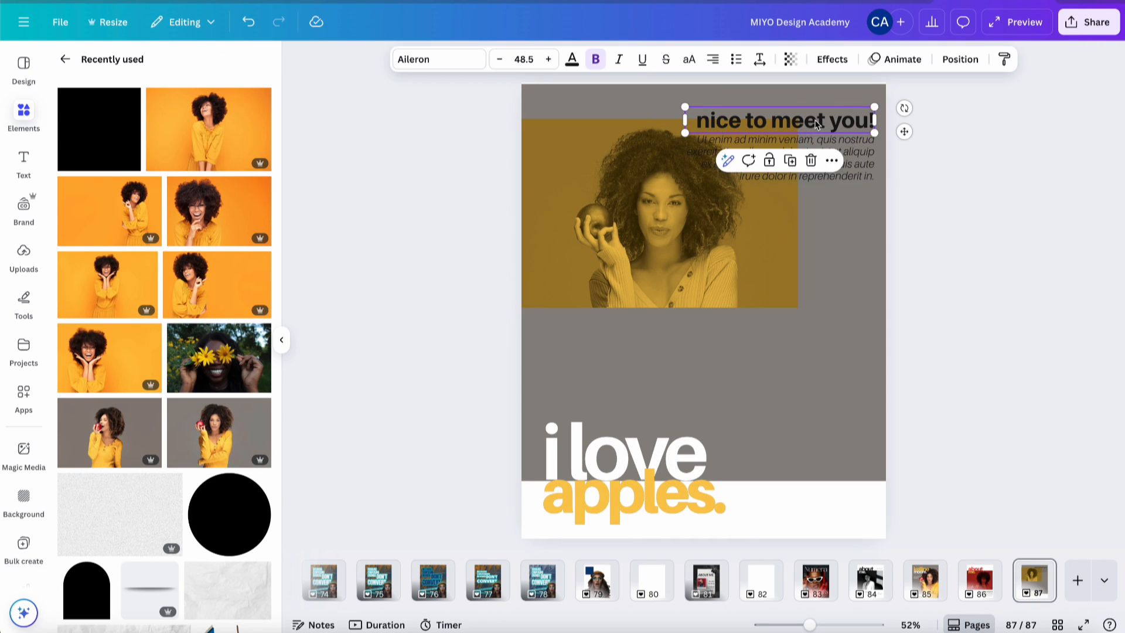
{"action": "left_click_drag", "start_coordinate": [902, 109], "coordinate": [771, 41]}
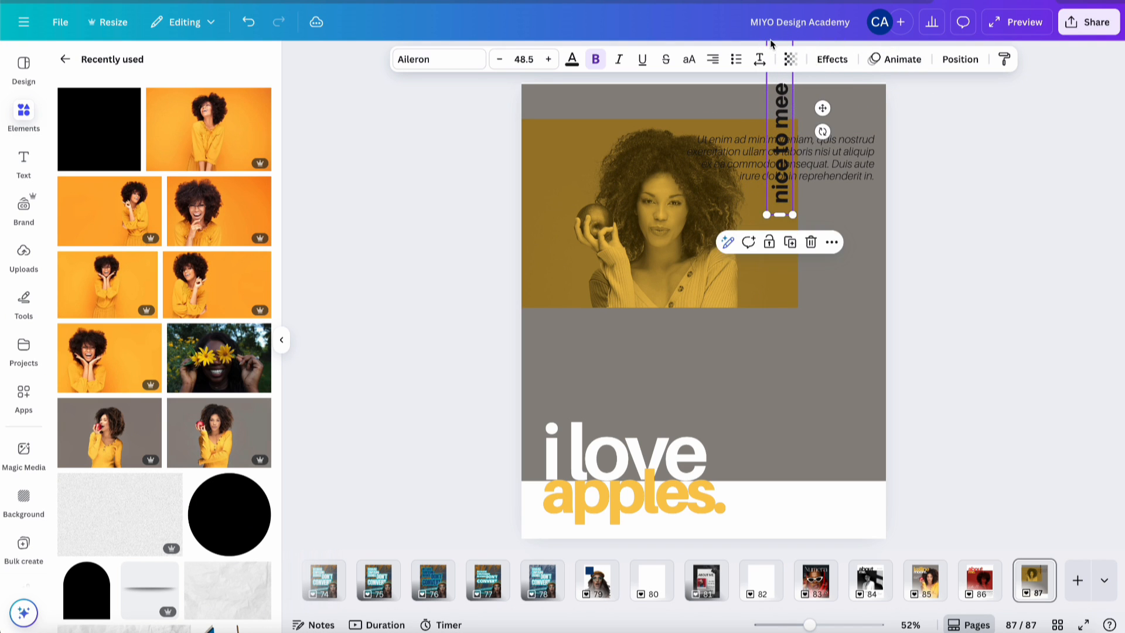
{"action": "left_click_drag", "start_coordinate": [783, 100], "coordinate": [819, 189]}
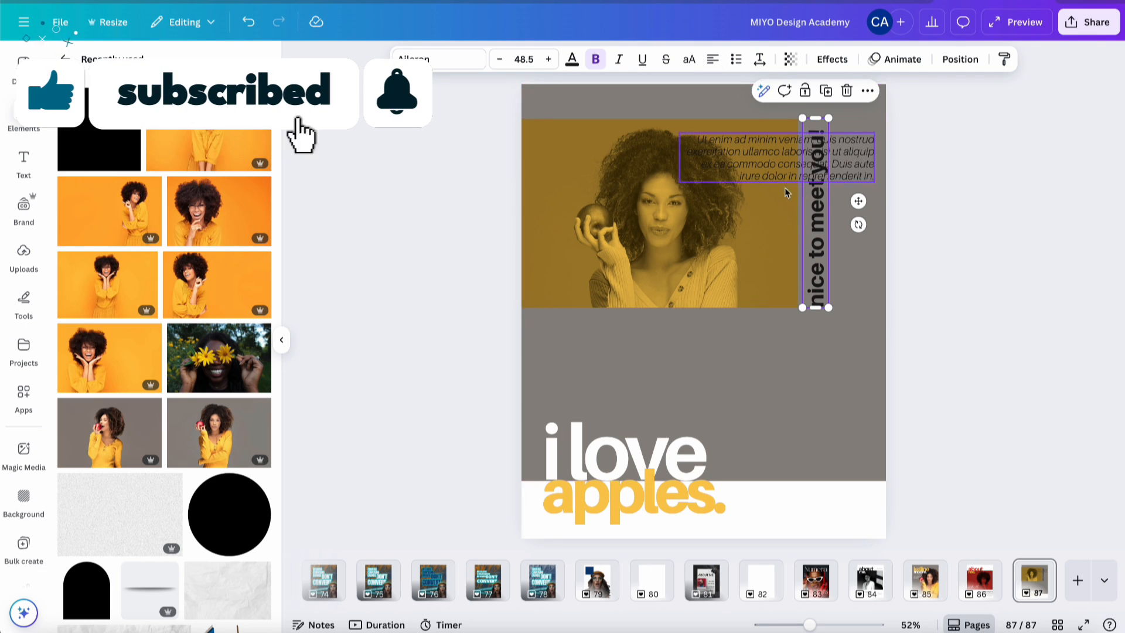
- Replace the heading text with 'an apple a day, keeps the doctor away.'
{"action": "left_click_drag", "start_coordinate": [816, 306], "coordinate": [818, 239]}
{"action": "triple_click", "coordinate": [818, 239]}
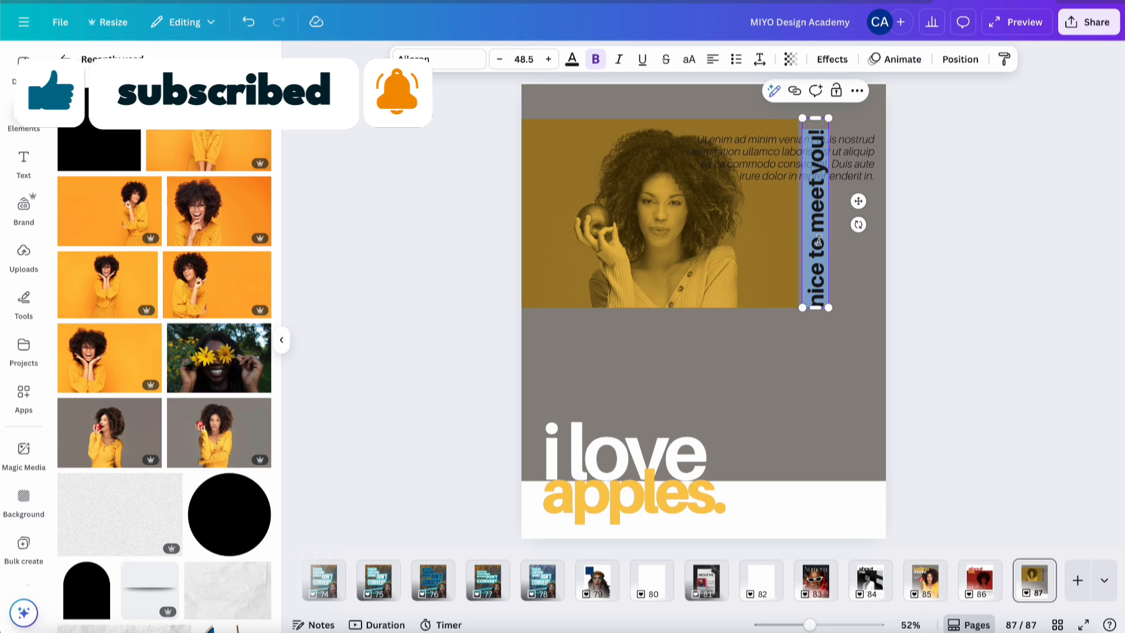
{"action": "type", "text": "an apple a"}
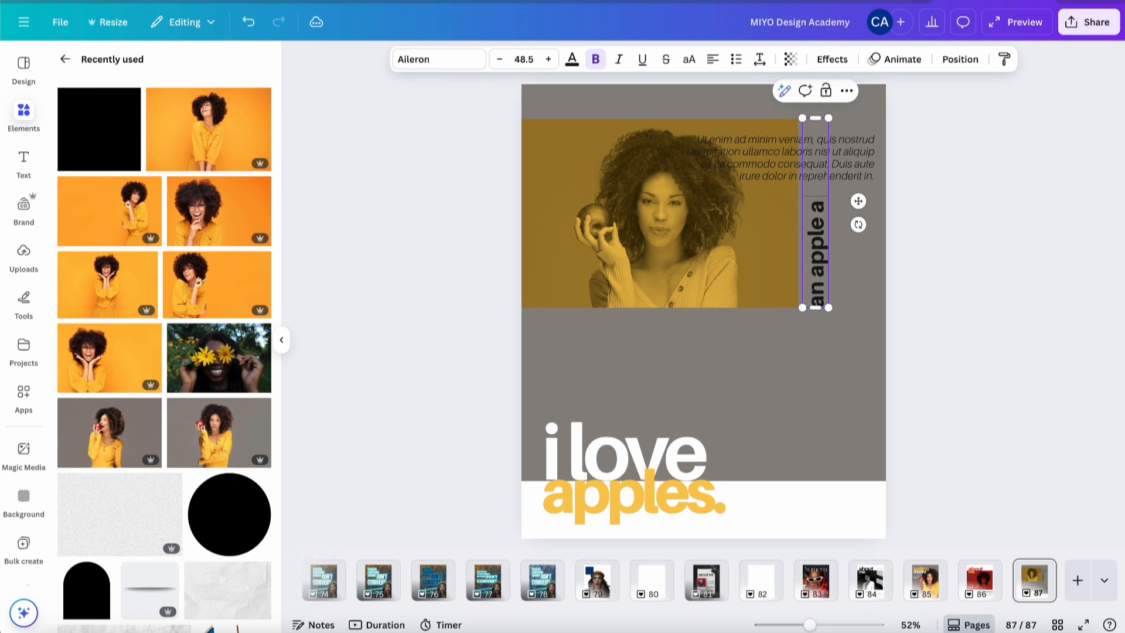
{"action": "type", "text": " day, keep"}
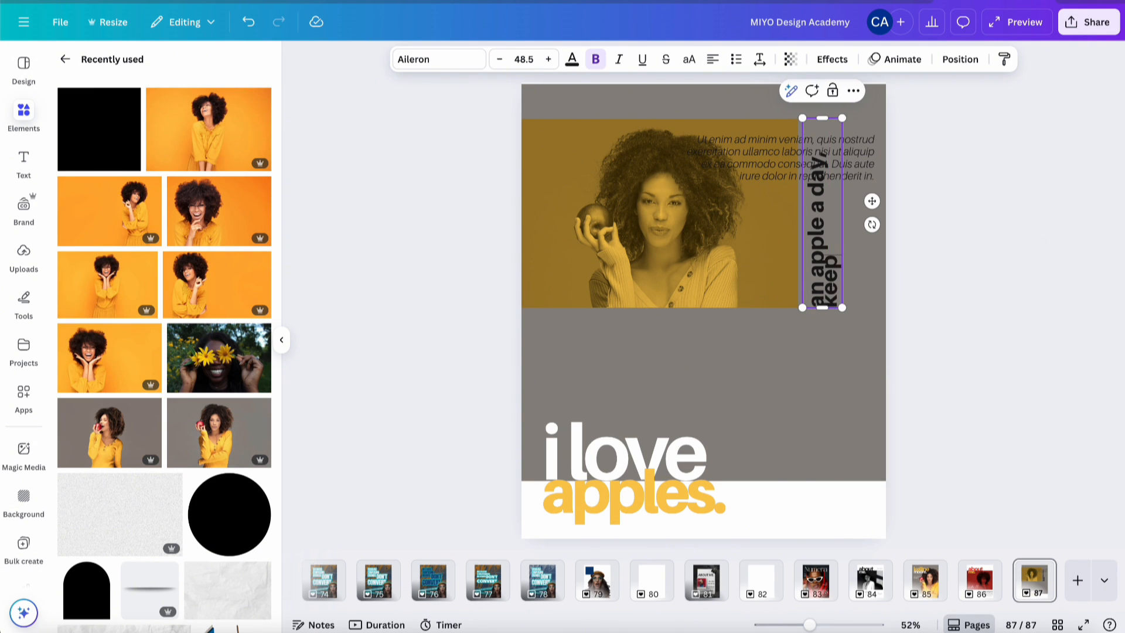
{"action": "type", "text": "s the doctor"}
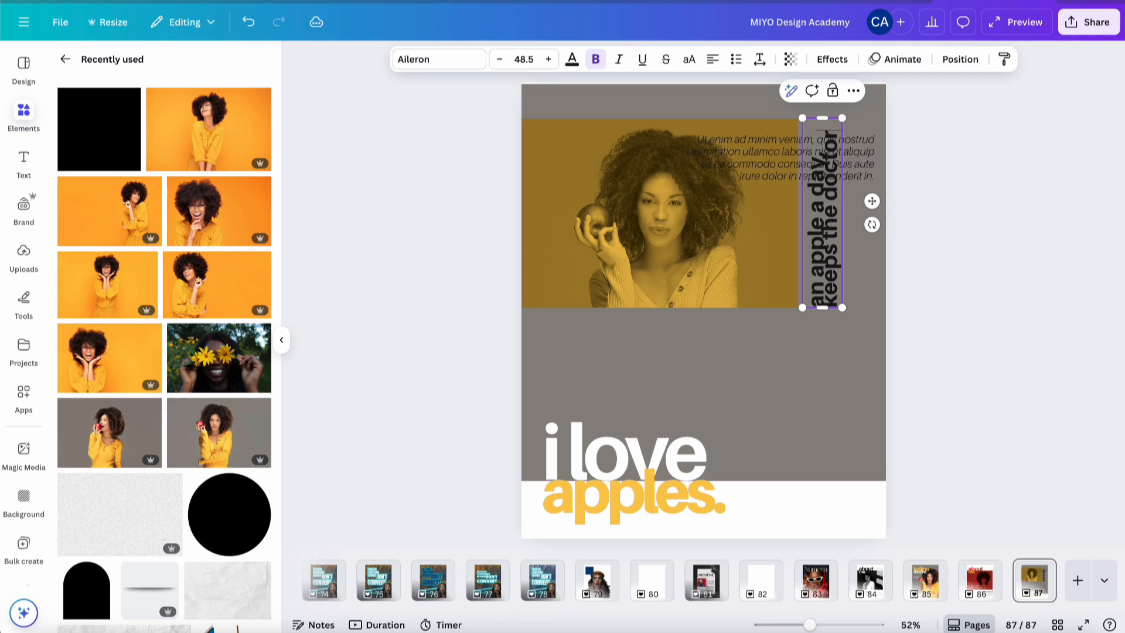
{"action": "type", "text": " away"}
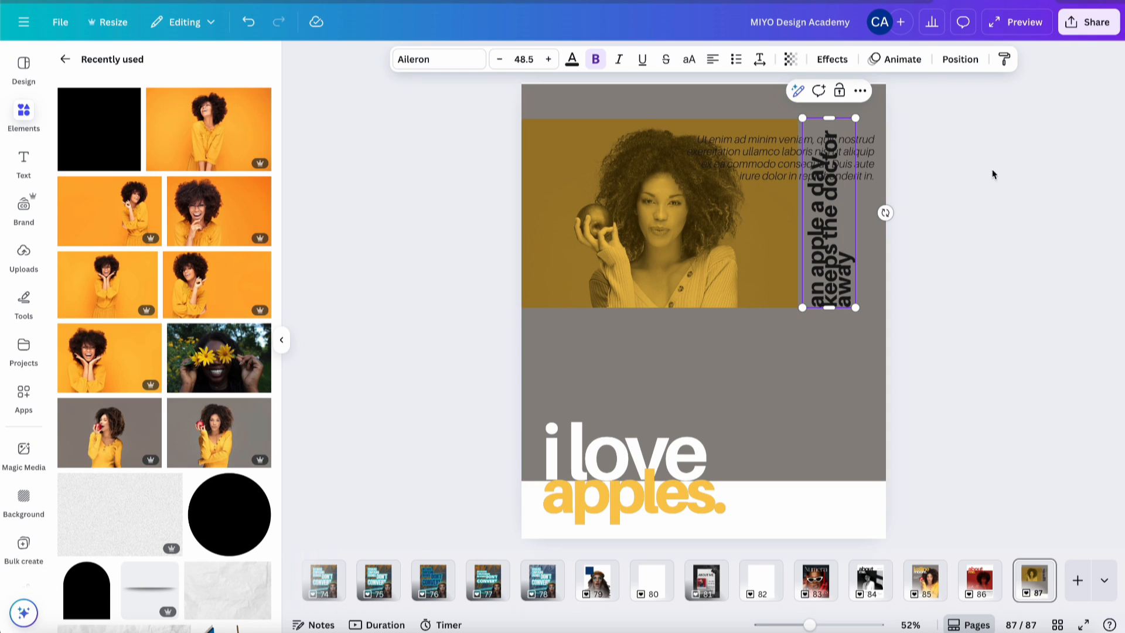
{"action": "type", "text": "."}
{"action": "left_click", "coordinate": [963, 197]}
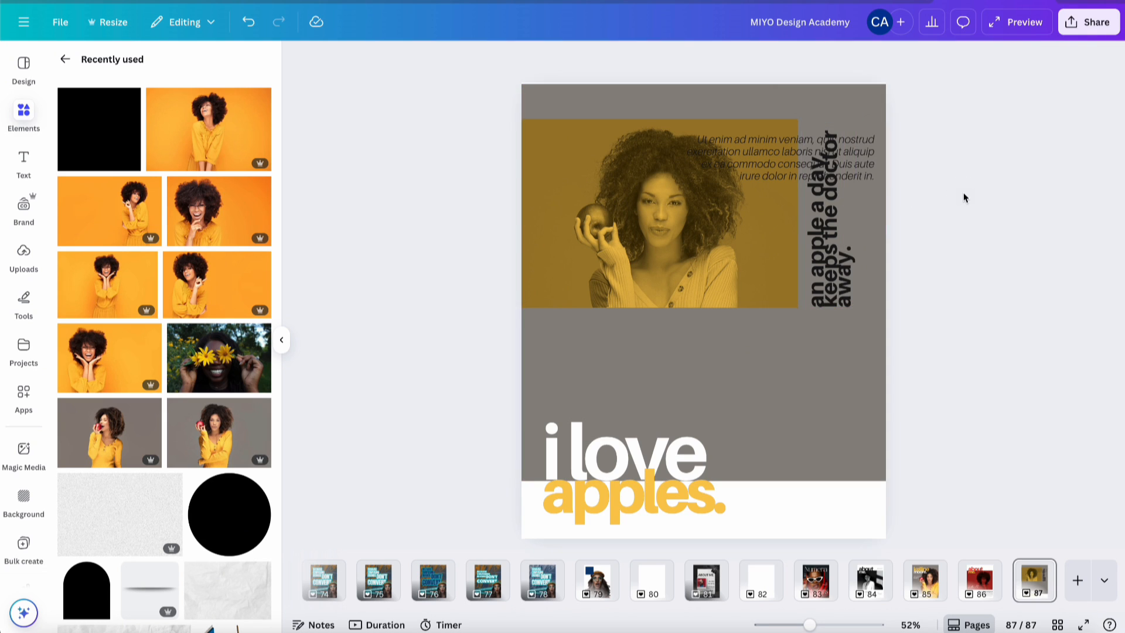
- Drop the italic paragraph under the portrait, widen it leftward, and prefix it with 'I love apples because...'
{"action": "left_click_drag", "start_coordinate": [857, 149], "coordinate": [834, 332]}
{"action": "left_click_drag", "start_coordinate": [653, 339], "coordinate": [626, 343]}
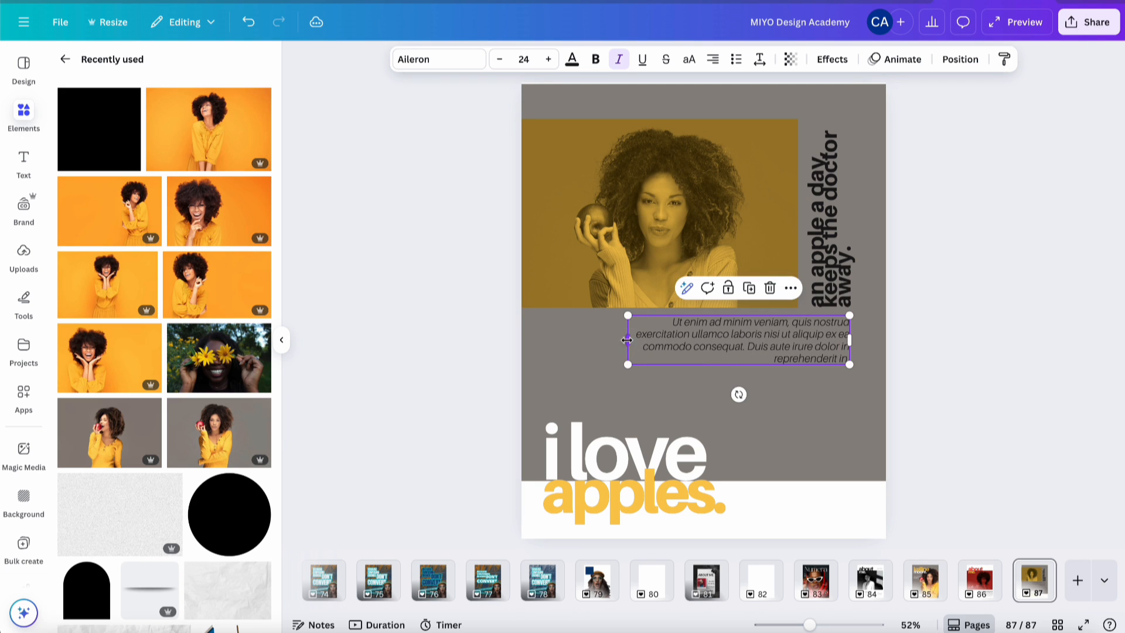
{"action": "double_click", "coordinate": [672, 323]}
{"action": "left_click", "coordinate": [671, 323]}
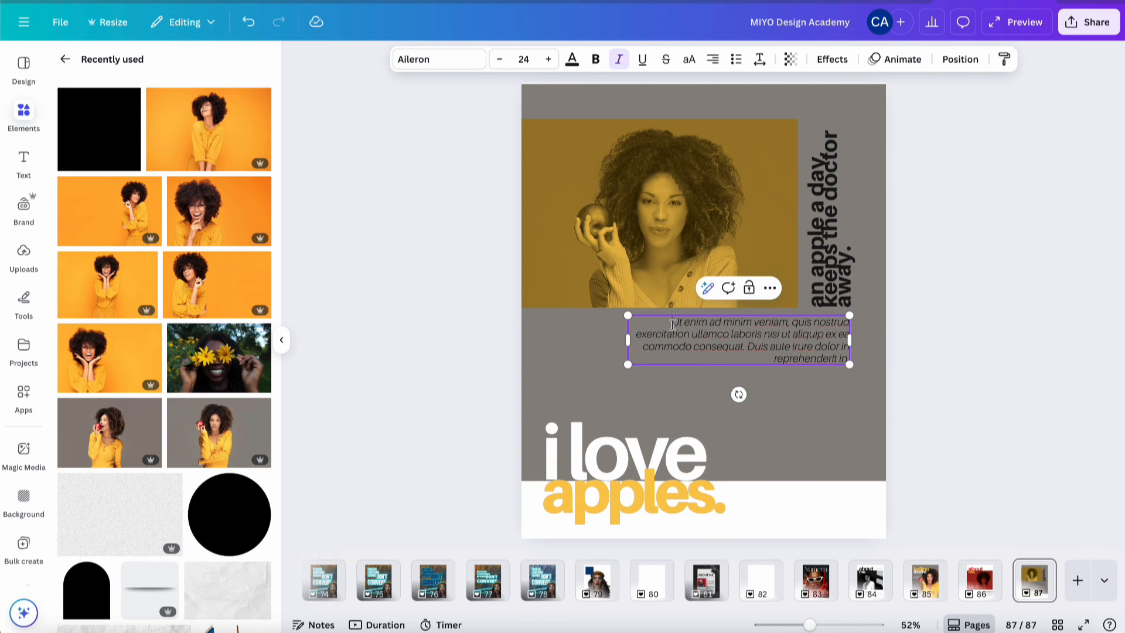
{"action": "type", "text": "I love apples because. "}
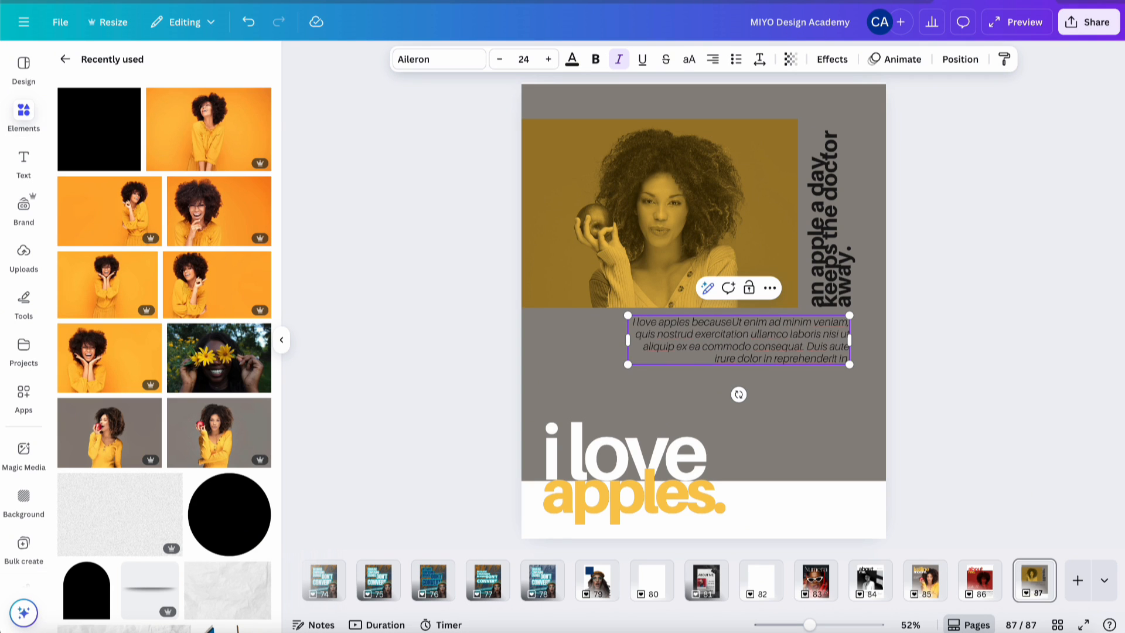
{"action": "type", "text": ".."}
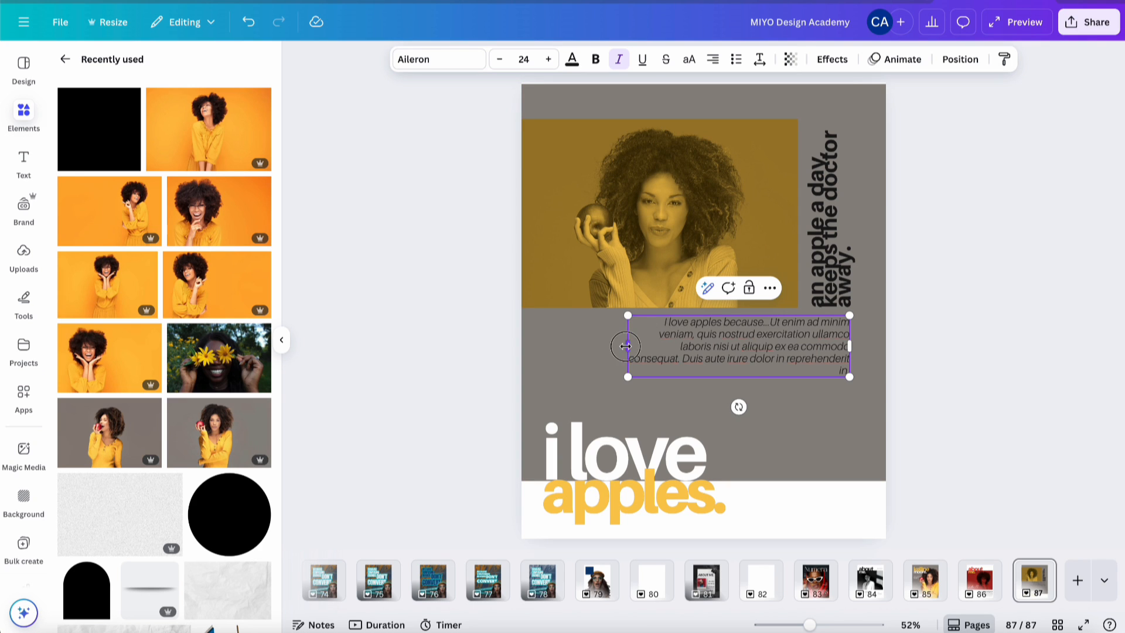
{"action": "left_click_drag", "start_coordinate": [626, 346], "coordinate": [616, 346]}
{"action": "left_click", "coordinate": [937, 210]}
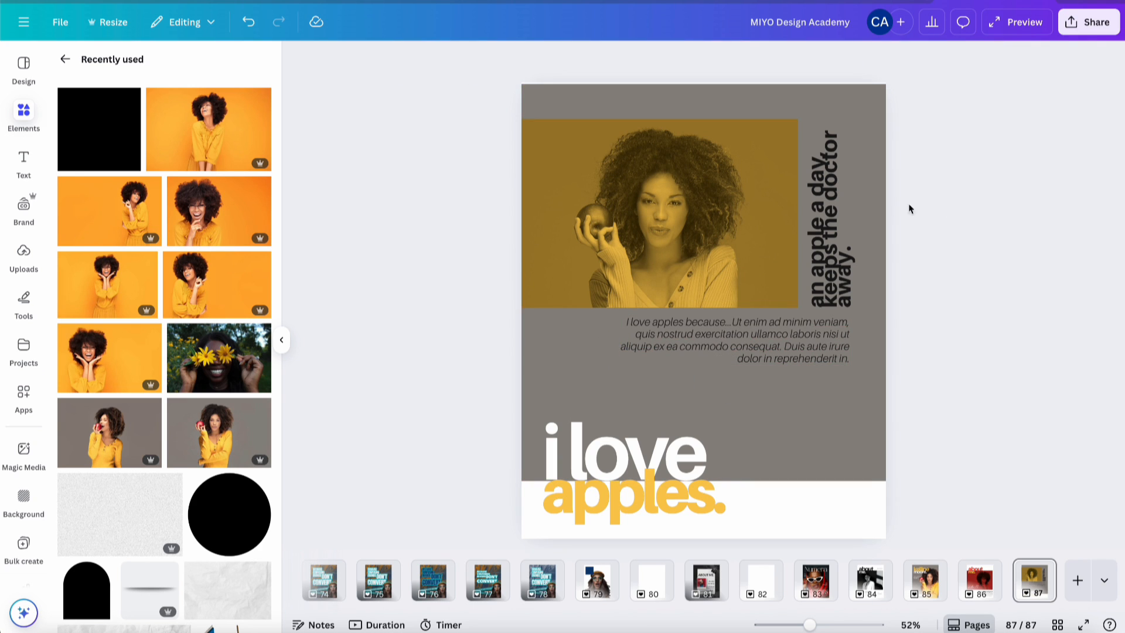
- Try red and light orange on the vertical quote, and make the italic paragraph white
{"action": "left_click", "coordinate": [840, 238]}
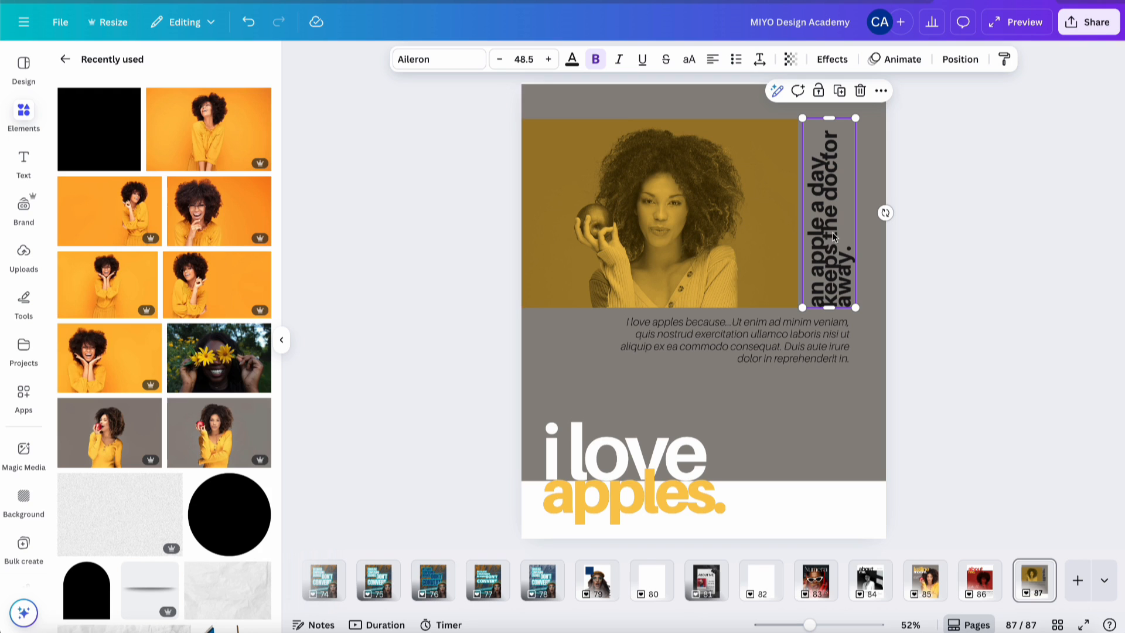
{"action": "left_click", "coordinate": [572, 60]}
{"action": "left_click", "coordinate": [100, 439]}
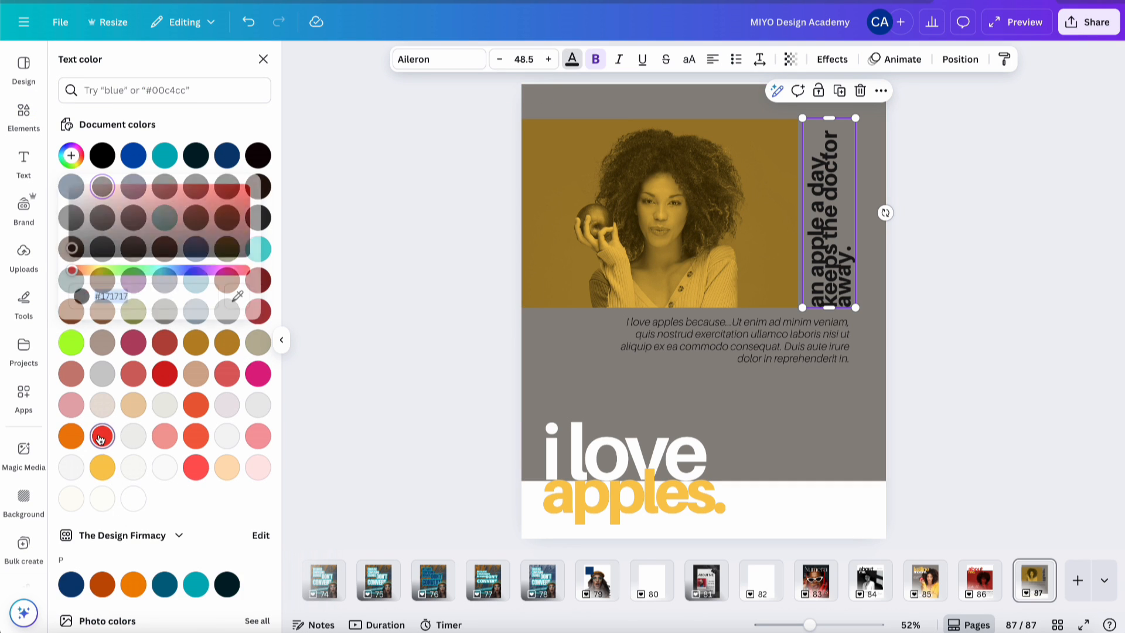
{"action": "scroll", "coordinate": [190, 502], "scroll_direction": "down", "scroll_amount": 1}
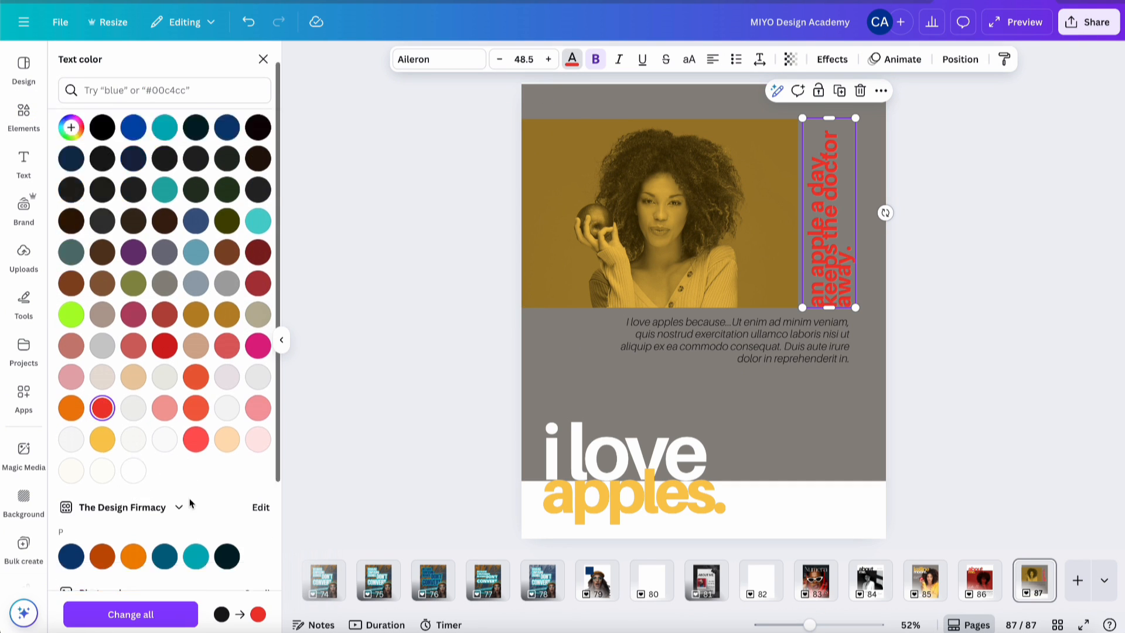
{"action": "scroll", "coordinate": [190, 503], "scroll_direction": "down", "scroll_amount": 4}
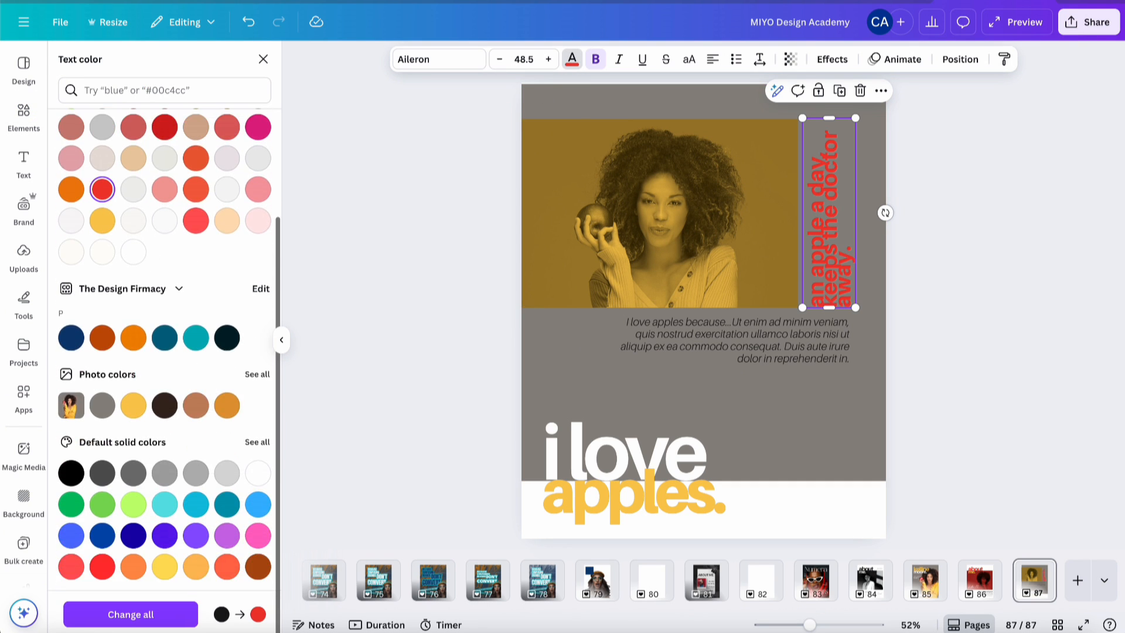
{"action": "left_click", "coordinate": [226, 221]}
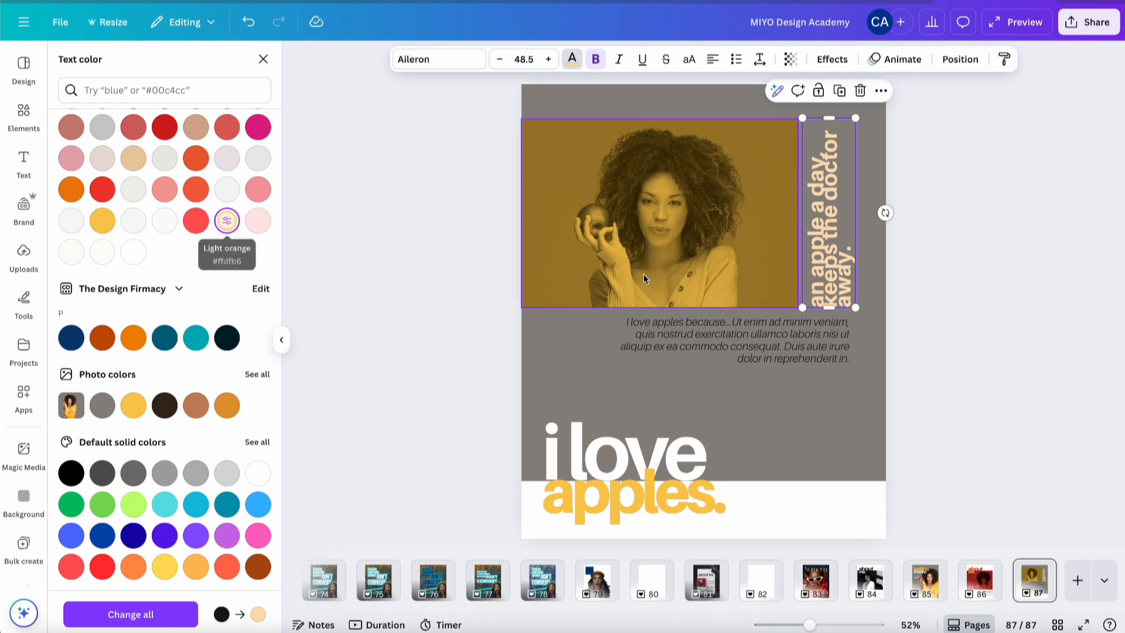
{"action": "left_click", "coordinate": [771, 361]}
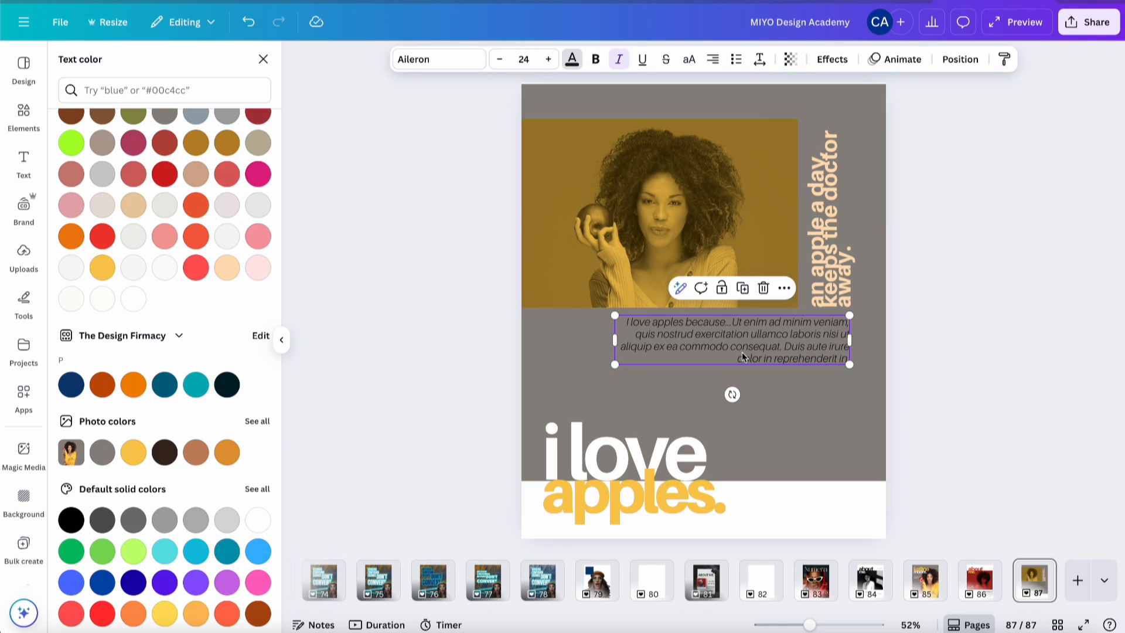
{"action": "left_click", "coordinate": [133, 300]}
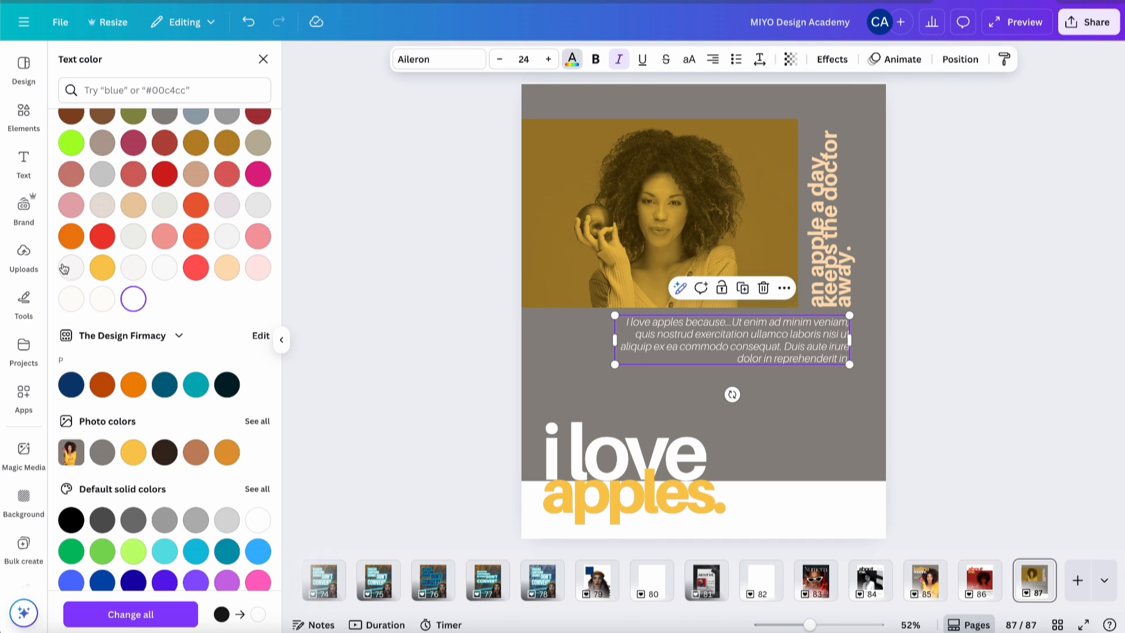
- Colour the vertical quote yellow and fade it to 41 transparency
{"action": "left_click", "coordinate": [822, 161]}
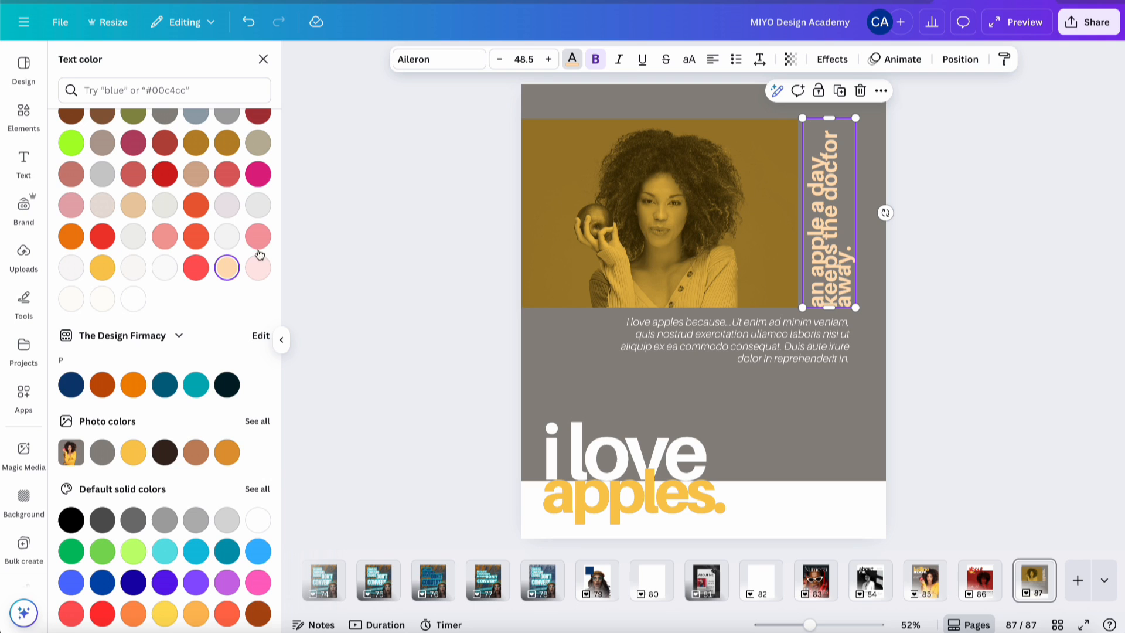
{"action": "left_click", "coordinate": [101, 267]}
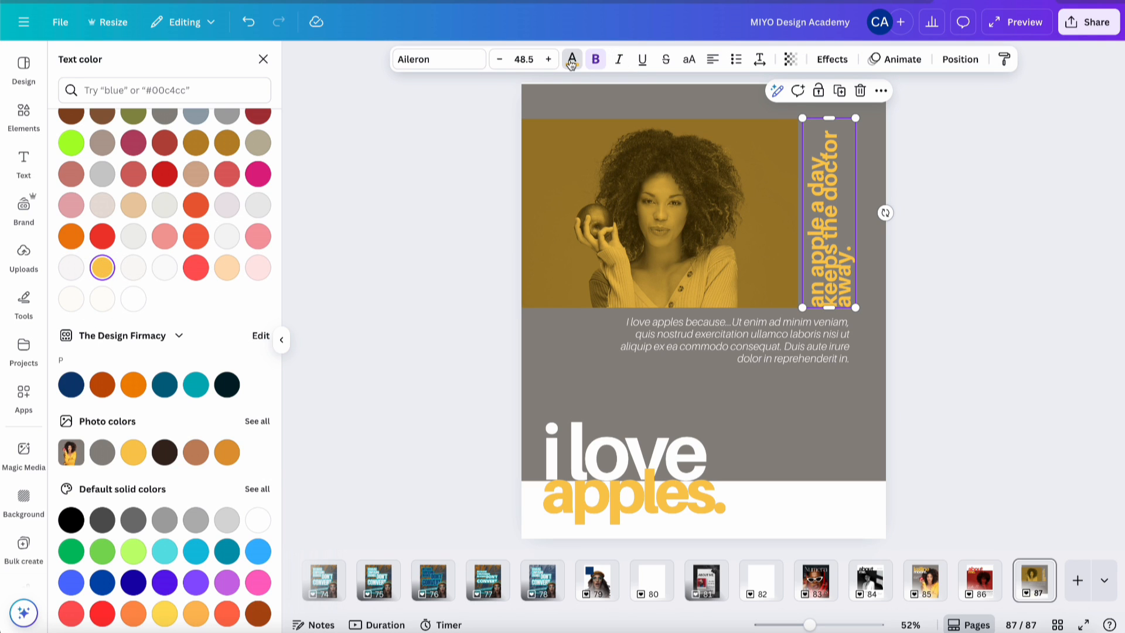
{"action": "left_click", "coordinate": [790, 61]}
{"action": "left_click_drag", "start_coordinate": [823, 112], "coordinate": [765, 117]}
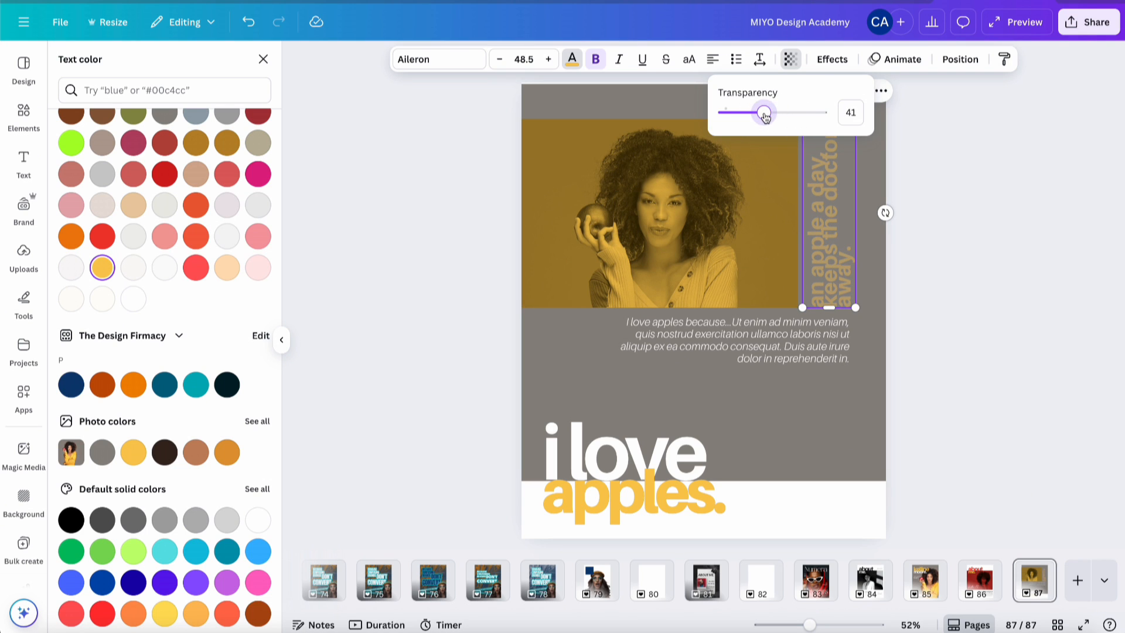
{"action": "left_click", "coordinate": [998, 235]}
{"action": "left_click", "coordinate": [998, 236]}
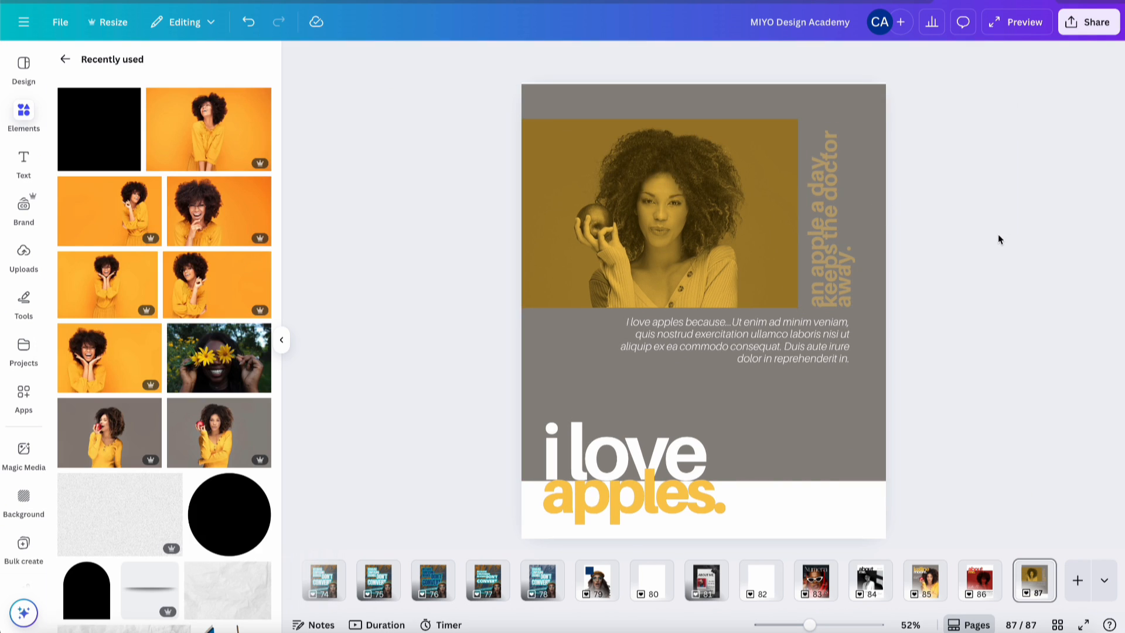
- Search Elements photos for 'apple' and add the watercolour apple to the page
{"action": "left_click", "coordinate": [18, 114]}
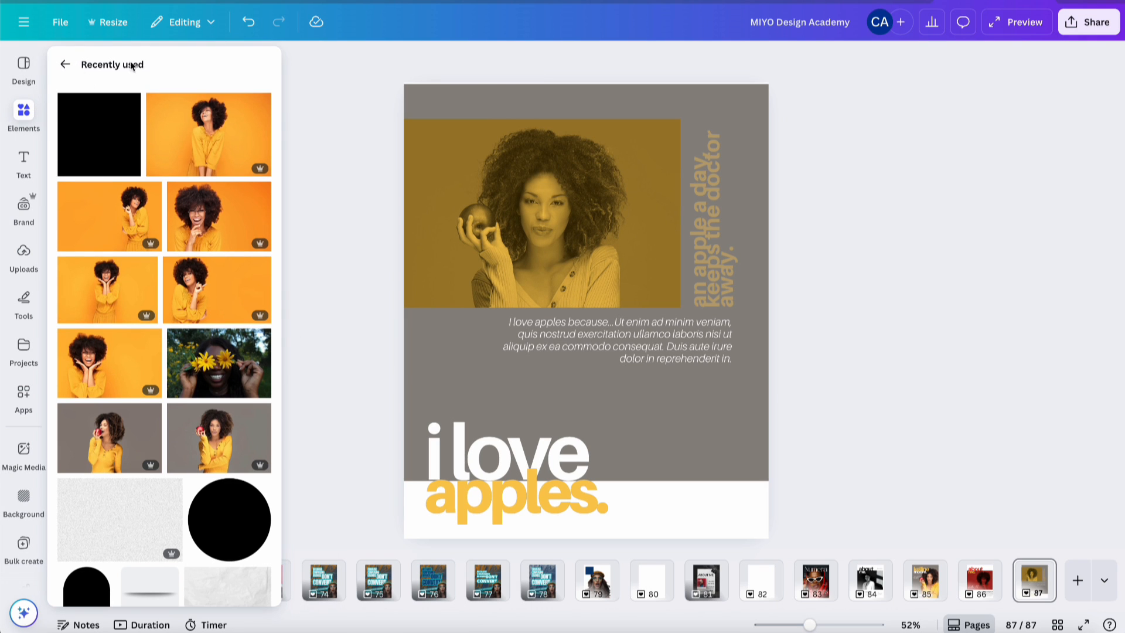
{"action": "left_click", "coordinate": [65, 64]}
{"action": "left_click", "coordinate": [101, 69]}
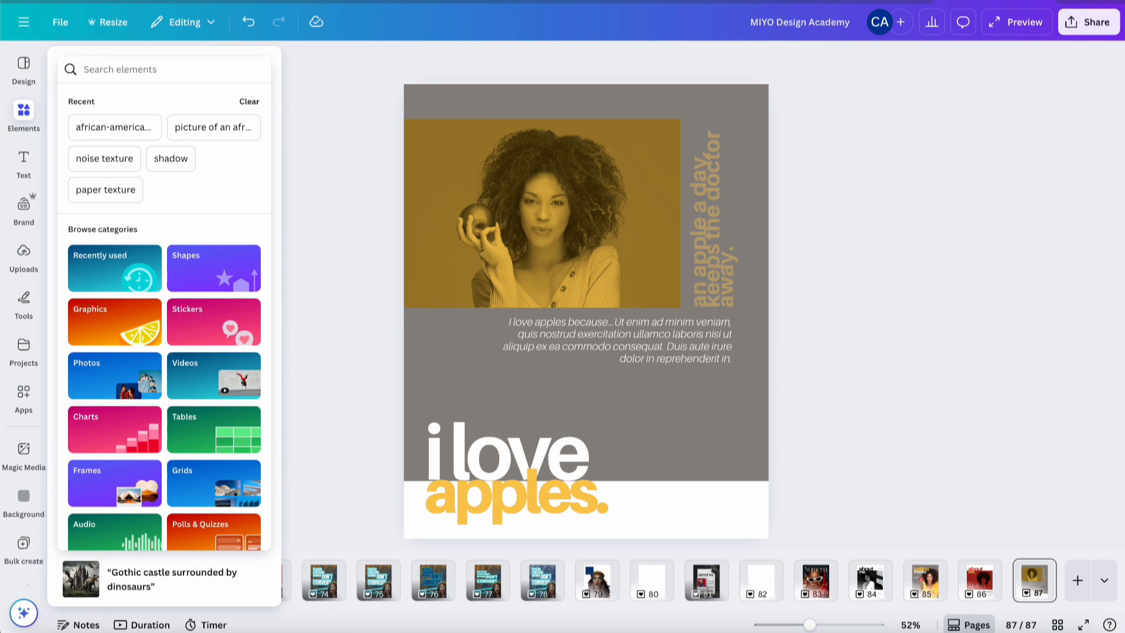
{"action": "type", "text": "apple"}
{"action": "key", "text": "Return"}
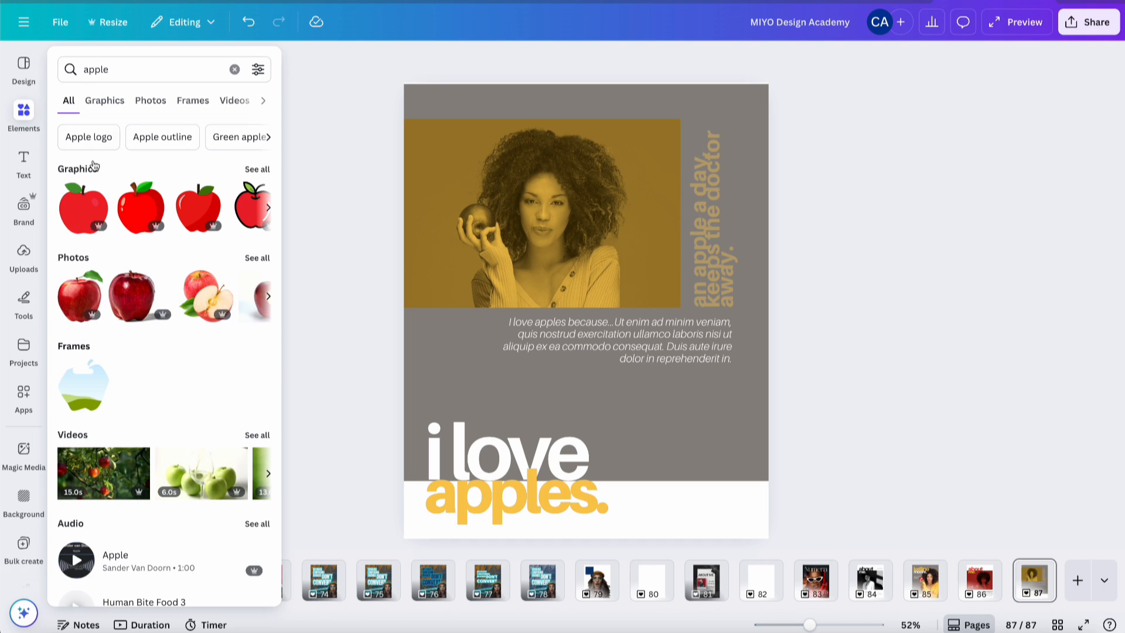
{"action": "left_click", "coordinate": [256, 258]}
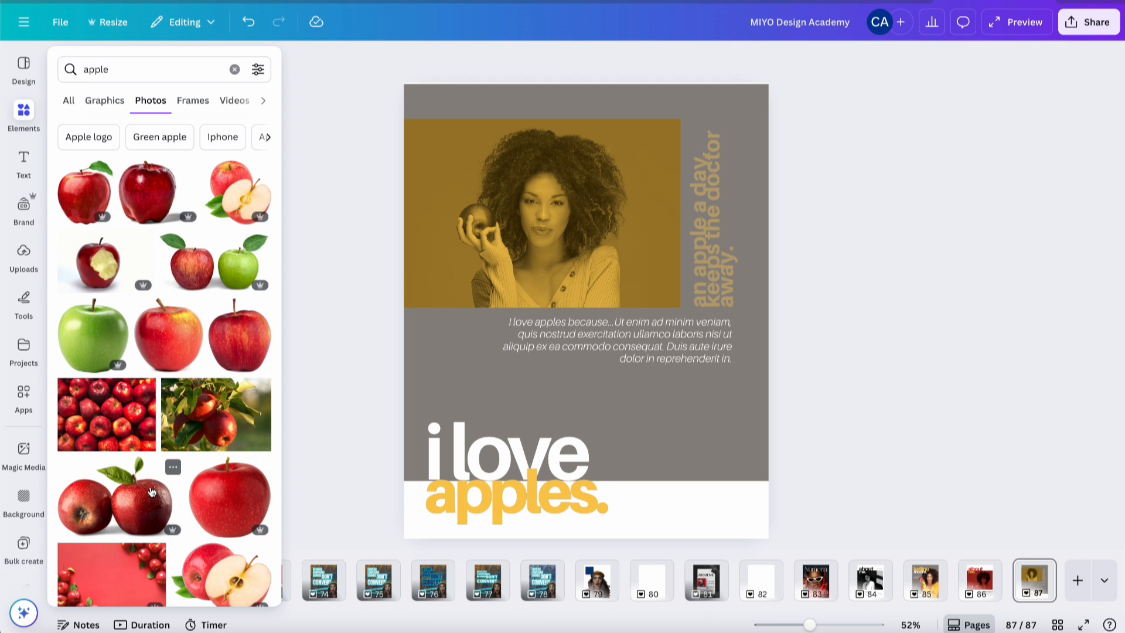
{"action": "scroll", "coordinate": [151, 491], "scroll_direction": "down", "scroll_amount": 4}
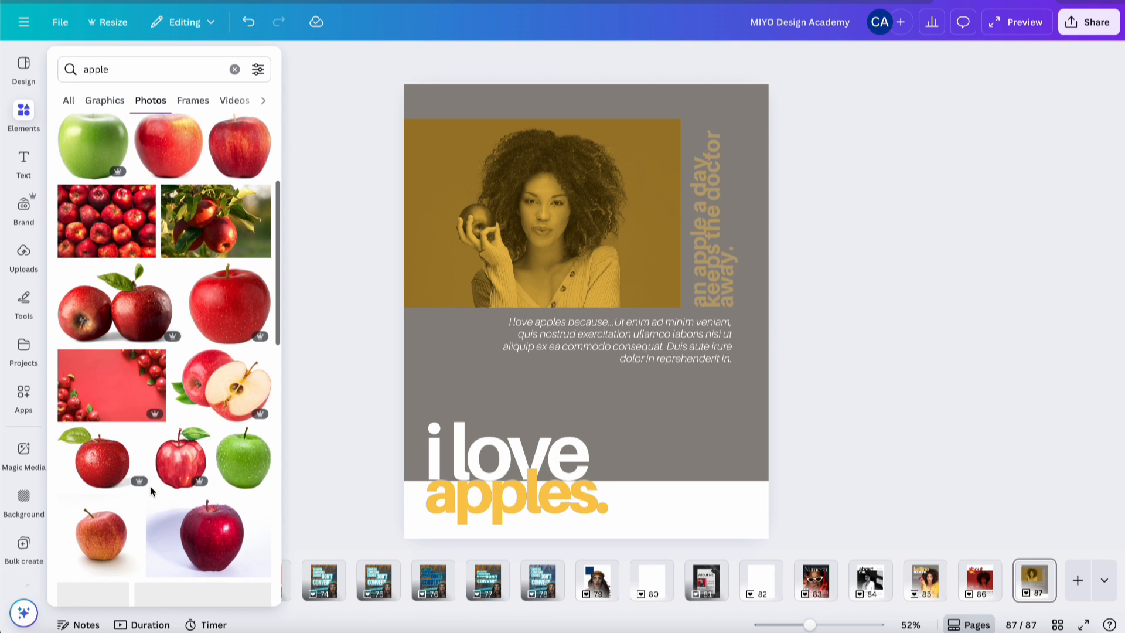
{"action": "left_click", "coordinate": [180, 460]}
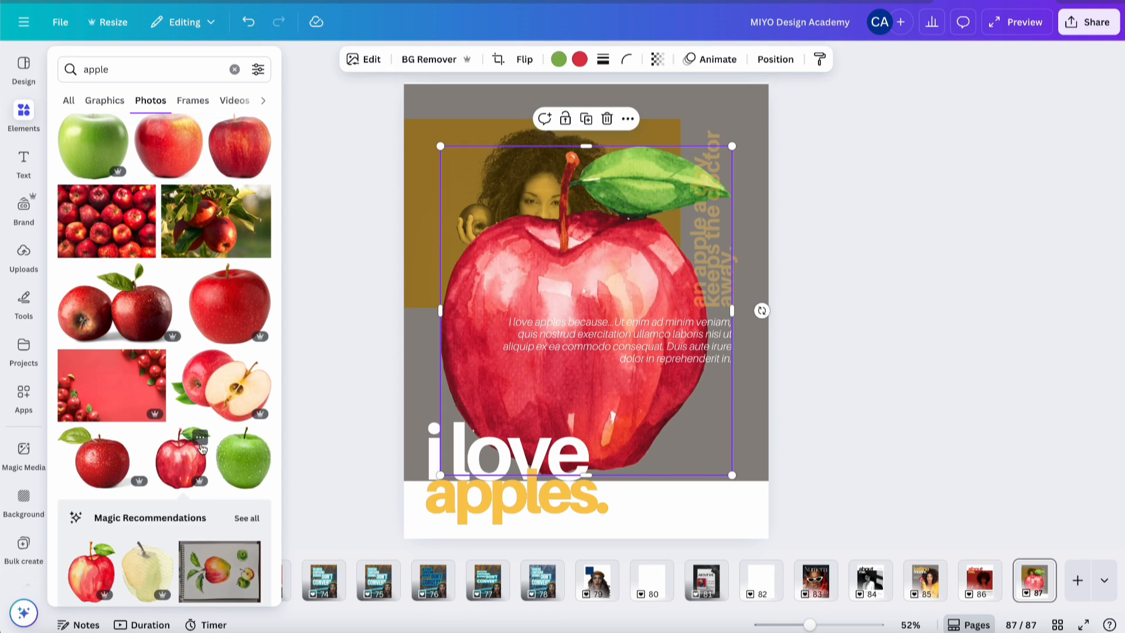
- Shrink and tilt the apple, placing it at the photo's top-right corner
{"action": "left_click_drag", "start_coordinate": [440, 145], "coordinate": [715, 415]}
{"action": "left_click_drag", "start_coordinate": [712, 461], "coordinate": [689, 139]}
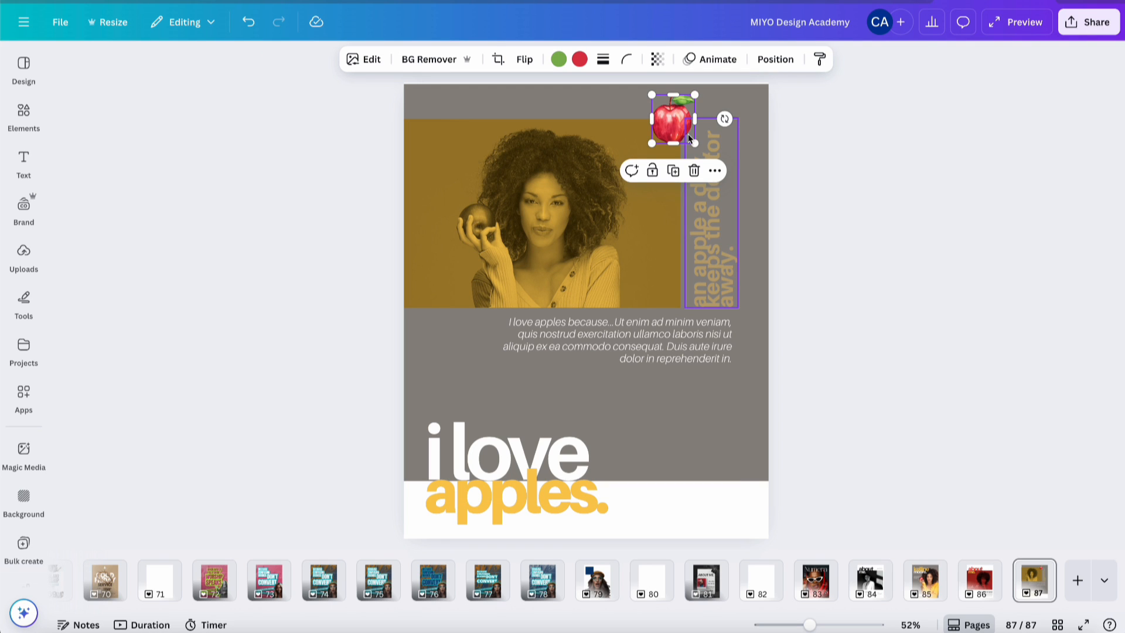
{"action": "left_click", "coordinate": [910, 94]}
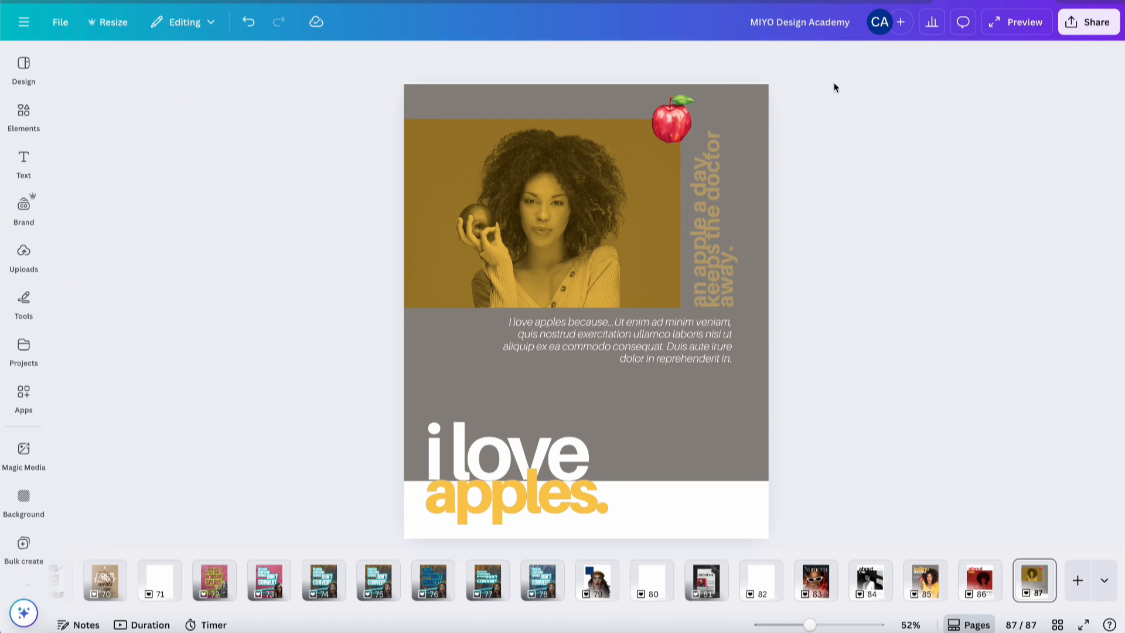
{"action": "left_click", "coordinate": [687, 125]}
{"action": "left_click", "coordinate": [679, 122]}
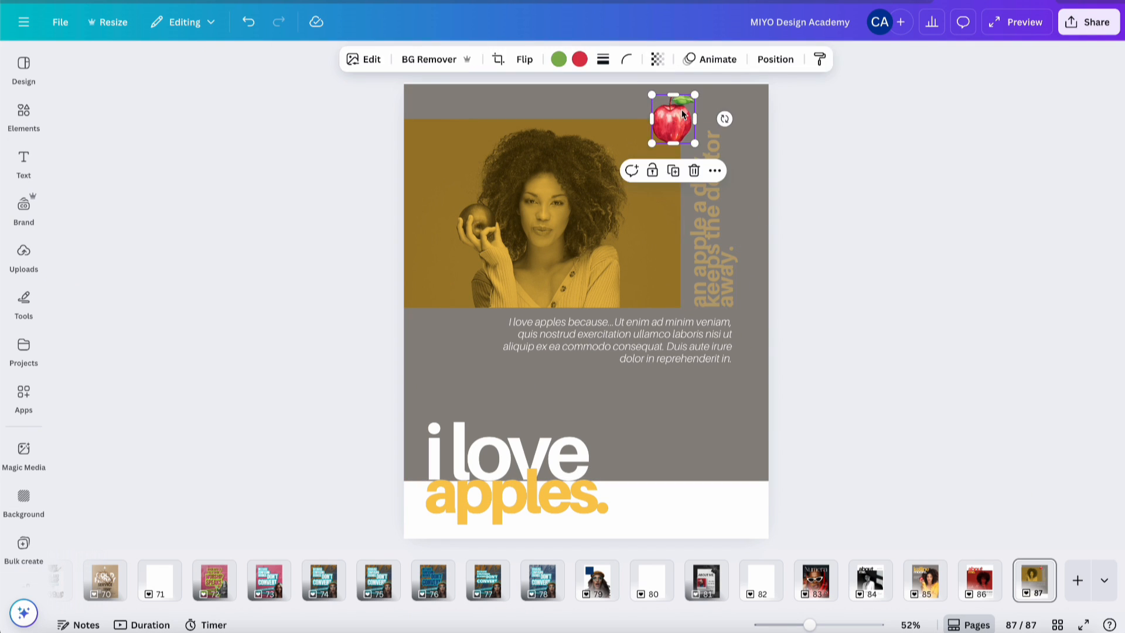
{"action": "left_click_drag", "start_coordinate": [728, 123], "coordinate": [679, 114]}
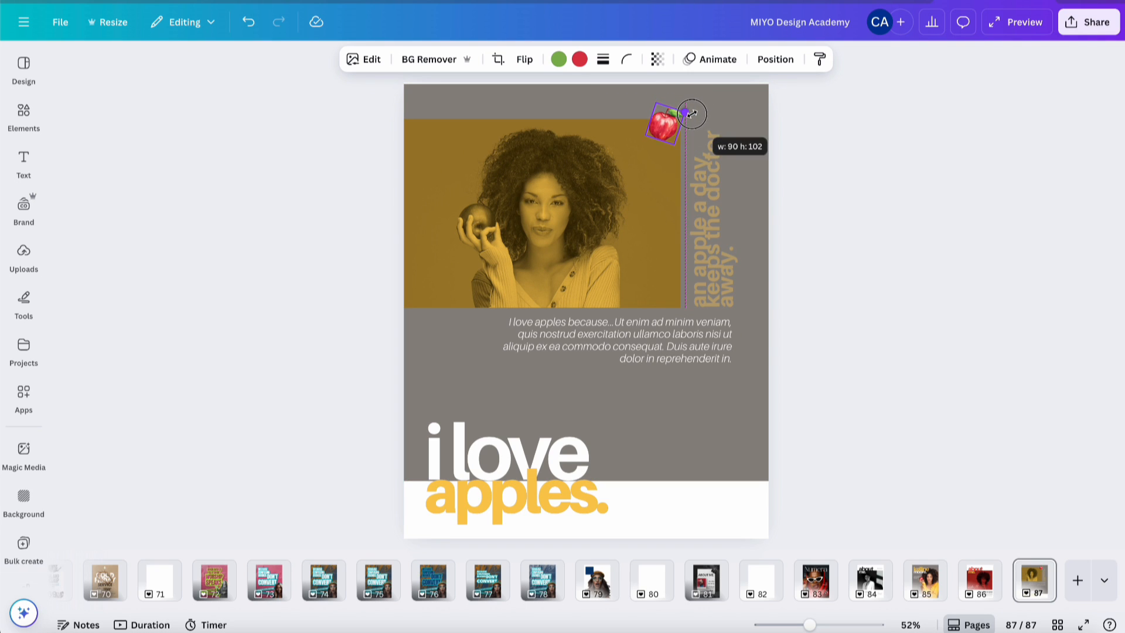
{"action": "left_click", "coordinate": [854, 154]}
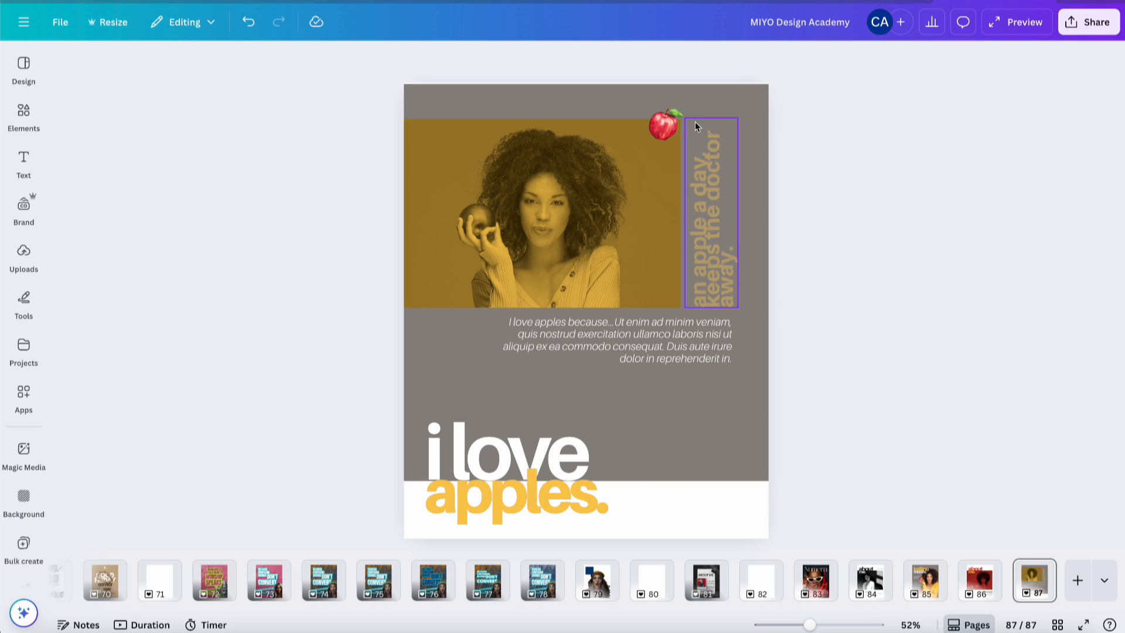
{"action": "left_click", "coordinate": [665, 124]}
{"action": "left_click_drag", "start_coordinate": [705, 151], "coordinate": [712, 146]}
{"action": "left_click", "coordinate": [844, 197]}
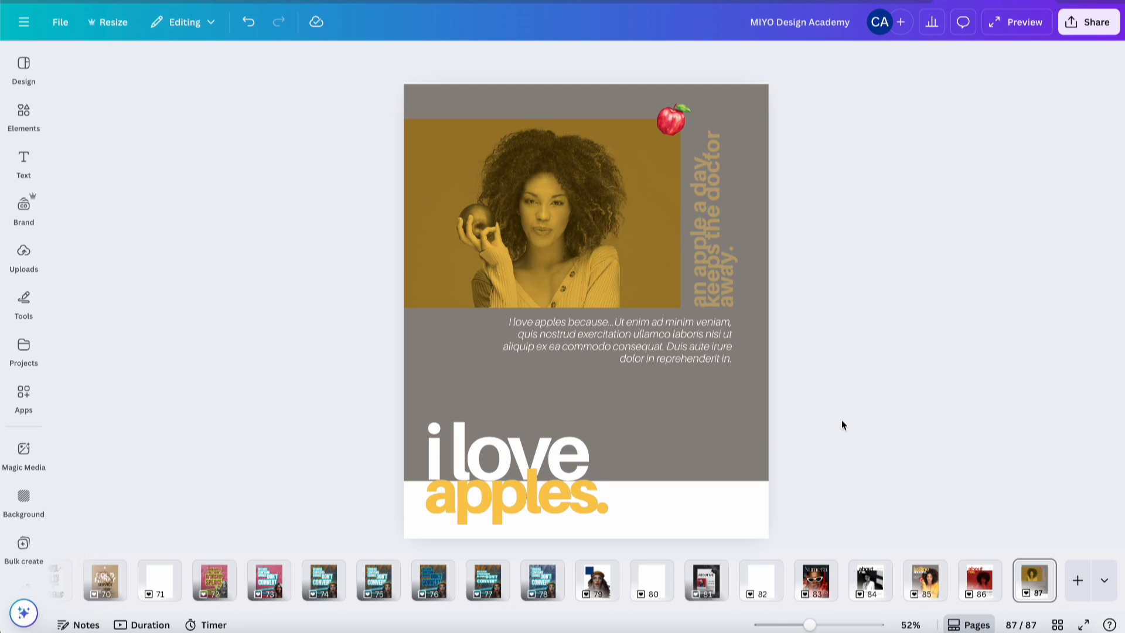
- Compare the cover and 'about me.' pages, then return and reselect the apple
{"action": "left_click", "coordinate": [974, 583]}
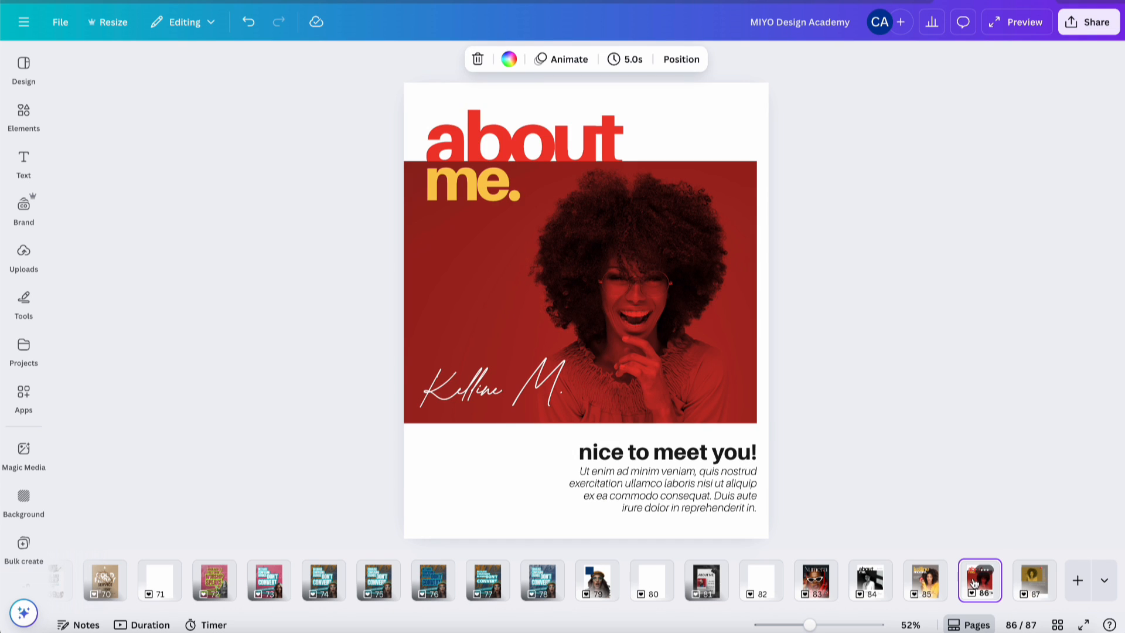
{"action": "left_click", "coordinate": [927, 586]}
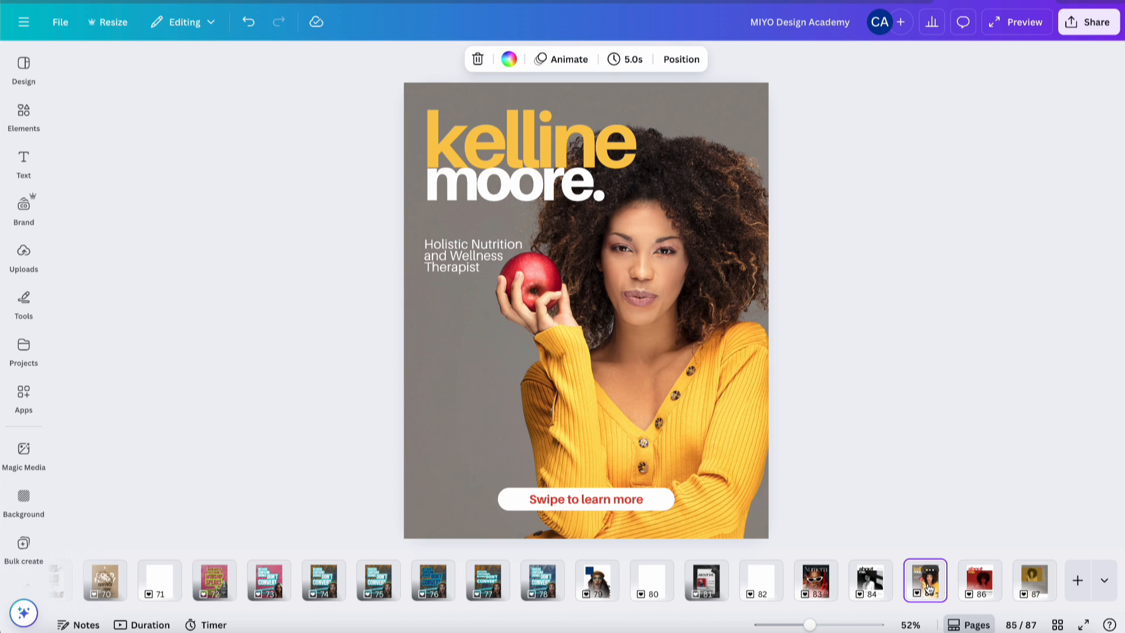
{"action": "left_click", "coordinate": [580, 499]}
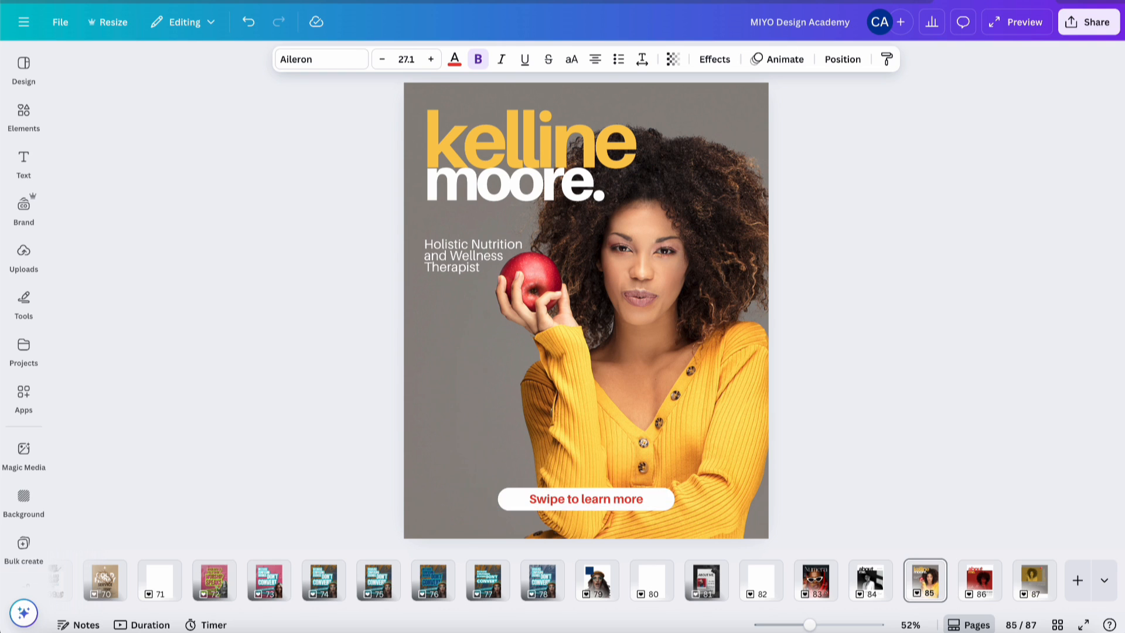
{"action": "left_click", "coordinate": [1028, 592]}
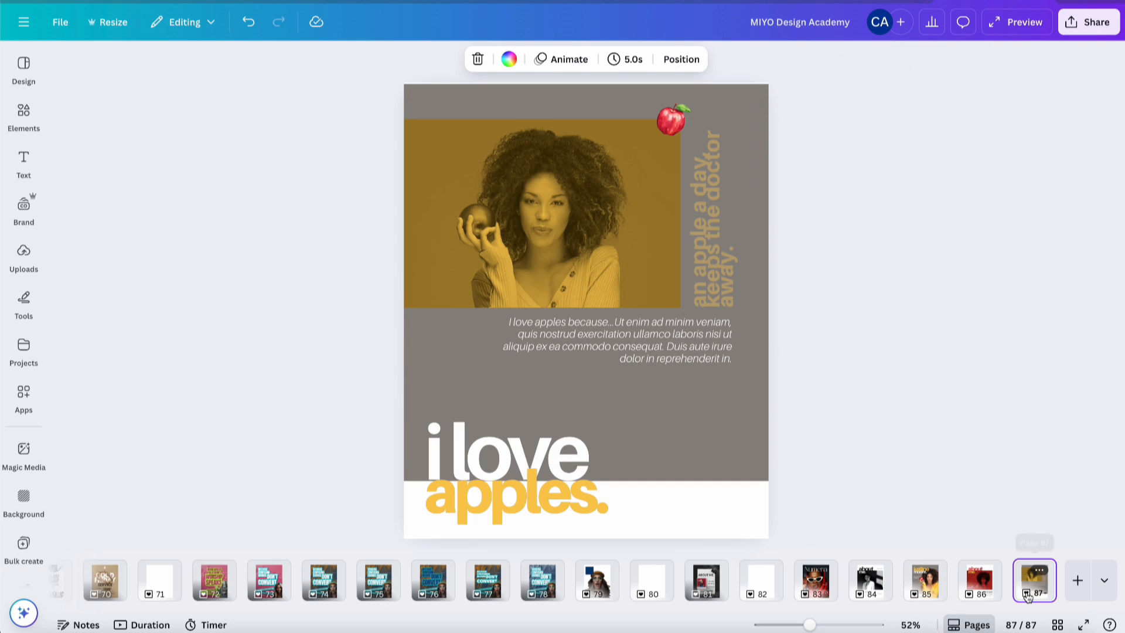
{"action": "left_click", "coordinate": [664, 126]}
- Delete the apple, then flip between pages 85, 86 and 87 to compare them
{"action": "key", "text": "Delete"}
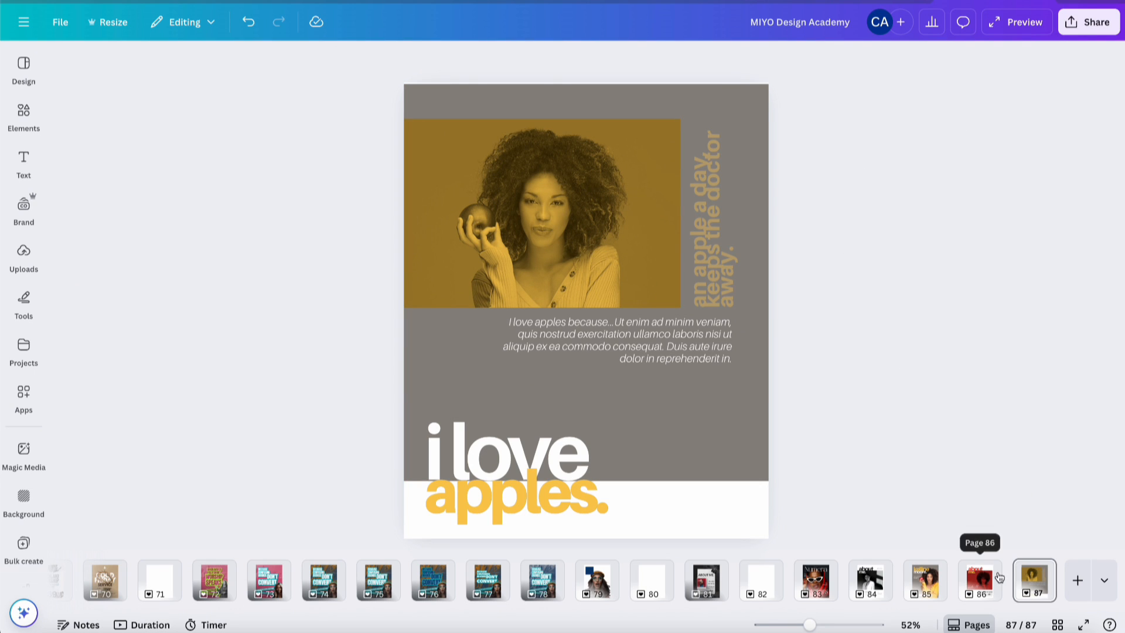
{"action": "left_click", "coordinate": [980, 586]}
{"action": "left_click", "coordinate": [930, 588]}
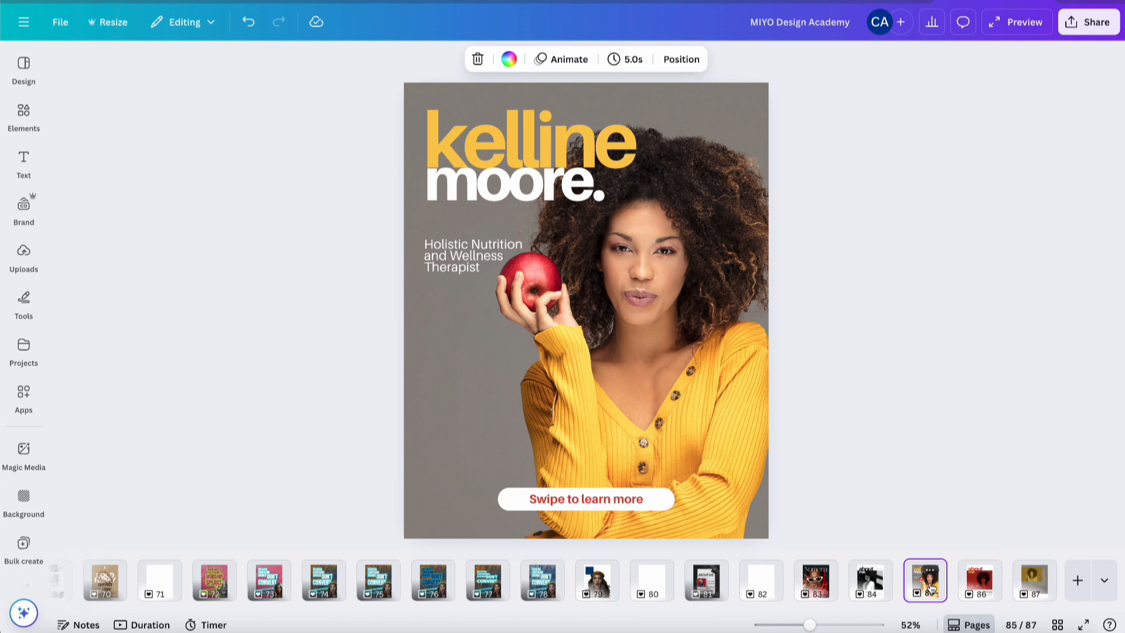
{"action": "left_click", "coordinate": [983, 587]}
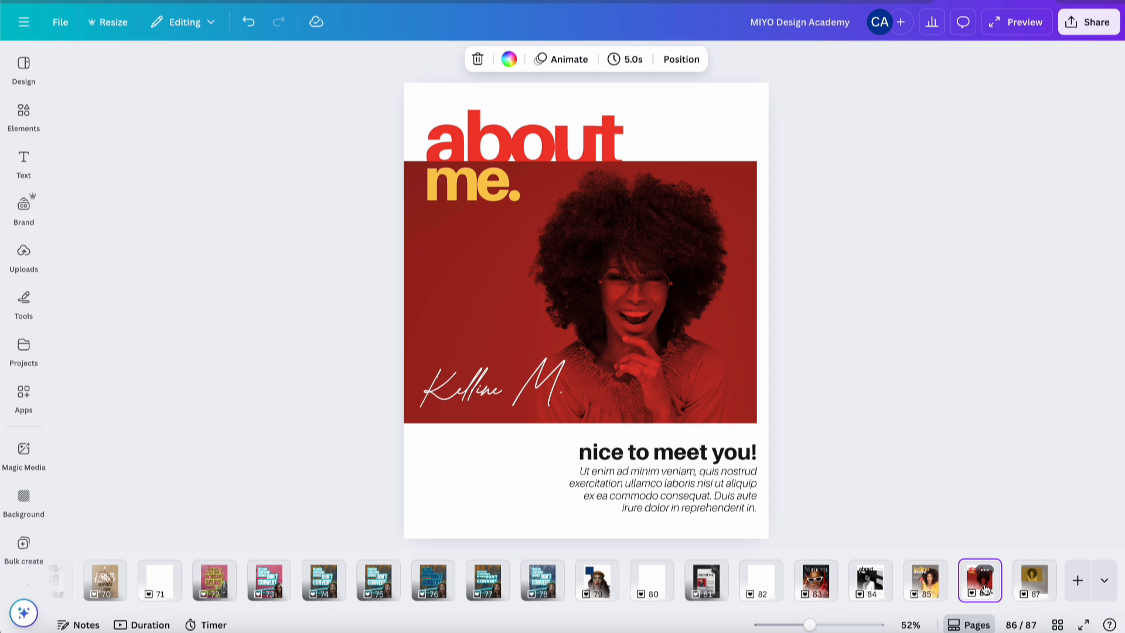
{"action": "left_click", "coordinate": [1034, 591]}
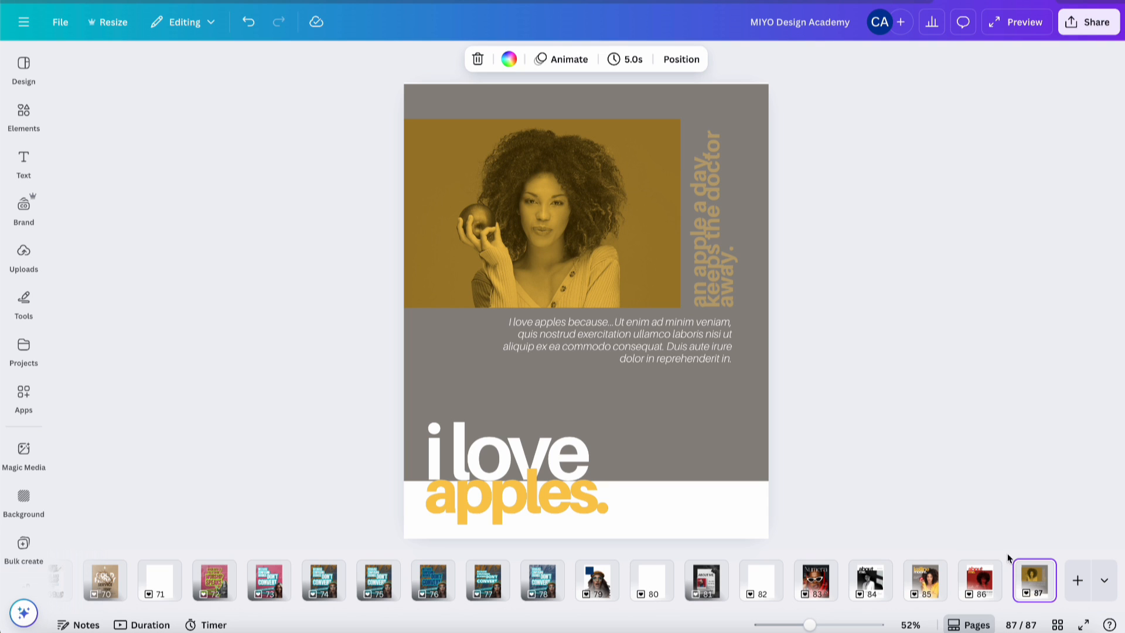
{"action": "left_click", "coordinate": [926, 586]}
{"action": "left_click", "coordinate": [989, 590]}
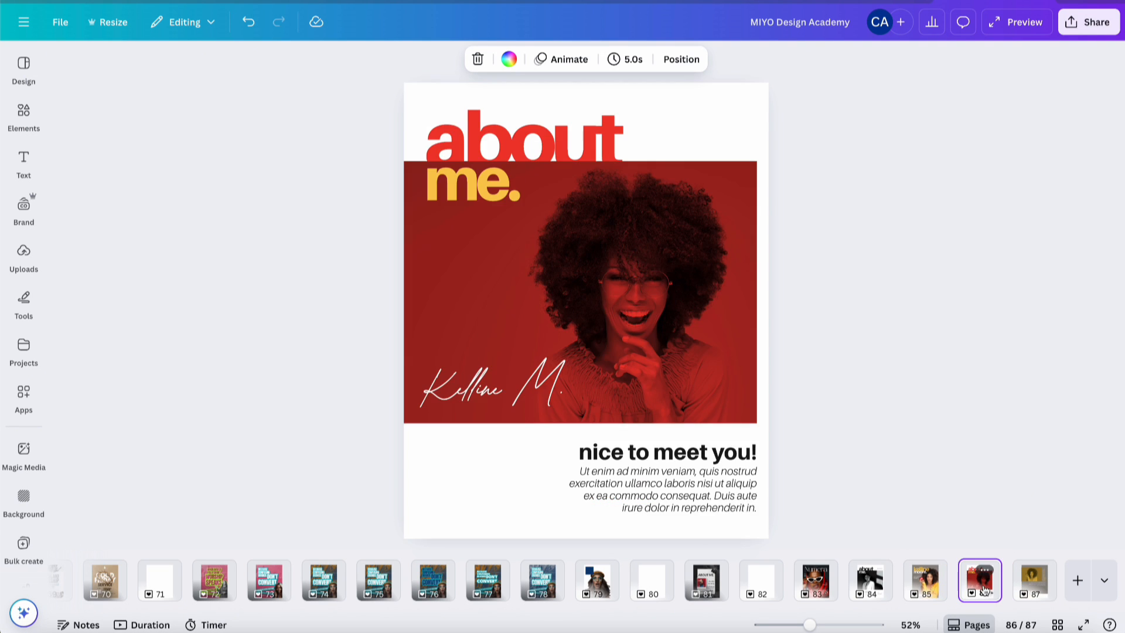
{"action": "left_click", "coordinate": [1026, 588]}
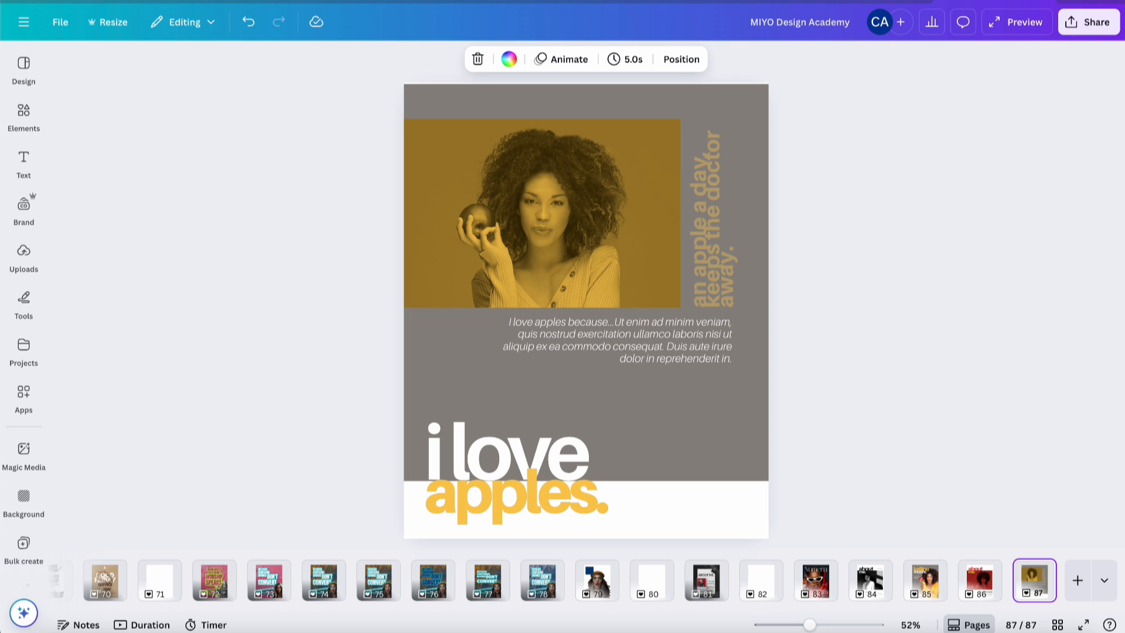
{"action": "left_click", "coordinate": [981, 588]}
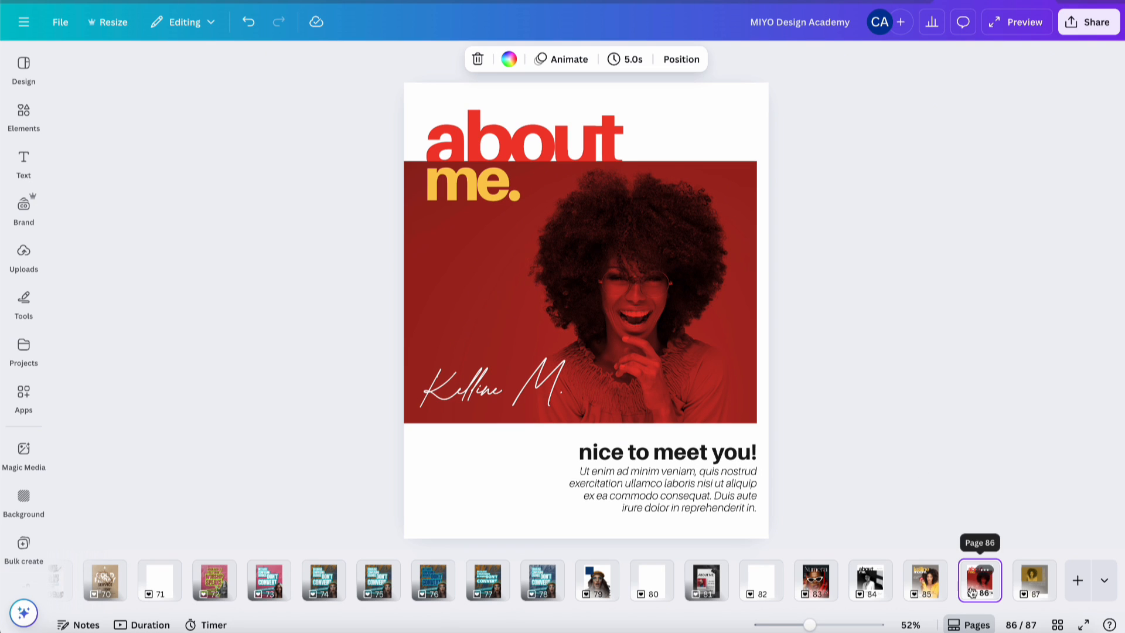
{"action": "left_click", "coordinate": [1022, 586]}
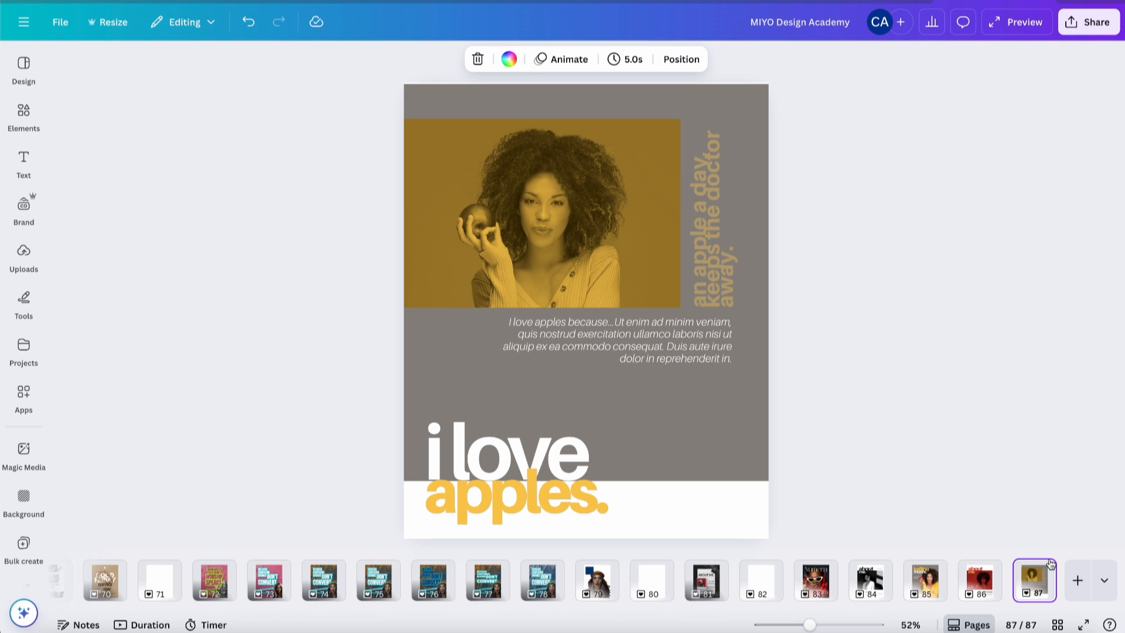
- Duplicate the 'about me.' page and move the copy to the end as page 88
{"action": "left_click", "coordinate": [977, 589]}
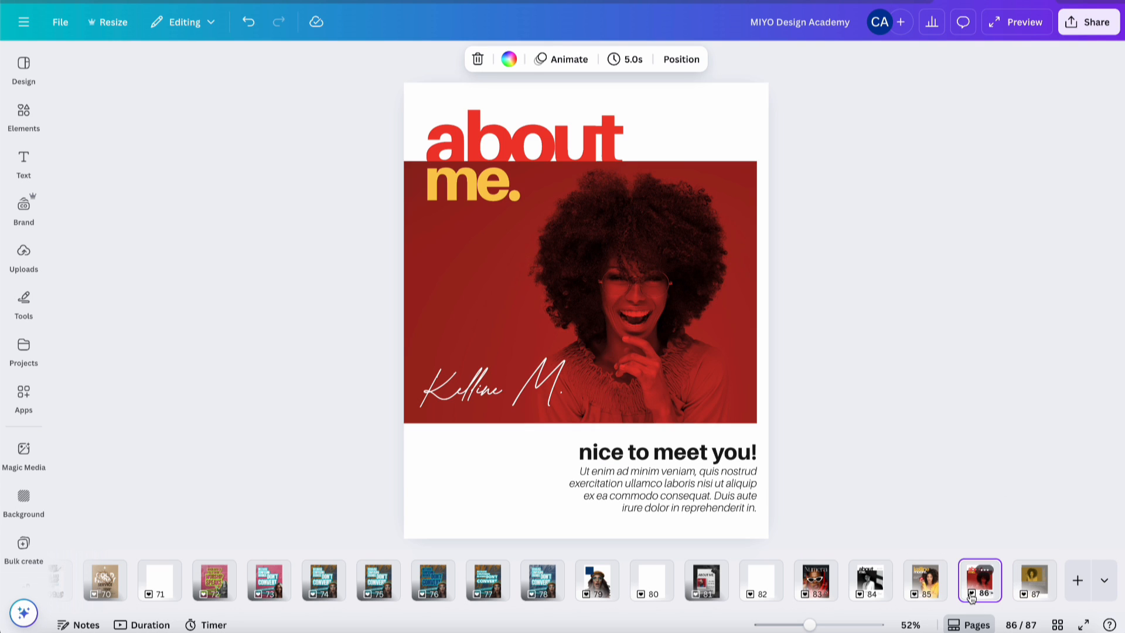
{"action": "left_click", "coordinate": [1027, 594]}
{"action": "key", "text": "ctrl+d"}
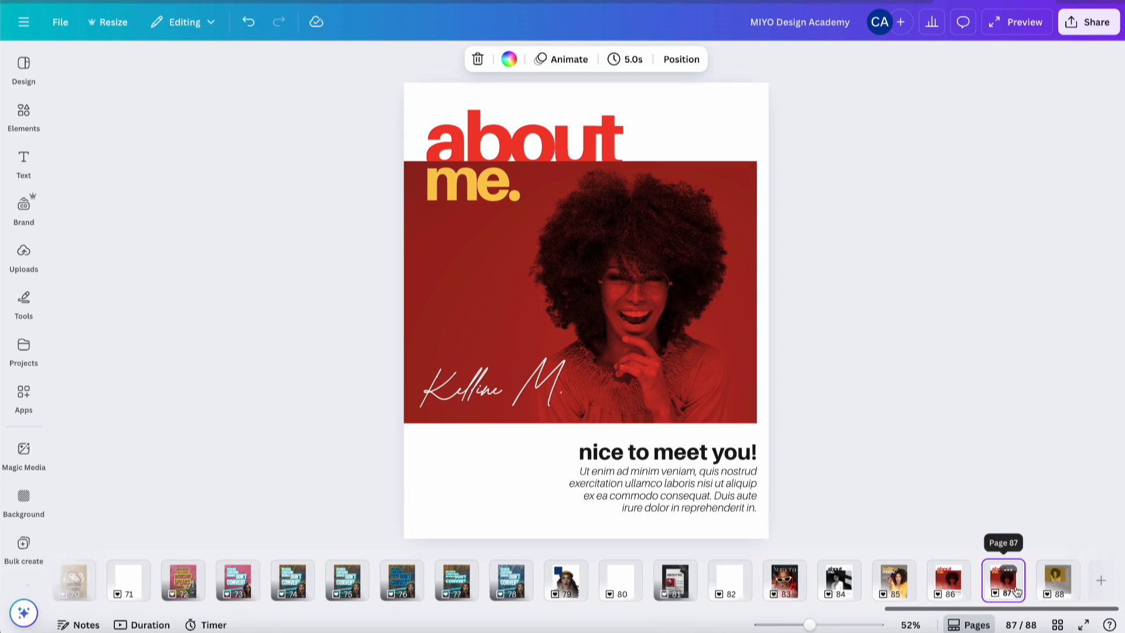
{"action": "left_click_drag", "start_coordinate": [977, 583], "coordinate": [1047, 584]}
{"action": "left_click_drag", "start_coordinate": [979, 578], "coordinate": [1060, 583]}
- Crop the copy's red portrait in from the left and shift both headings right to match
{"action": "left_click", "coordinate": [463, 292]}
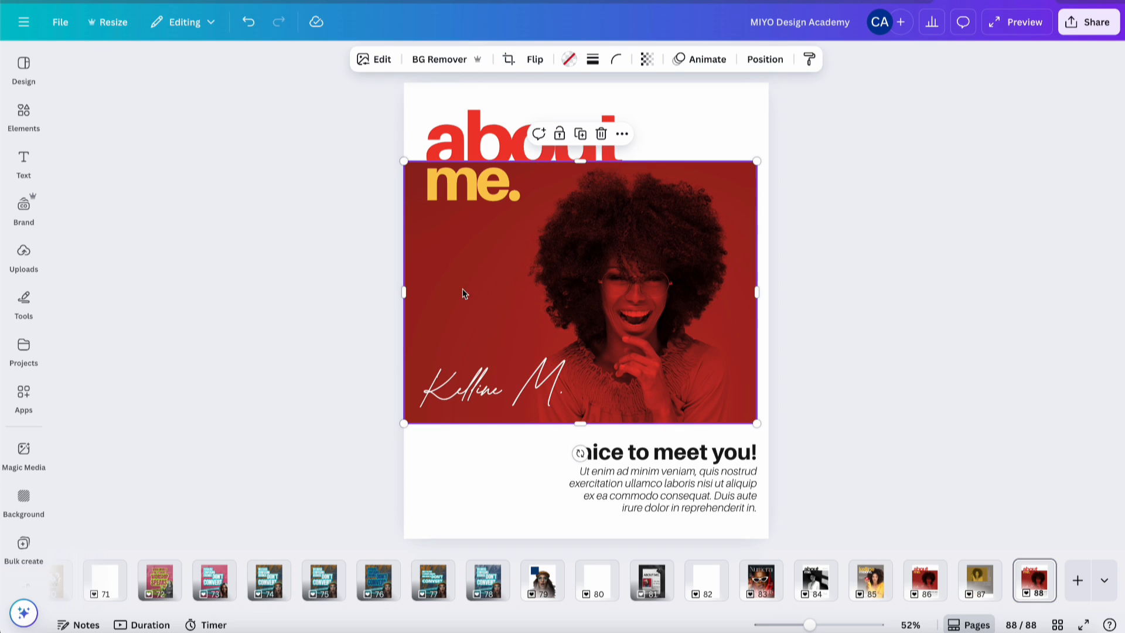
{"action": "left_click_drag", "start_coordinate": [406, 288], "coordinate": [474, 298]}
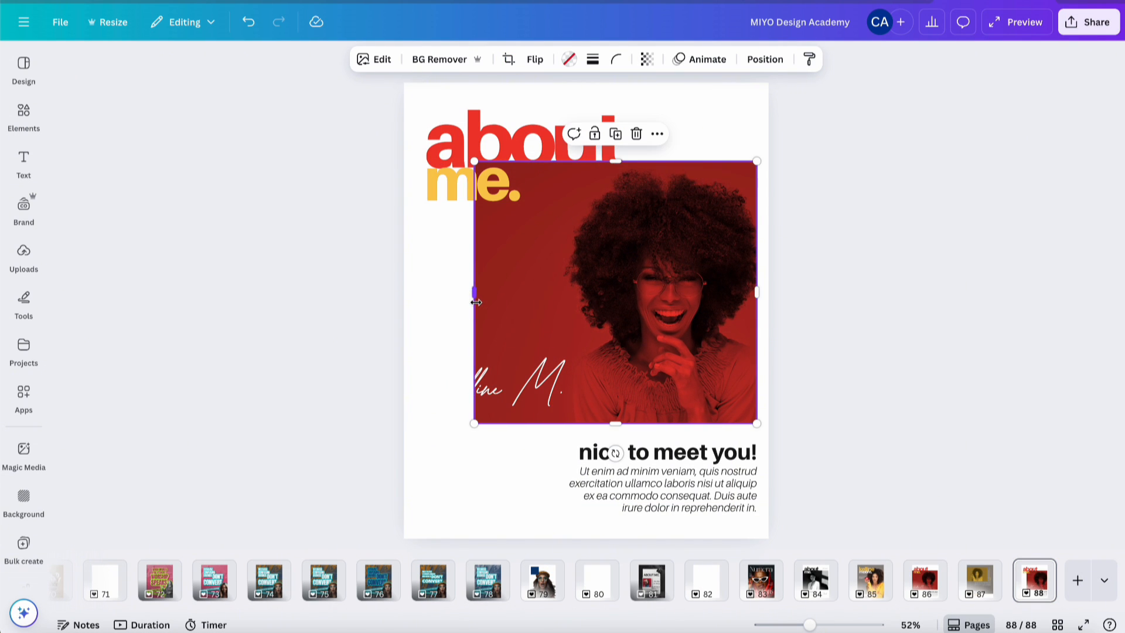
{"action": "left_click_drag", "start_coordinate": [411, 115], "coordinate": [460, 198]}
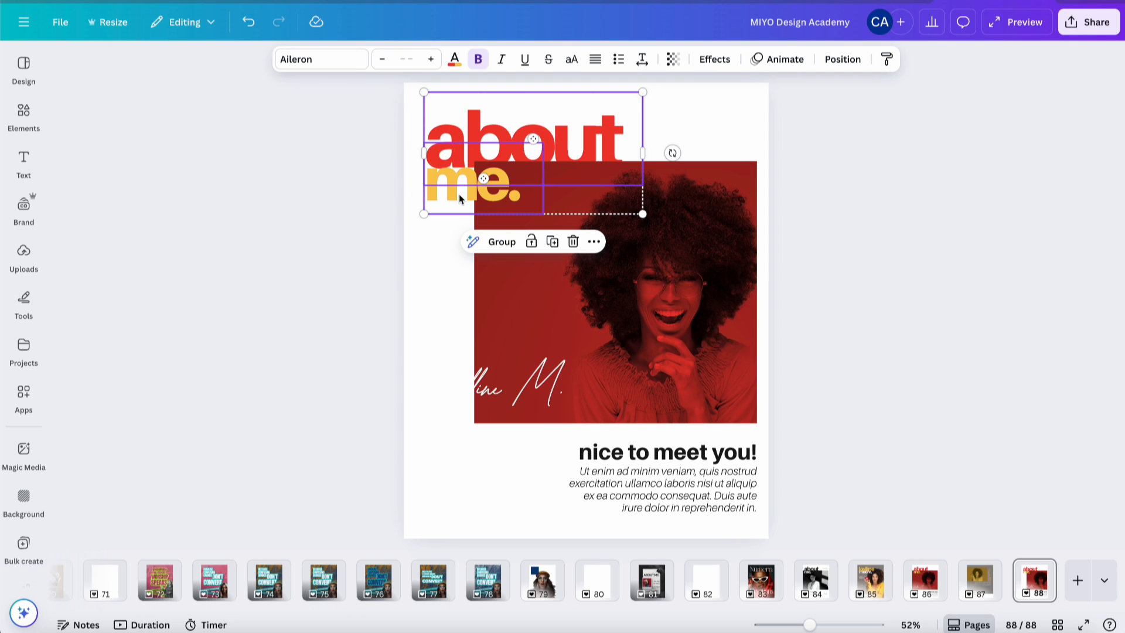
{"action": "key", "text": "Right"}
{"action": "key", "text": "Right"}
{"action": "key", "text": "Right"}
{"action": "key", "text": "Right"}
{"action": "key", "text": "Right"}
{"action": "key", "text": "Right"}
{"action": "key", "text": "Right"}
{"action": "key", "text": "Right"}
{"action": "key", "text": "Right"}
{"action": "key", "text": "Right"}
{"action": "key", "text": "Right"}
{"action": "key", "text": "Right"}
{"action": "key", "text": "Right"}
{"action": "key", "text": "Right"}
{"action": "key", "text": "Right"}
{"action": "key", "text": "Right"}
{"action": "key", "text": "Right"}
{"action": "key", "text": "Right"}
{"action": "key", "text": "Right"}
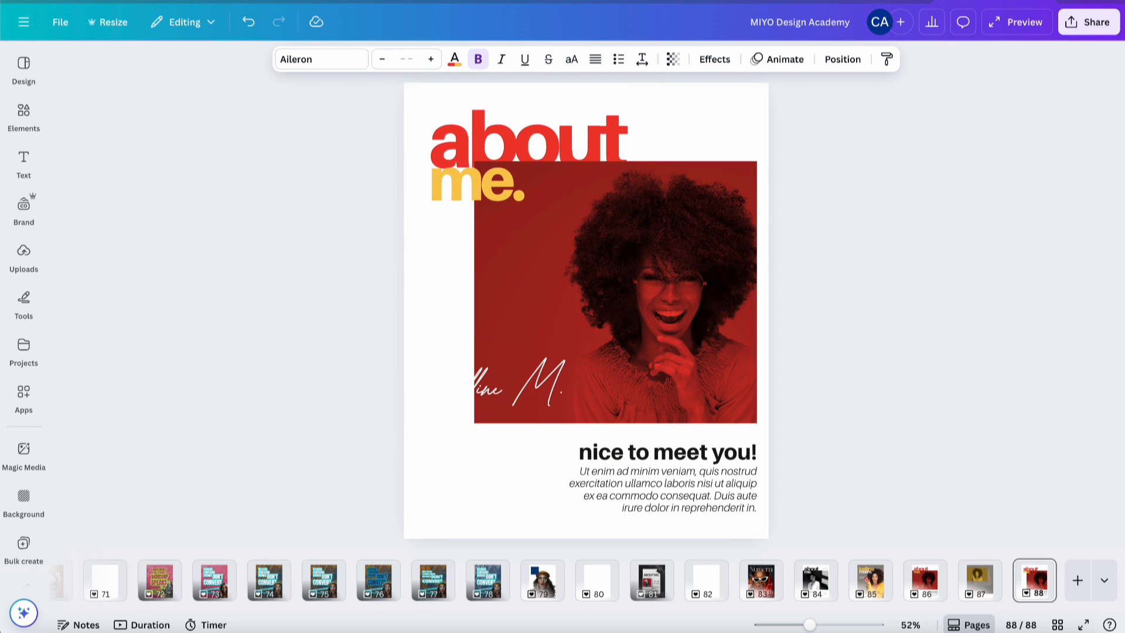
{"action": "key", "text": "Right"}
{"action": "key", "text": "Right"}
{"action": "key", "text": "Right"}
{"action": "key", "text": "Right"}
{"action": "key", "text": "Right"}
{"action": "key", "text": "Right"}
{"action": "key", "text": "Right"}
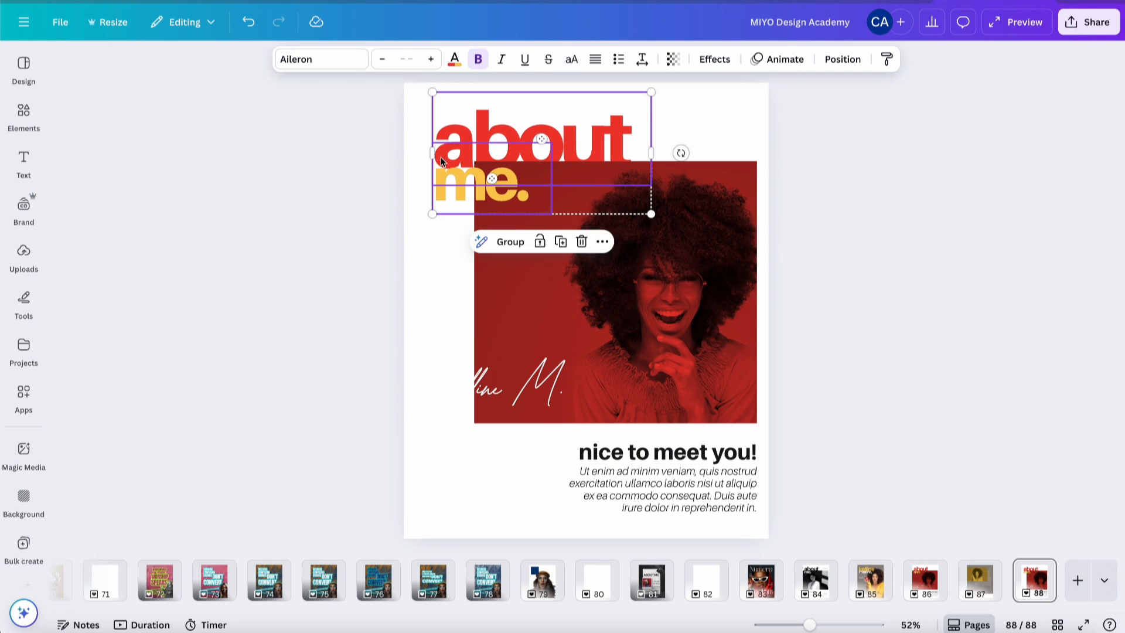
{"action": "left_click_drag", "start_coordinate": [450, 159], "coordinate": [492, 158]}
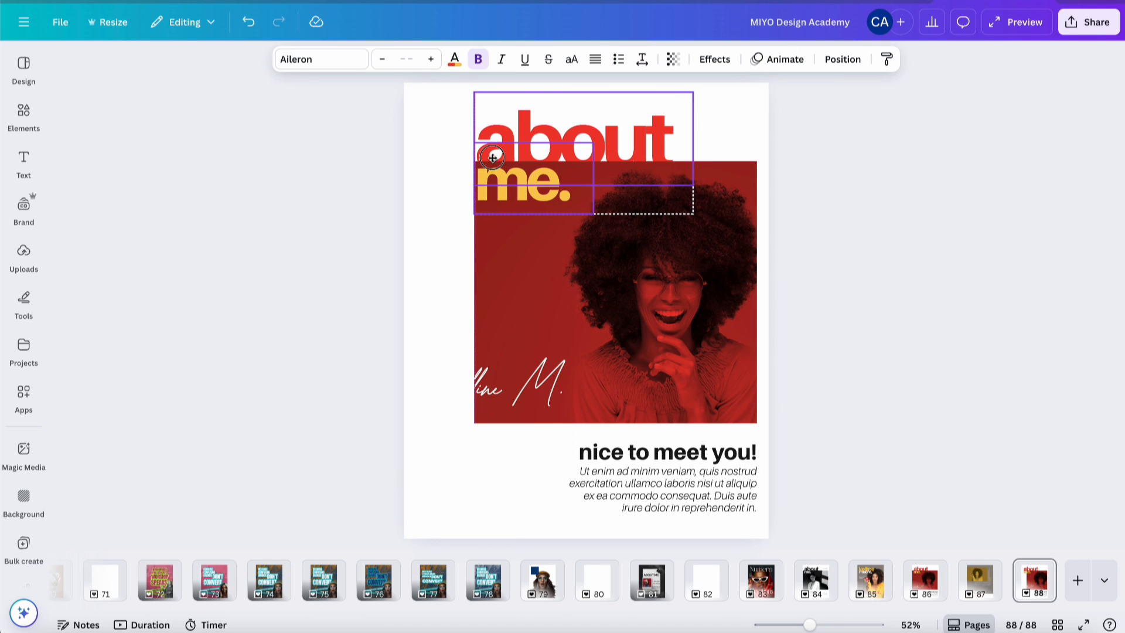
{"action": "left_click", "coordinate": [874, 160]}
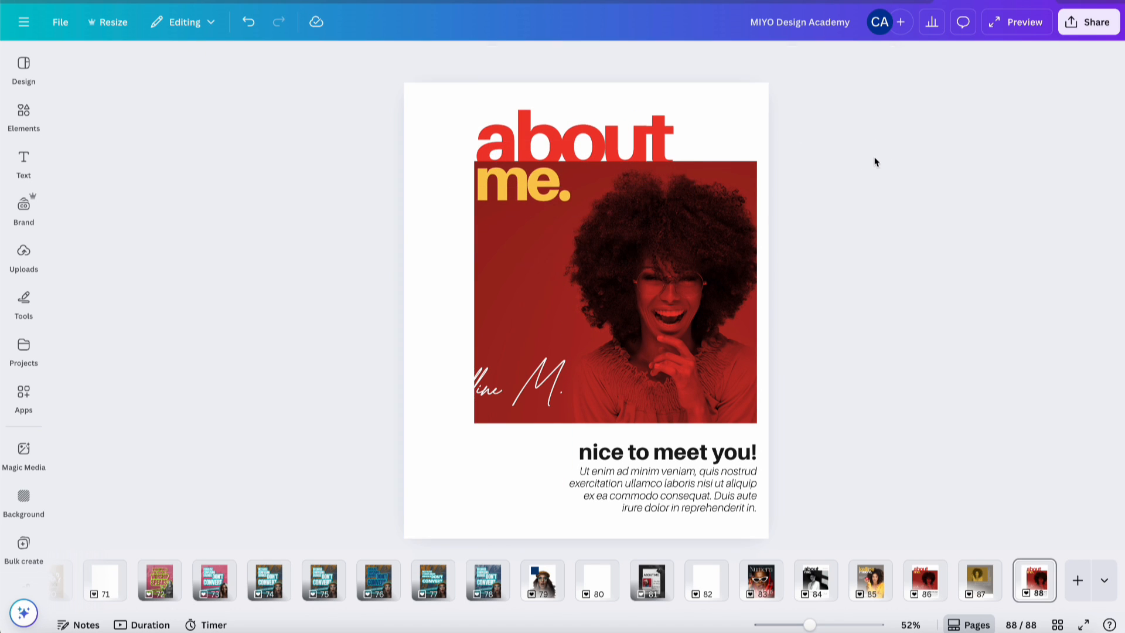
- Replace 'about' with 'keep up' and widen the box so it fits one line
{"action": "left_click", "coordinate": [591, 130]}
{"action": "double_click", "coordinate": [592, 130]}
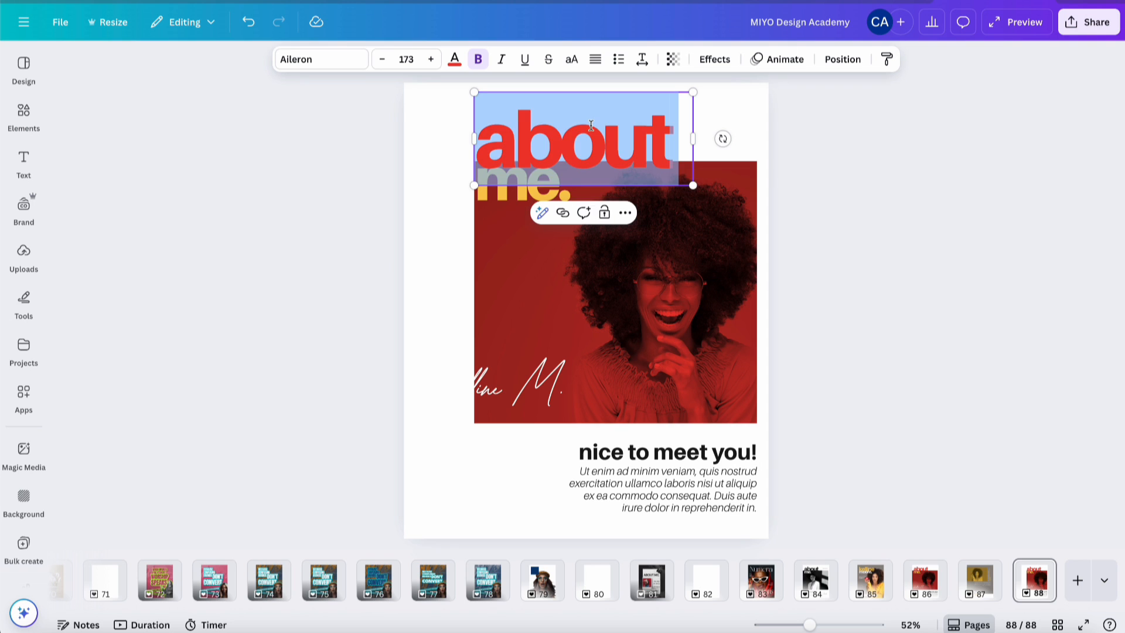
{"action": "type", "text": "keep"}
{"action": "key", "text": "Return"}
{"action": "type", "text": "up"}
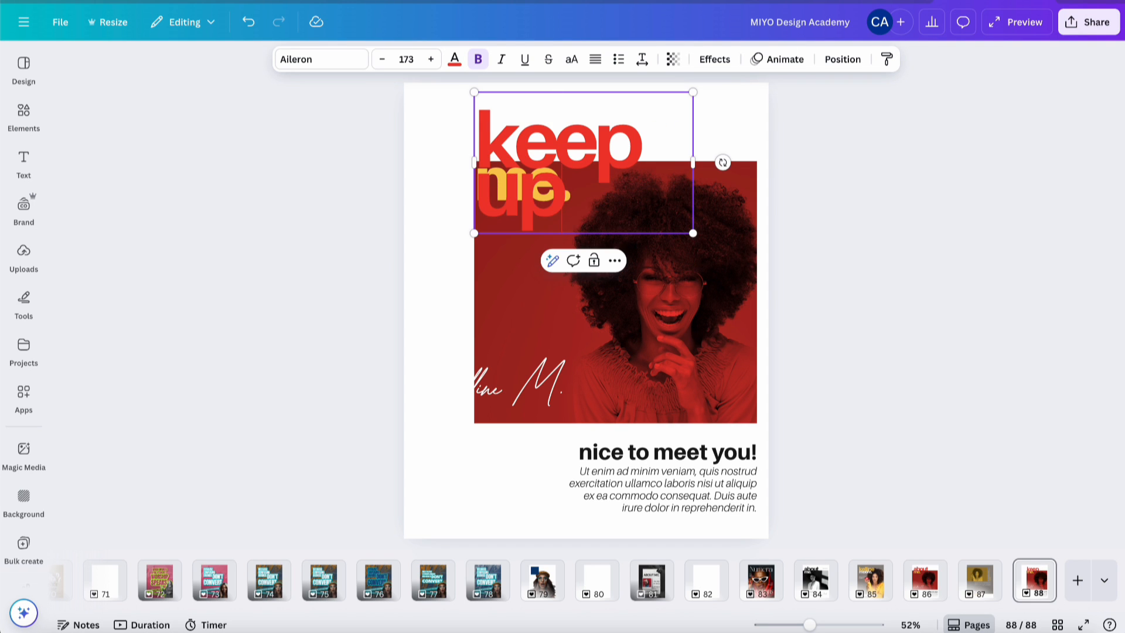
{"action": "left_click_drag", "start_coordinate": [693, 162], "coordinate": [756, 159]}
- Insert 'with' before 'me.' in the second heading
{"action": "left_click", "coordinate": [515, 190]}
{"action": "double_click", "coordinate": [513, 200]}
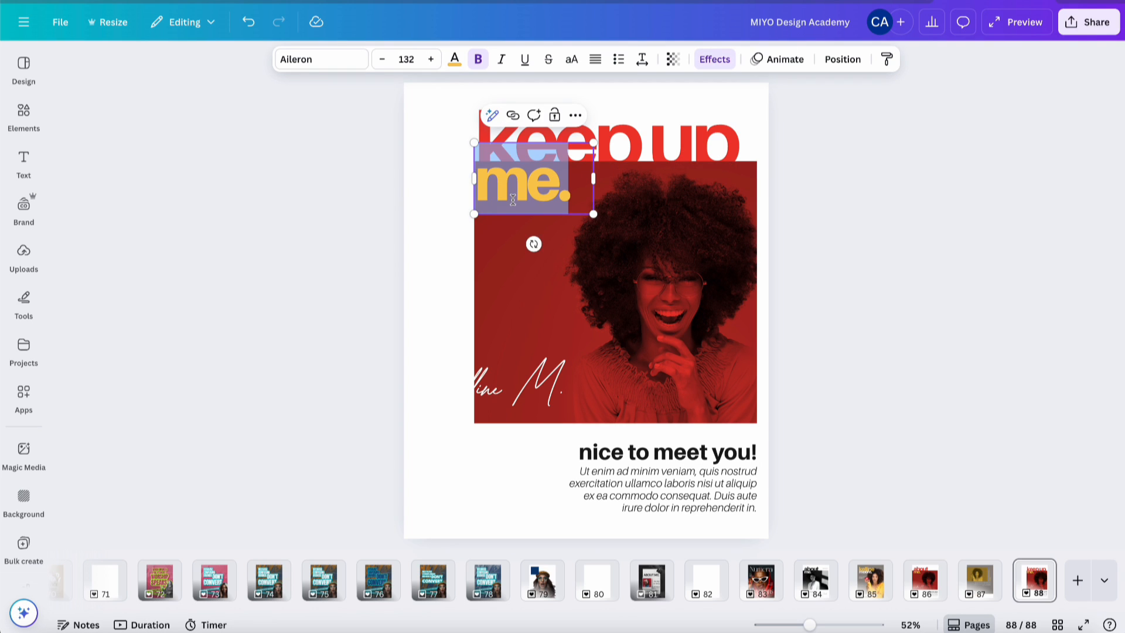
{"action": "key", "text": "Escape"}
{"action": "type", "text": "with"}
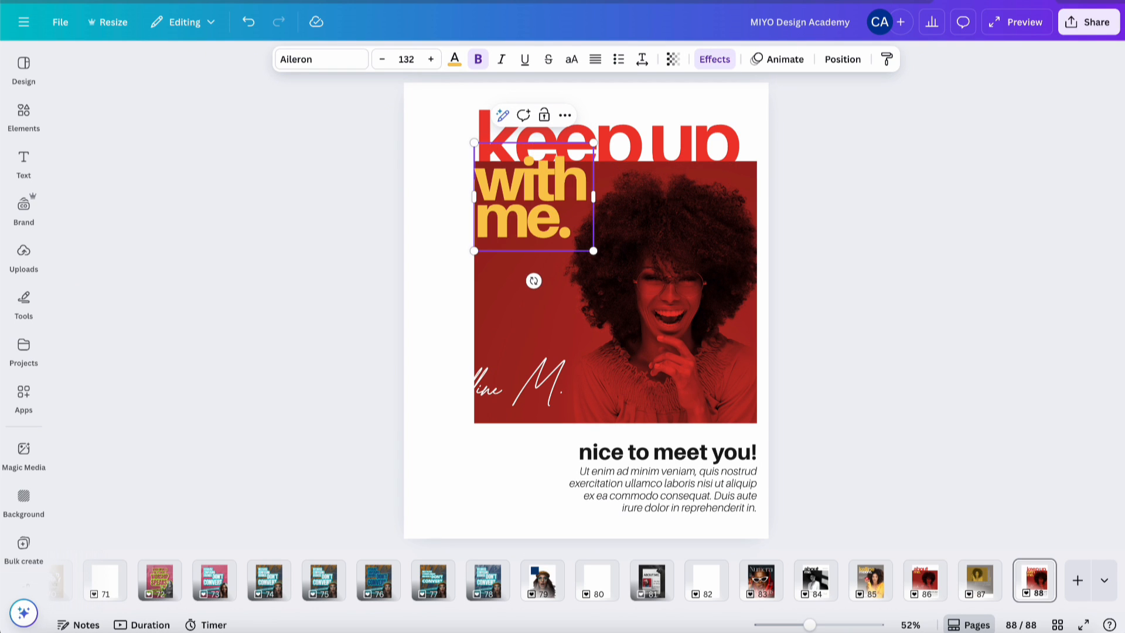
{"action": "left_click", "coordinate": [810, 163]}
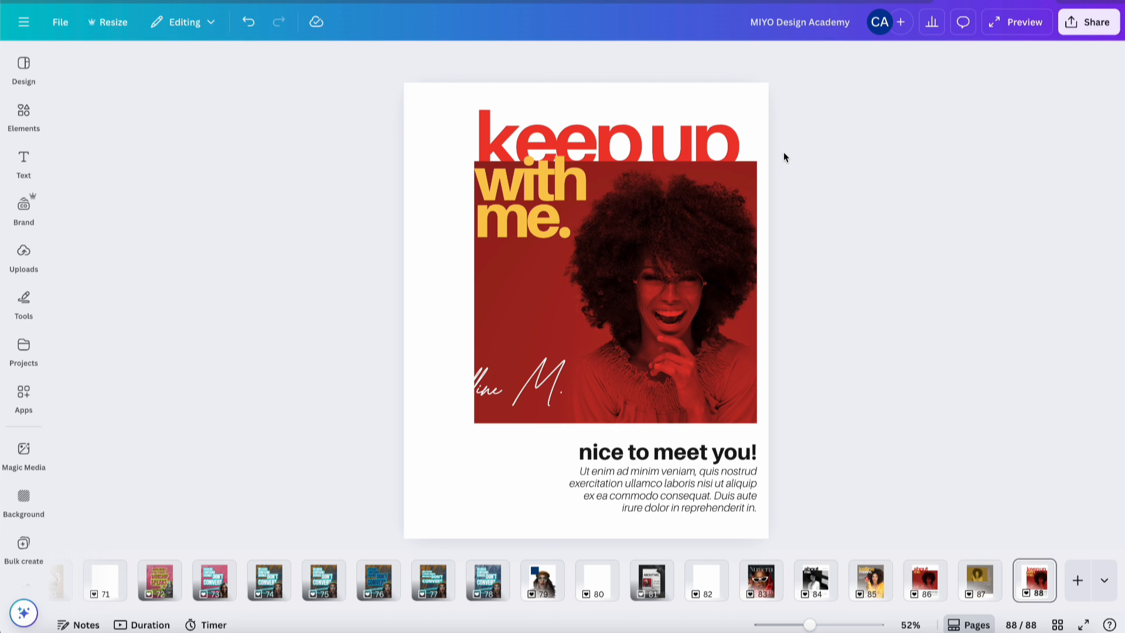
- Select the 'keep up' and 'with me.' text boxes and arrange them To front
{"action": "left_click", "coordinate": [746, 187]}
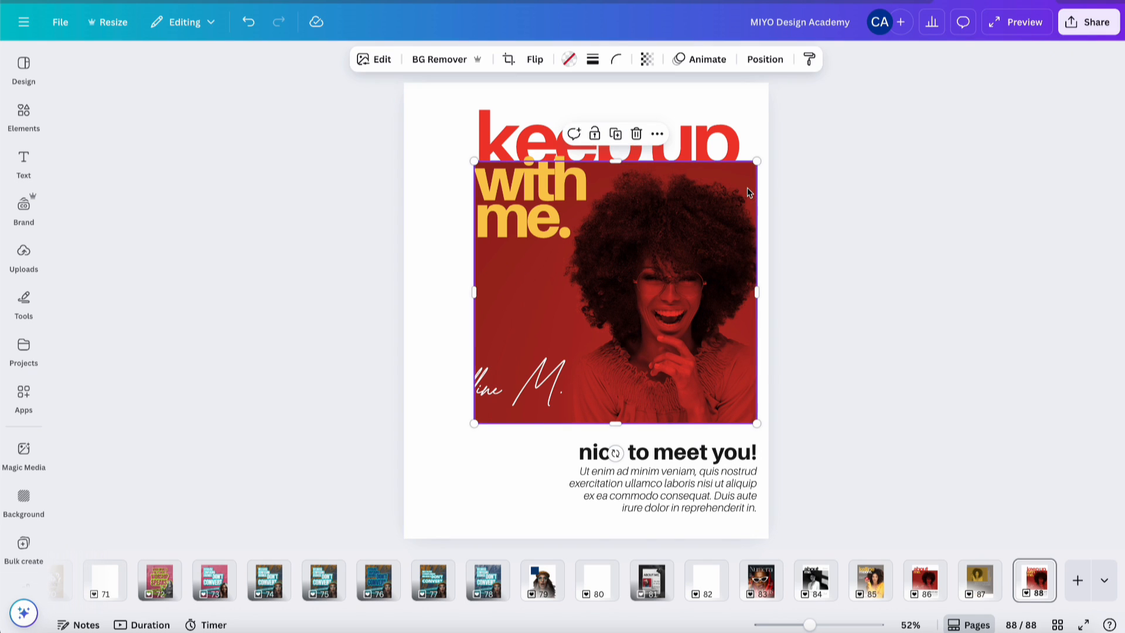
{"action": "left_click", "coordinate": [718, 144]}
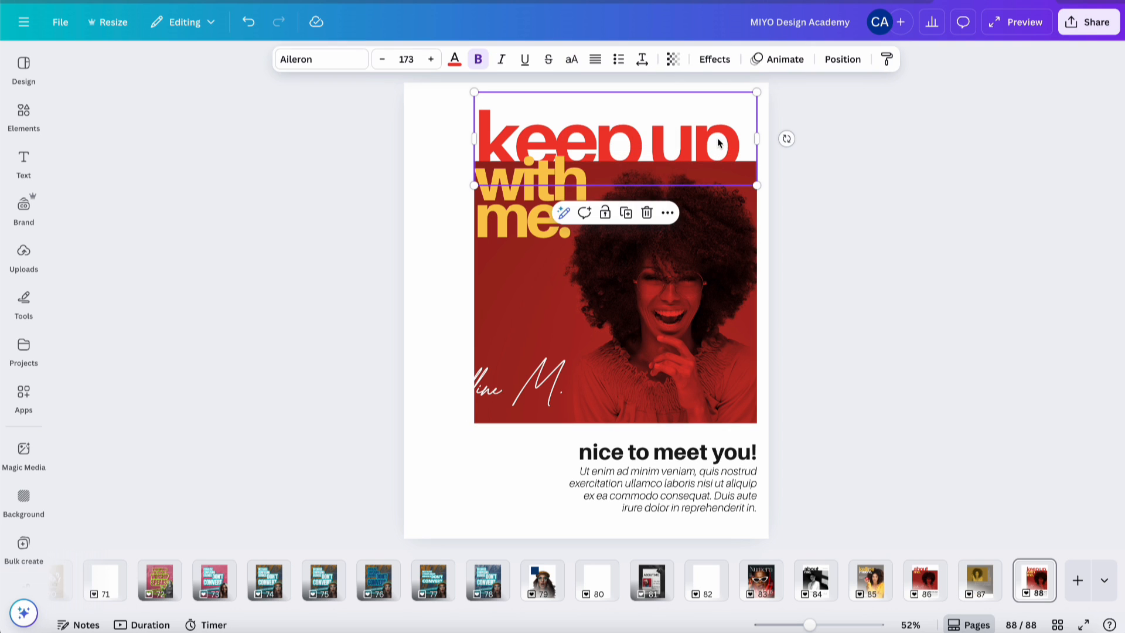
{"action": "left_click", "coordinate": [539, 192], "text": "shift"}
{"action": "left_click", "coordinate": [842, 60]}
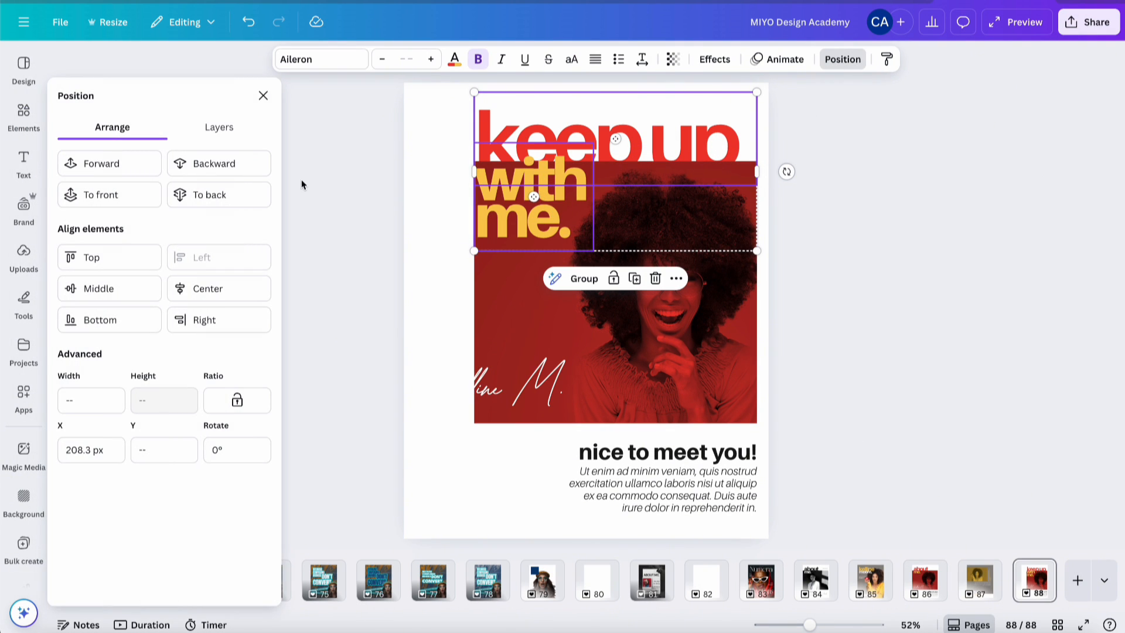
{"action": "left_click", "coordinate": [133, 204]}
{"action": "left_click", "coordinate": [813, 154]}
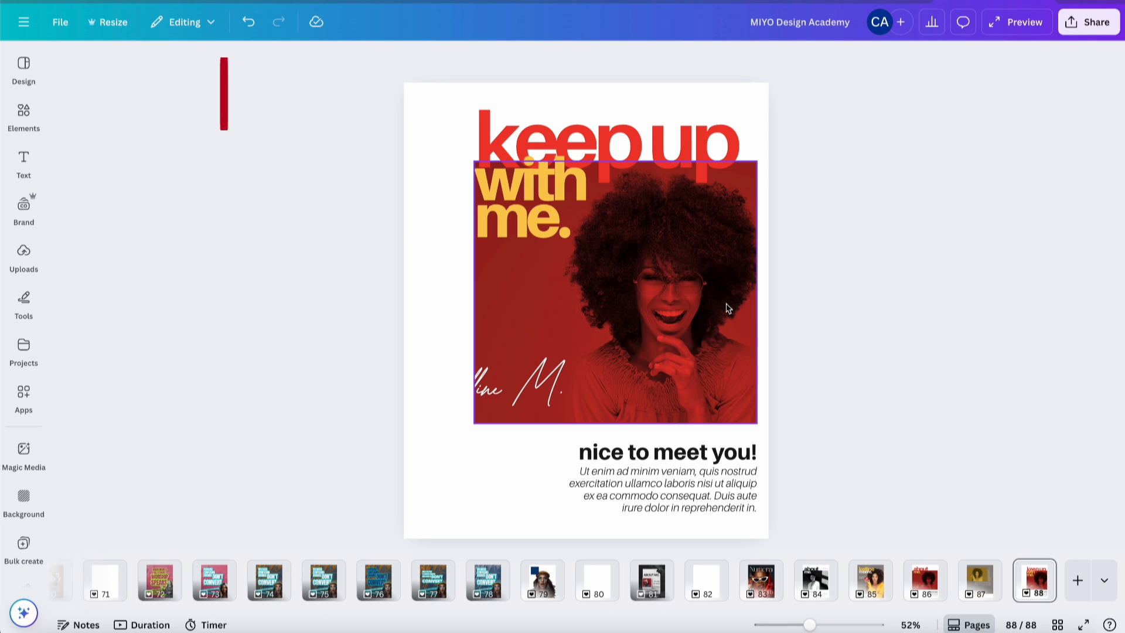
- Look up the exact grey colour code #8E8983 on the 'i love apples' page
{"action": "left_click", "coordinate": [979, 579]}
{"action": "left_click", "coordinate": [722, 460]}
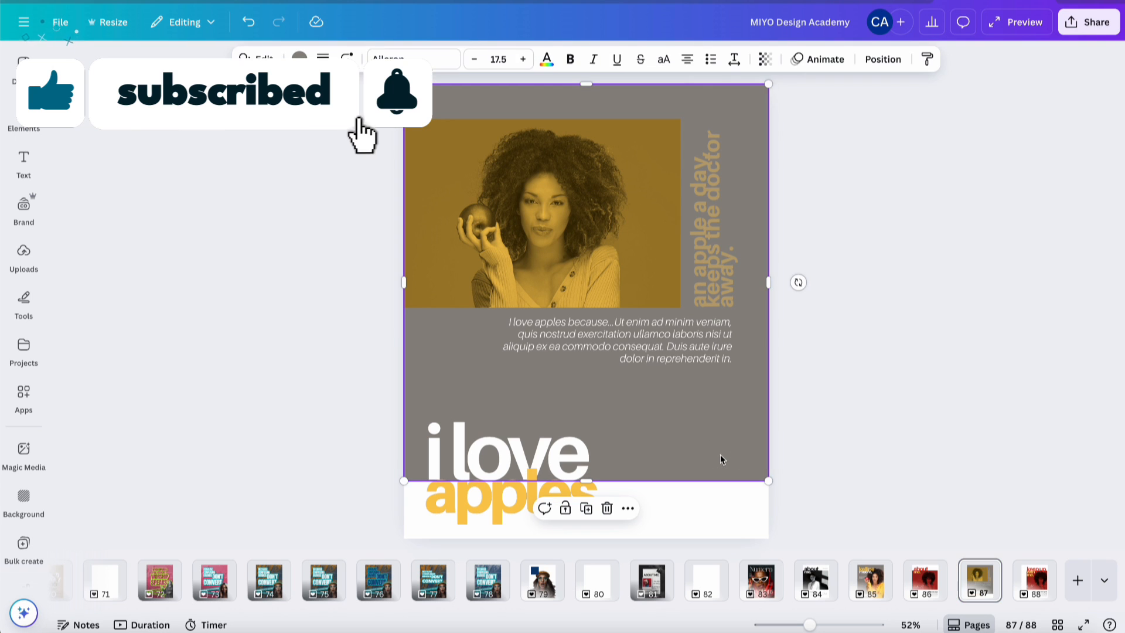
{"action": "left_click", "coordinate": [299, 57]}
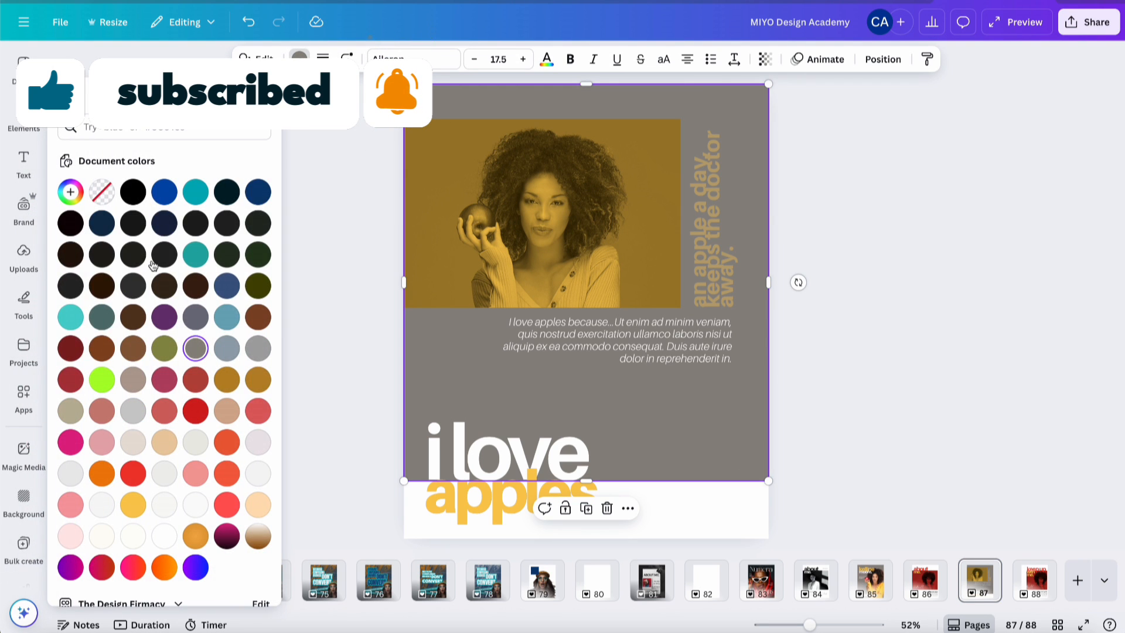
{"action": "left_click", "coordinate": [70, 192]}
{"action": "key", "text": "ctrl+c"}
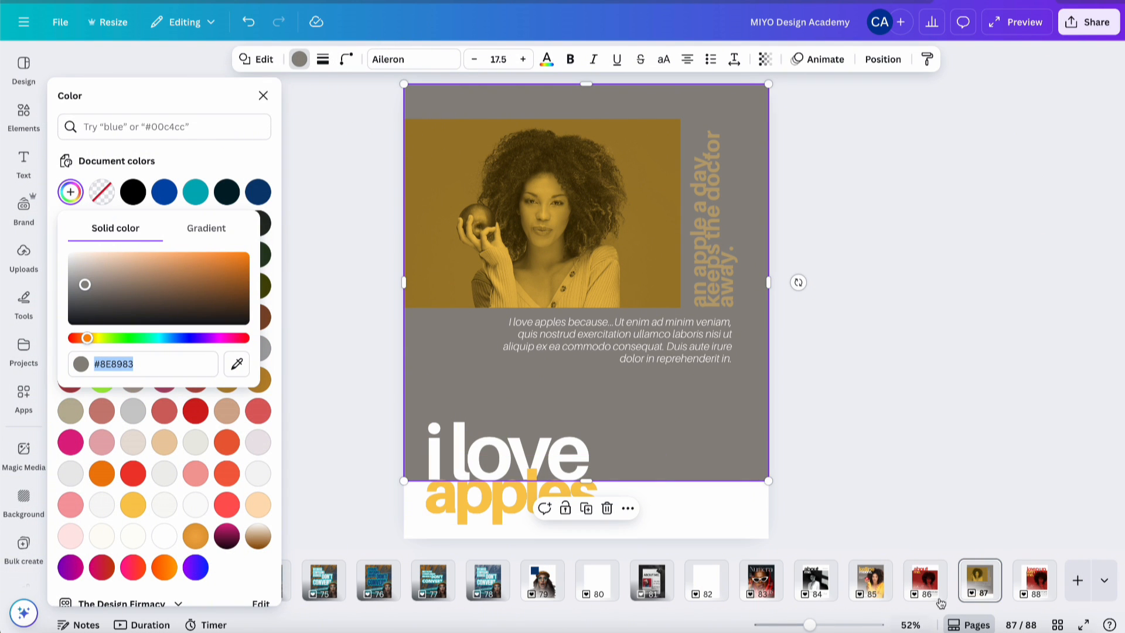
- Give the keep-up page portrait a Duotone effect with highlight colour #8E8983
{"action": "left_click", "coordinate": [1032, 577]}
{"action": "left_click", "coordinate": [566, 289]}
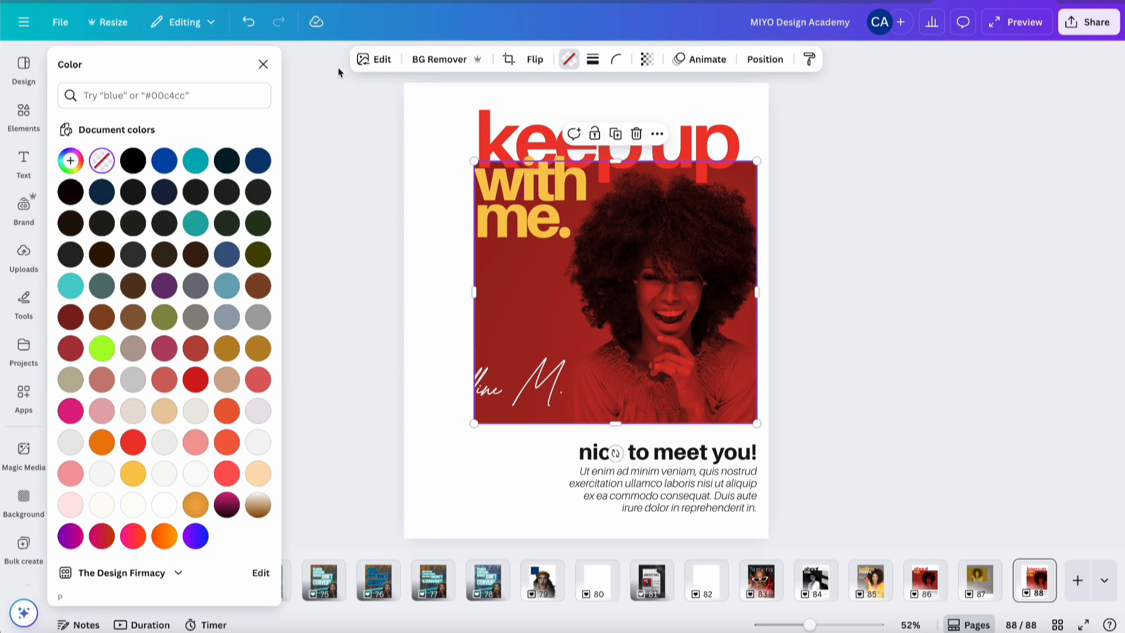
{"action": "left_click", "coordinate": [358, 64]}
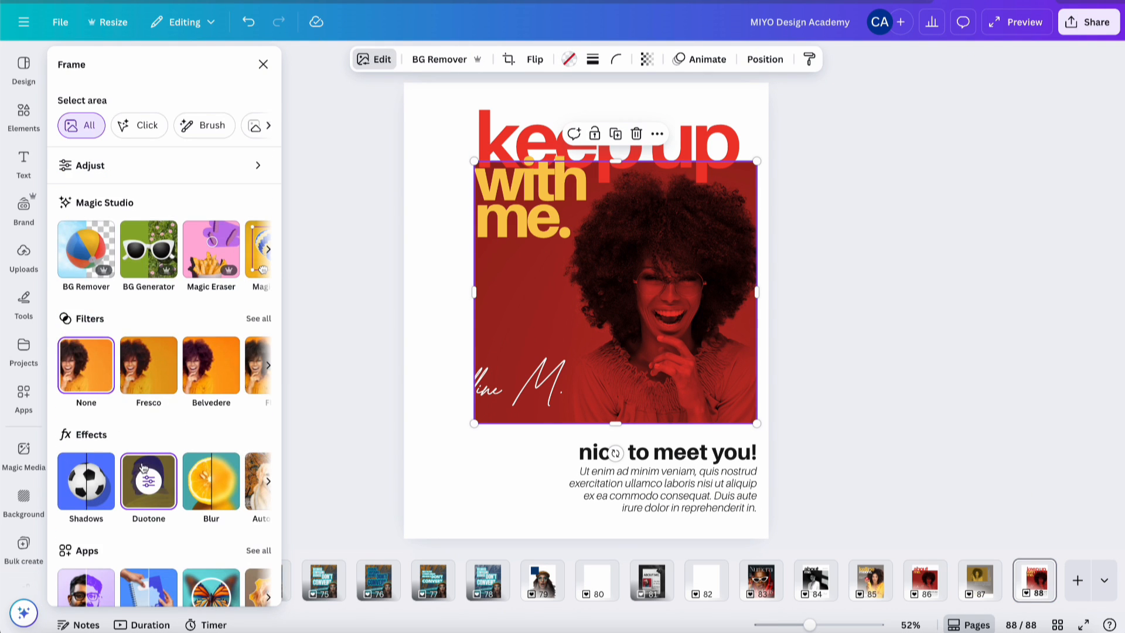
{"action": "left_click", "coordinate": [147, 476]}
{"action": "left_click", "coordinate": [260, 284]}
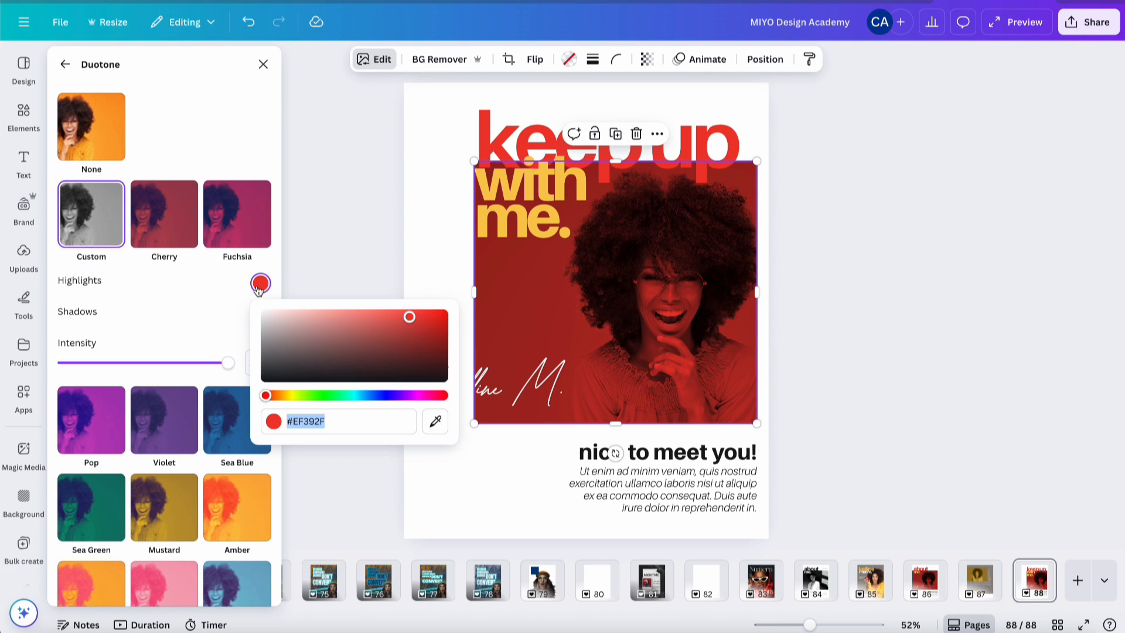
{"action": "key", "text": "ctrl+v"}
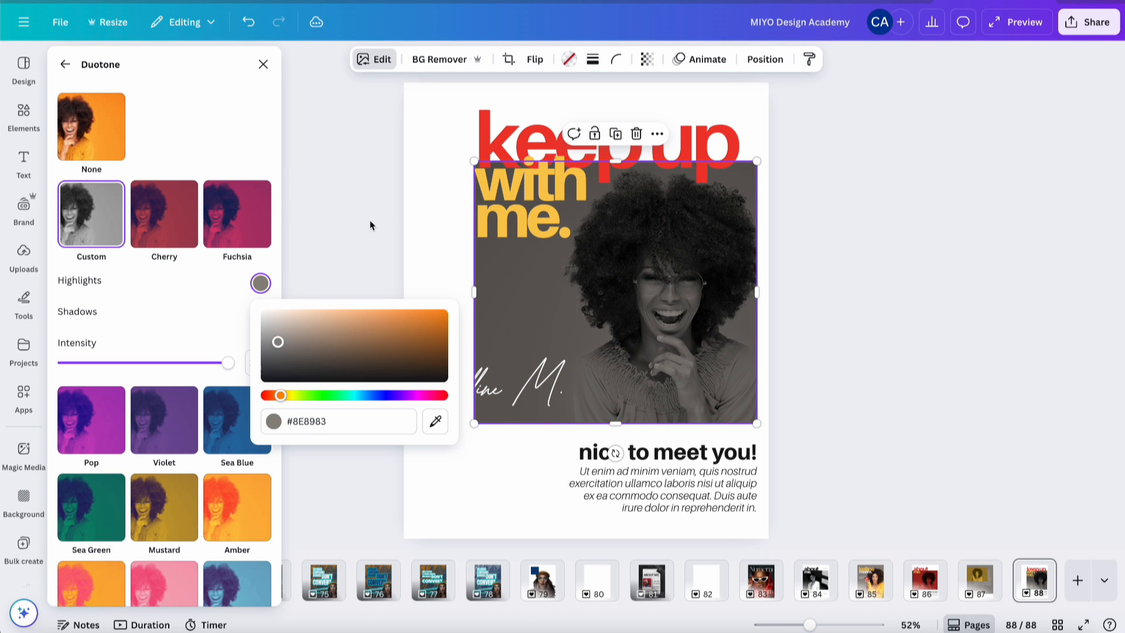
{"action": "left_click", "coordinate": [349, 228]}
- Move the script signature onto the photo's lower right
{"action": "left_click", "coordinate": [350, 233]}
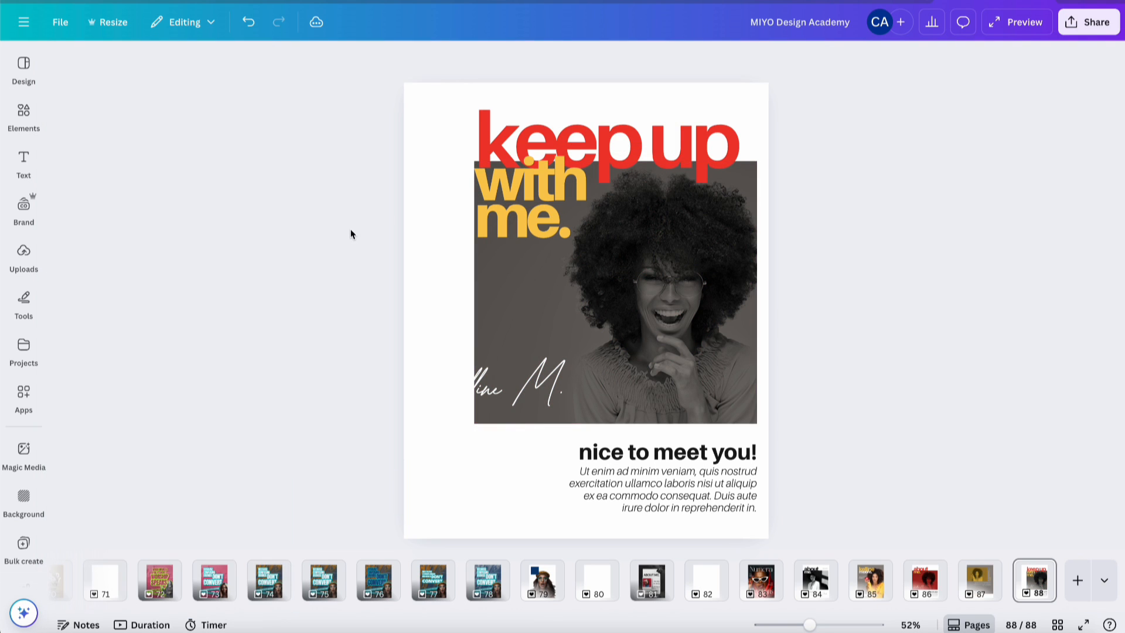
{"action": "left_click", "coordinate": [537, 387]}
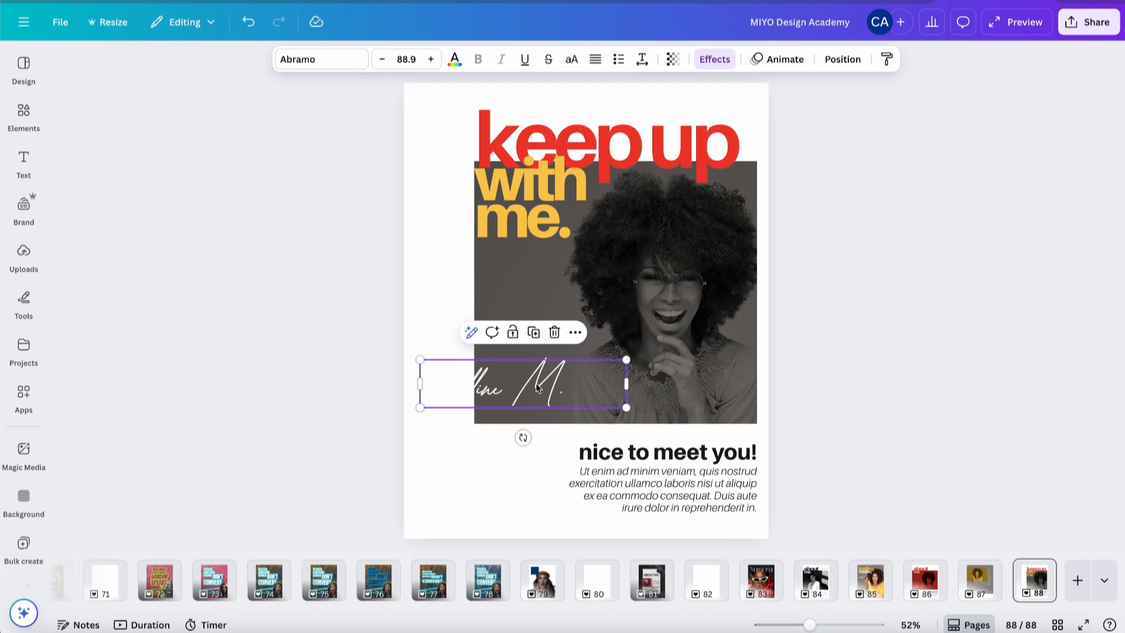
{"action": "left_click_drag", "start_coordinate": [536, 386], "coordinate": [715, 391]}
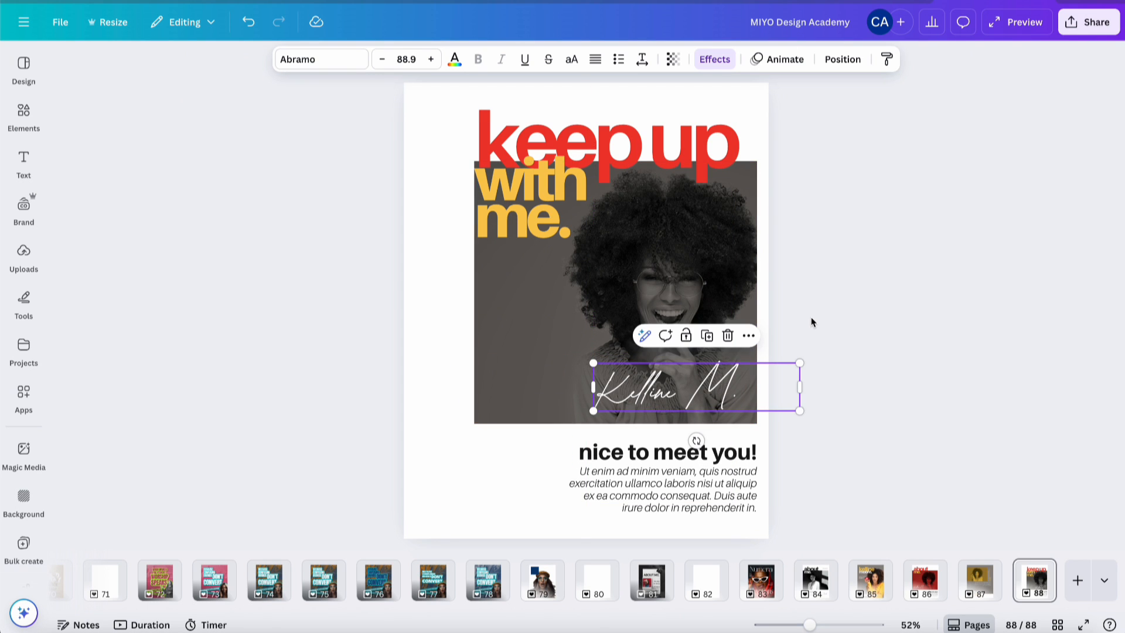
- Replace the portrait with a recently used photo of the smiling woman in glasses
{"action": "left_click", "coordinate": [24, 124]}
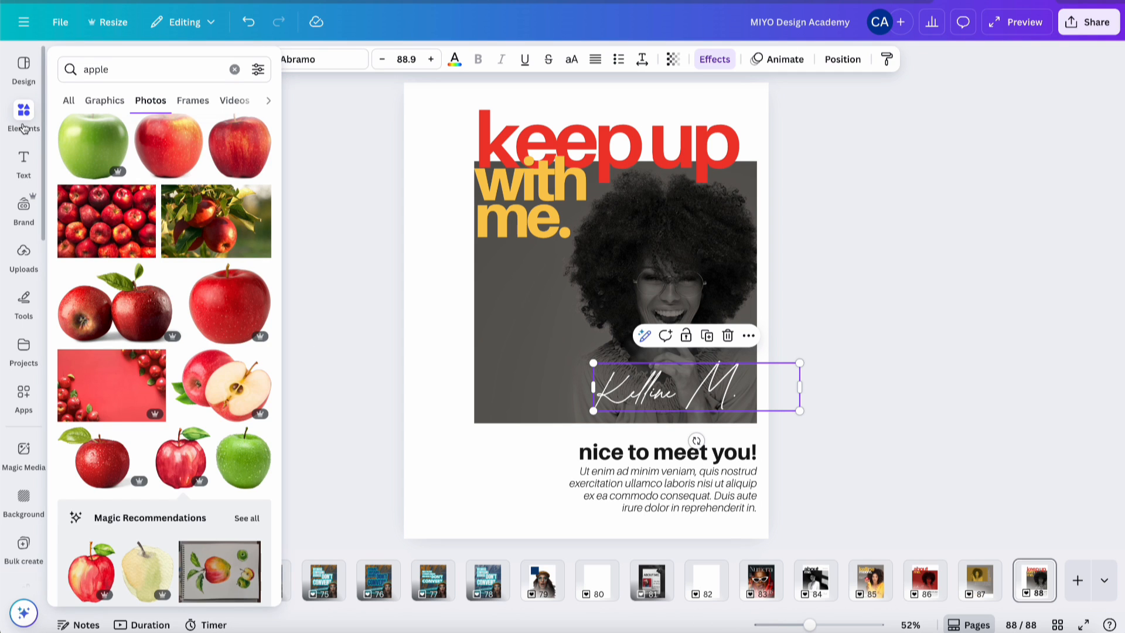
{"action": "left_click", "coordinate": [234, 69]}
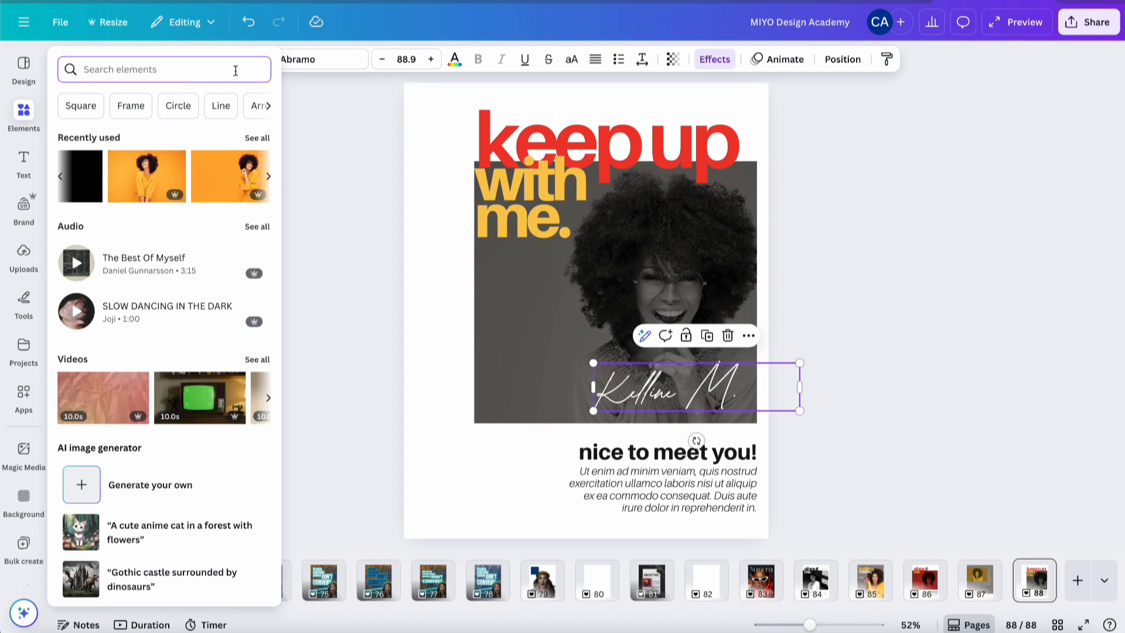
{"action": "left_click", "coordinate": [257, 137]}
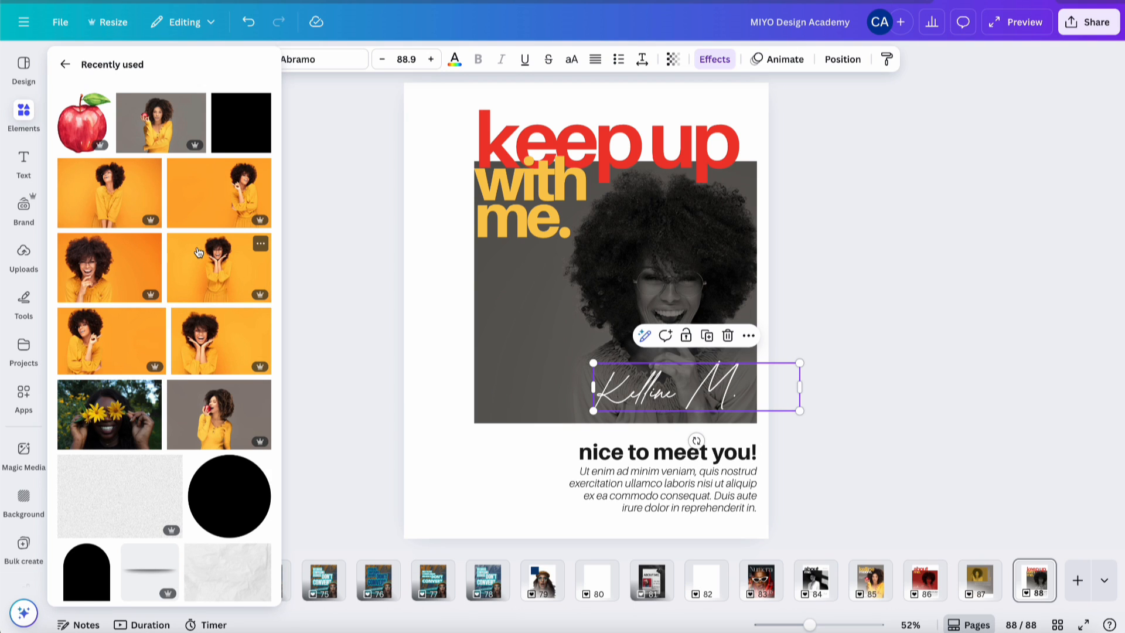
{"action": "left_click_drag", "start_coordinate": [69, 356], "coordinate": [762, 314]}
{"action": "double_click", "coordinate": [562, 316]}
{"action": "left_click", "coordinate": [950, 225]}
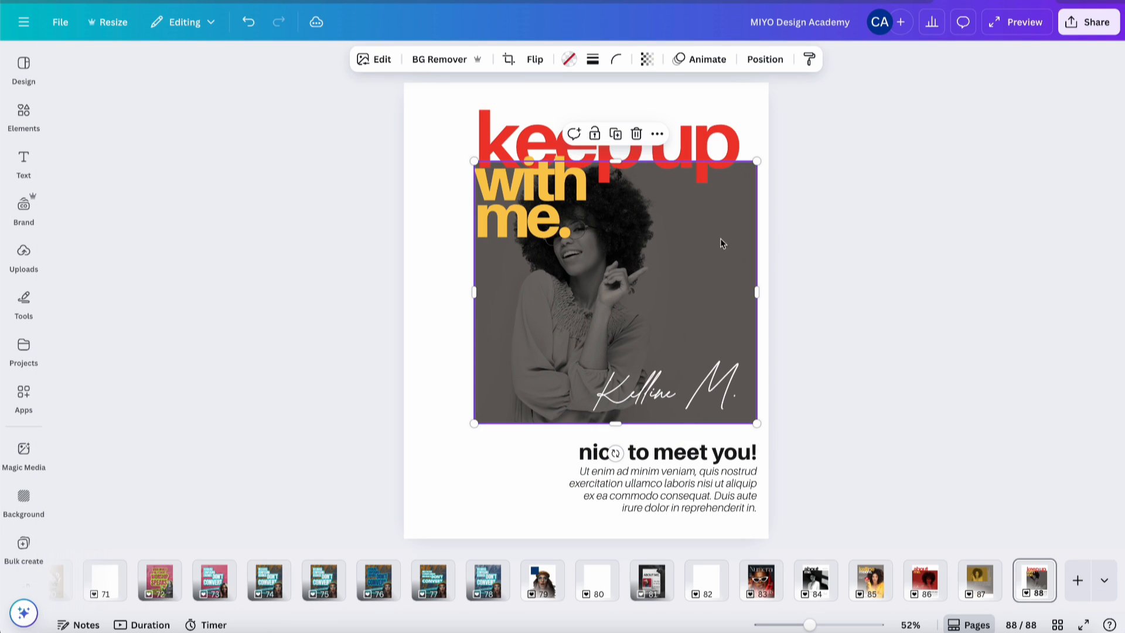
- Flip the new photo horizontally so the woman sits on the right
{"action": "left_click", "coordinate": [534, 59]}
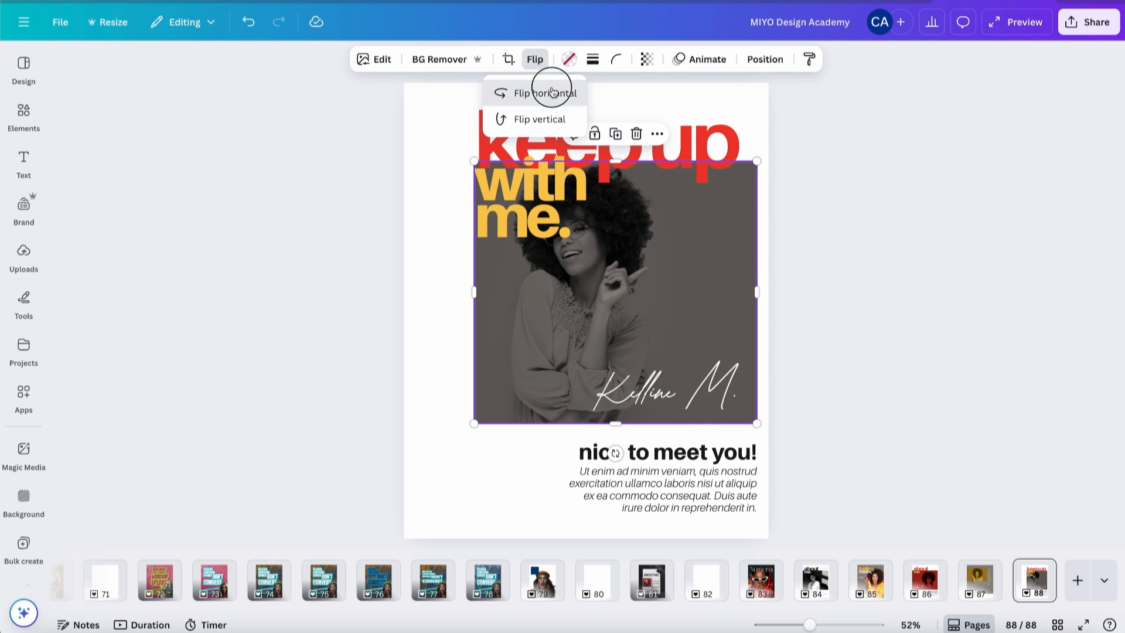
{"action": "left_click", "coordinate": [545, 94]}
{"action": "left_click", "coordinate": [867, 248]}
{"action": "left_click", "coordinate": [868, 248]}
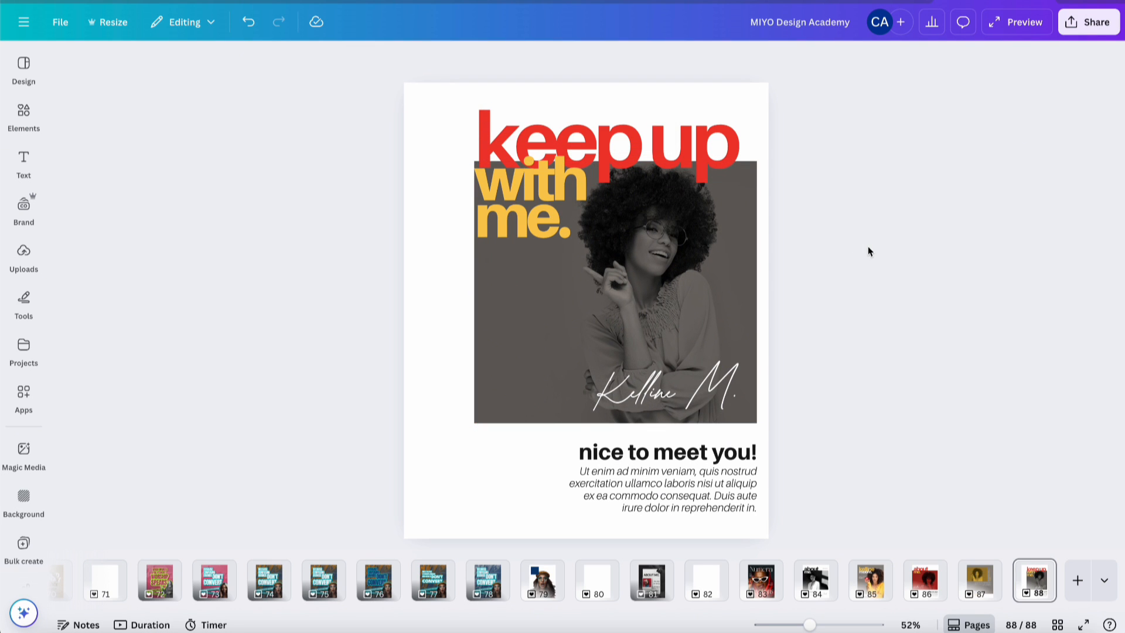
- Recrop the portrait, enlarging the woman and shifting her left within the frame
{"action": "double_click", "coordinate": [671, 257]}
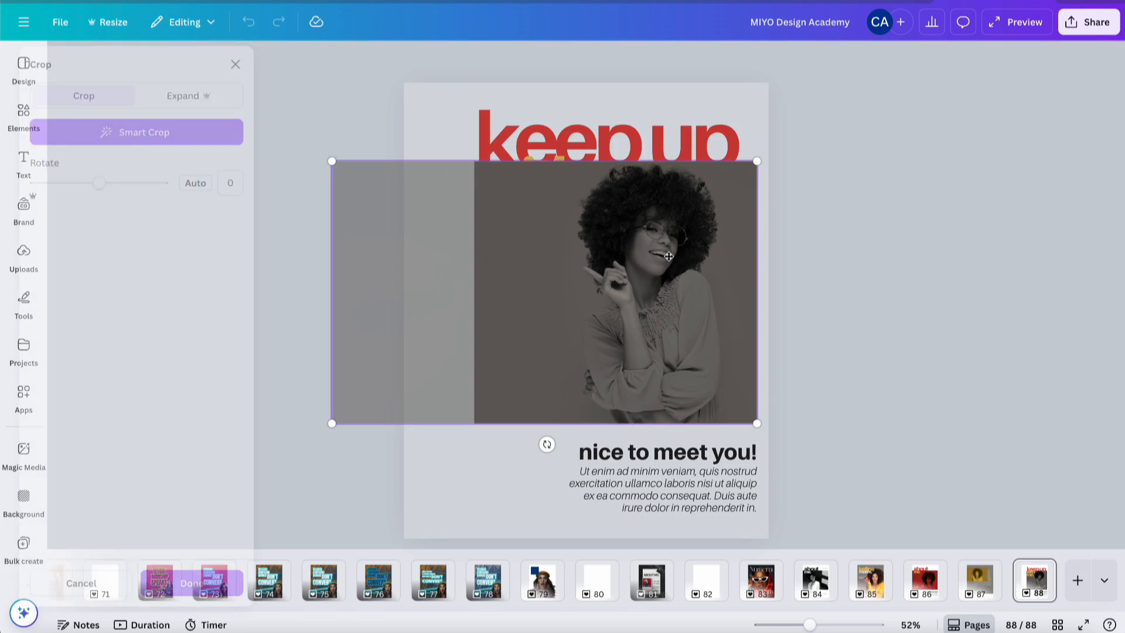
{"action": "left_click_drag", "start_coordinate": [757, 423], "coordinate": [823, 466]}
{"action": "left_click_drag", "start_coordinate": [701, 377], "coordinate": [664, 376]}
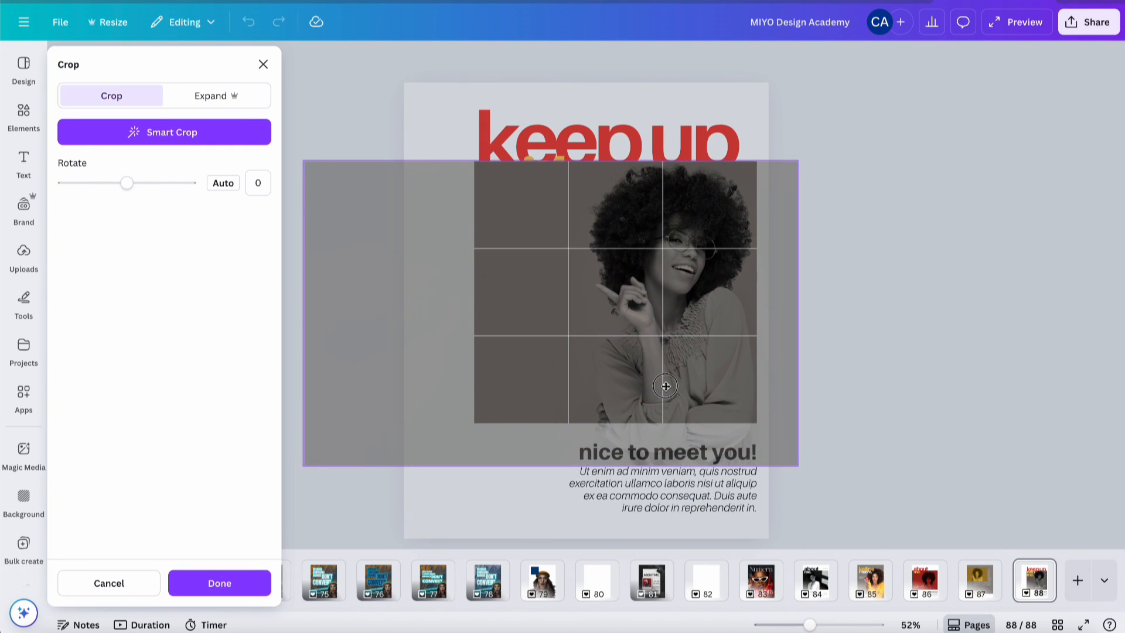
{"action": "left_click", "coordinate": [258, 583]}
{"action": "left_click", "coordinate": [883, 282]}
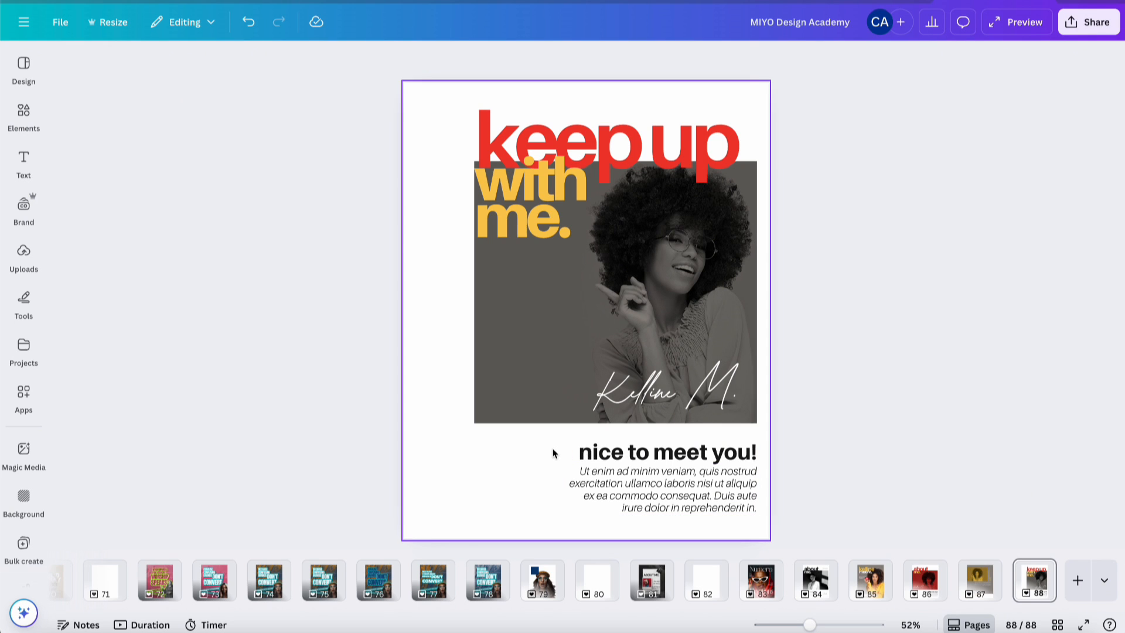
- Delete the 'nice to meet you!' heading, then widen the body paragraph and move it up
{"action": "left_click", "coordinate": [615, 456]}
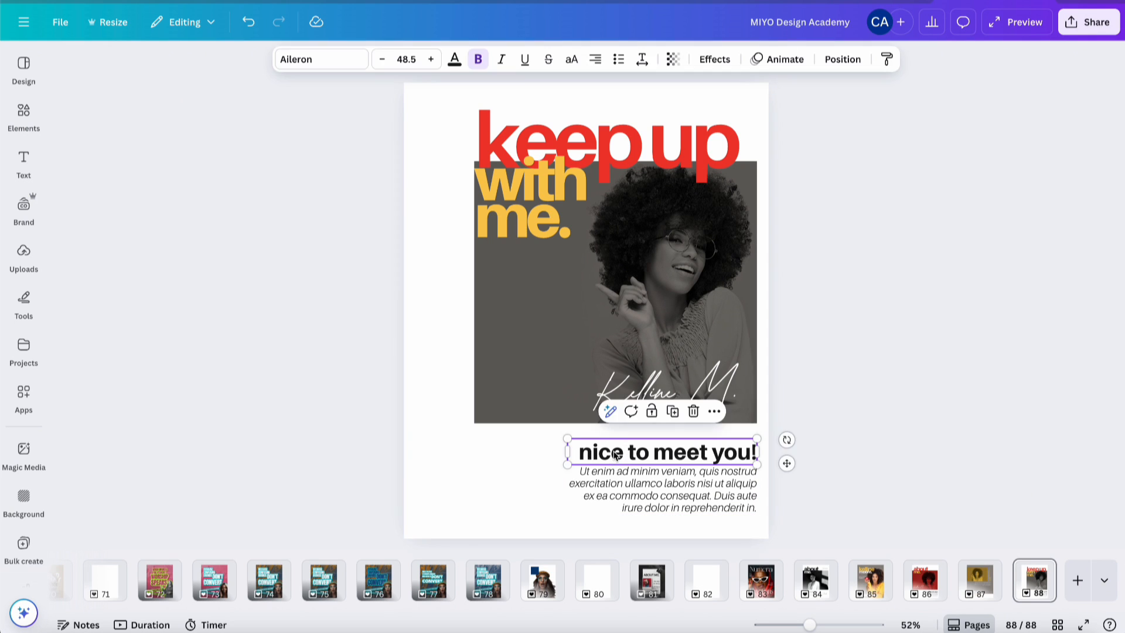
{"action": "key", "text": "Delete"}
{"action": "left_click", "coordinate": [668, 500]}
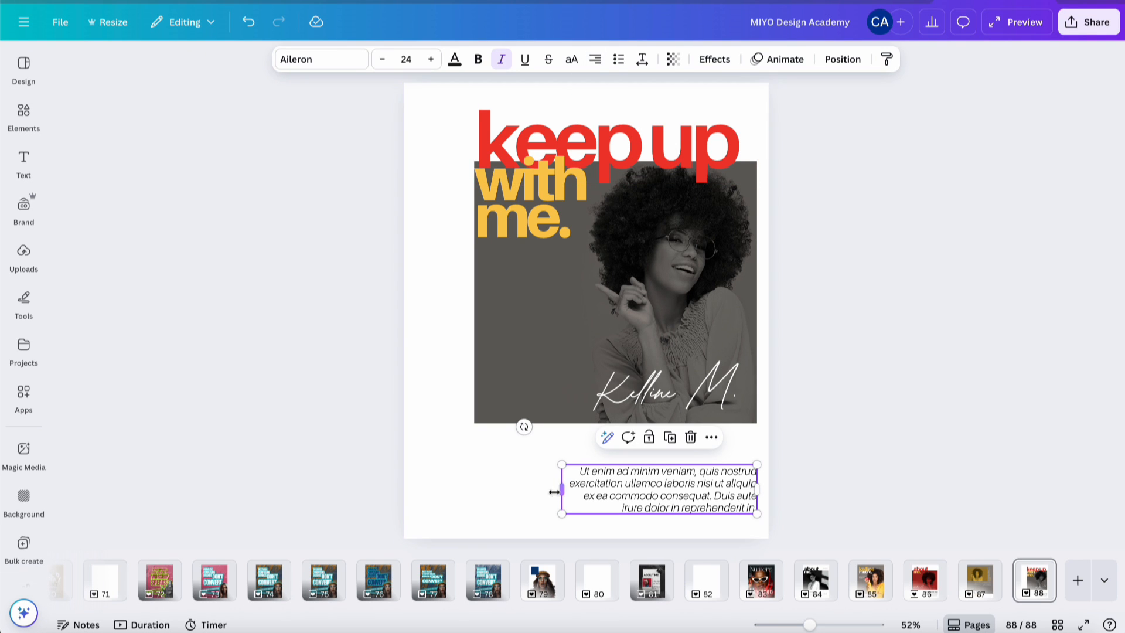
{"action": "left_click_drag", "start_coordinate": [561, 489], "coordinate": [480, 489]}
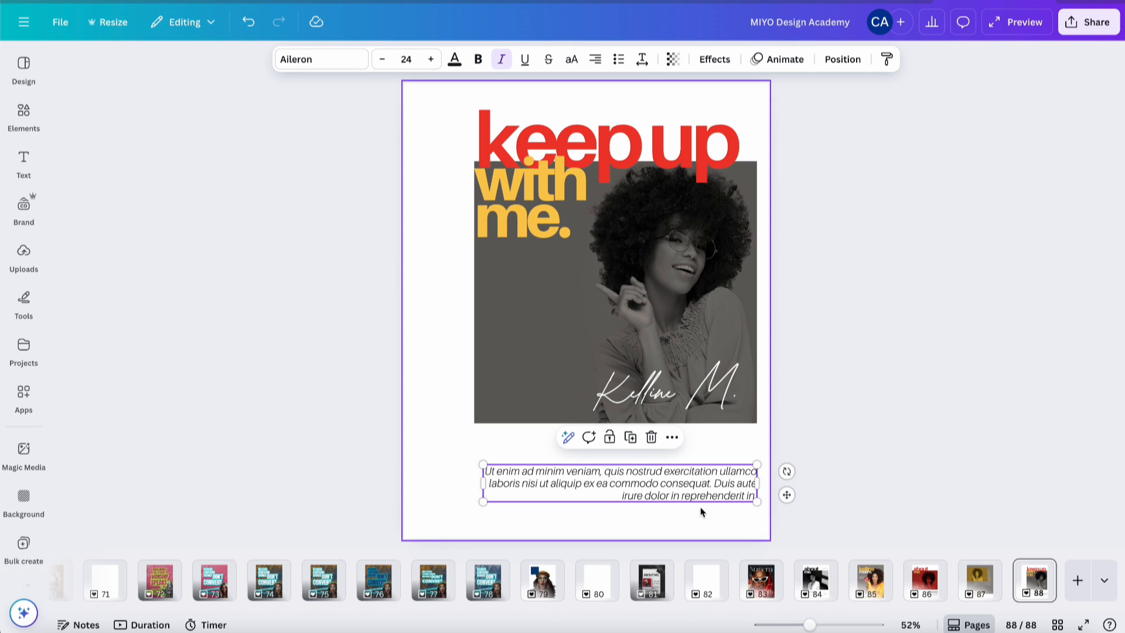
{"action": "left_click_drag", "start_coordinate": [701, 487], "coordinate": [698, 457]}
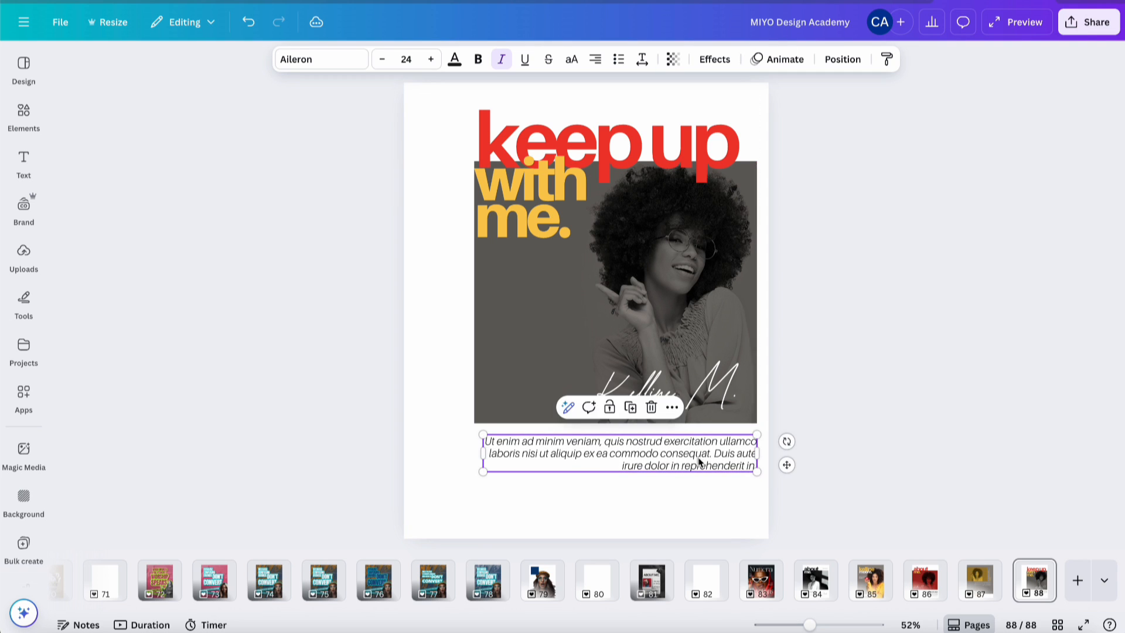
- Change the caption to 'For more on healthy eating, whole foods, and more, stay glued to my page.', wrapped after 'whole foods'
{"action": "double_click", "coordinate": [697, 457]}
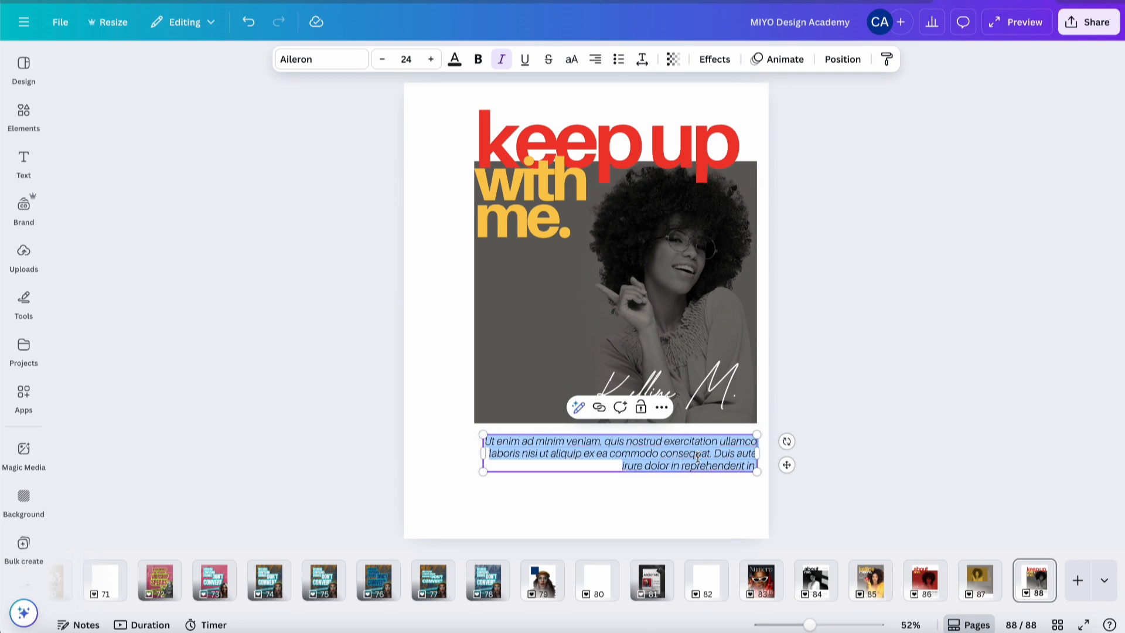
{"action": "key", "text": "BackSpace"}
{"action": "type", "text": "For more on hea"}
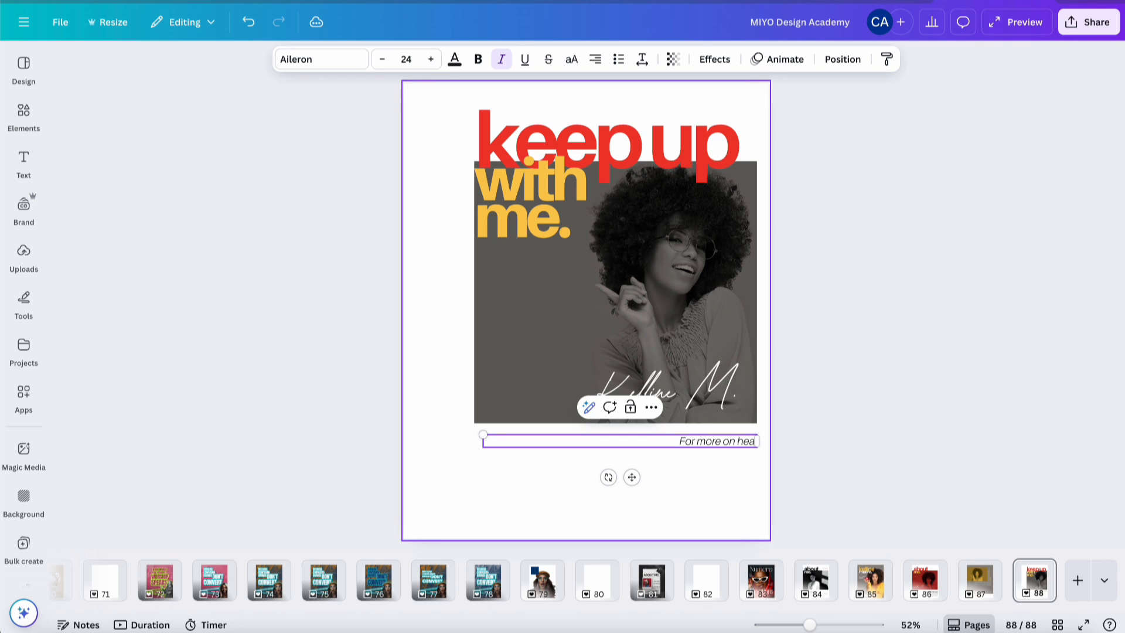
{"action": "type", "text": "lthy eating"}
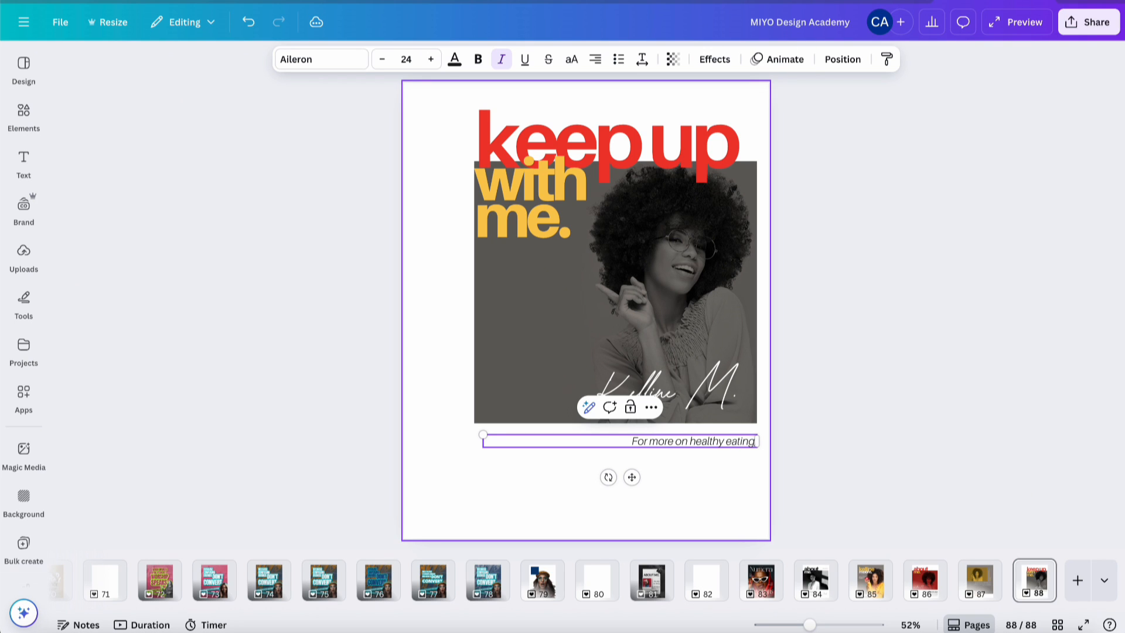
{"action": "type", "text": ", whole foods"}
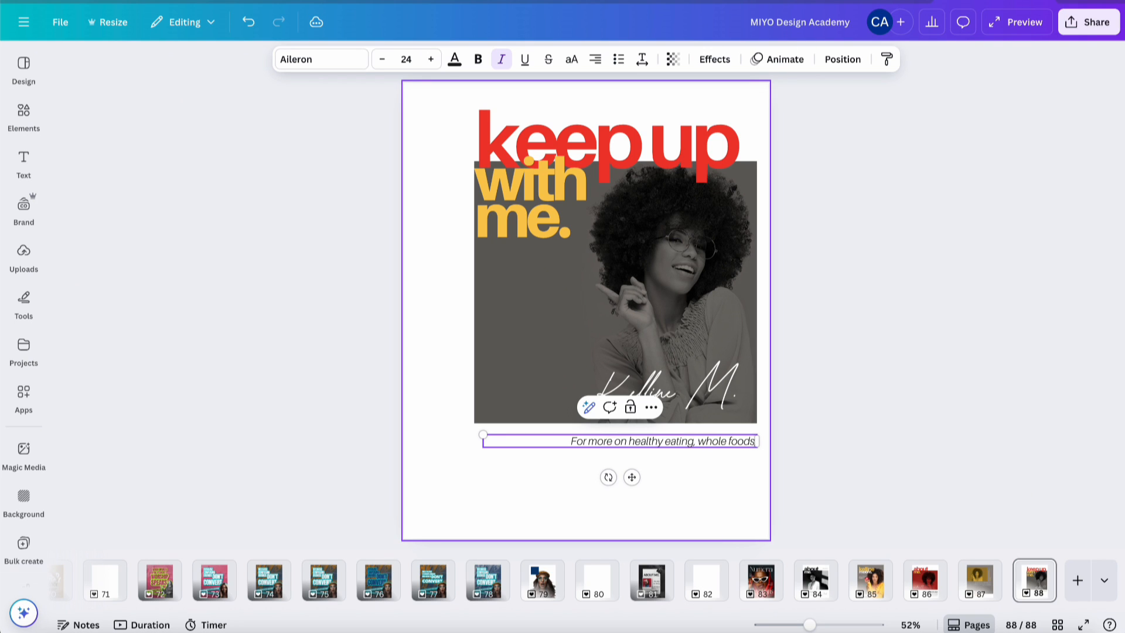
{"action": "type", "text": ", and more, s"}
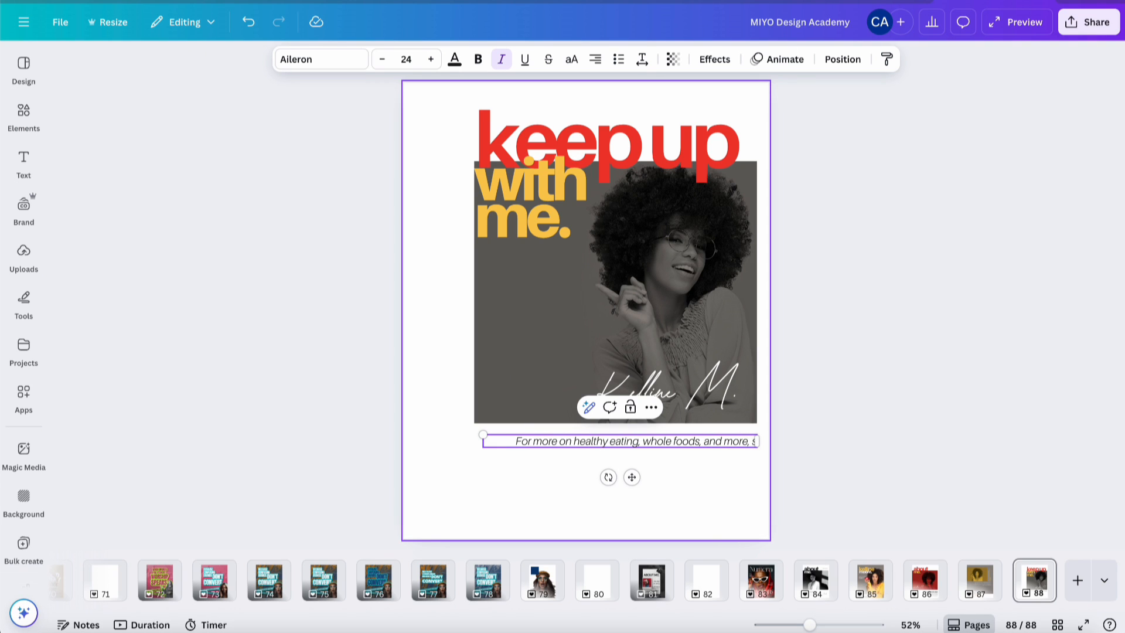
{"action": "type", "text": "tay glued to my p"}
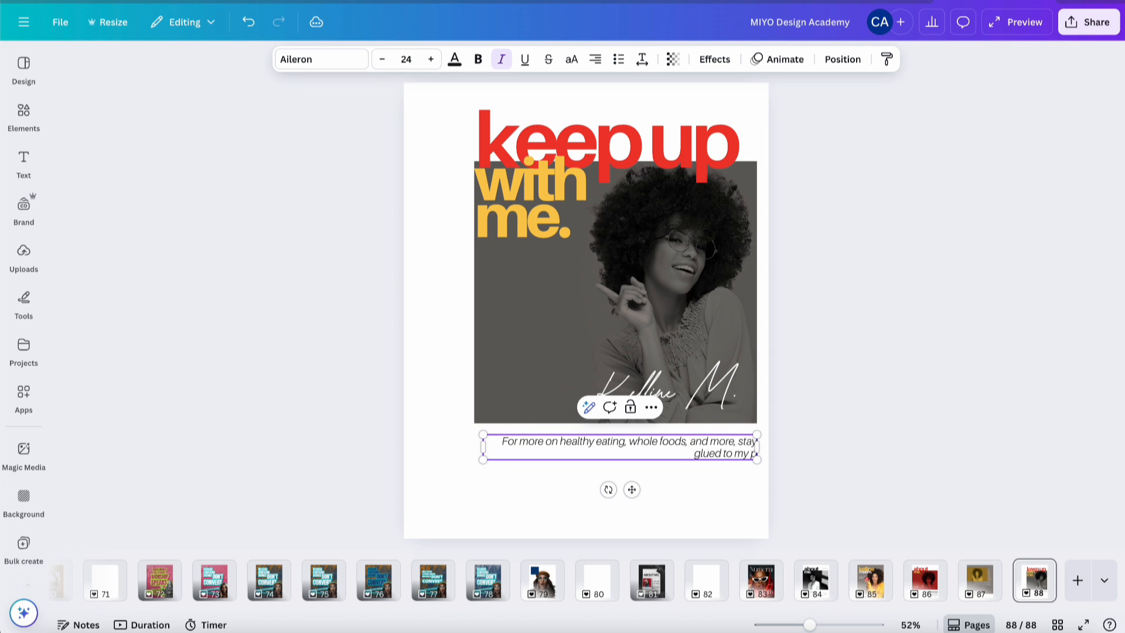
{"action": "type", "text": "age."}
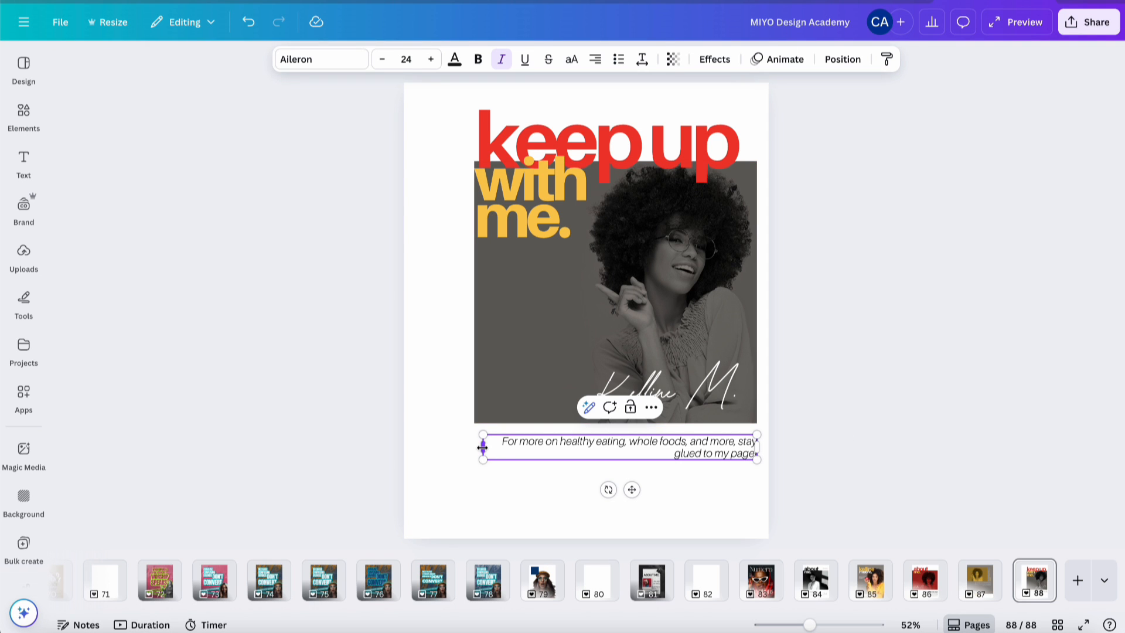
{"action": "left_click_drag", "start_coordinate": [482, 447], "coordinate": [556, 447]}
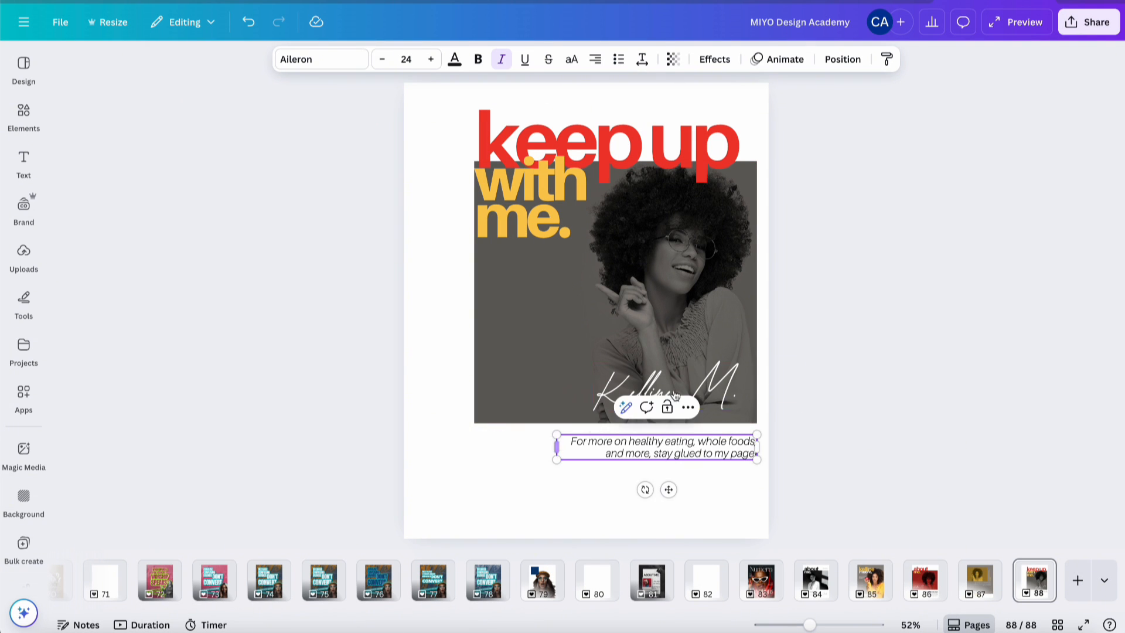
{"action": "left_click", "coordinate": [849, 350]}
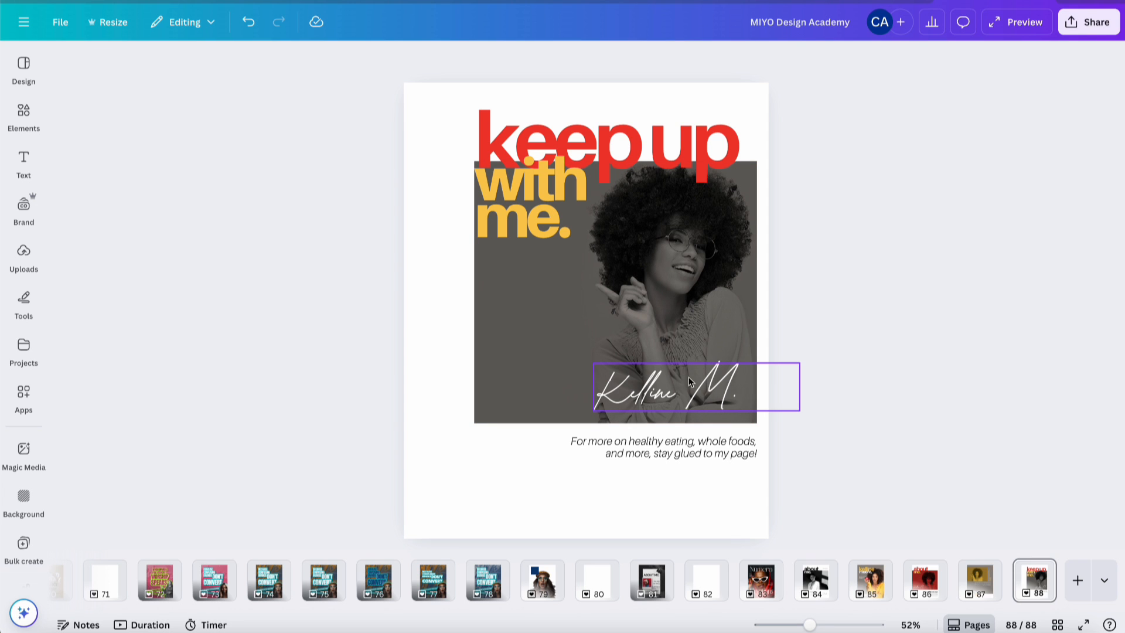
- Move the signature below the caption at bottom-left and colour it red #ef392f
{"action": "mouse_move", "coordinate": [693, 391]}
{"action": "left_mouse_down"}
{"action": "mouse_move", "coordinate": [634, 399]}
{"action": "mouse_move", "coordinate": [537, 504]}
{"action": "mouse_move", "coordinate": [521, 496]}
{"action": "left_mouse_up"}
{"action": "left_click", "coordinate": [455, 59]}
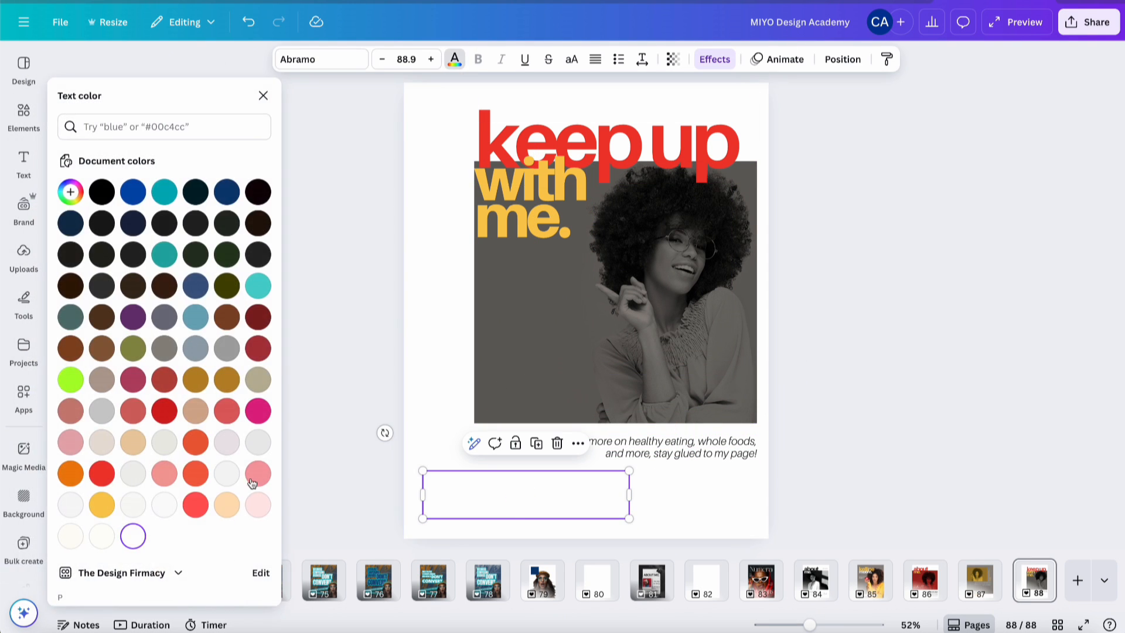
{"action": "left_click", "coordinate": [102, 504]}
{"action": "scroll", "coordinate": [196, 449], "scroll_direction": "down", "scroll_amount": 3}
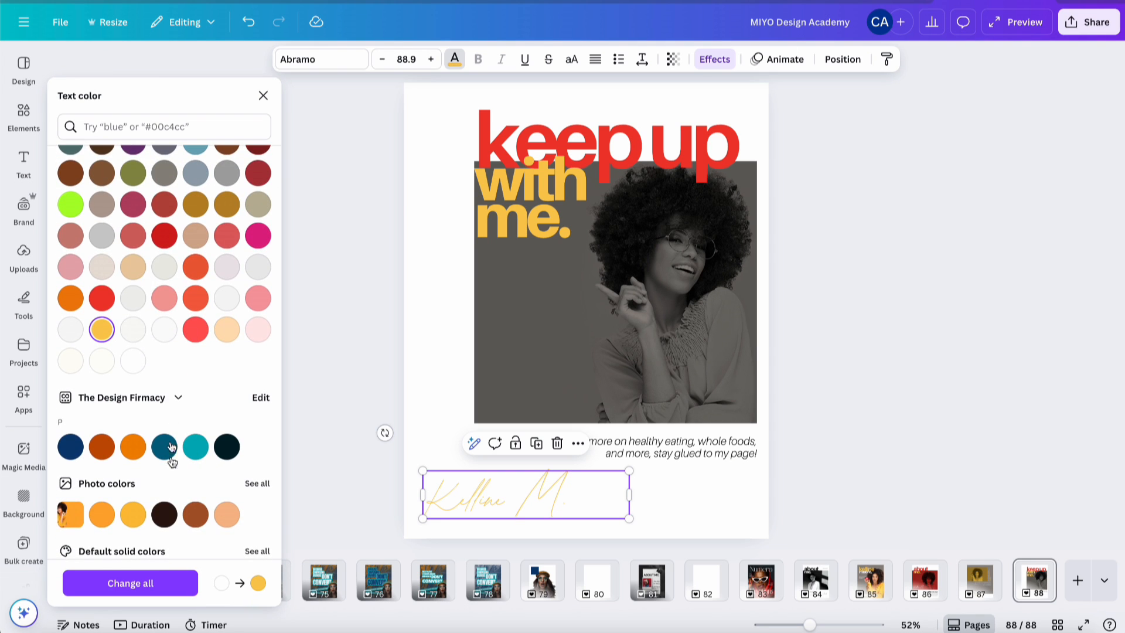
{"action": "left_click", "coordinate": [102, 299]}
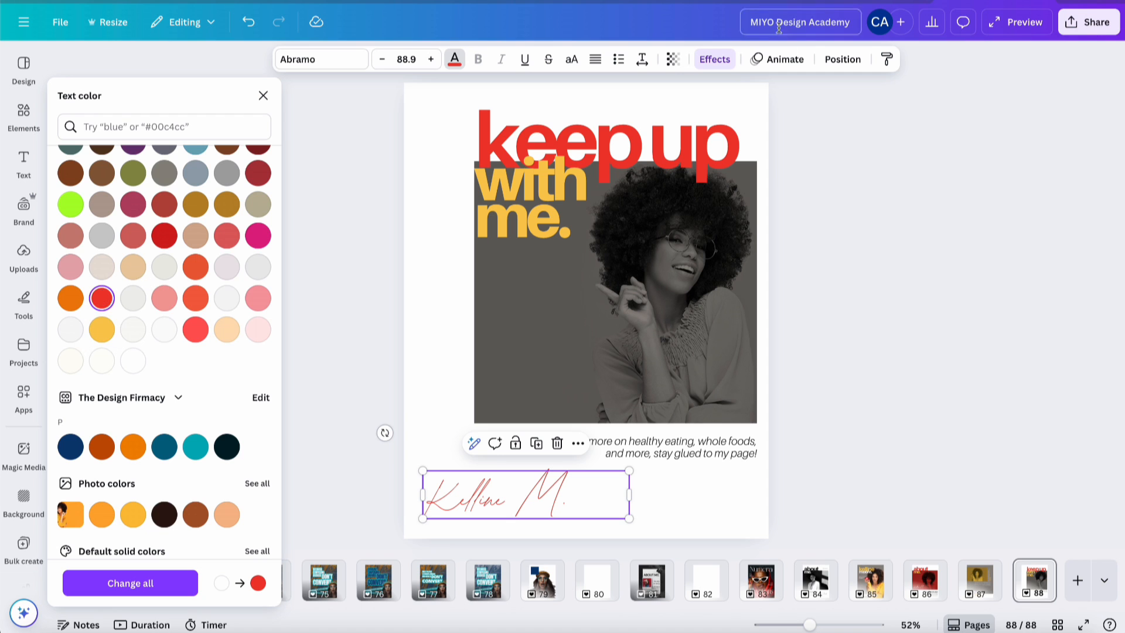
- Browse the signature's text effect colour options, then deselect it
{"action": "left_click", "coordinate": [716, 61]}
{"action": "left_click", "coordinate": [261, 375]}
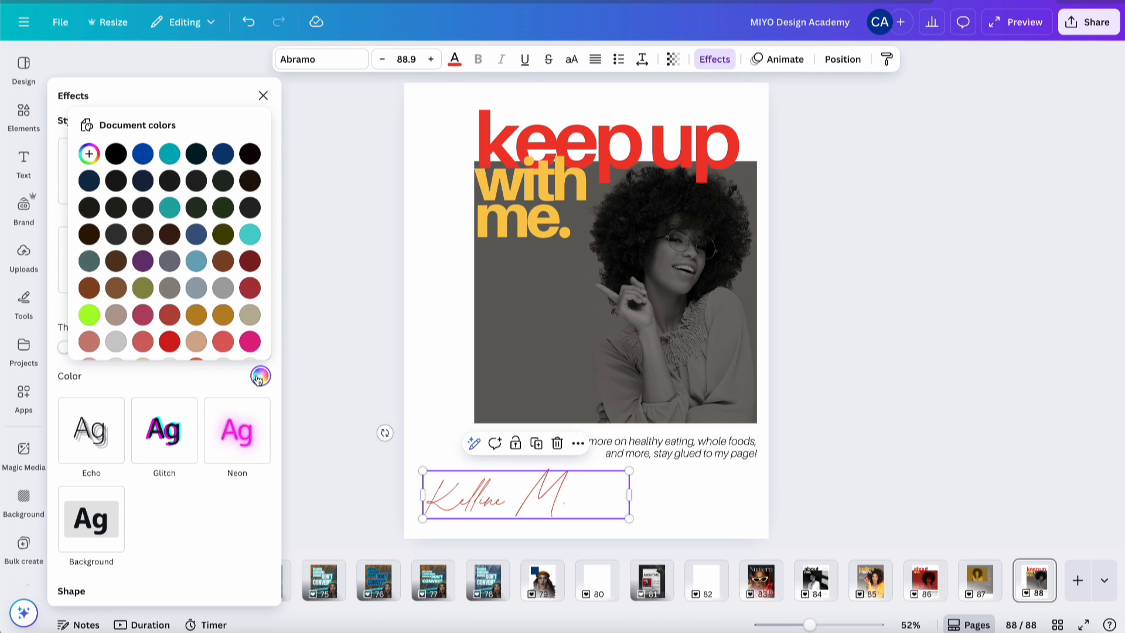
{"action": "scroll", "coordinate": [182, 323], "scroll_direction": "down", "scroll_amount": 5}
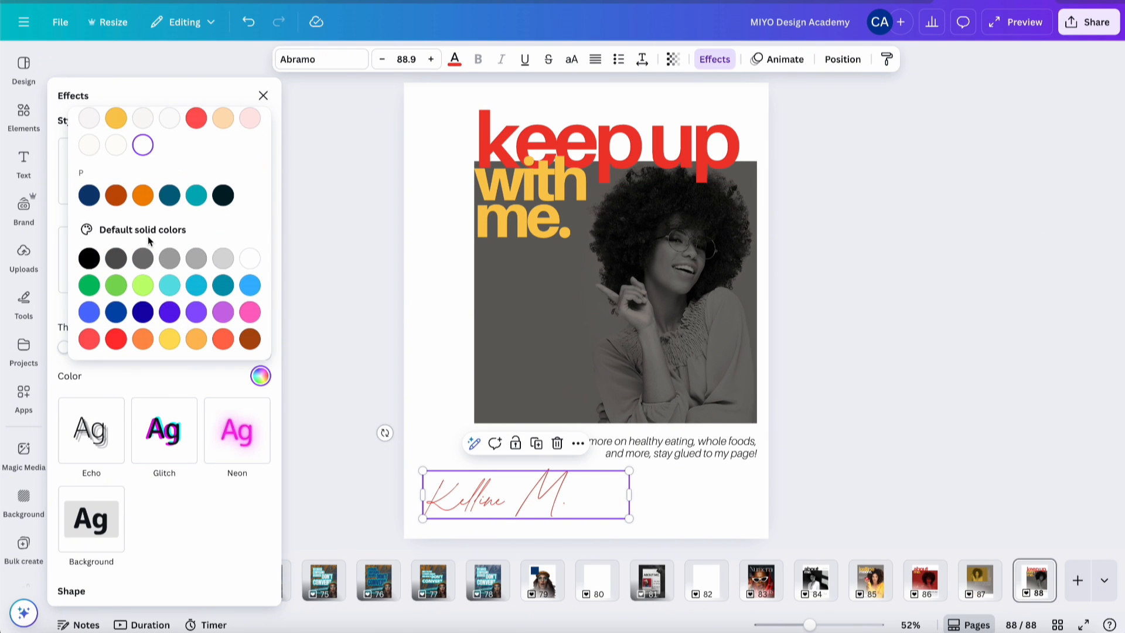
{"action": "scroll", "coordinate": [147, 237], "scroll_direction": "up", "scroll_amount": 3}
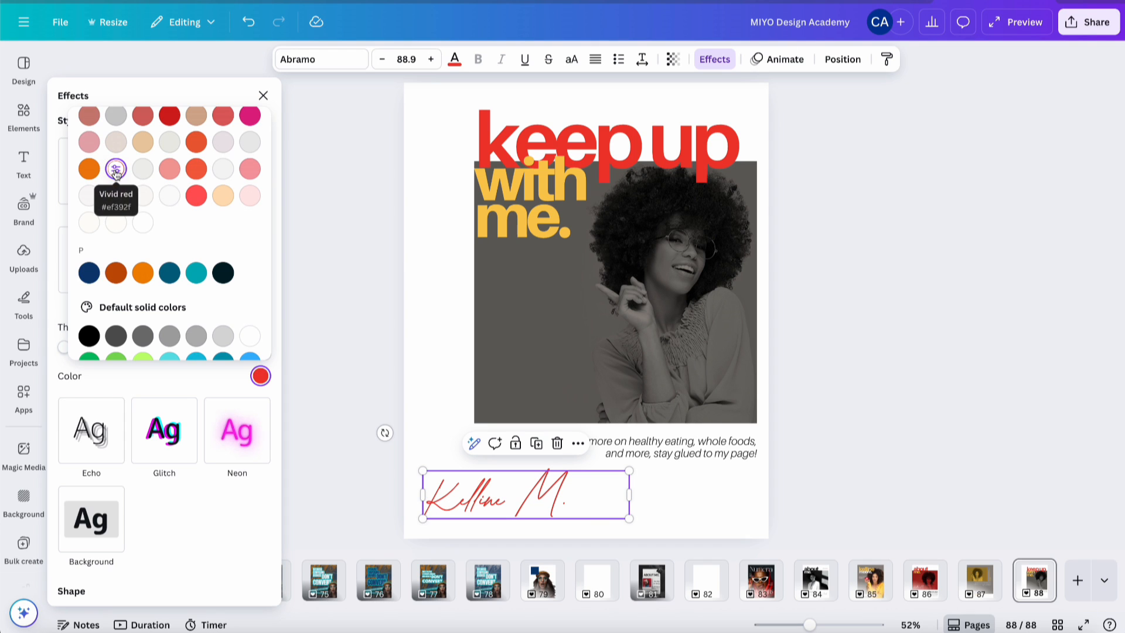
{"action": "left_click", "coordinate": [847, 233]}
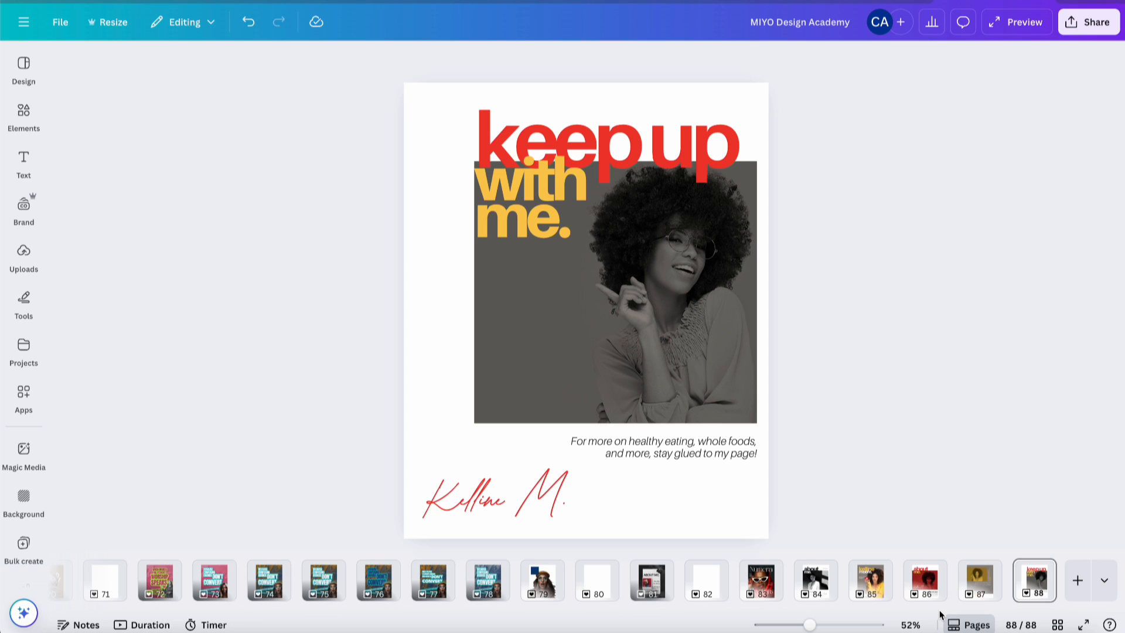
{"action": "left_click", "coordinate": [878, 593]}
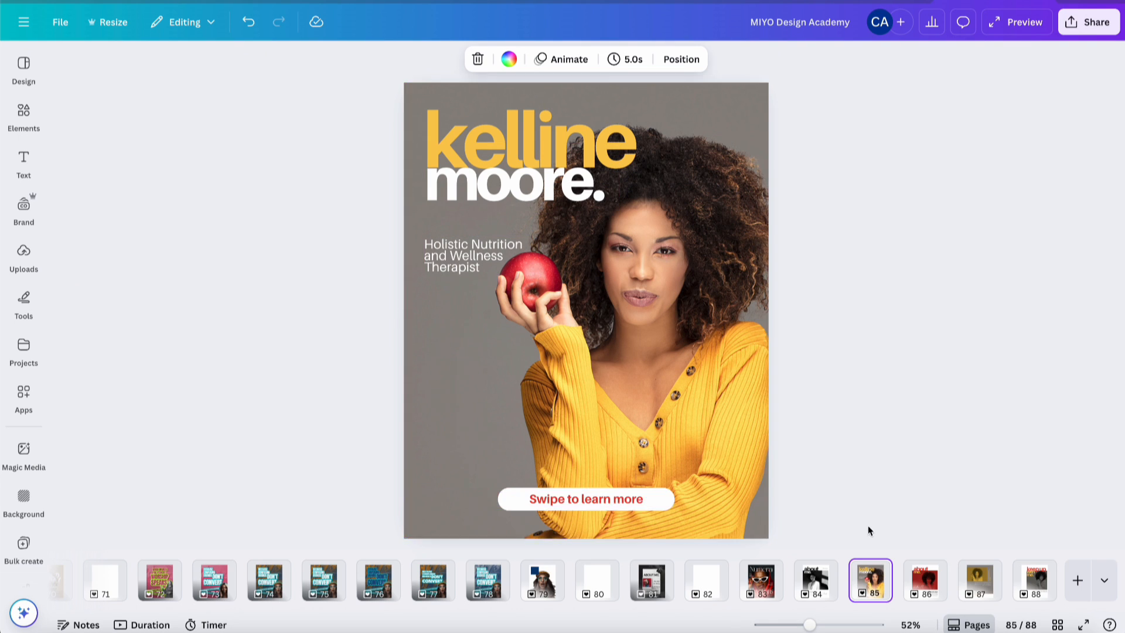
{"action": "key", "text": "Right"}
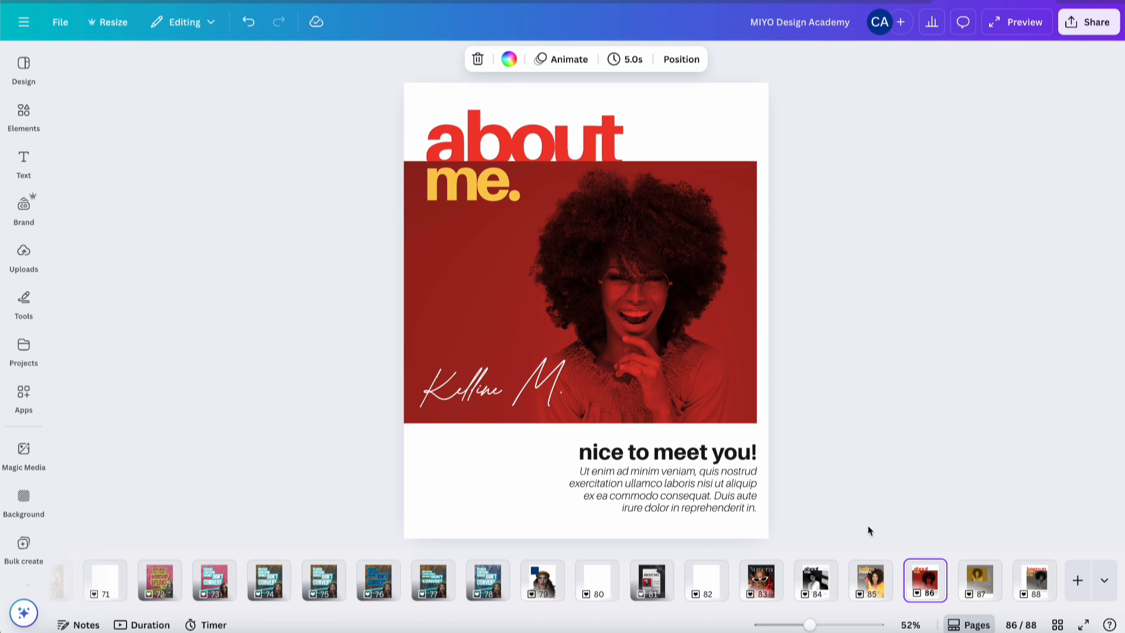
{"action": "key", "text": "Right"}
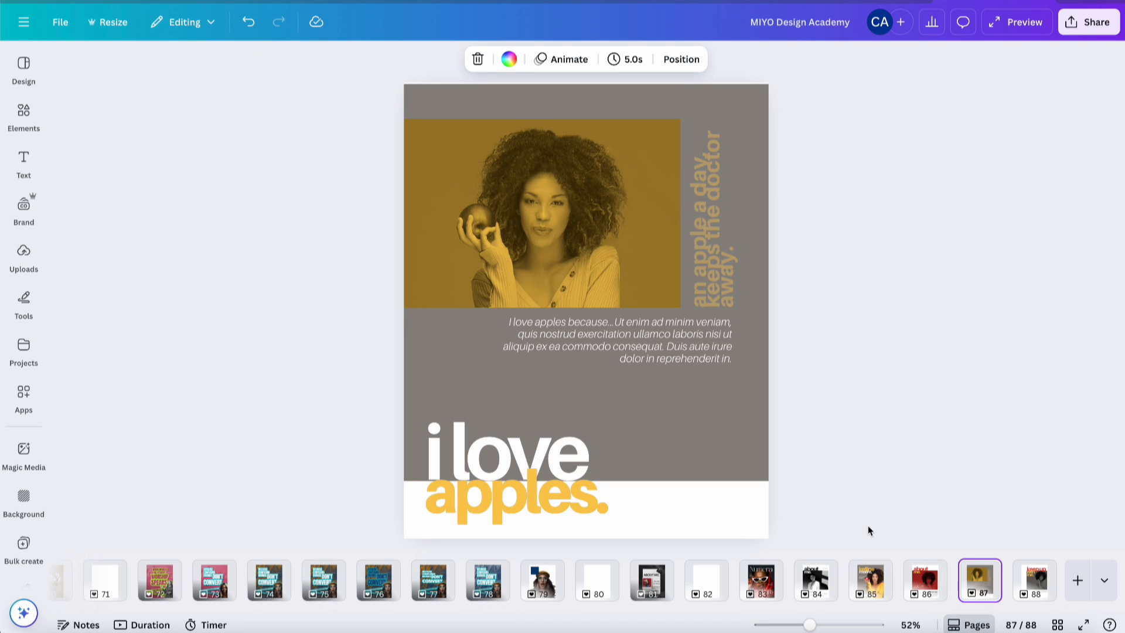
{"action": "key", "text": "Right"}
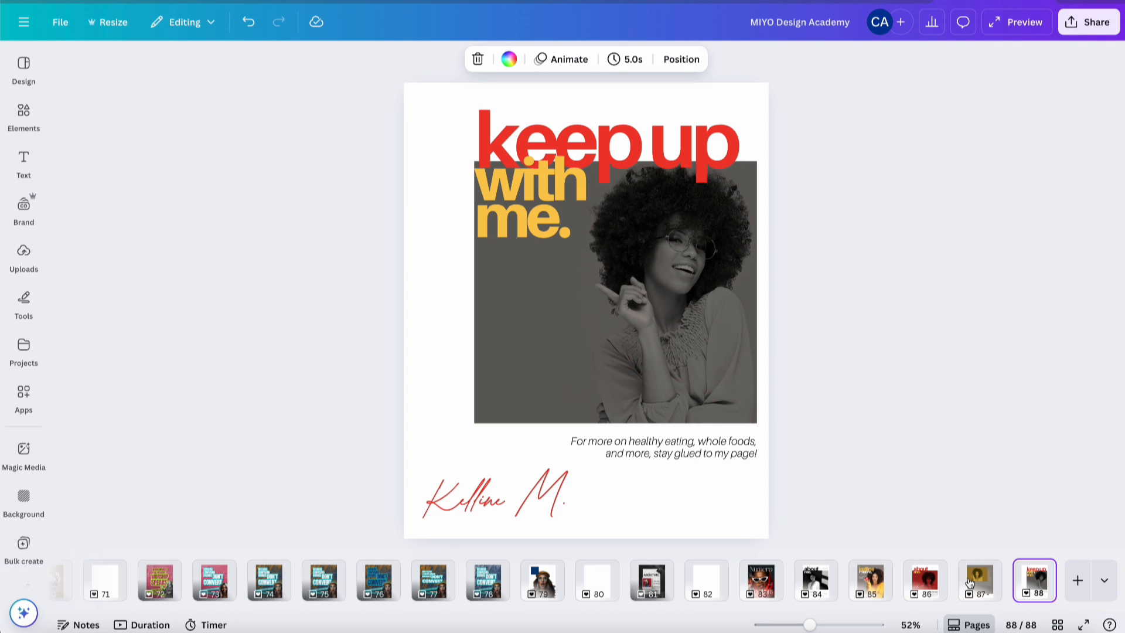
{"action": "left_click", "coordinate": [761, 581]}
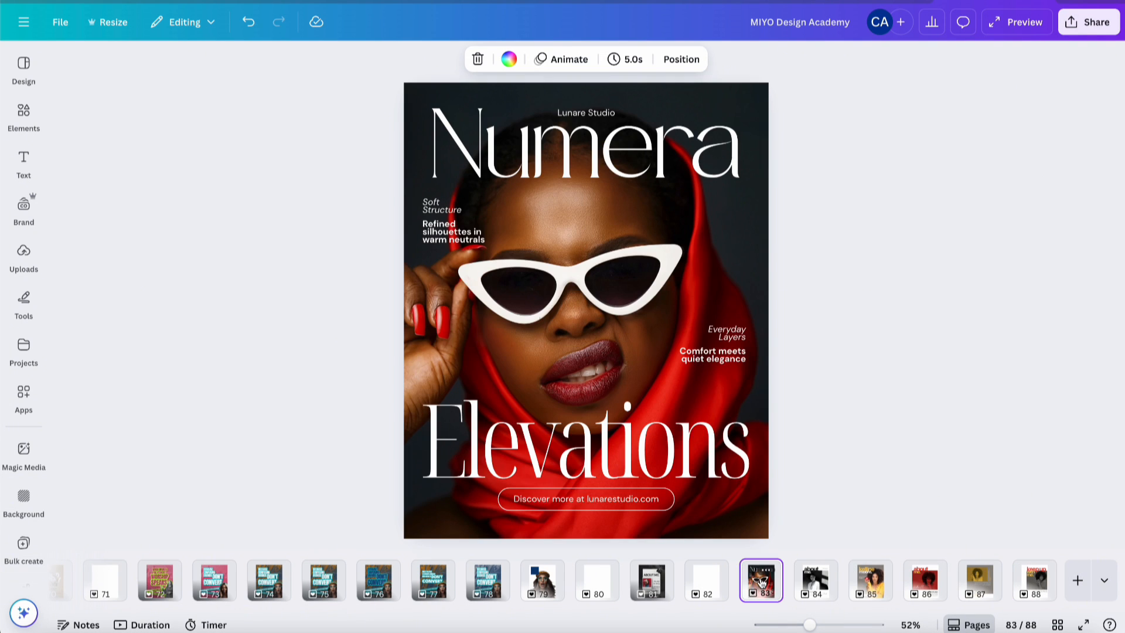
{"action": "left_click", "coordinate": [804, 582]}
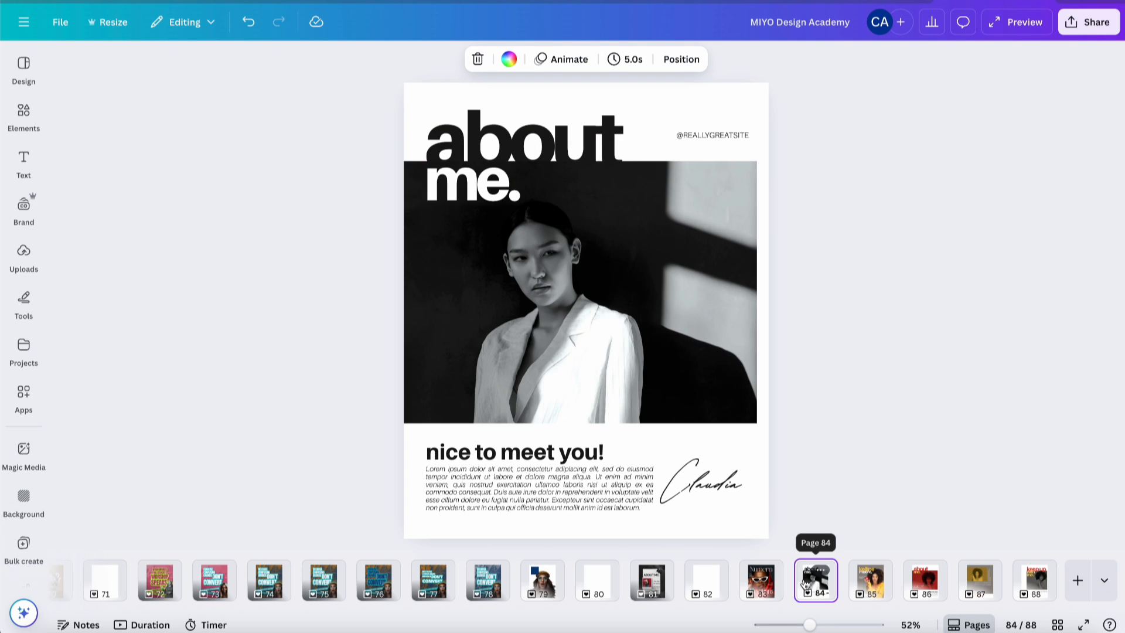
{"action": "key", "text": "Right"}
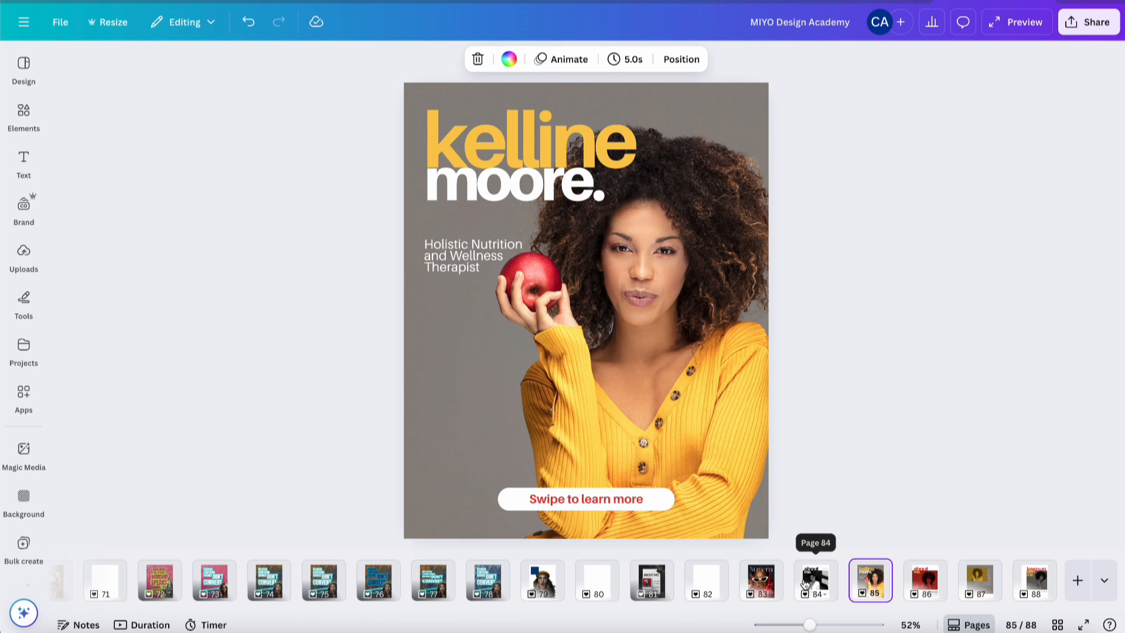
{"action": "key", "text": "Right"}
{"action": "key", "text": "Right"}
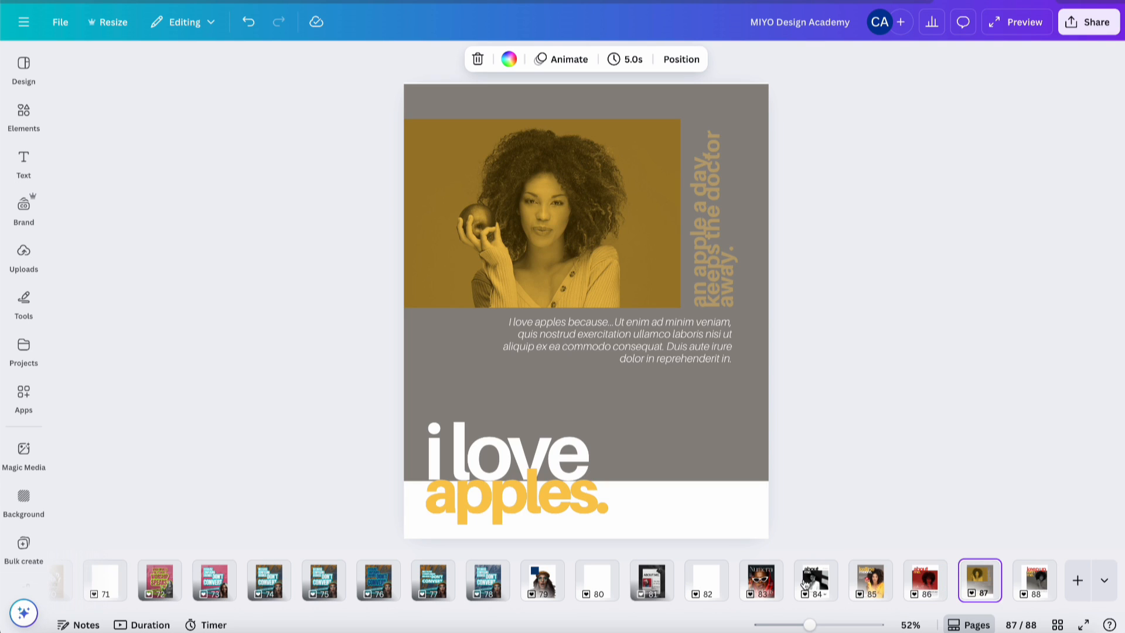
{"action": "key", "text": "Right"}
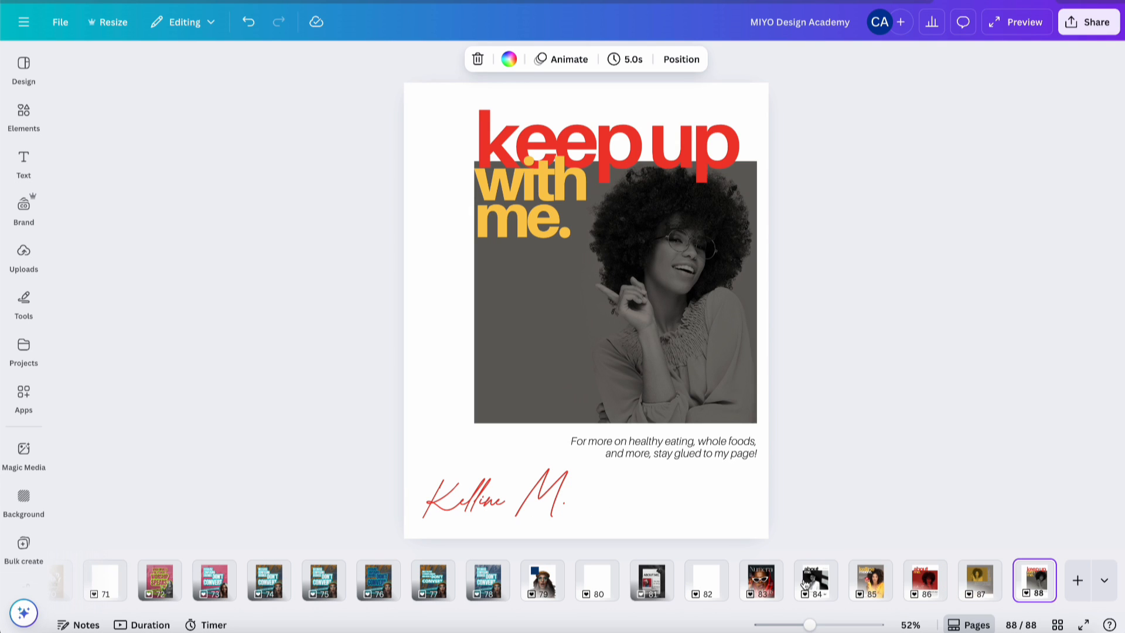